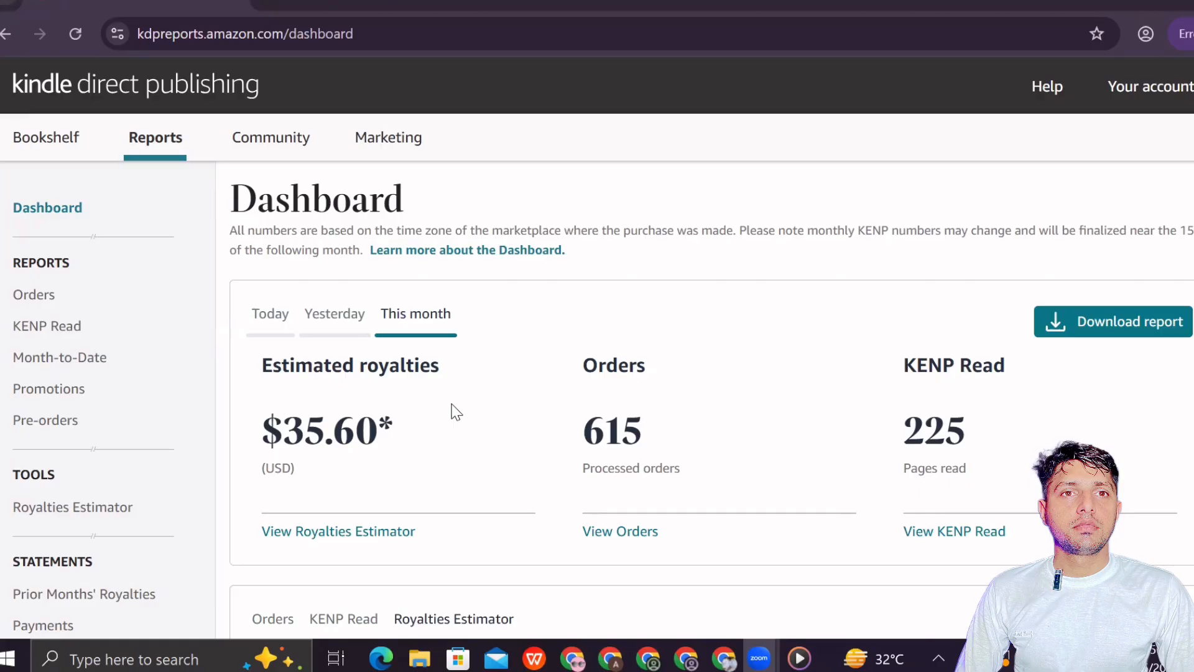
- Compare the dashboard's estimated royalties for yesterday with those for this month
{"action": "left_click", "coordinate": [332, 315]}
{"action": "left_click", "coordinate": [76, 33]}
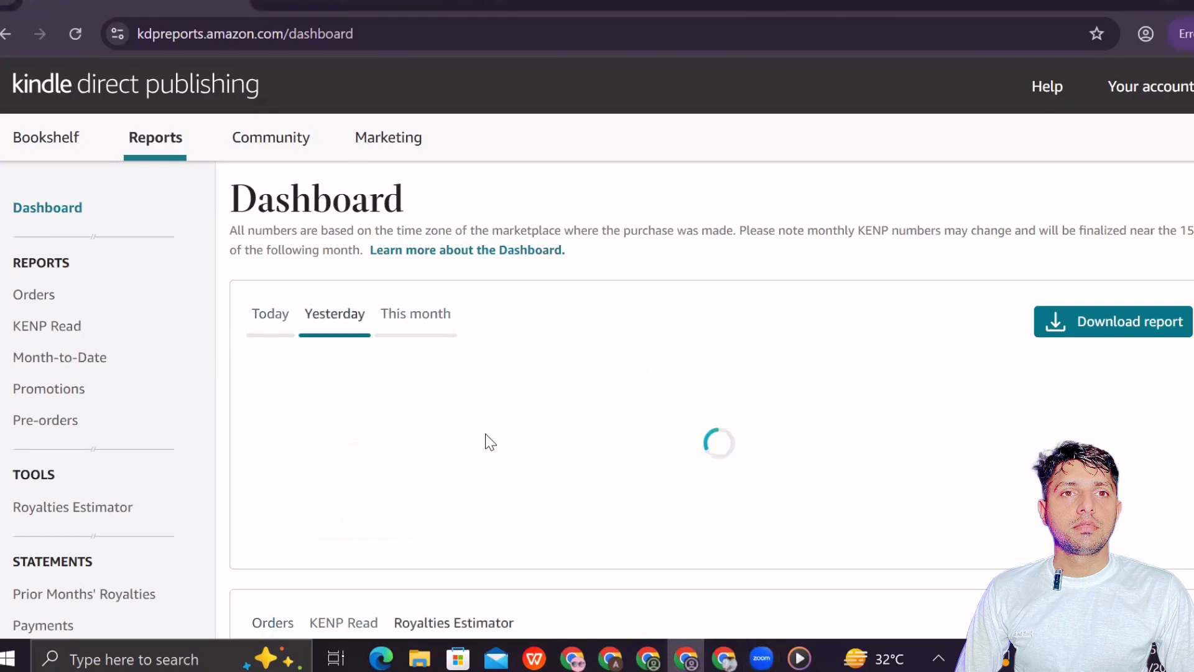
{"action": "left_click_drag", "start_coordinate": [264, 426], "coordinate": [443, 448]}
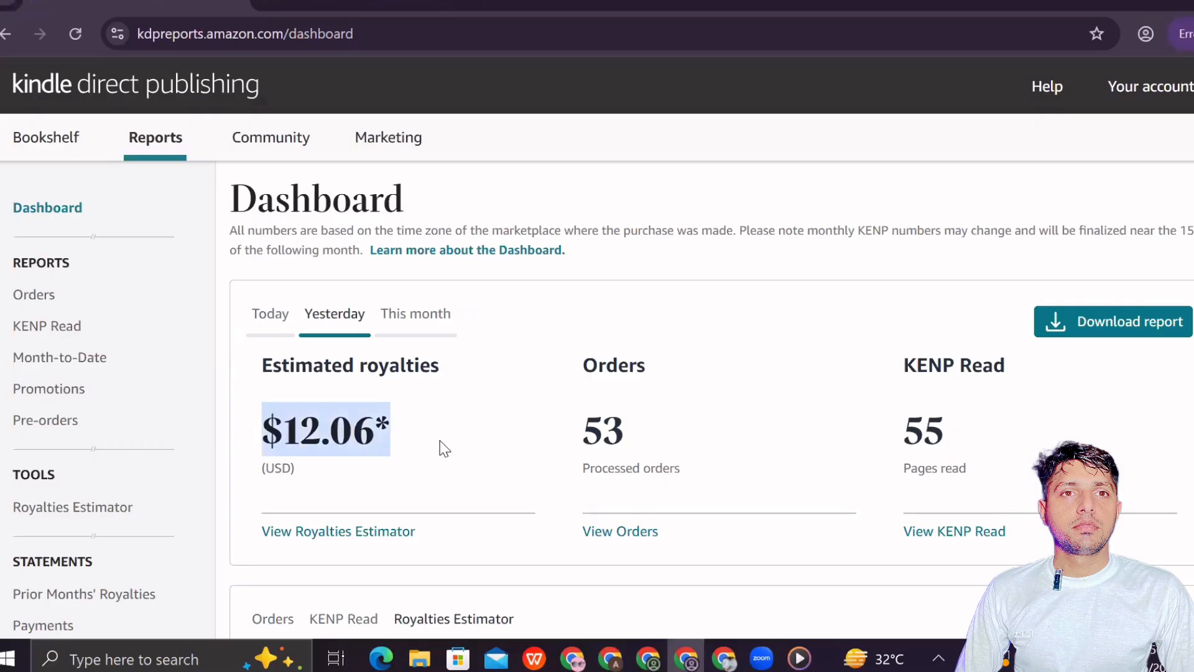
{"action": "left_click", "coordinate": [410, 317]}
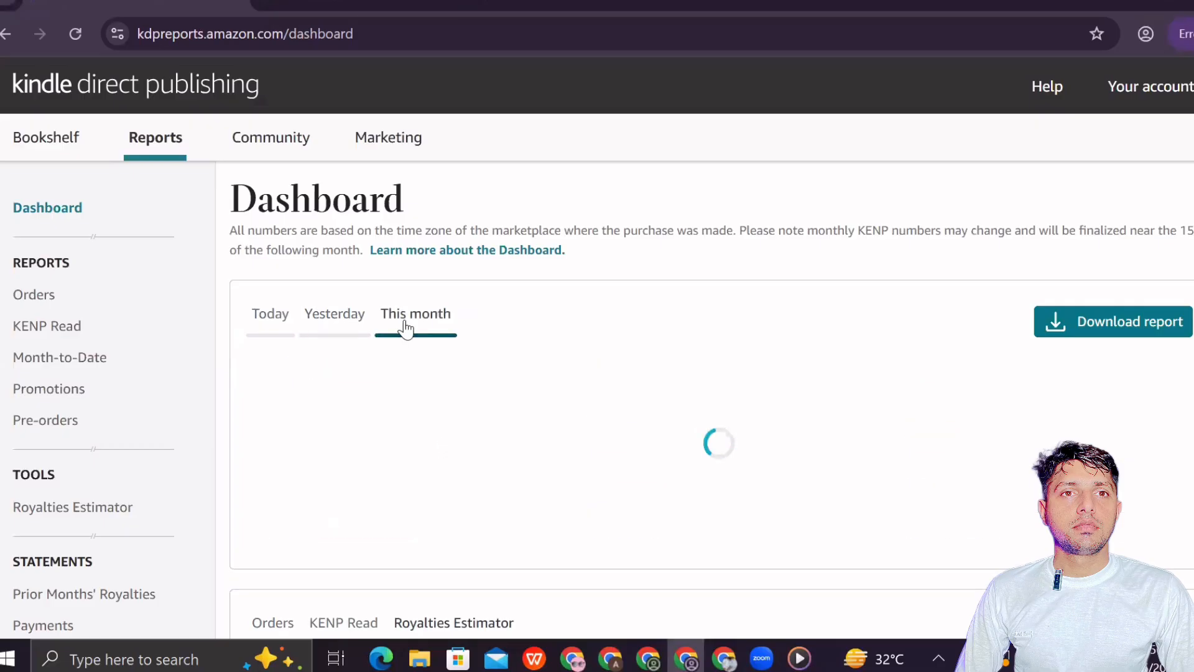
{"action": "left_click_drag", "start_coordinate": [263, 428], "coordinate": [421, 453]}
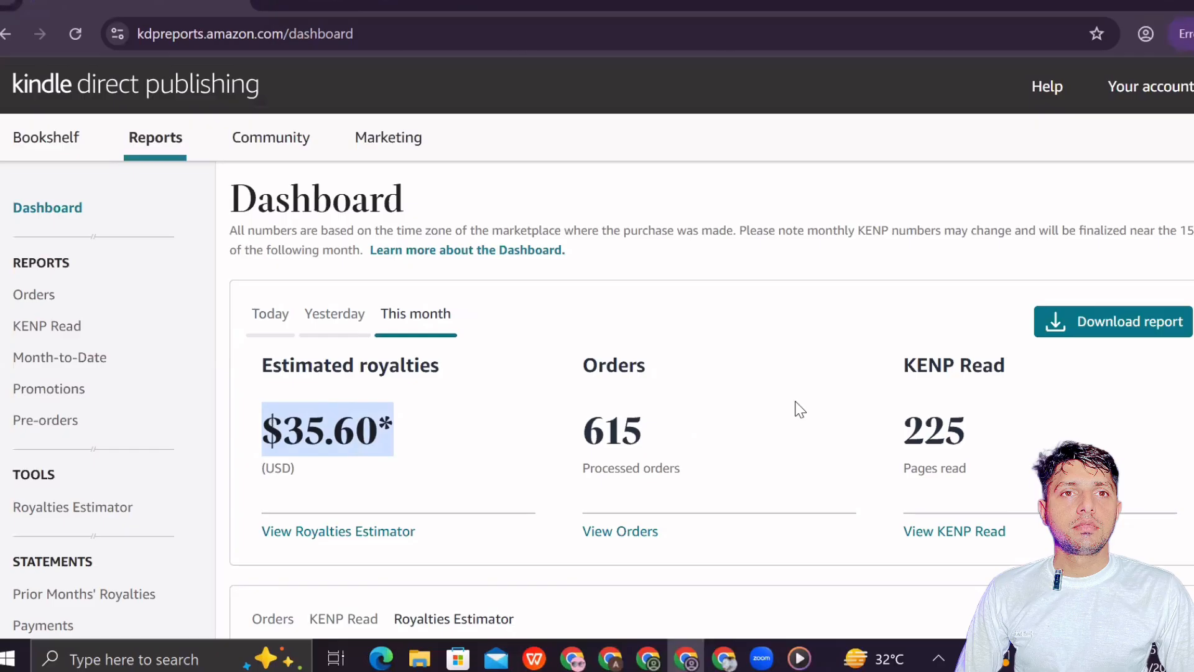
{"action": "left_click", "coordinate": [244, 461]}
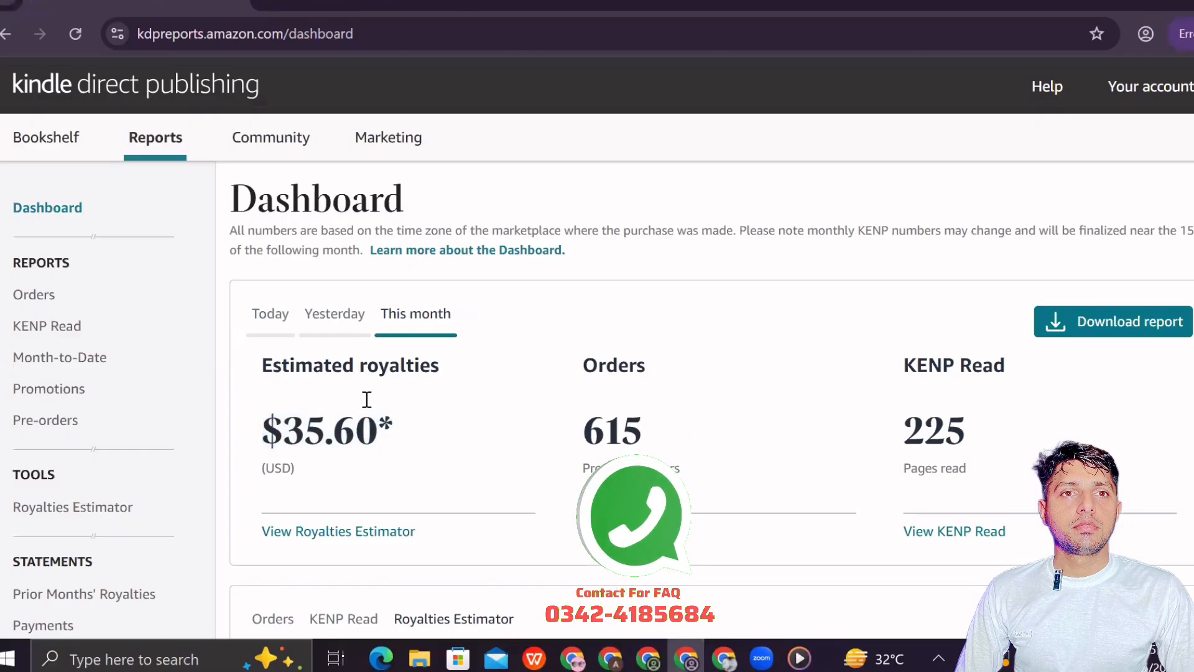
- Open the Royalties Estimator from the dashboard and examine the current month's royalty estimate and the books it covers
{"action": "left_click", "coordinate": [319, 531]}
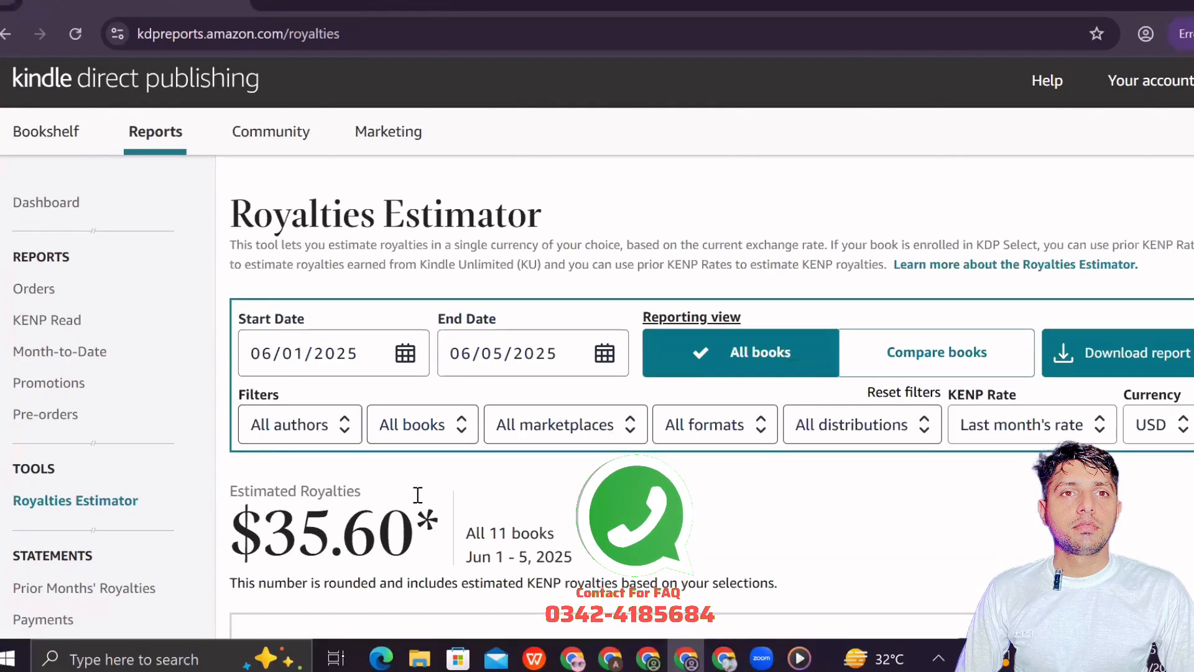
{"action": "scroll", "coordinate": [419, 491], "scroll_direction": "down", "scroll_amount": 2}
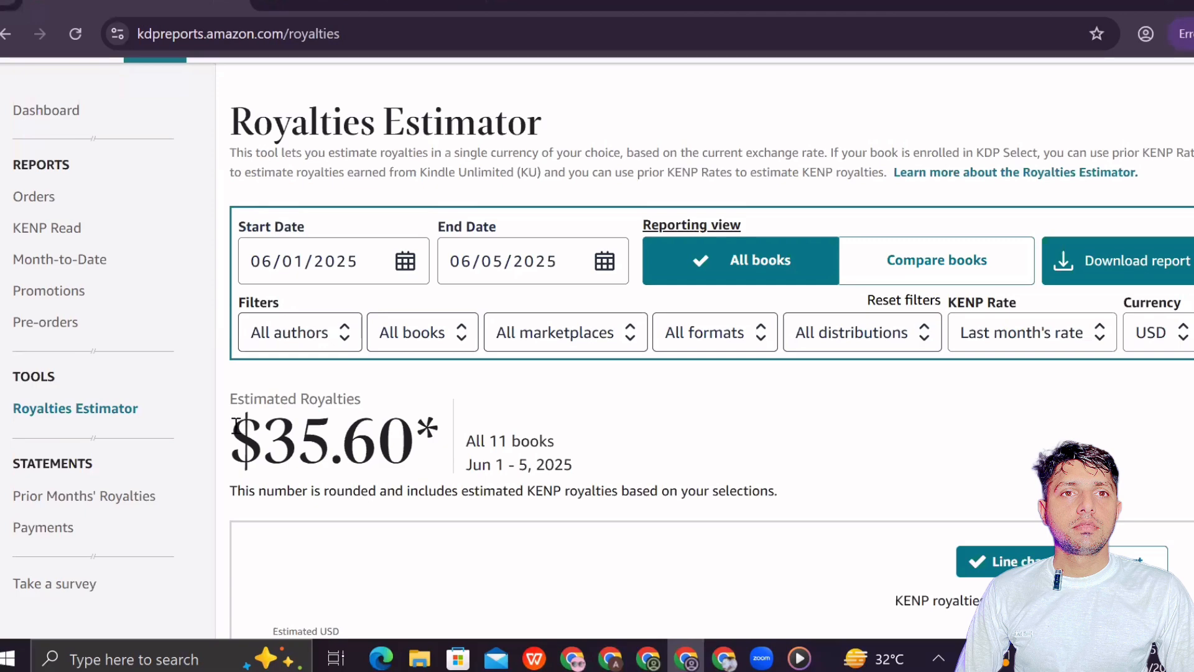
{"action": "left_click_drag", "start_coordinate": [233, 433], "coordinate": [466, 443]}
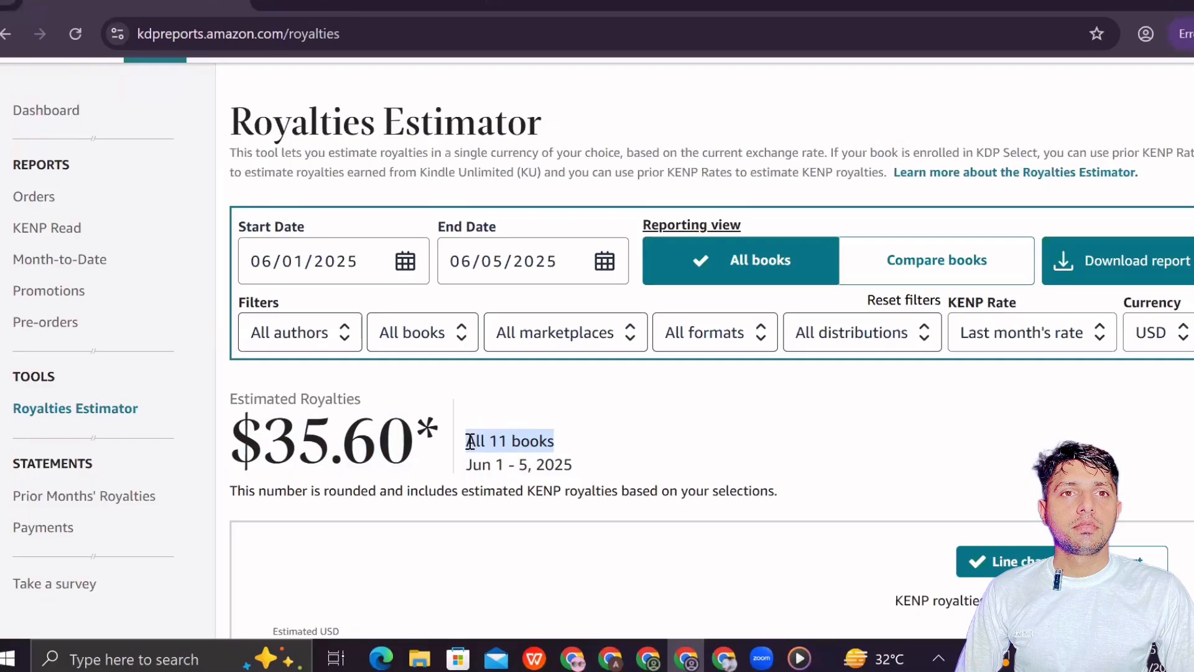
- Set the Royalties Estimator's date range to Lifetime and examine the covered period and estimated royalties
{"action": "left_click", "coordinate": [405, 261]}
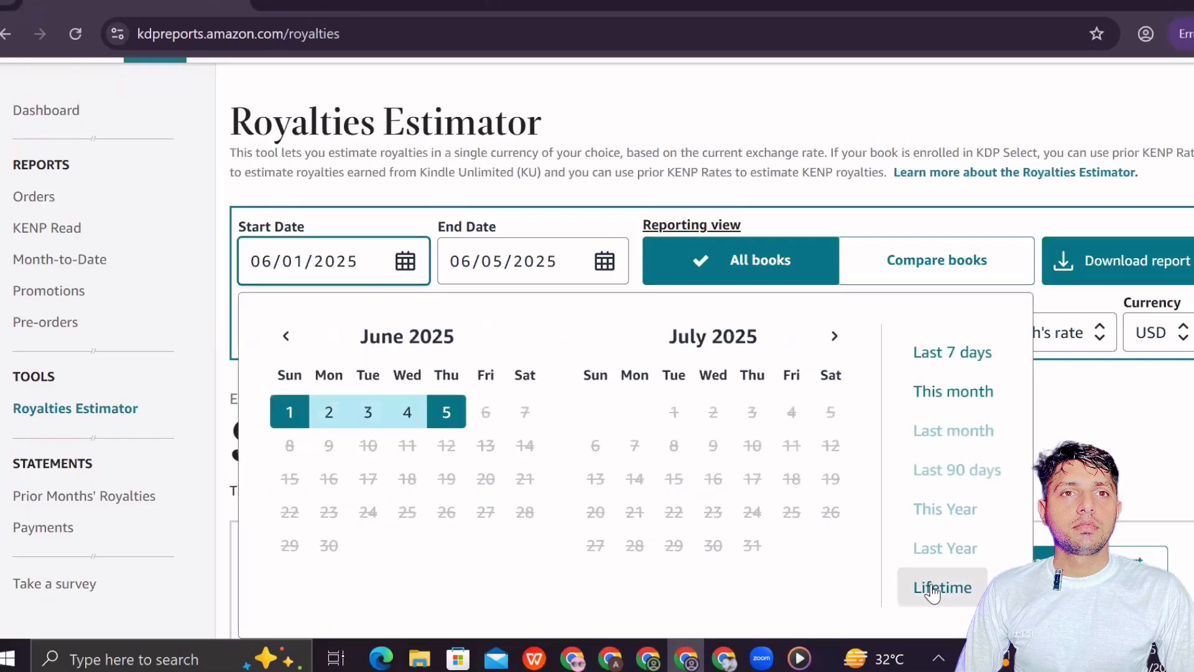
{"action": "left_click", "coordinate": [933, 589]}
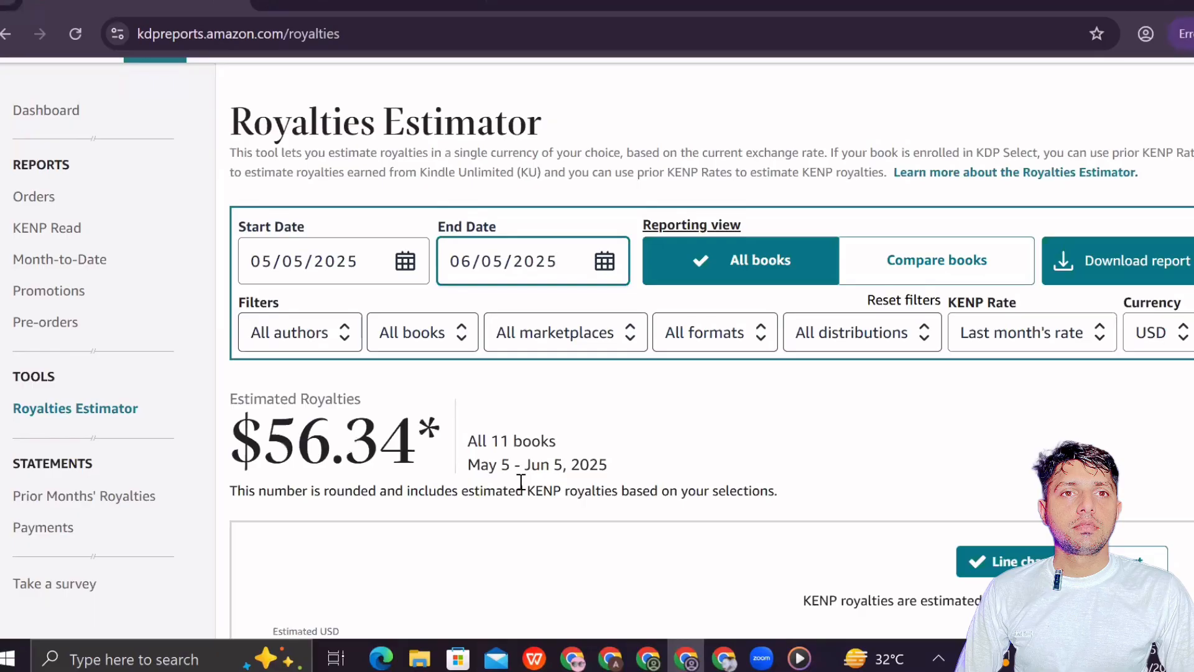
{"action": "left_click_drag", "start_coordinate": [510, 466], "coordinate": [468, 471]}
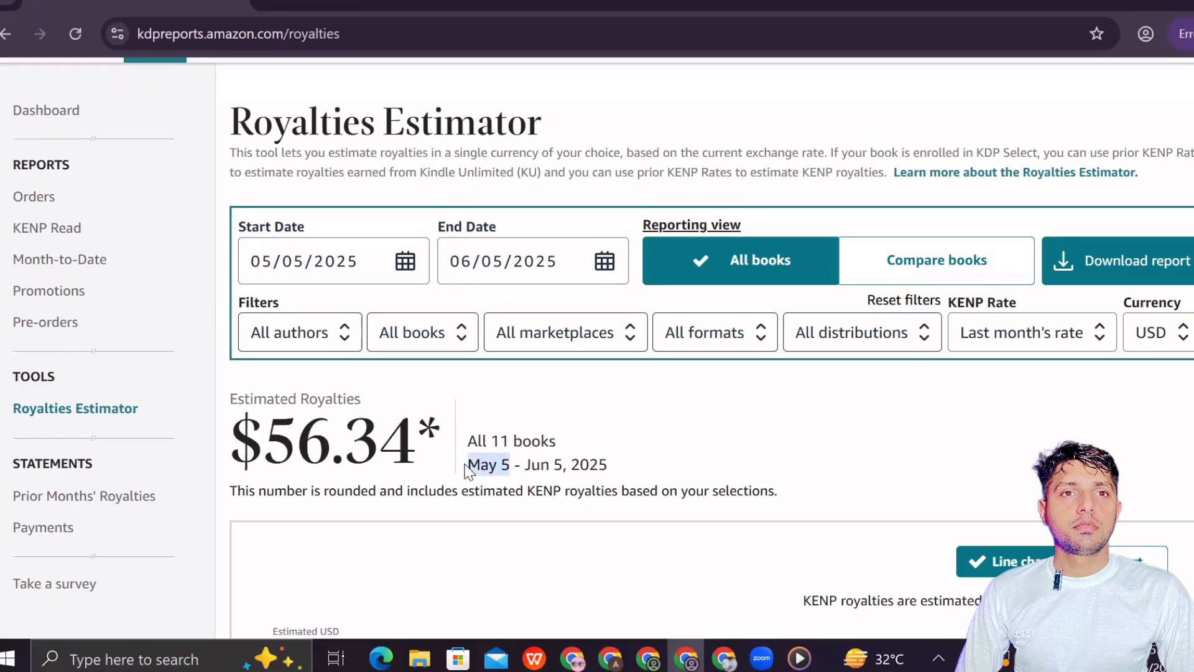
{"action": "mouse_move", "coordinate": [563, 464]}
{"action": "left_mouse_down"}
{"action": "mouse_move", "coordinate": [527, 463]}
{"action": "mouse_move", "coordinate": [574, 447]}
{"action": "left_mouse_up"}
{"action": "left_click_drag", "start_coordinate": [229, 451], "coordinate": [427, 447]}
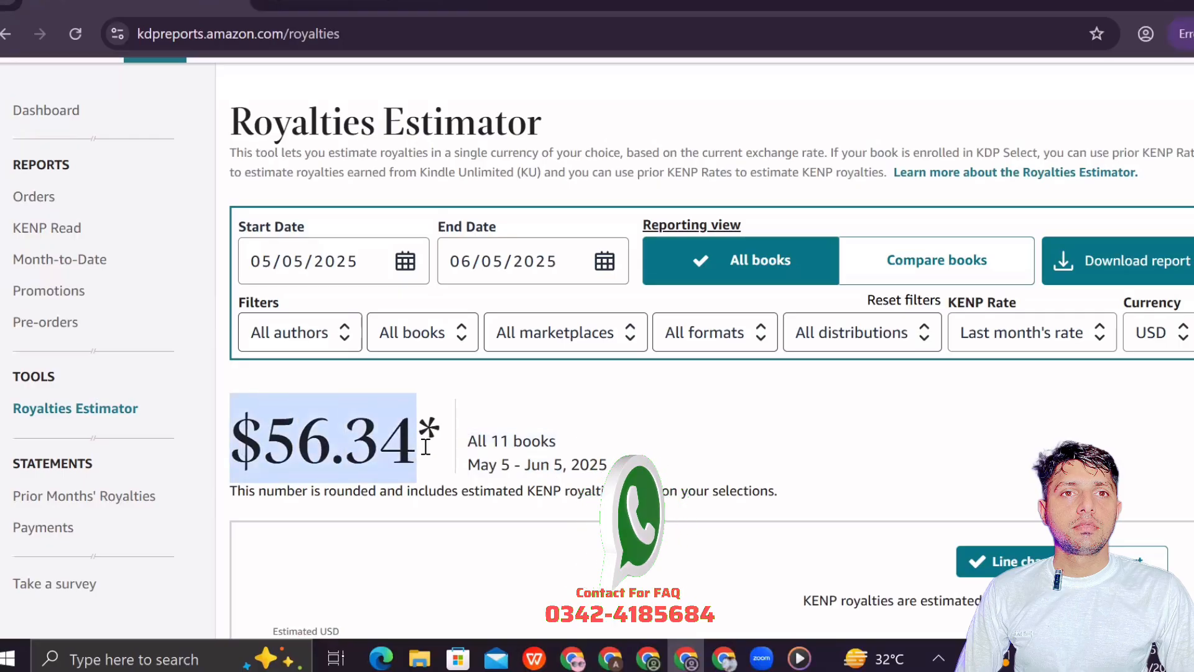
{"action": "left_click", "coordinate": [698, 444]}
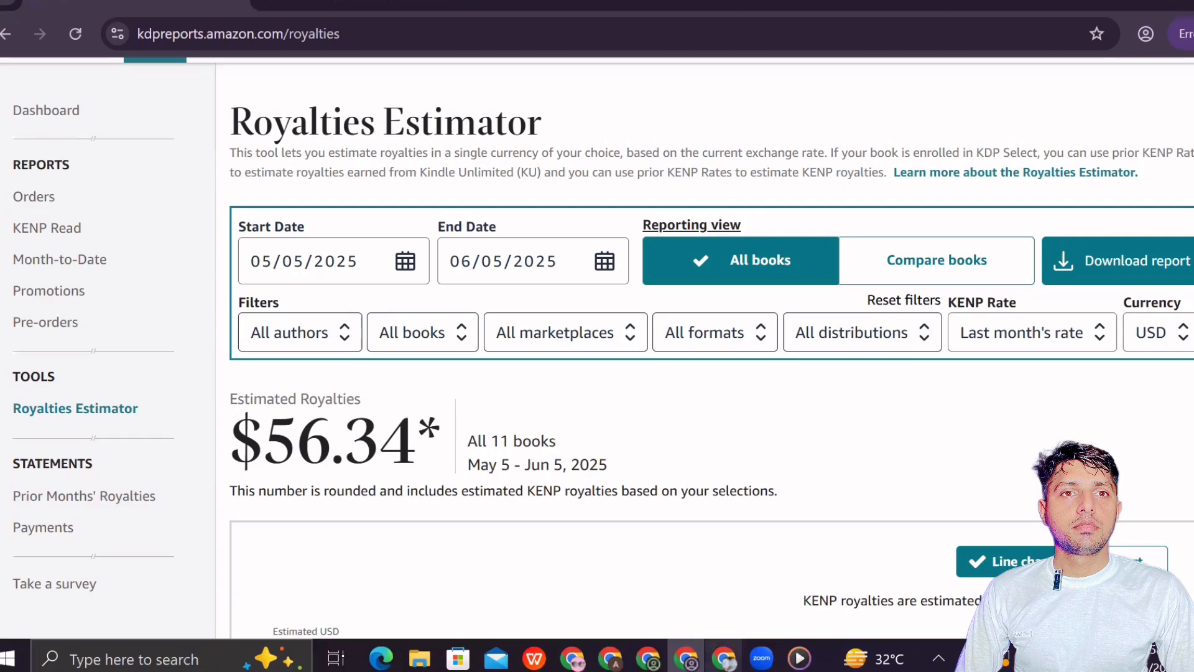
{"action": "left_click", "coordinate": [649, 658]}
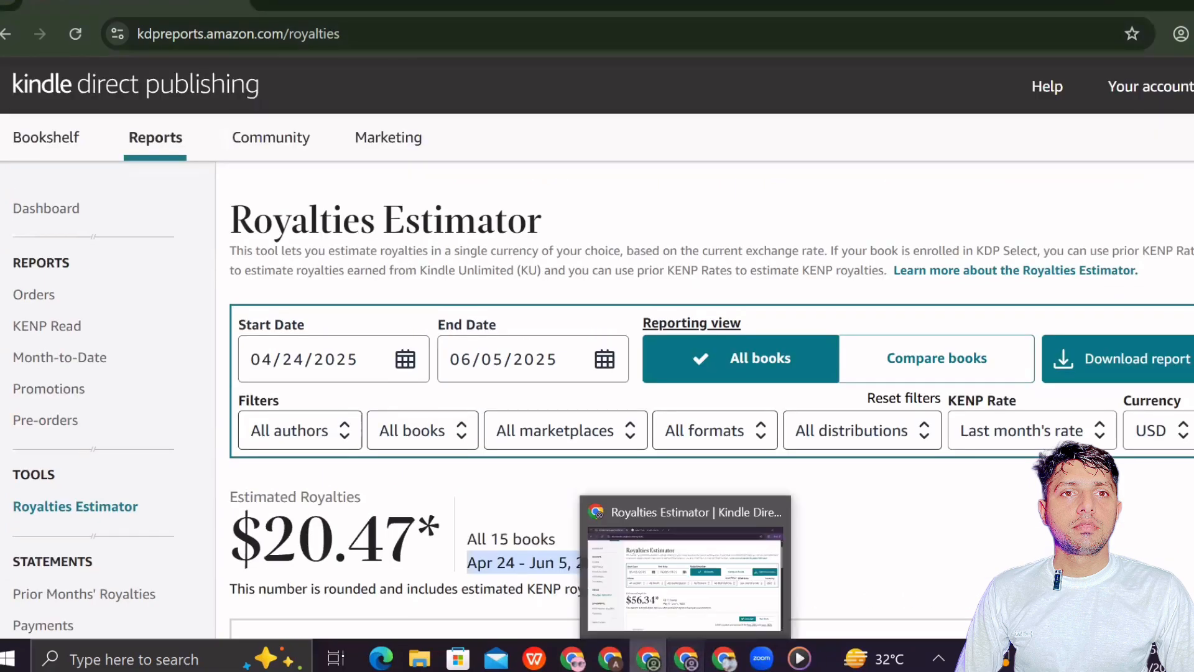
{"action": "left_click", "coordinate": [687, 659]}
{"action": "left_click", "coordinate": [611, 658]}
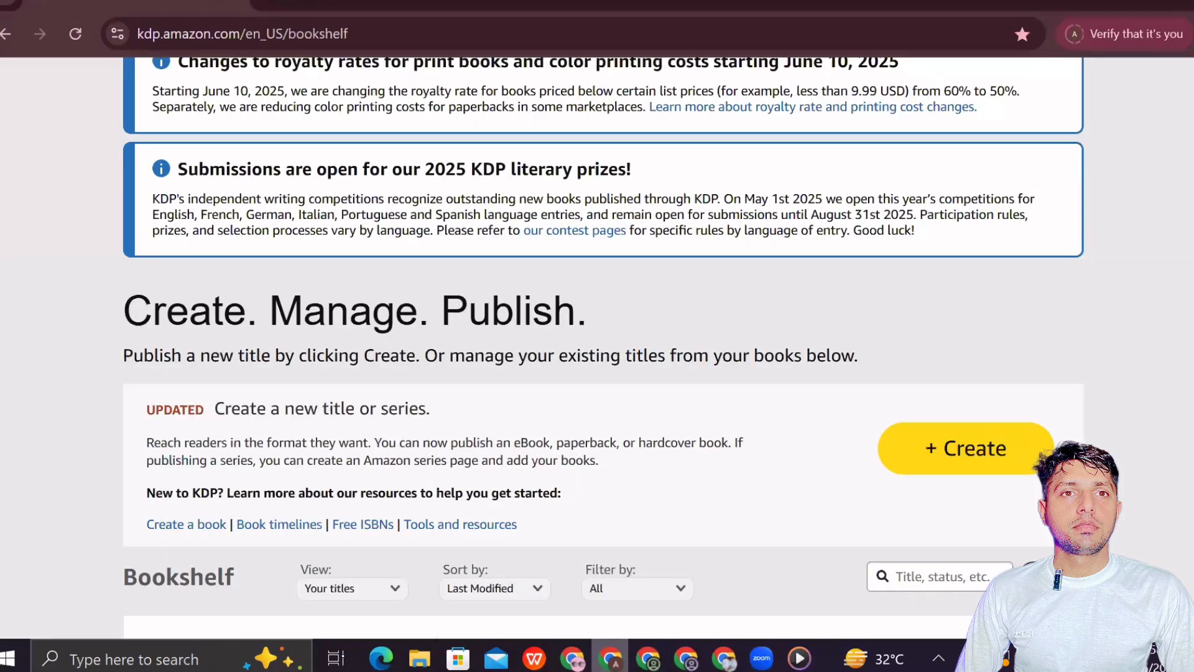
{"action": "left_click", "coordinate": [724, 658]}
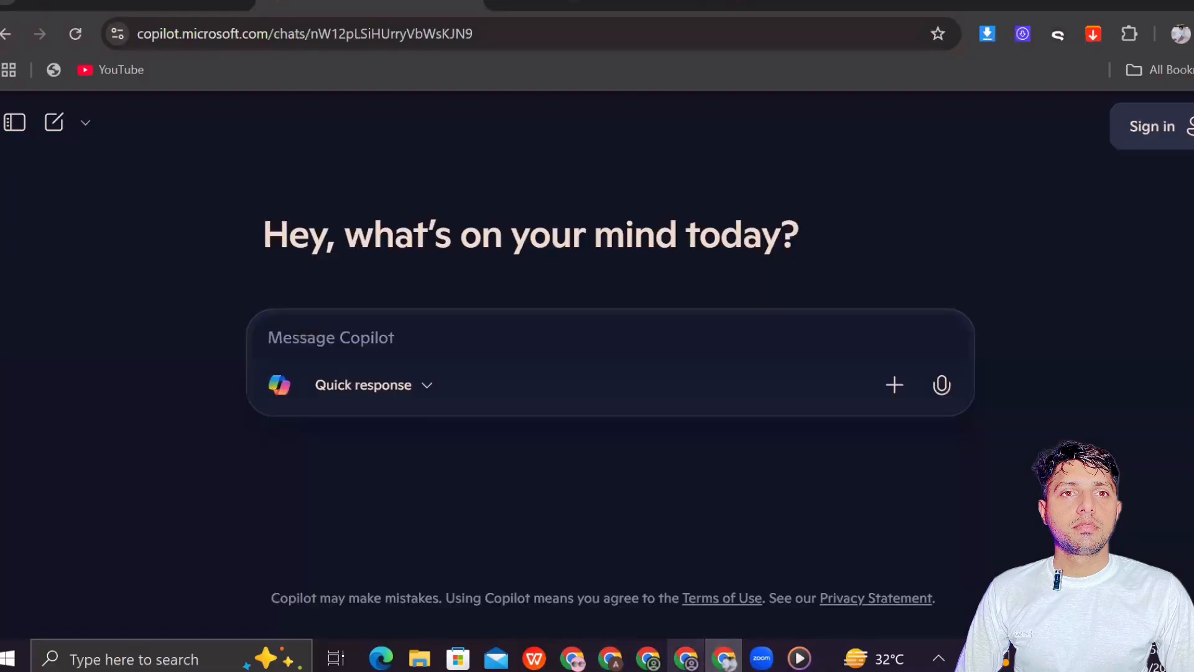
{"action": "left_click", "coordinate": [686, 658]}
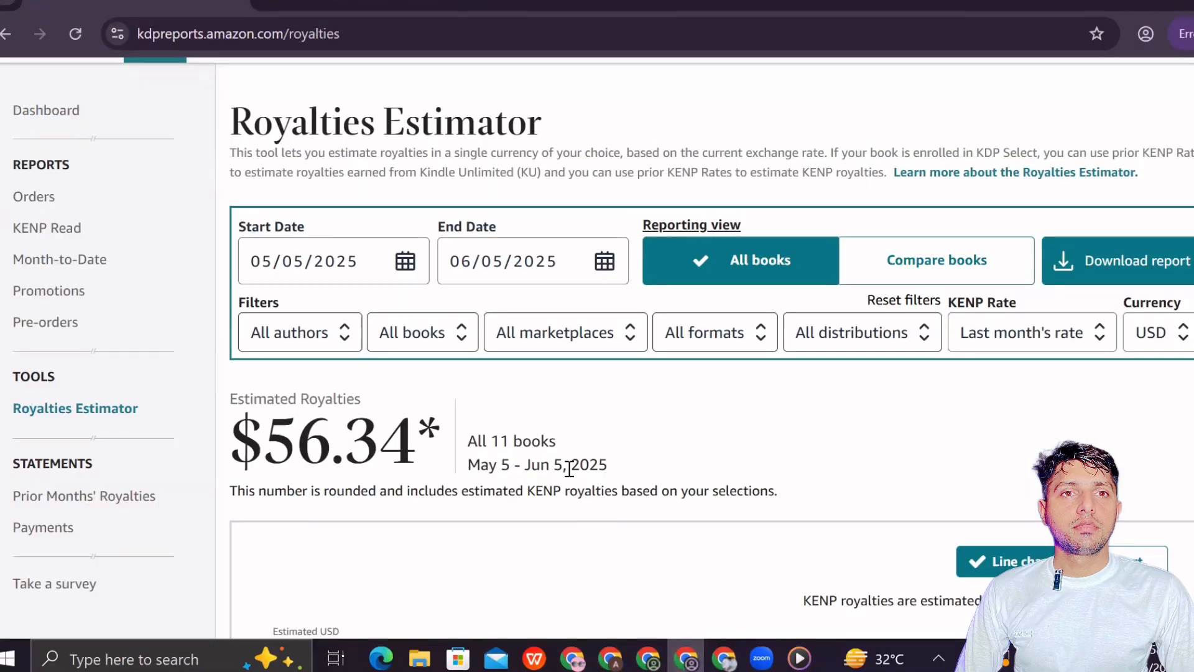
- Switch to "Untitled document (3).docx" in WPS Writer and review the cookbook's title and subtitle on the first page
{"action": "mouse_move", "coordinate": [535, 658]}
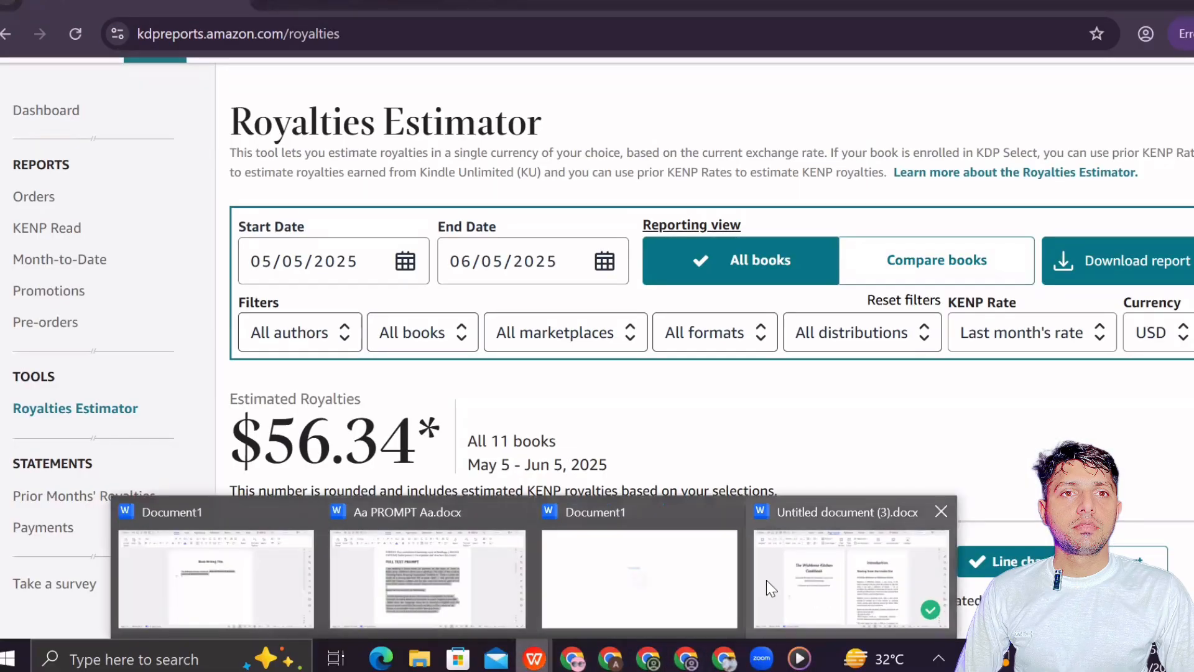
{"action": "left_click", "coordinate": [803, 587]}
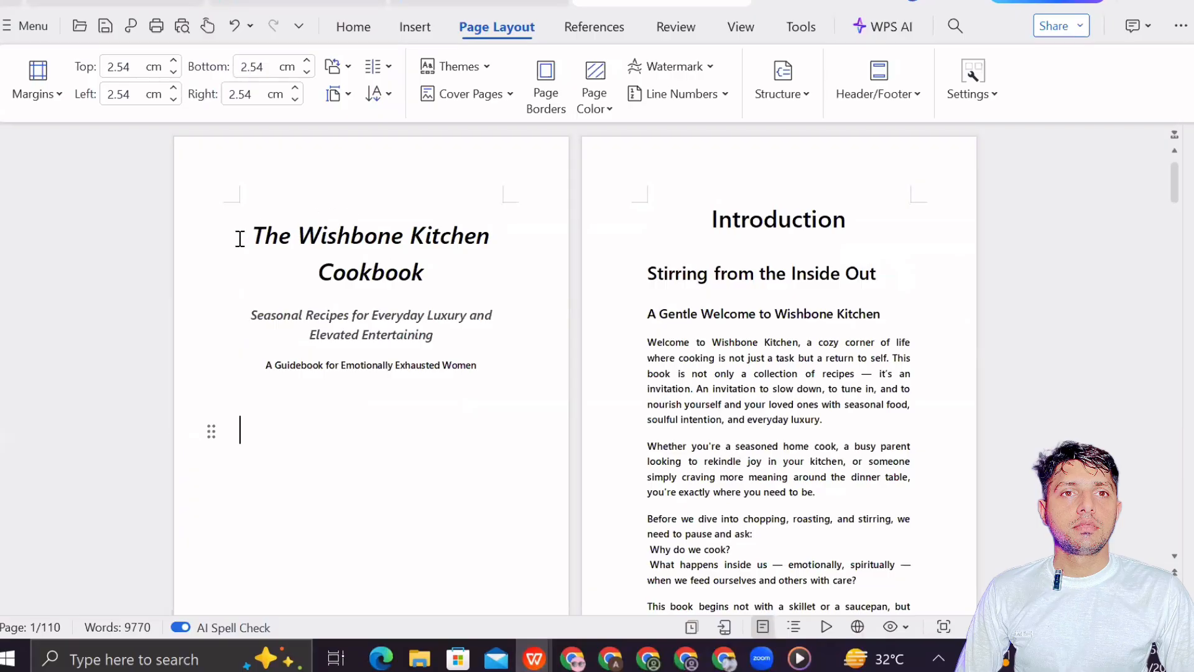
{"action": "left_click_drag", "start_coordinate": [238, 239], "coordinate": [505, 261]}
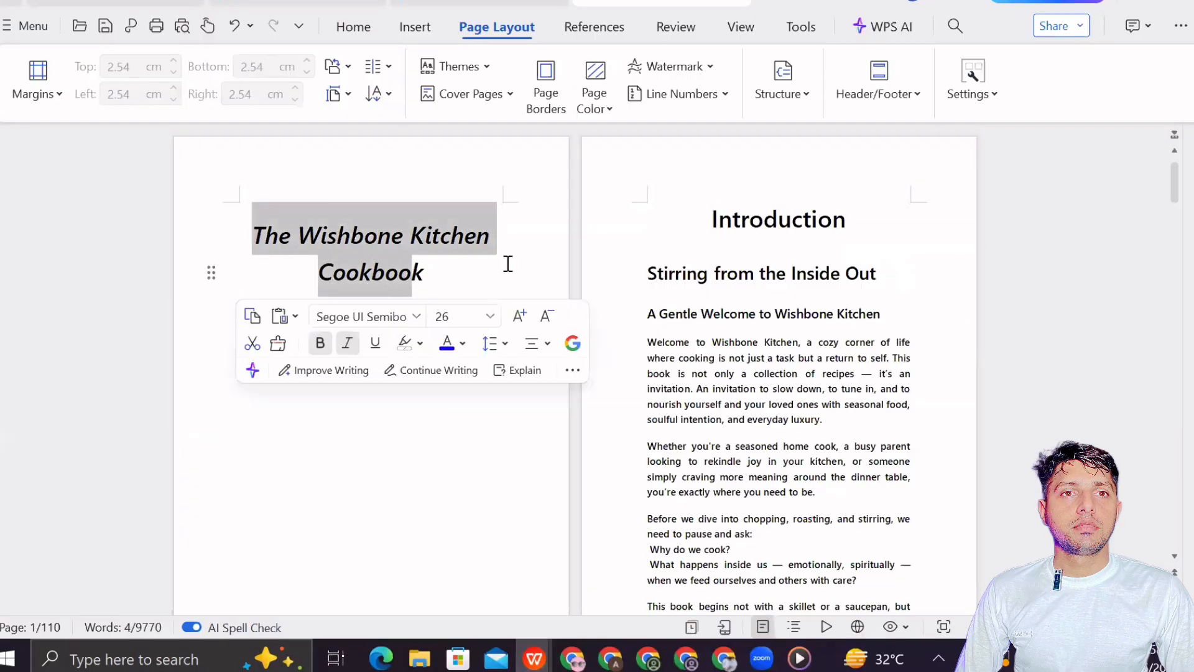
{"action": "left_click", "coordinate": [473, 271]}
{"action": "left_click_drag", "start_coordinate": [248, 319], "coordinate": [445, 427]}
{"action": "left_click", "coordinate": [563, 336]}
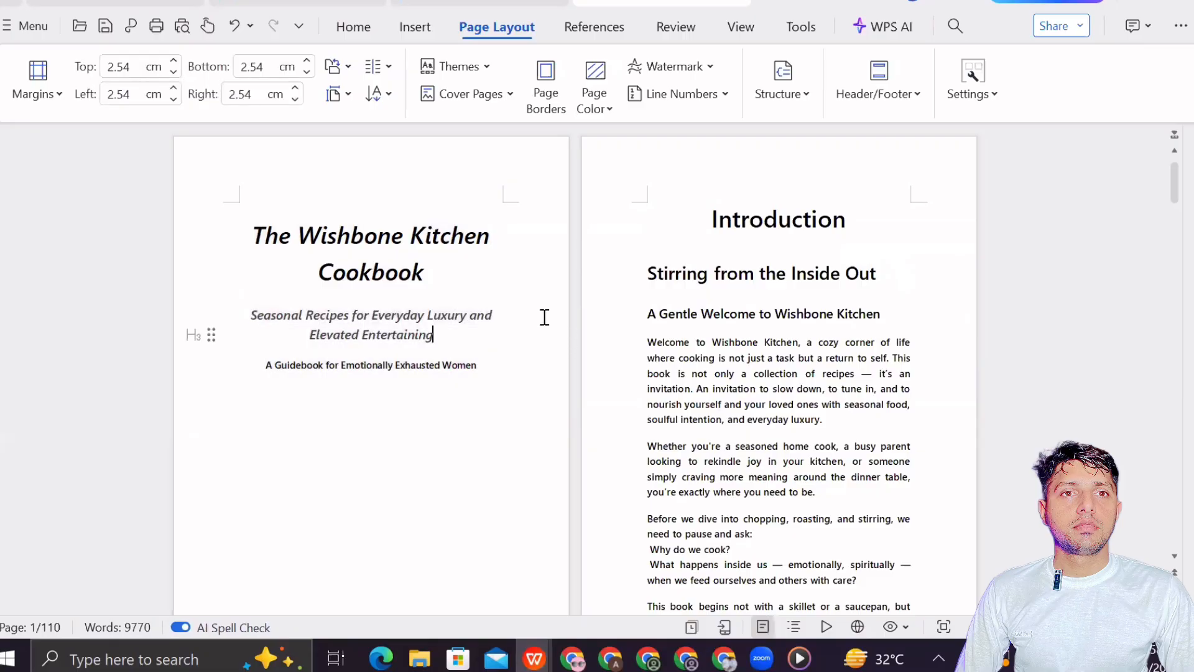
{"action": "left_click", "coordinate": [351, 181]}
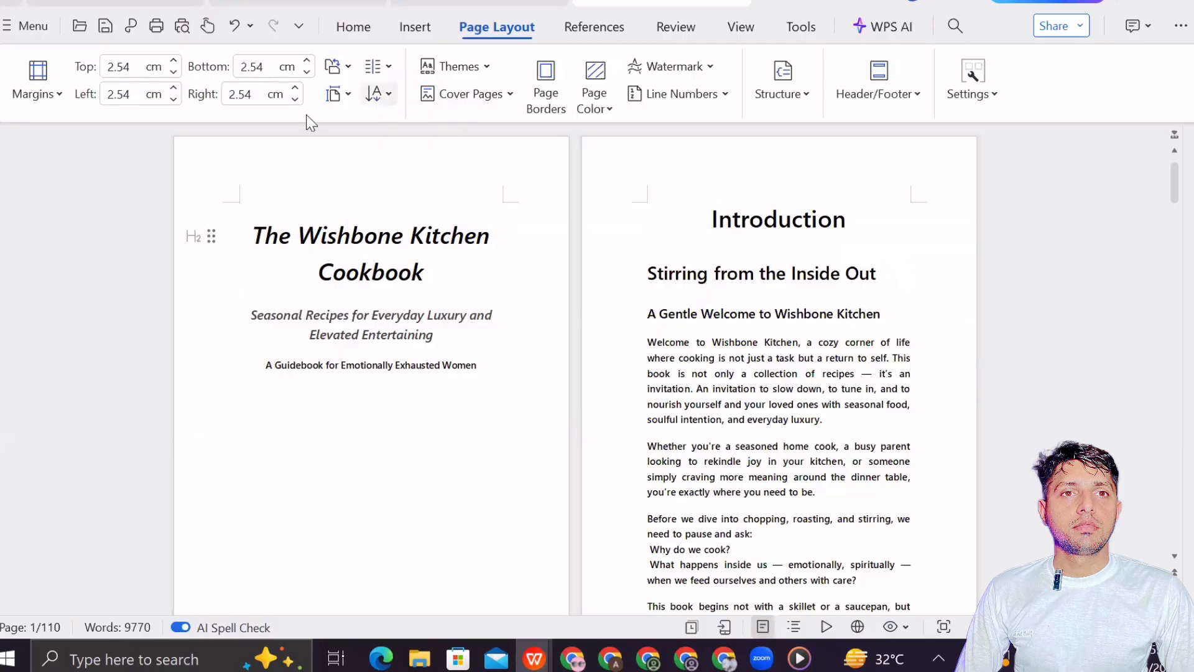
- Open the manuscript's custom paper size settings in Page Setup and check the page width
{"action": "left_click", "coordinate": [335, 97]}
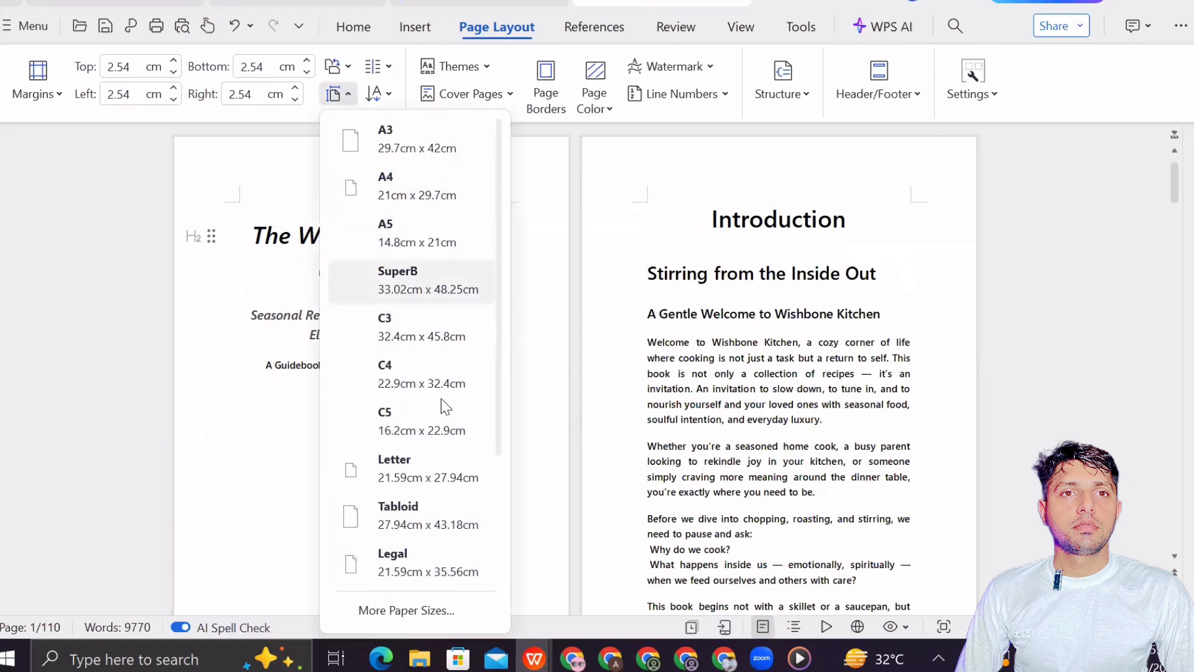
{"action": "scroll", "coordinate": [420, 577], "scroll_direction": "down", "scroll_amount": 3}
{"action": "left_click", "coordinate": [403, 611]}
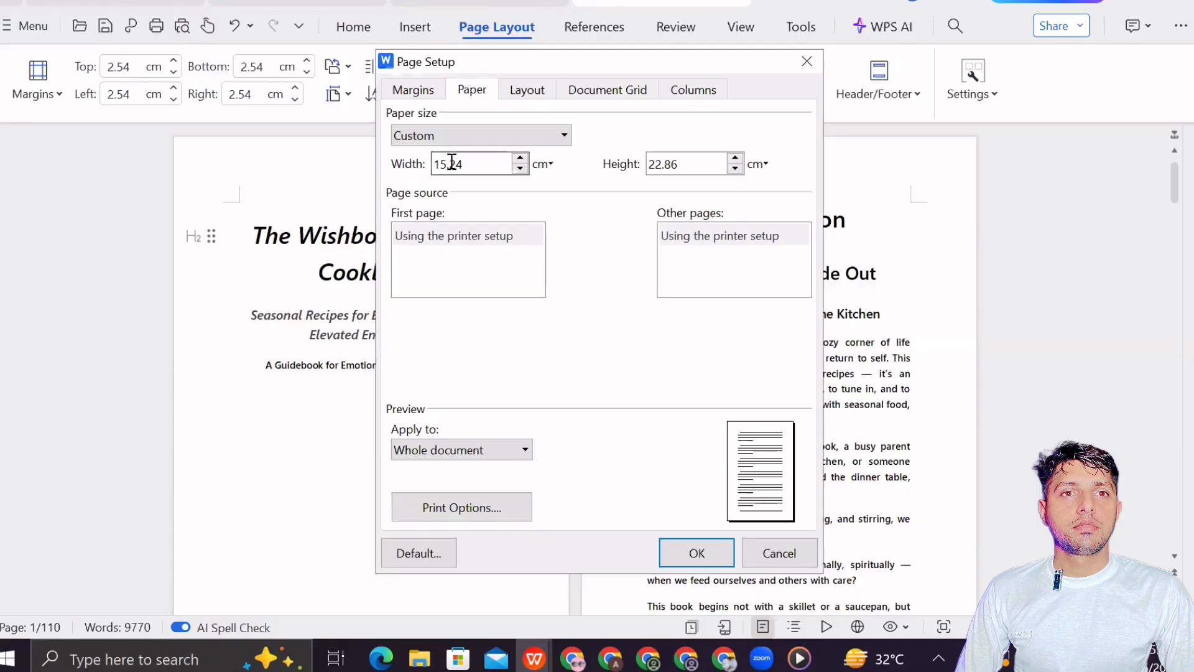
{"action": "left_click_drag", "start_coordinate": [435, 164], "coordinate": [463, 164]}
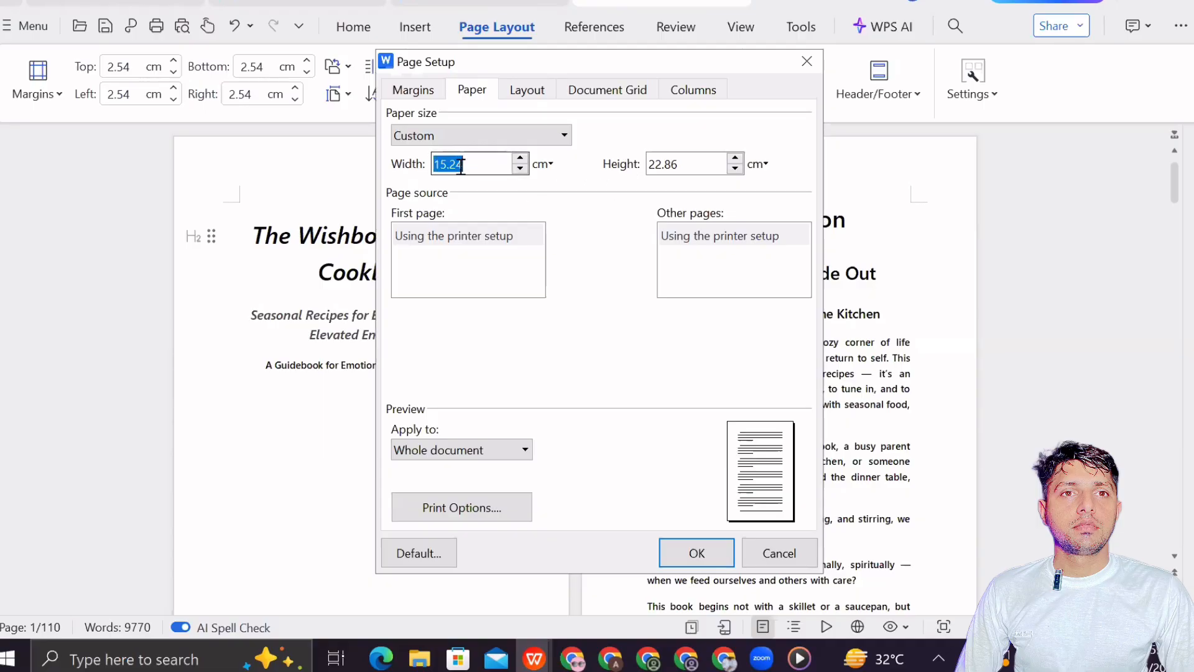
{"action": "left_click", "coordinate": [547, 165]}
{"action": "left_click", "coordinate": [546, 163]}
- Switch to the KDP browser window and open the trim size and margins guide from the Format Your Paperback help page
{"action": "mouse_move", "coordinate": [611, 658]}
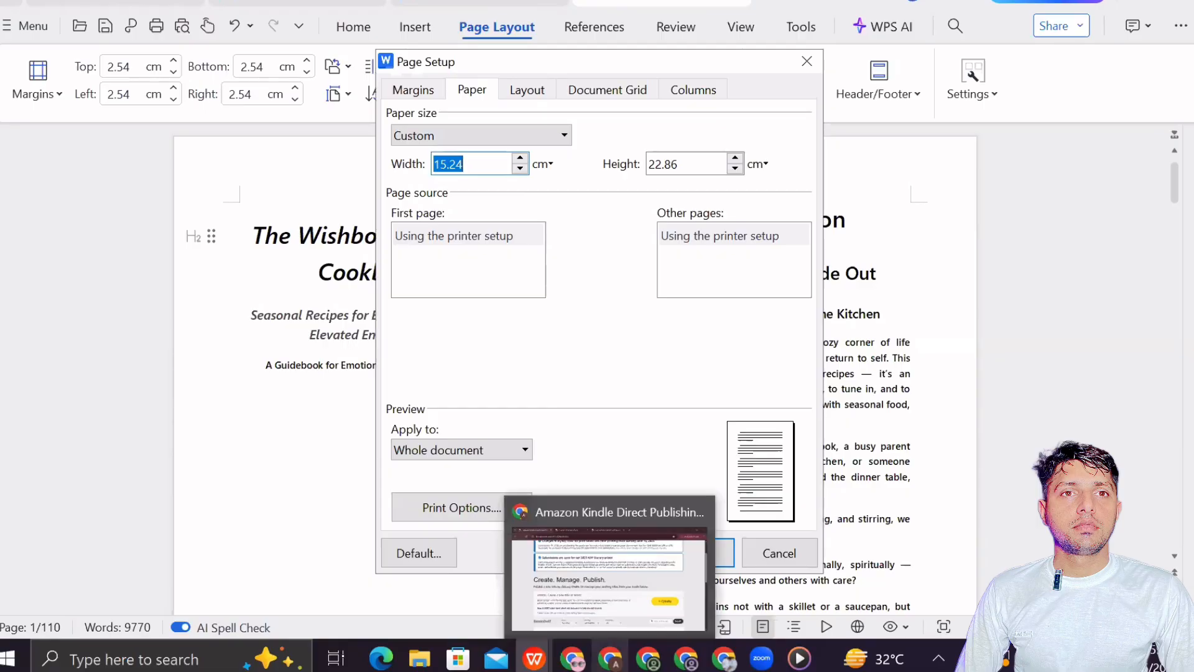
{"action": "left_click", "coordinate": [596, 618]}
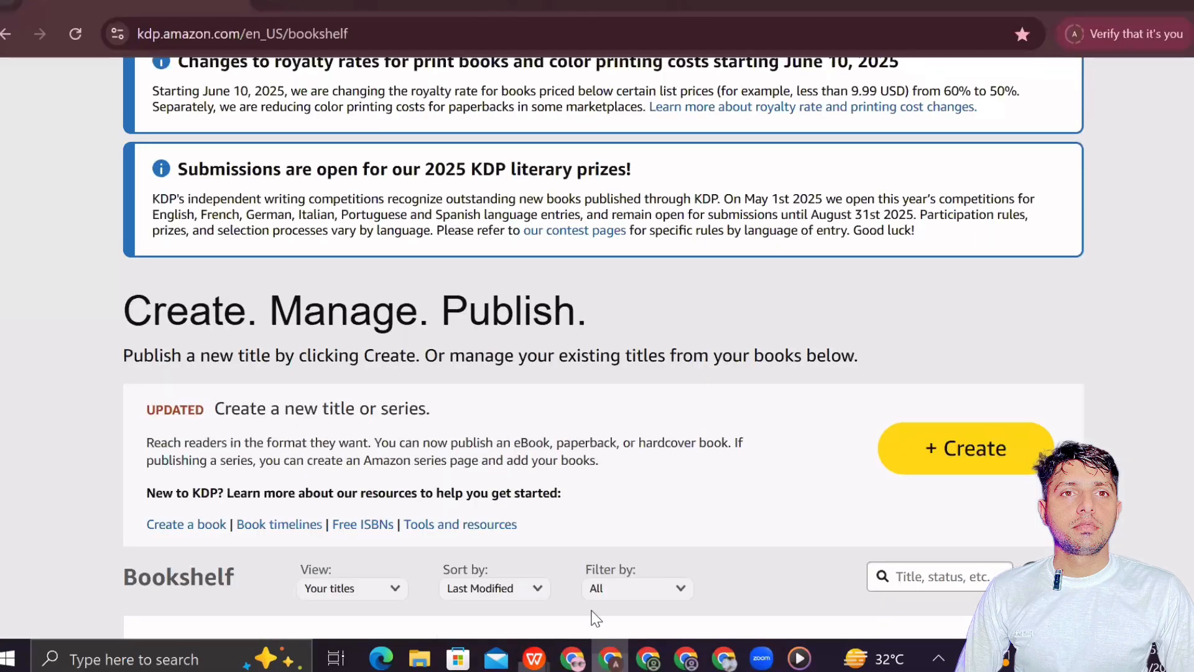
{"action": "left_click", "coordinate": [380, 8]}
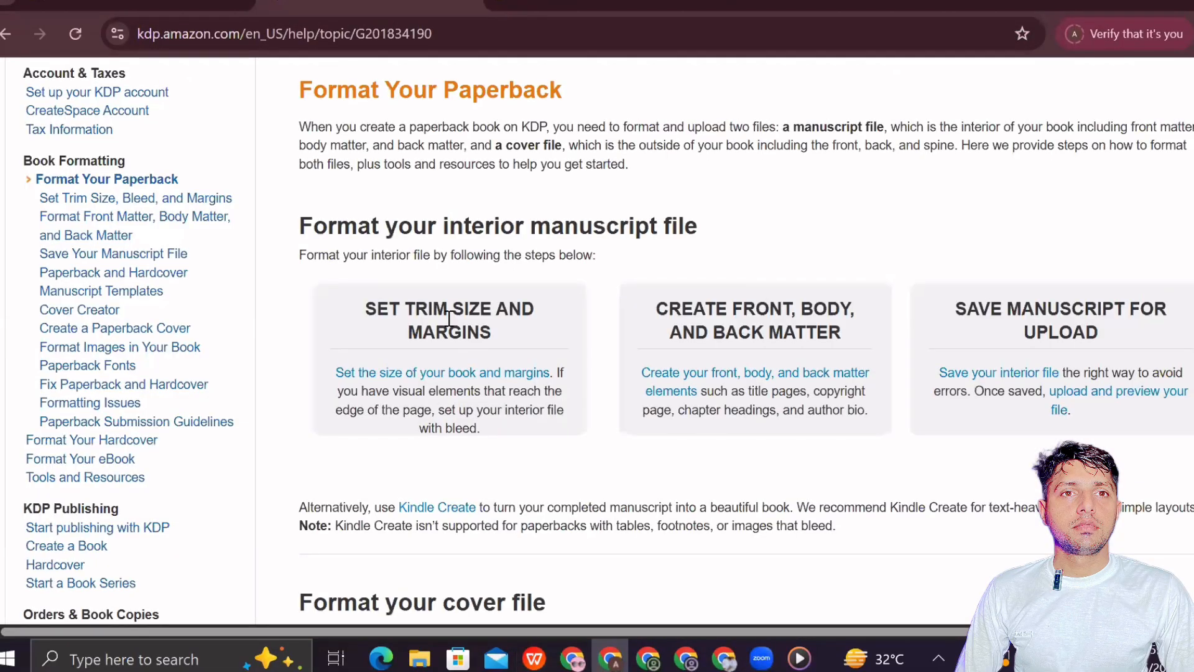
{"action": "left_click_drag", "start_coordinate": [300, 225], "coordinate": [709, 231]}
{"action": "left_click_drag", "start_coordinate": [366, 309], "coordinate": [546, 307]}
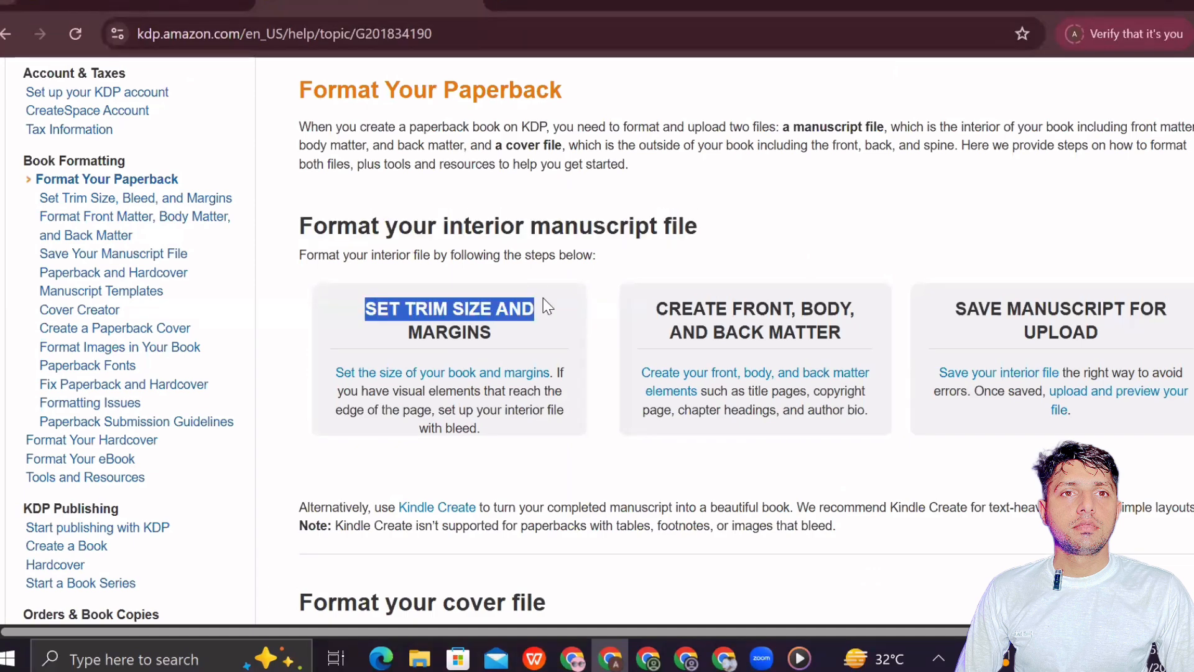
{"action": "left_click", "coordinate": [436, 374]}
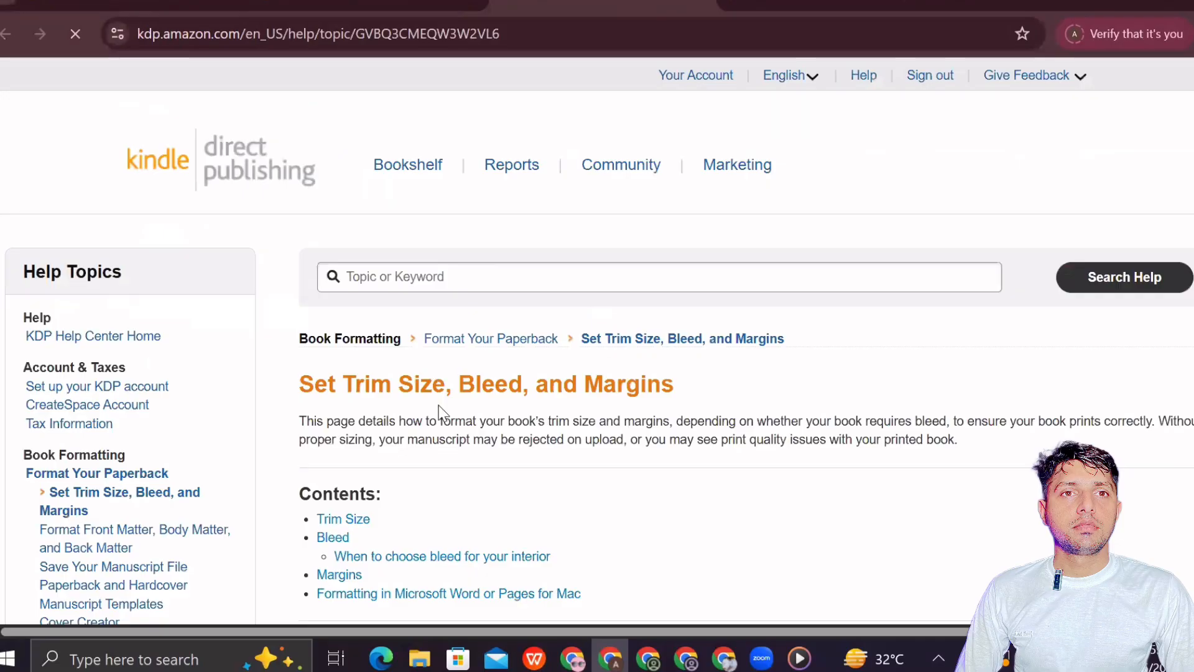
- Expand the kdp.amazon.com trim size specifications and examine the trim sizes listed for paperbacks
{"action": "scroll", "coordinate": [430, 373], "scroll_direction": "down", "scroll_amount": 3}
{"action": "scroll", "coordinate": [434, 373], "scroll_direction": "down", "scroll_amount": 2}
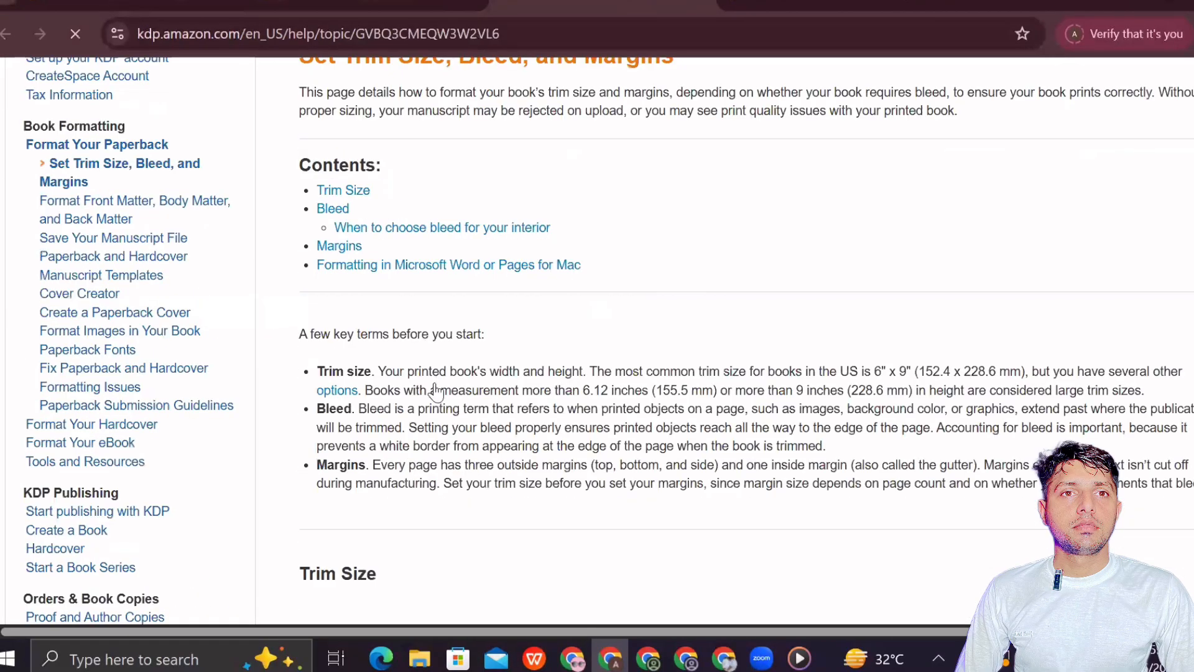
{"action": "scroll", "coordinate": [434, 393], "scroll_direction": "down", "scroll_amount": 7}
{"action": "scroll", "coordinate": [571, 344], "scroll_direction": "down", "scroll_amount": 6}
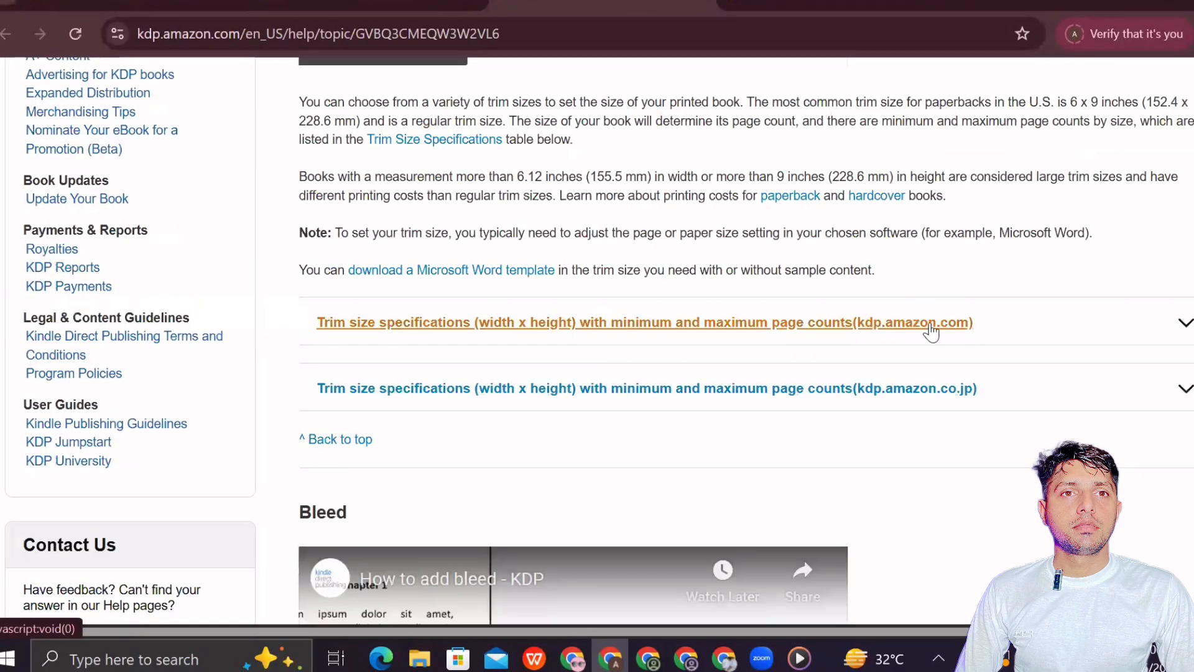
{"action": "left_click", "coordinate": [907, 330]}
{"action": "scroll", "coordinate": [412, 479], "scroll_direction": "down", "scroll_amount": 2}
{"action": "scroll", "coordinate": [411, 479], "scroll_direction": "down", "scroll_amount": 4}
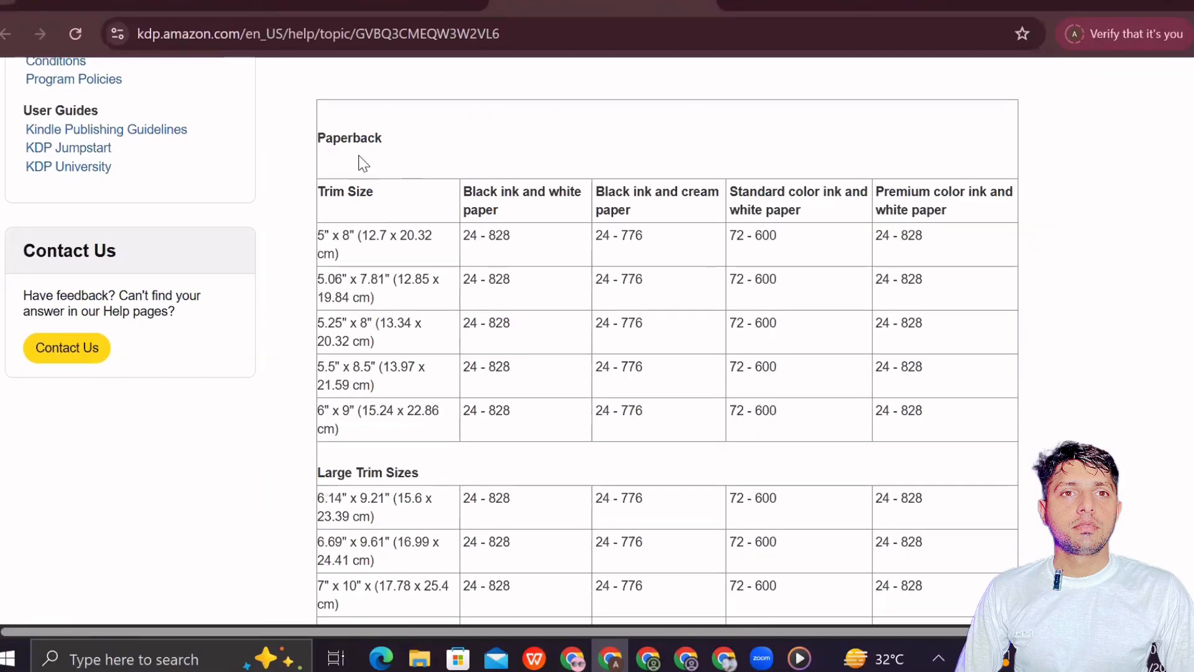
{"action": "left_click_drag", "start_coordinate": [382, 139], "coordinate": [321, 143]}
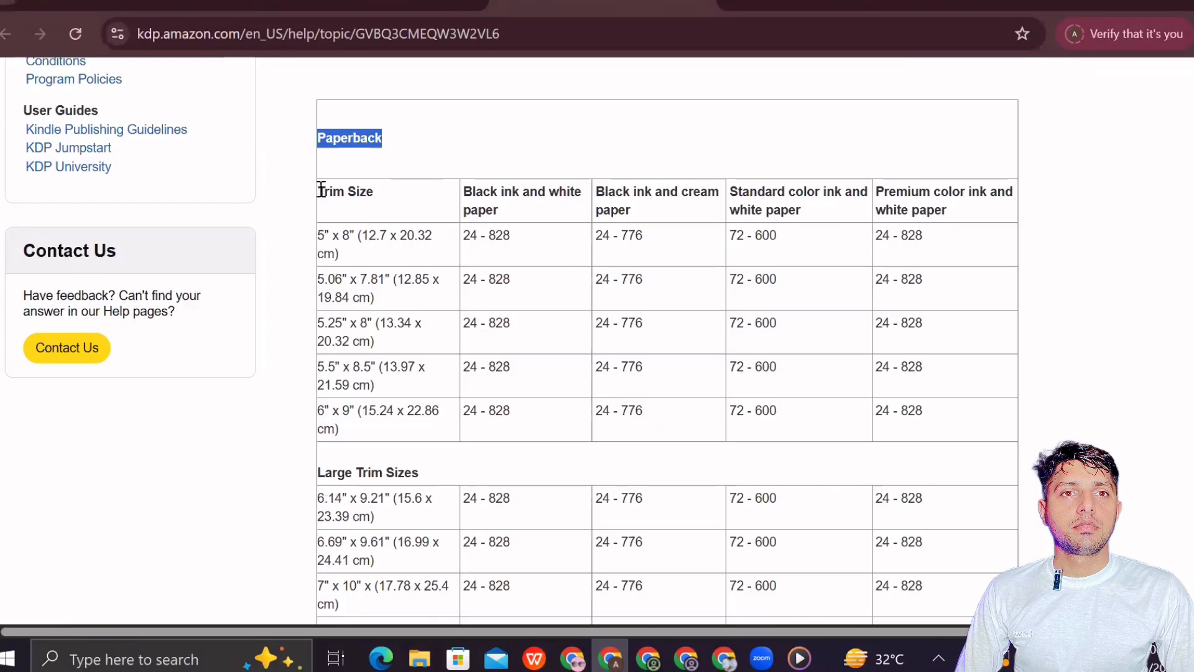
{"action": "left_click_drag", "start_coordinate": [319, 191], "coordinate": [367, 192]}
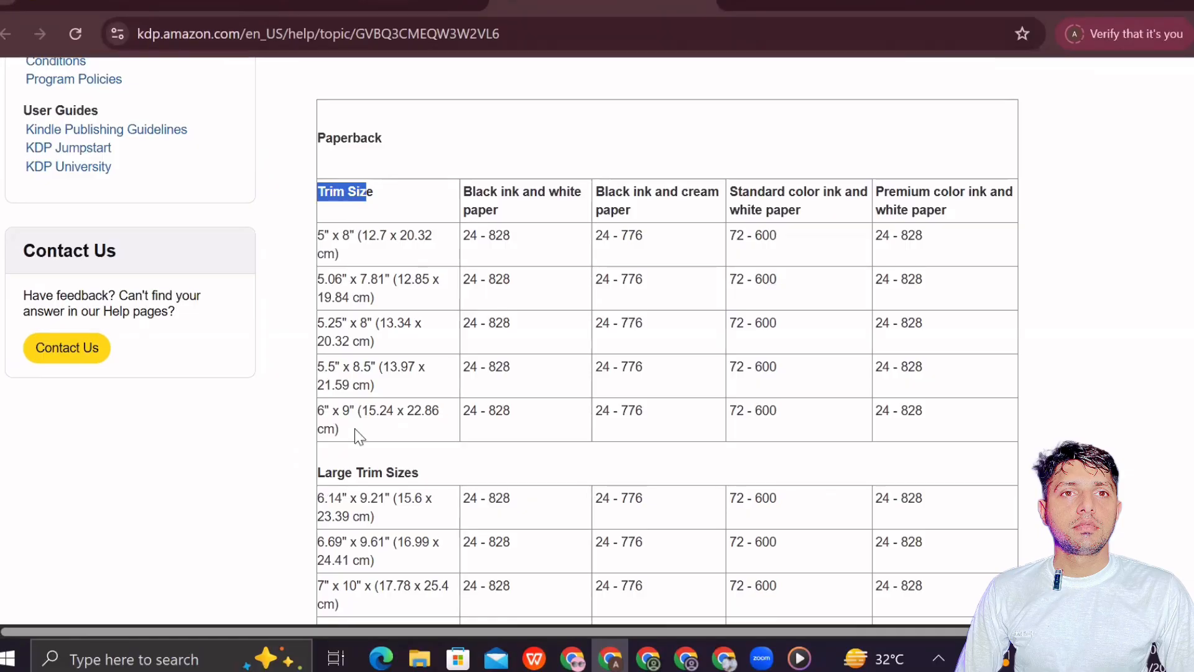
- Examine the regular paperback trim sizes from 5" x 8" to 6" x 9" and their page-count ranges by ink and paper type
{"action": "left_click_drag", "start_coordinate": [353, 428], "coordinate": [324, 238]}
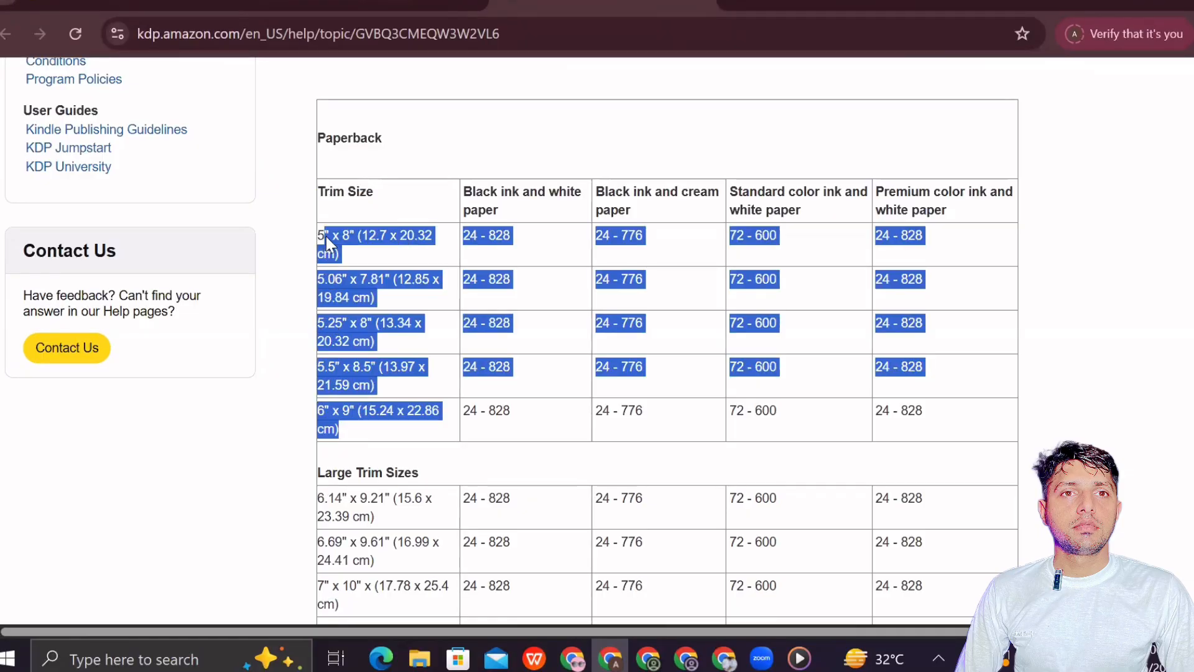
{"action": "left_click", "coordinate": [434, 465]}
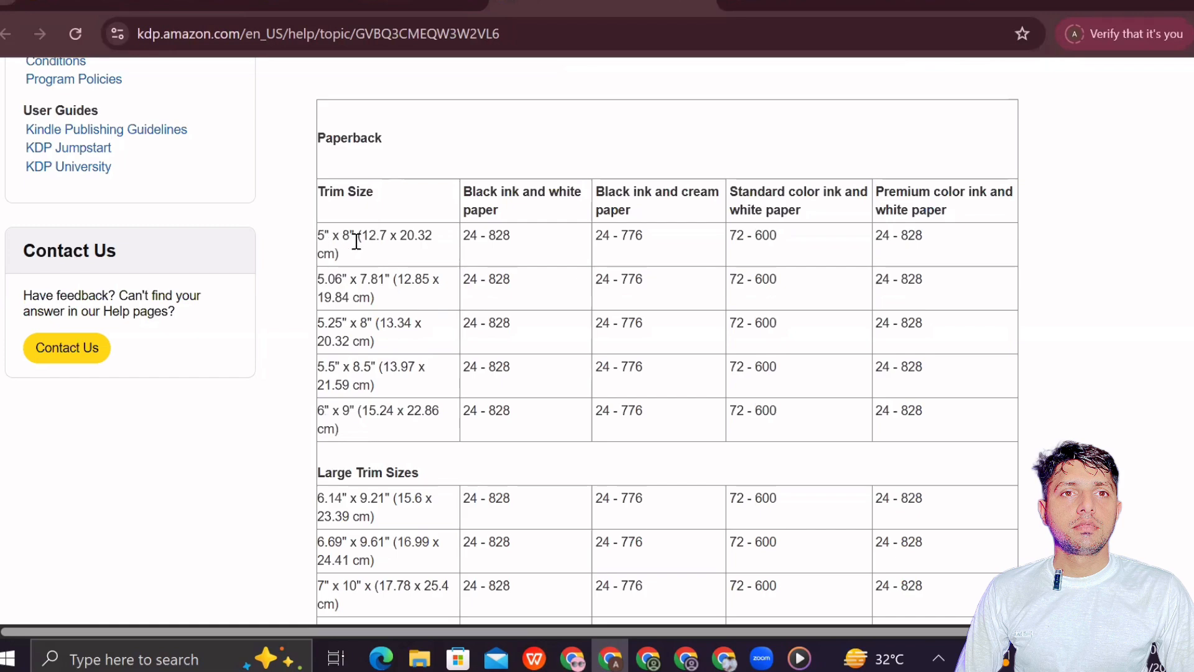
{"action": "left_click_drag", "start_coordinate": [354, 237], "coordinate": [314, 237]}
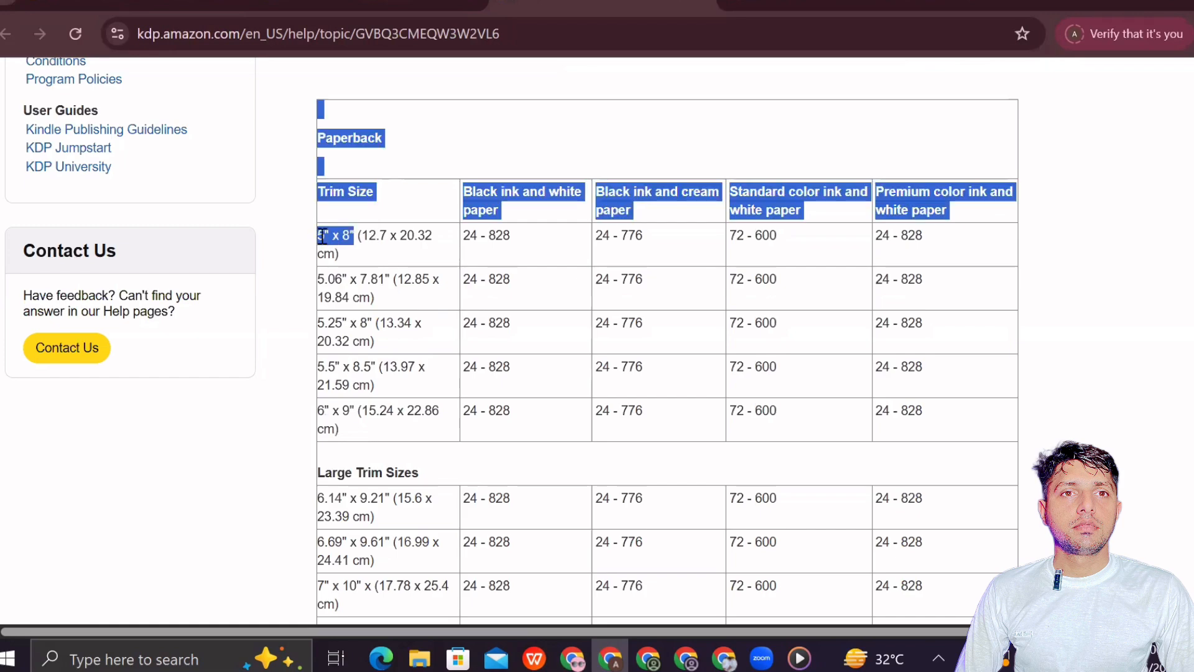
{"action": "left_click", "coordinate": [374, 278]}
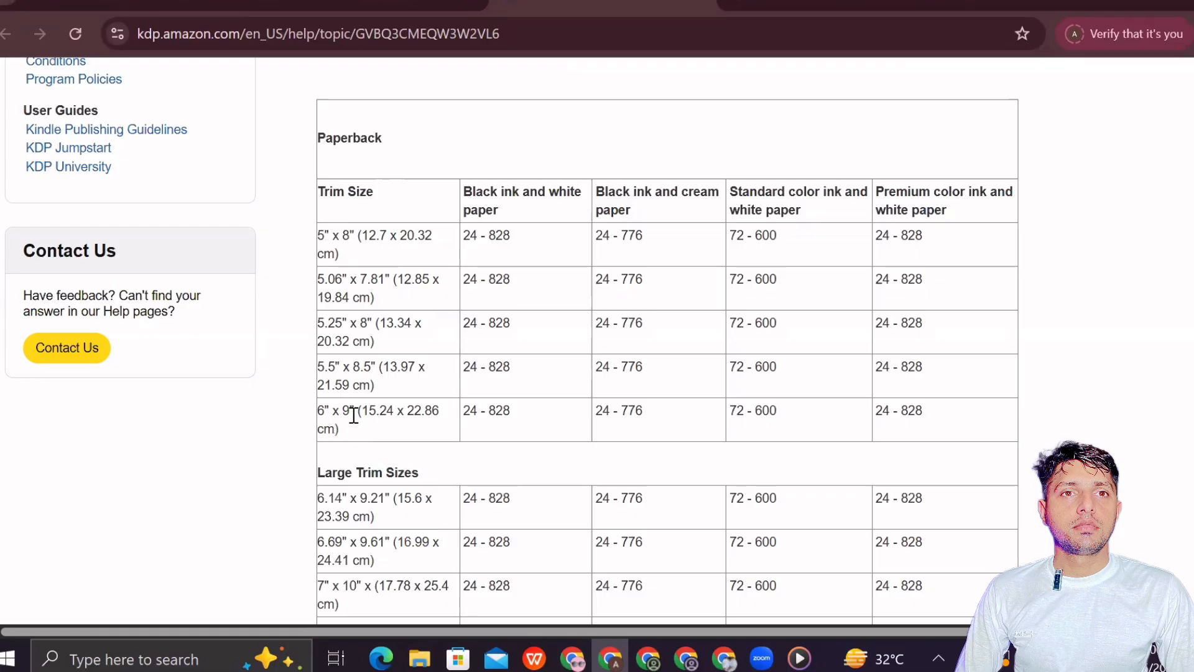
{"action": "left_click_drag", "start_coordinate": [359, 412], "coordinate": [320, 107]}
{"action": "left_click", "coordinate": [452, 101]}
{"action": "left_click_drag", "start_coordinate": [511, 234], "coordinate": [492, 233]}
{"action": "left_click", "coordinate": [411, 260]}
- Compare the 5" x 8" trim size and its centimetre equivalent with the 6" x 9" entry in the paperback table
{"action": "left_click_drag", "start_coordinate": [354, 235], "coordinate": [318, 236]}
{"action": "left_click", "coordinate": [368, 245]}
{"action": "left_click_drag", "start_coordinate": [355, 236], "coordinate": [319, 237]}
{"action": "left_click_drag", "start_coordinate": [359, 235], "coordinate": [439, 259]}
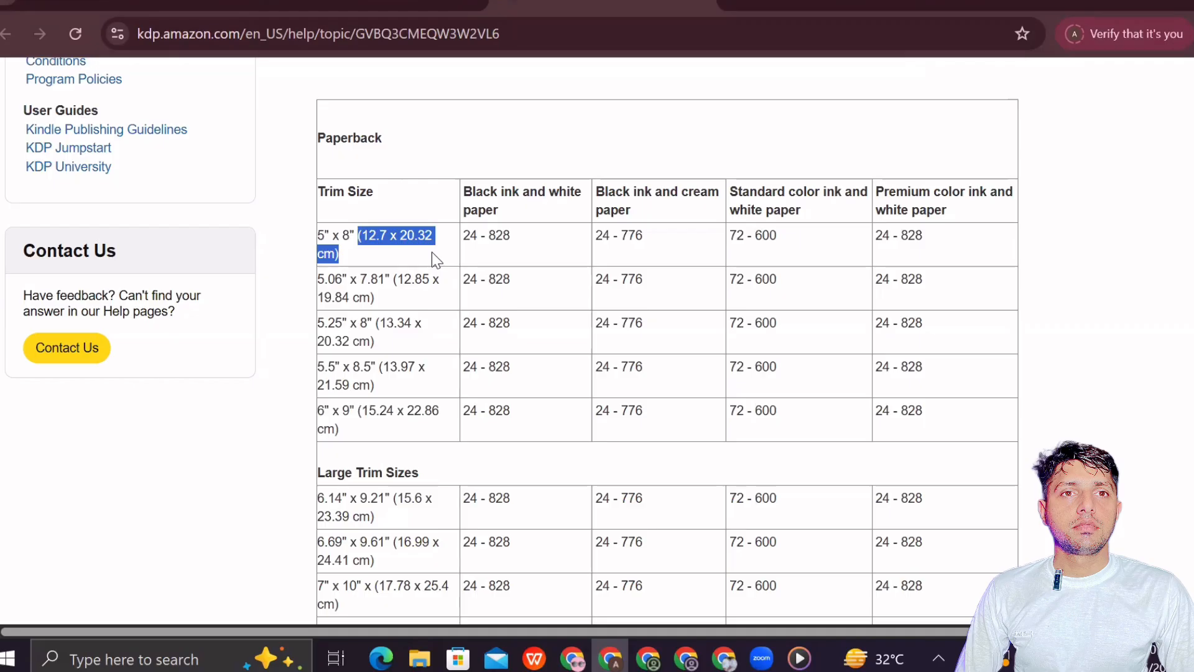
{"action": "left_click", "coordinate": [386, 238]}
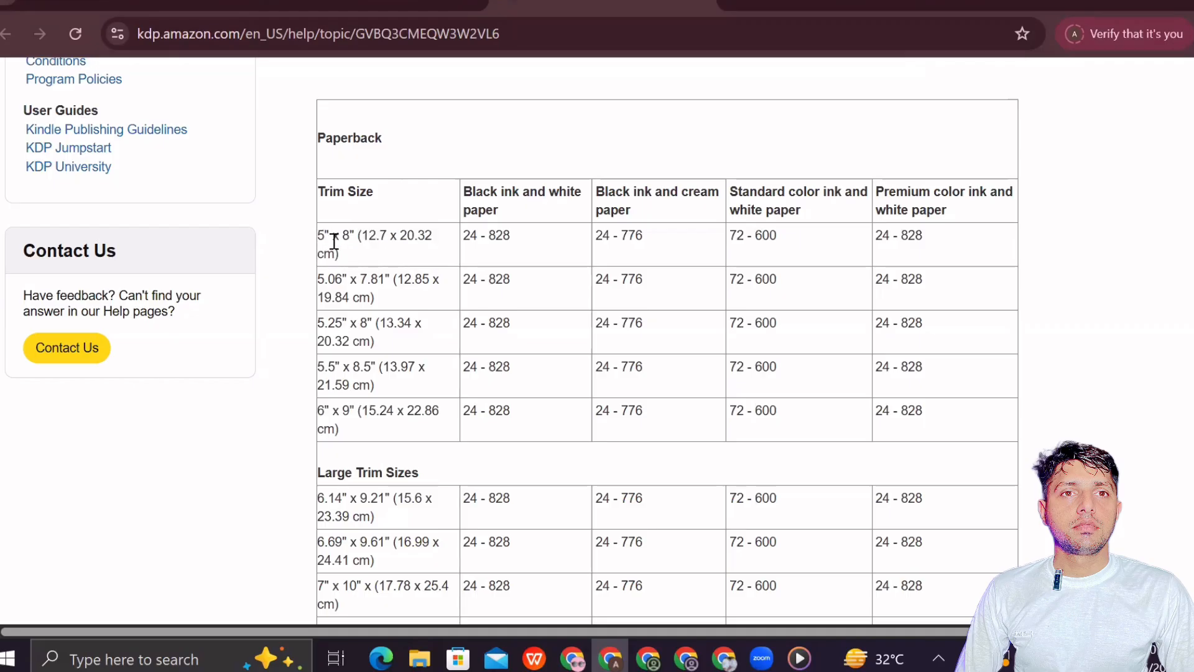
{"action": "left_click_drag", "start_coordinate": [317, 237], "coordinate": [359, 240]}
{"action": "left_click", "coordinate": [378, 251]}
{"action": "left_click_drag", "start_coordinate": [319, 410], "coordinate": [349, 412]}
{"action": "left_click", "coordinate": [363, 437]}
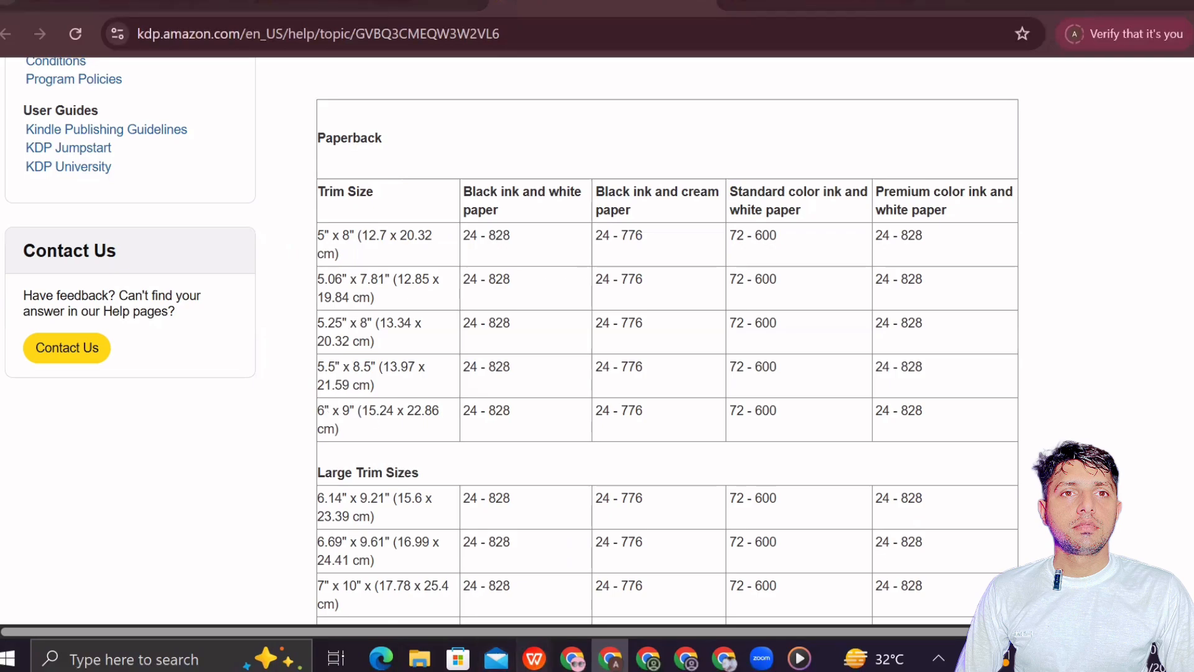
- Switch to the cookbook manuscript in WPS Writer and close its Page Setup dialog without changing anything
{"action": "mouse_move", "coordinate": [535, 658]}
{"action": "left_click", "coordinate": [805, 563]}
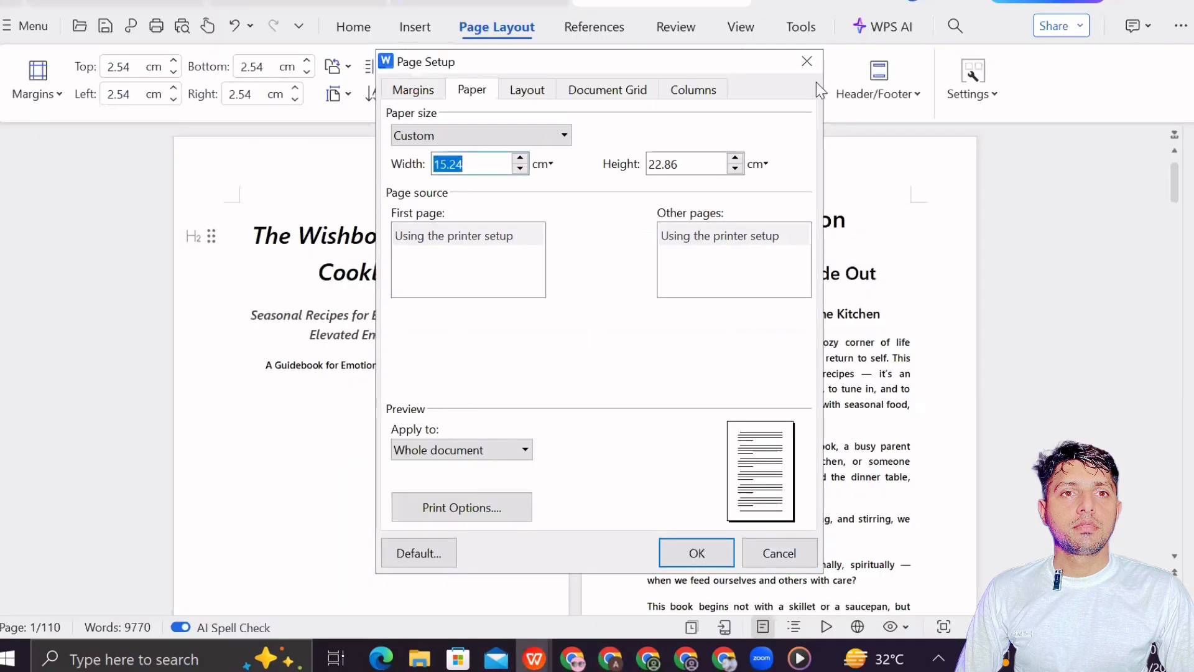
{"action": "left_click", "coordinate": [805, 58]}
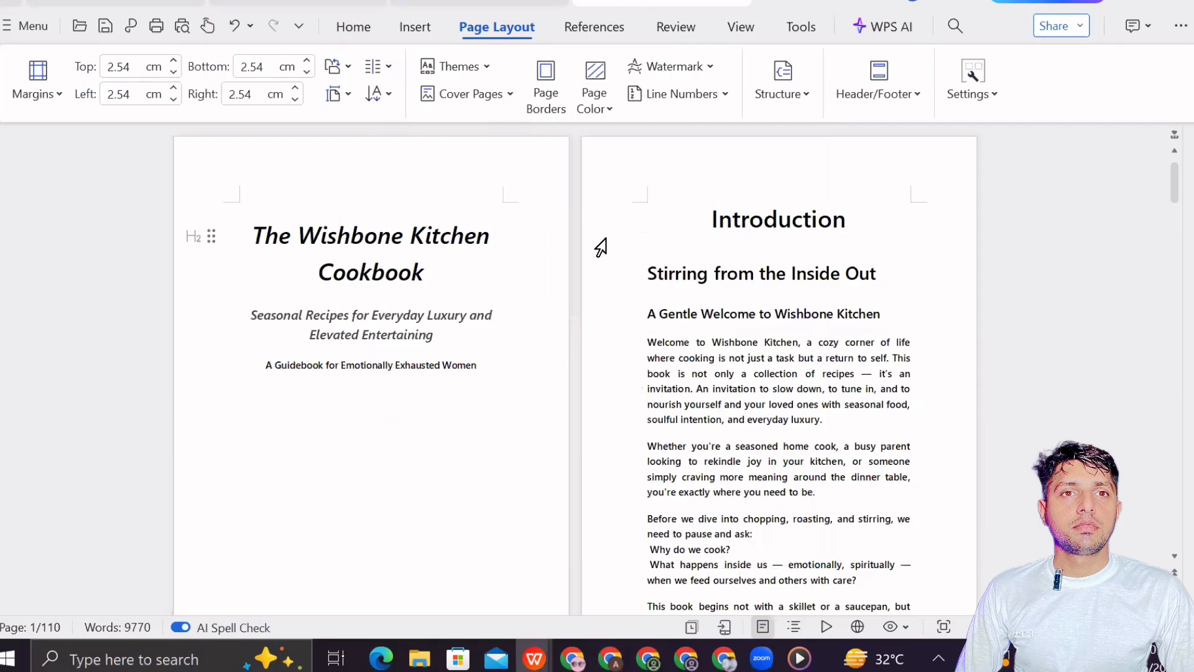
- Review the manuscript's opening pages, including the title, subtitle and tagline on the first page
{"action": "scroll", "coordinate": [142, 486], "scroll_direction": "down", "scroll_amount": 2}
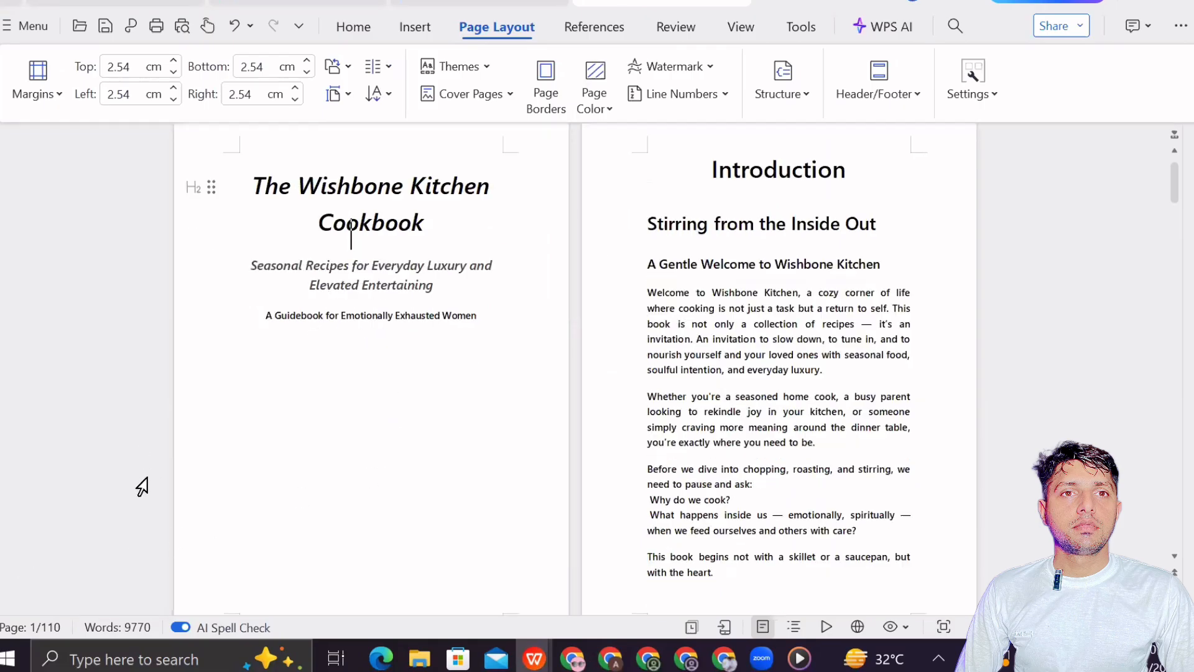
{"action": "scroll", "coordinate": [141, 485], "scroll_direction": "down", "scroll_amount": 2}
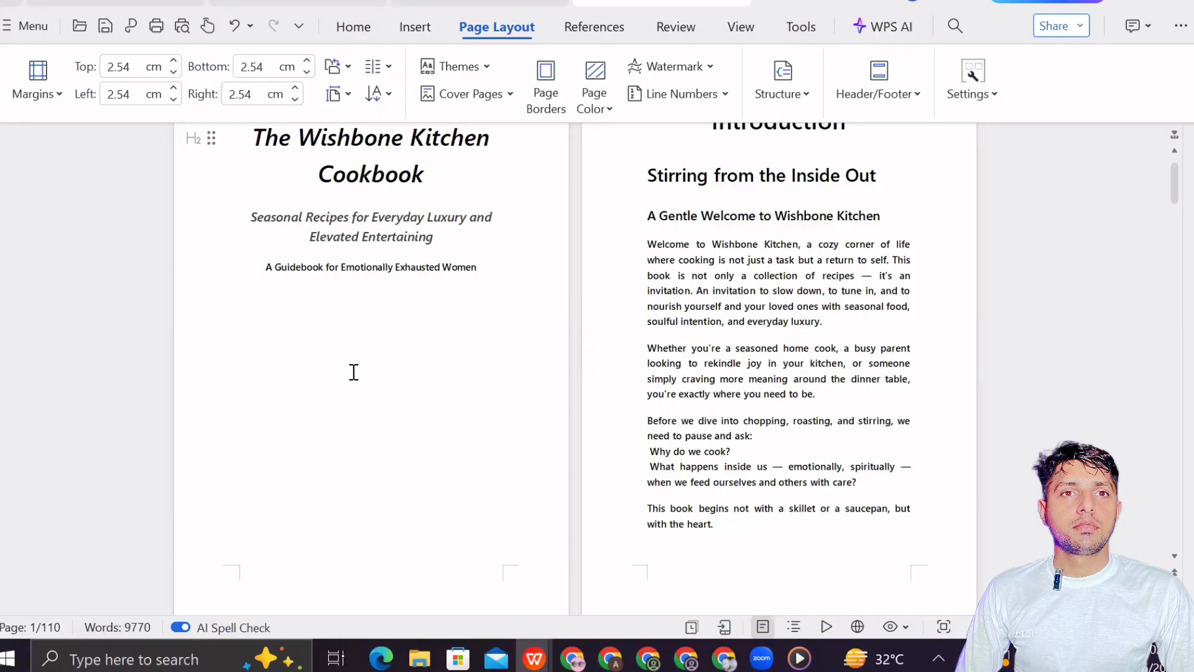
{"action": "scroll", "coordinate": [470, 430], "scroll_direction": "up", "scroll_amount": 3}
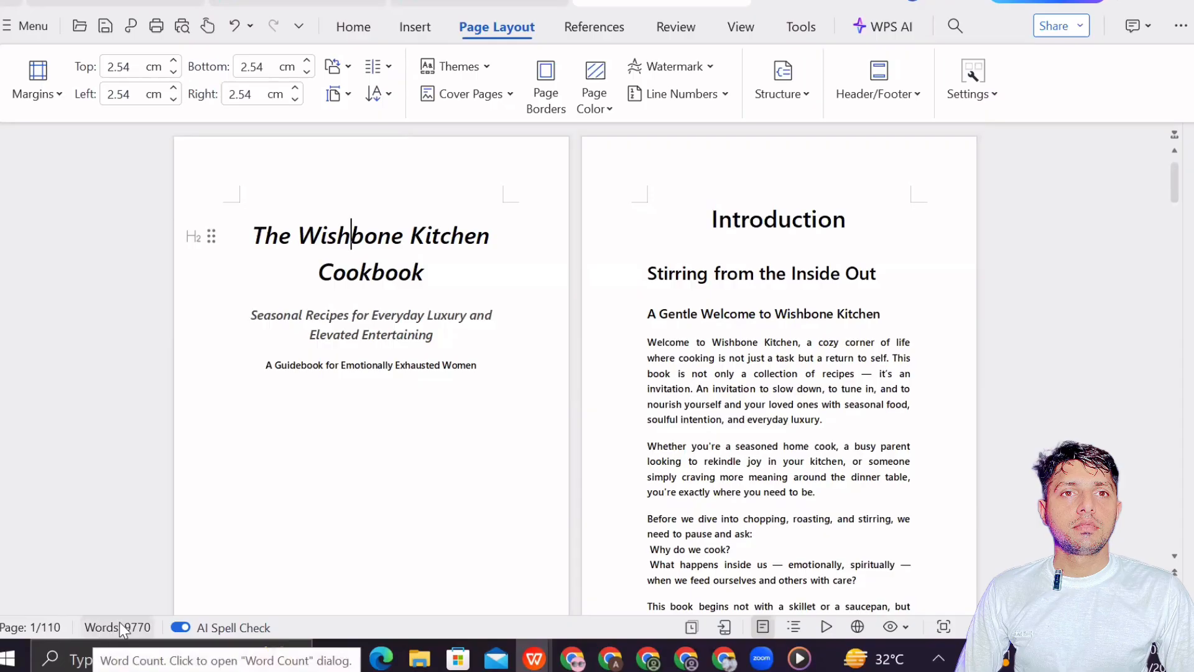
{"action": "left_click", "coordinate": [386, 314]}
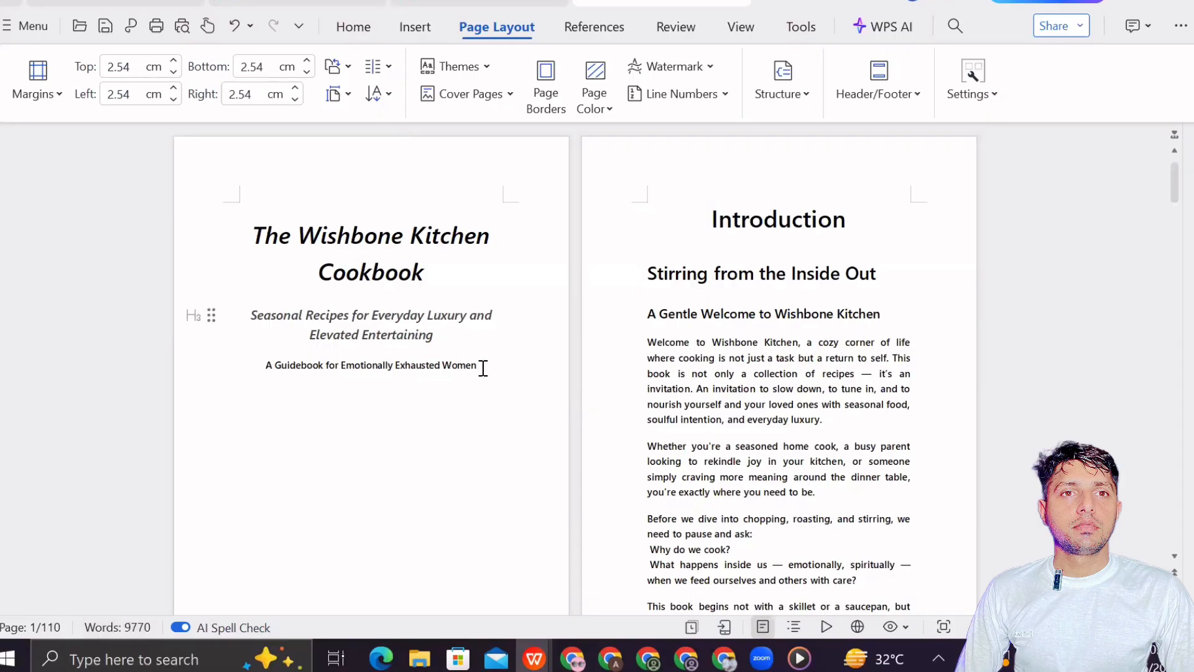
{"action": "left_click_drag", "start_coordinate": [483, 368], "coordinate": [252, 231]}
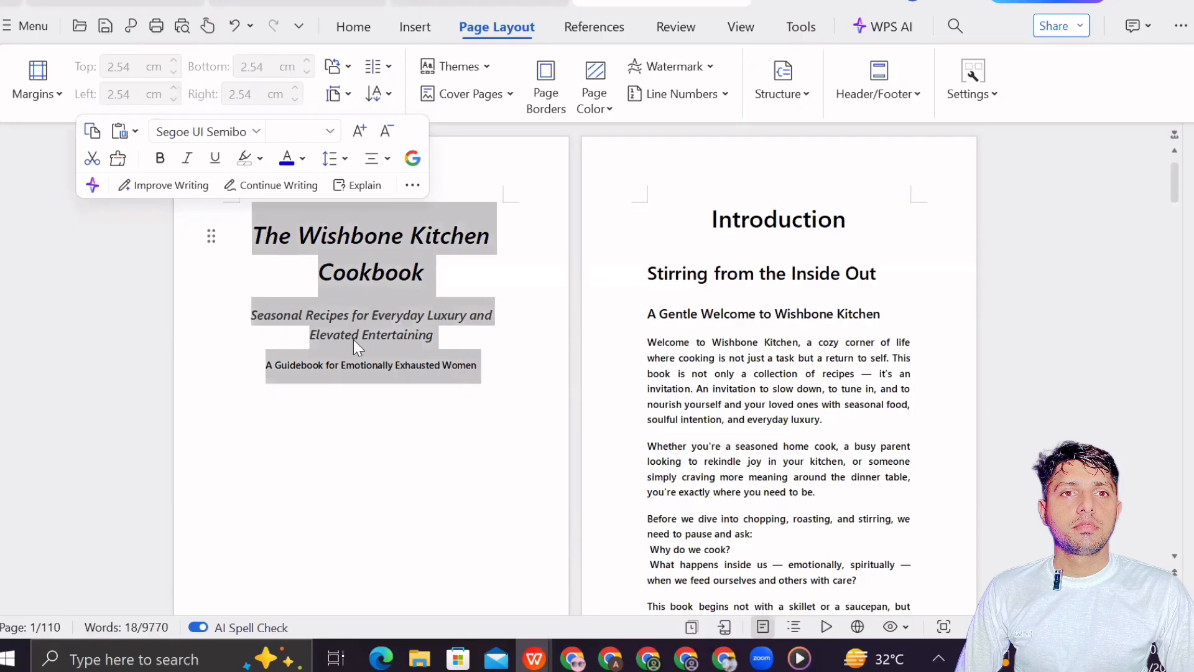
{"action": "left_click", "coordinate": [458, 414]}
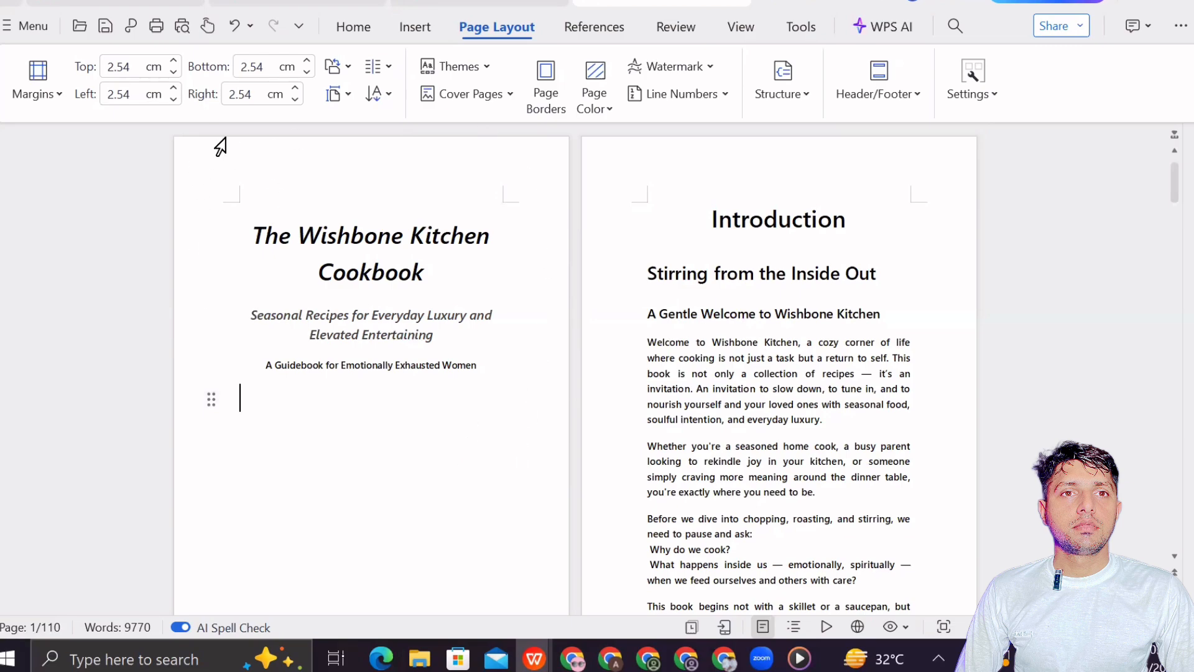
- Open the custom paper size settings and enter a width of 6 and a height of 9
{"action": "left_click", "coordinate": [337, 96]}
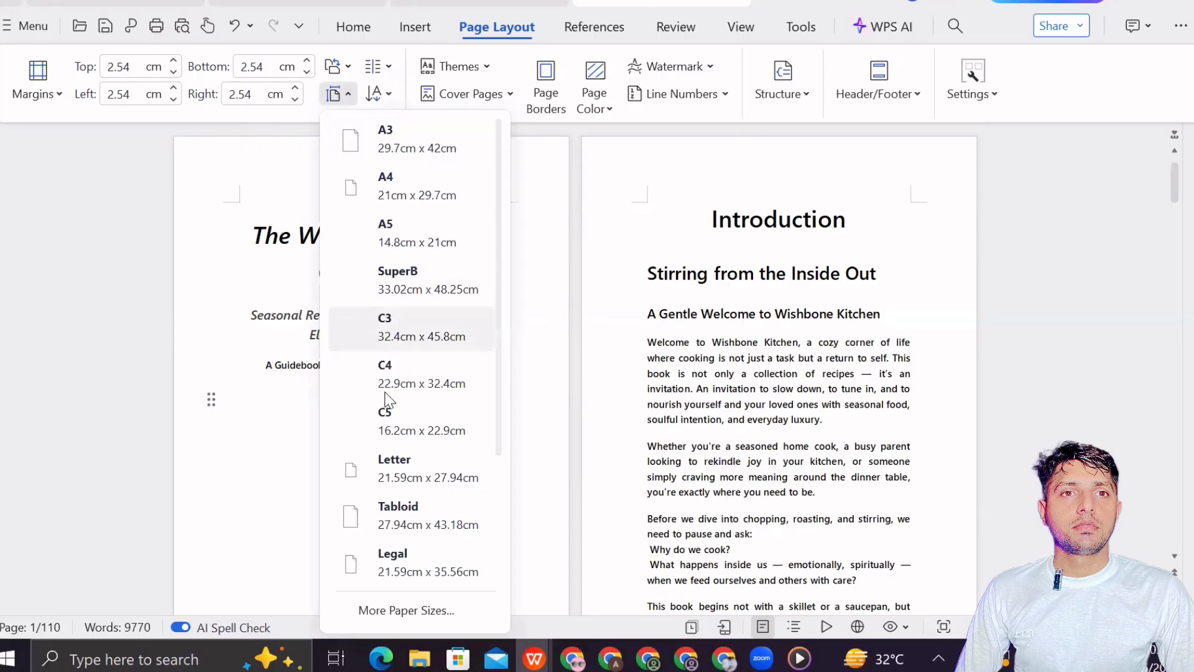
{"action": "left_click", "coordinate": [406, 603]}
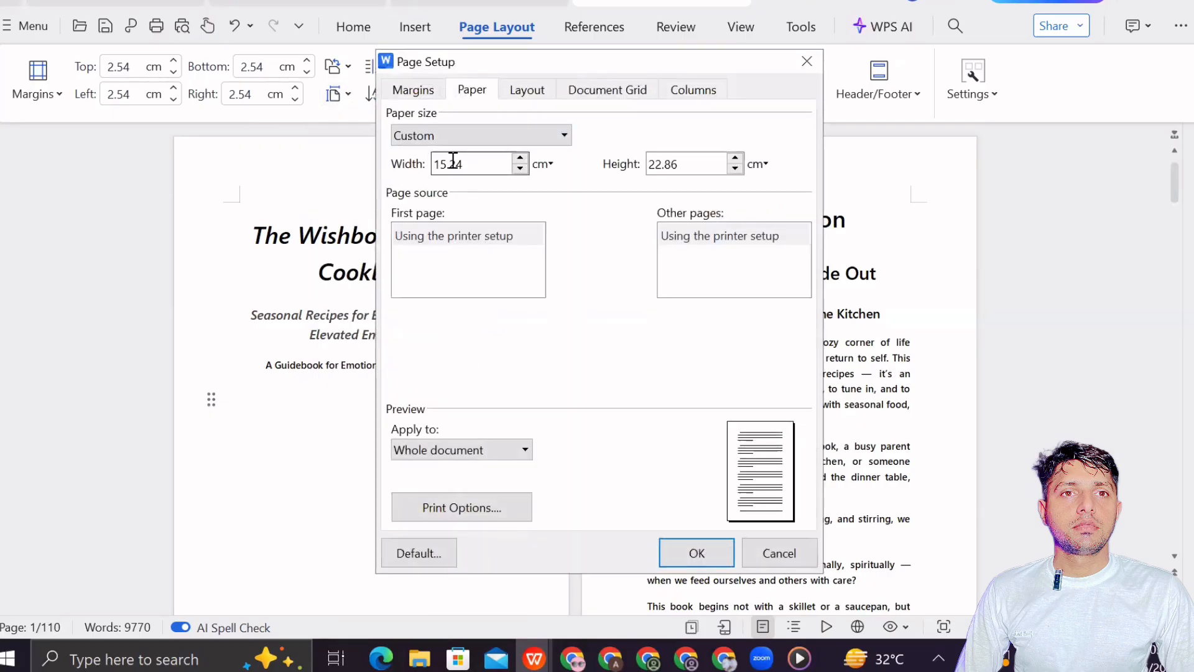
{"action": "left_click_drag", "start_coordinate": [469, 163], "coordinate": [436, 160]}
{"action": "type", "text": "5"}
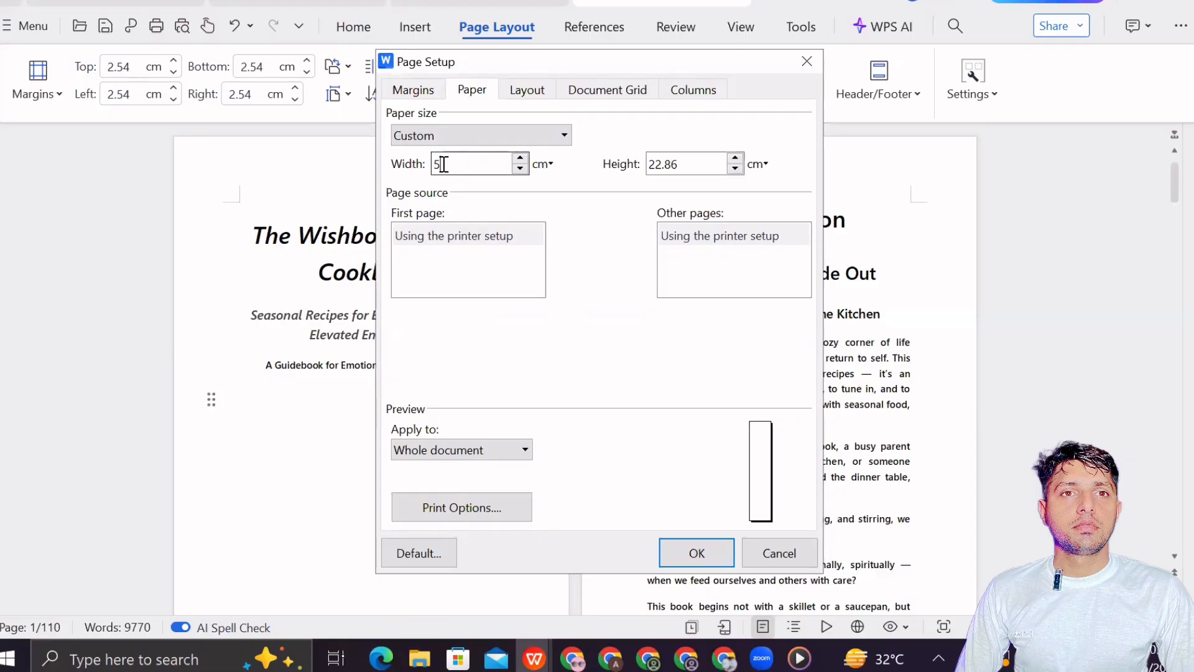
{"action": "double_click", "coordinate": [444, 163]}
{"action": "type", "text": "6"}
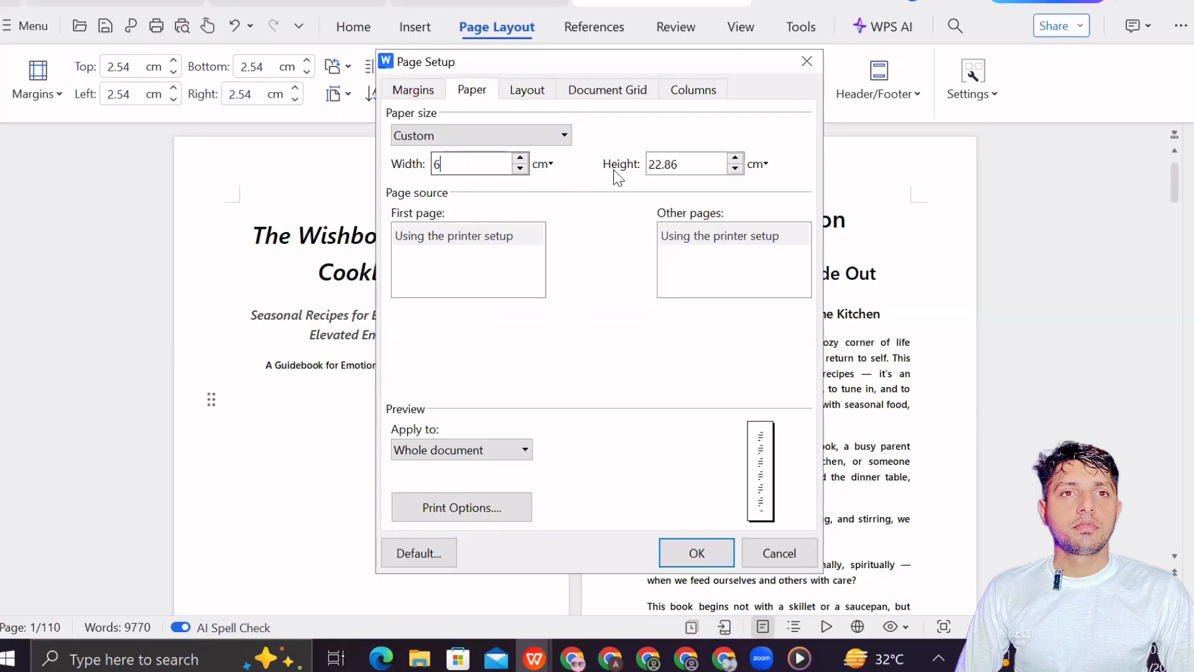
{"action": "double_click", "coordinate": [670, 157]}
{"action": "type", "text": "9"}
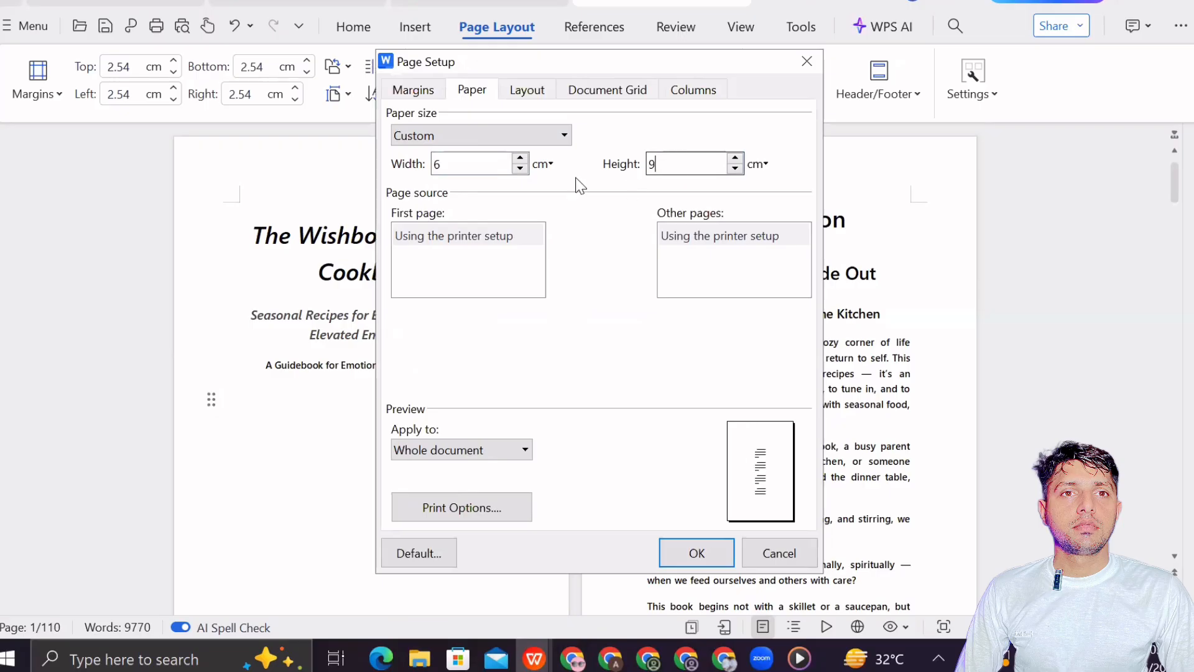
- Change the width and height units to inch and apply the paper size to the whole document
{"action": "left_click", "coordinate": [550, 164]}
{"action": "left_click", "coordinate": [551, 166]}
{"action": "left_click", "coordinate": [550, 165]}
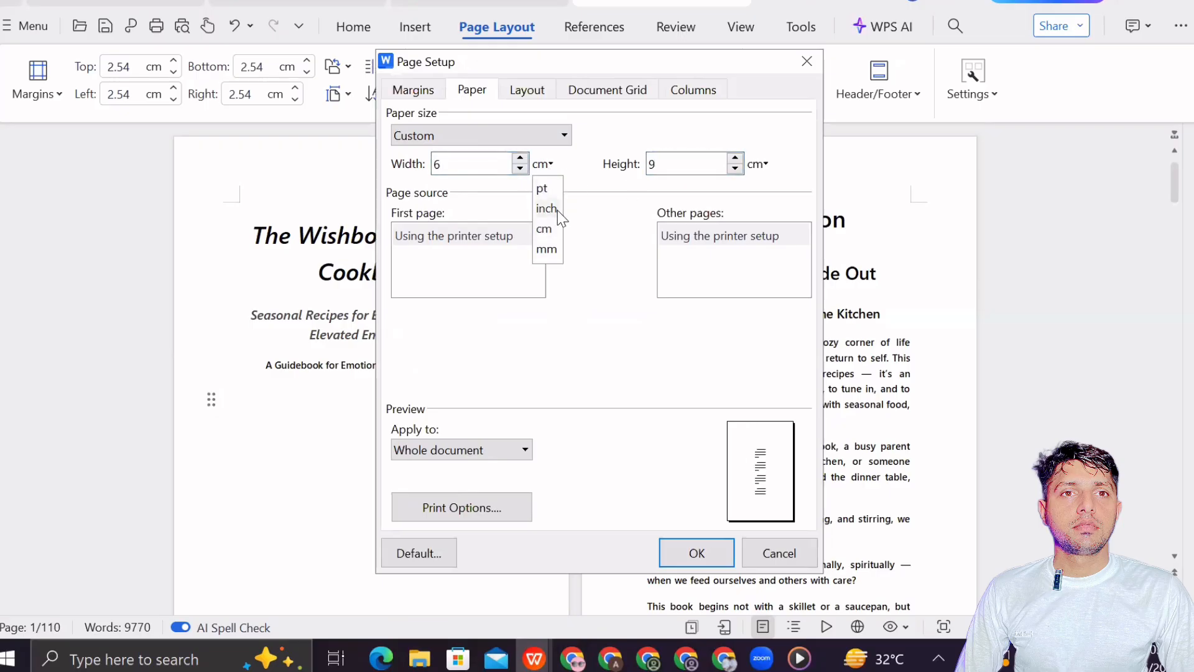
{"action": "left_click", "coordinate": [558, 210]}
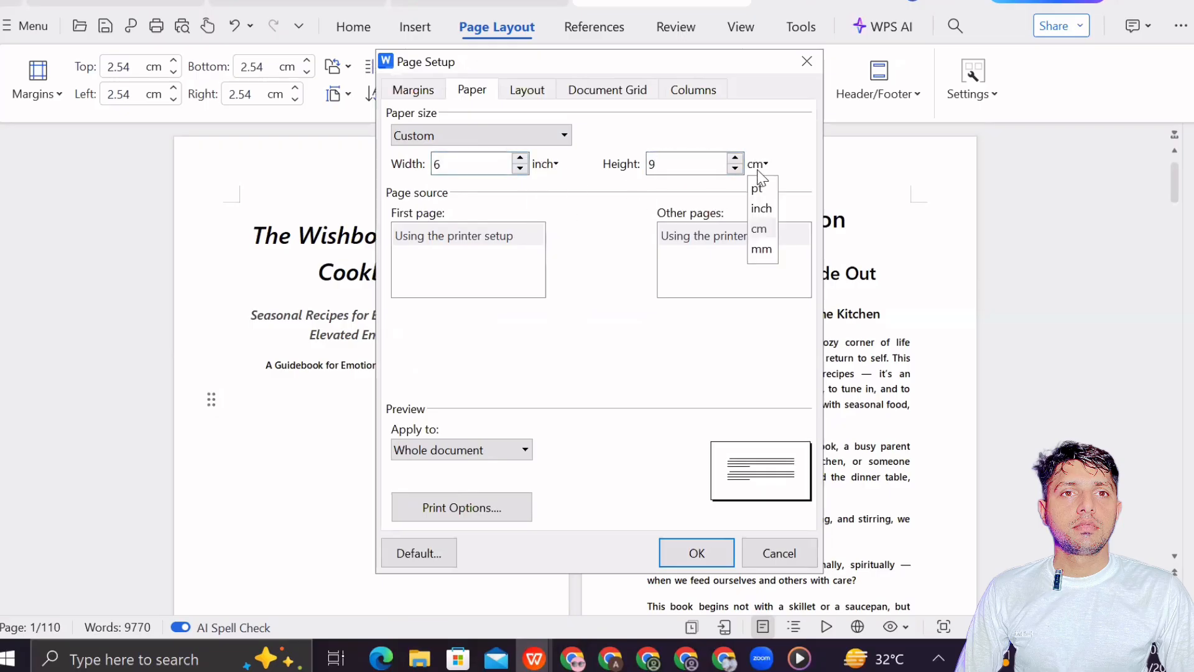
{"action": "left_click", "coordinate": [762, 208]}
{"action": "left_click", "coordinate": [700, 552]}
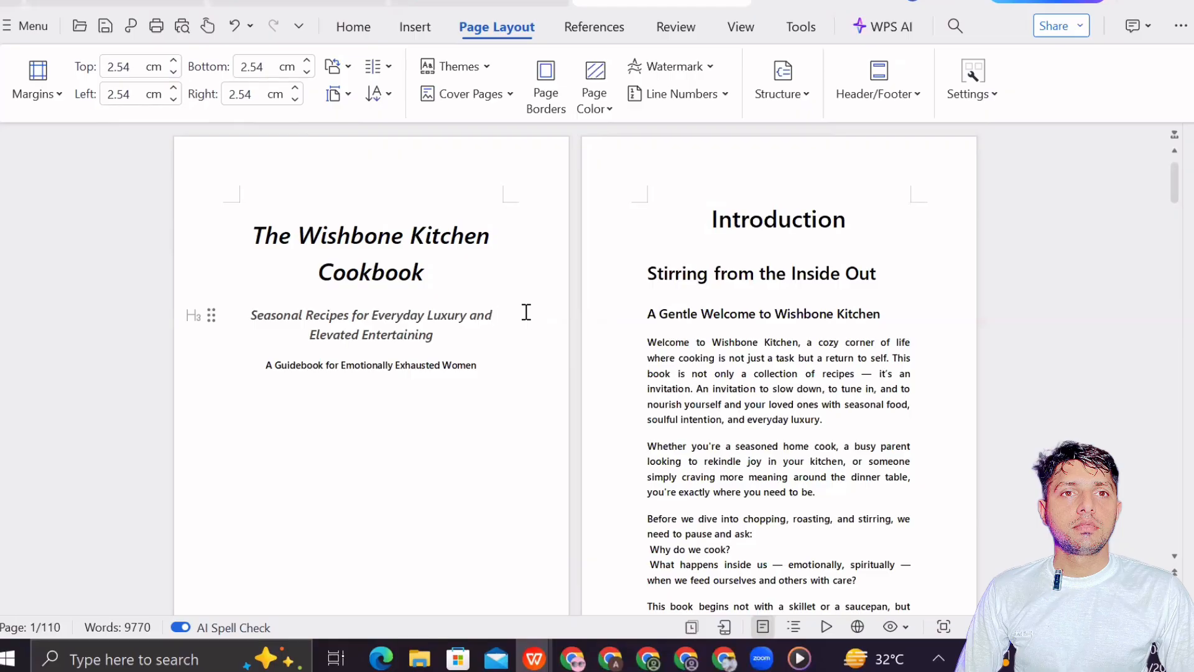
- Select the title "The Wishbone Kitchen Cookbook" and look through the available fonts without applying one
{"action": "left_click_drag", "start_coordinate": [256, 236], "coordinate": [440, 277]}
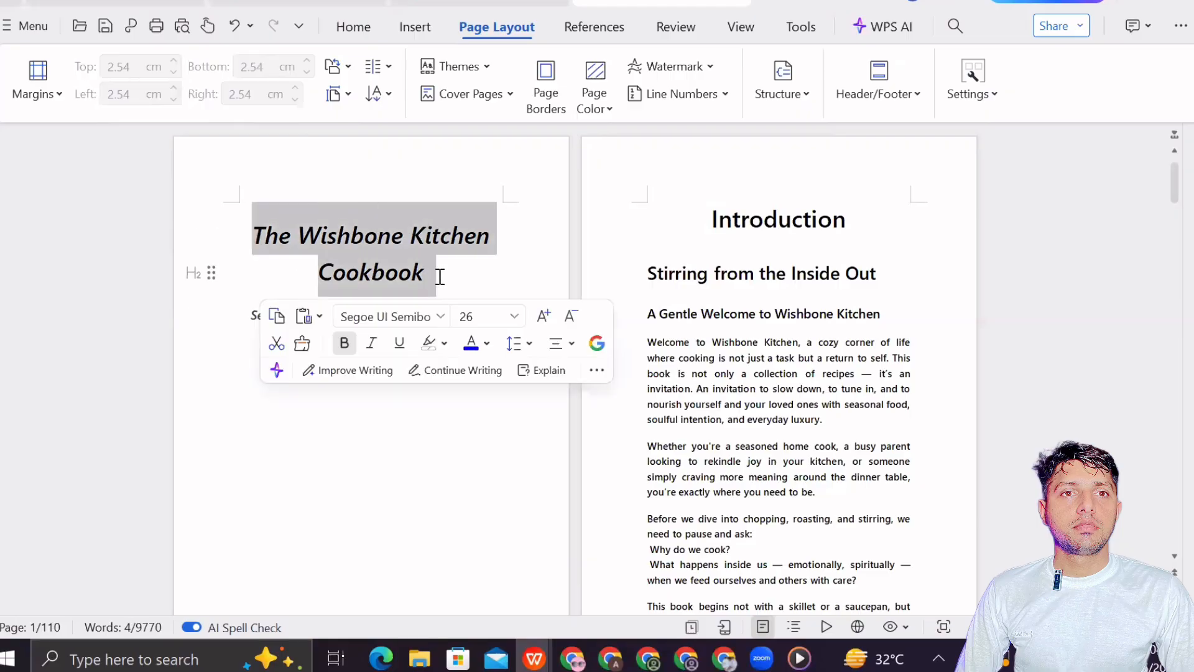
{"action": "left_click", "coordinate": [356, 26]}
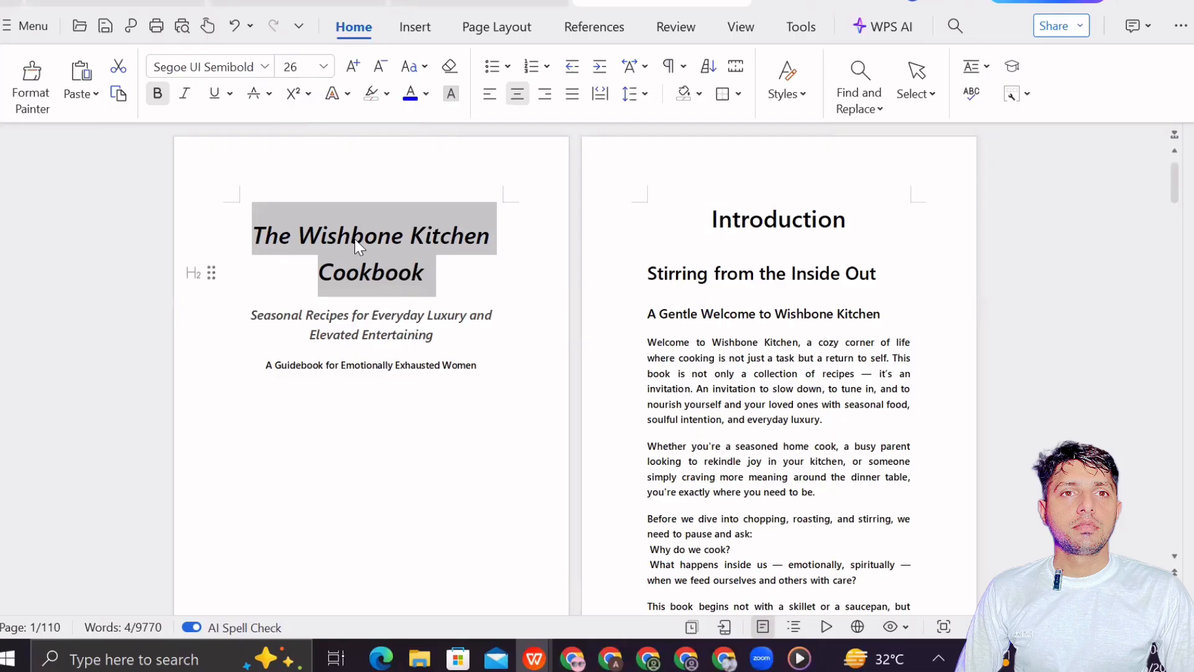
{"action": "left_click", "coordinate": [265, 67]}
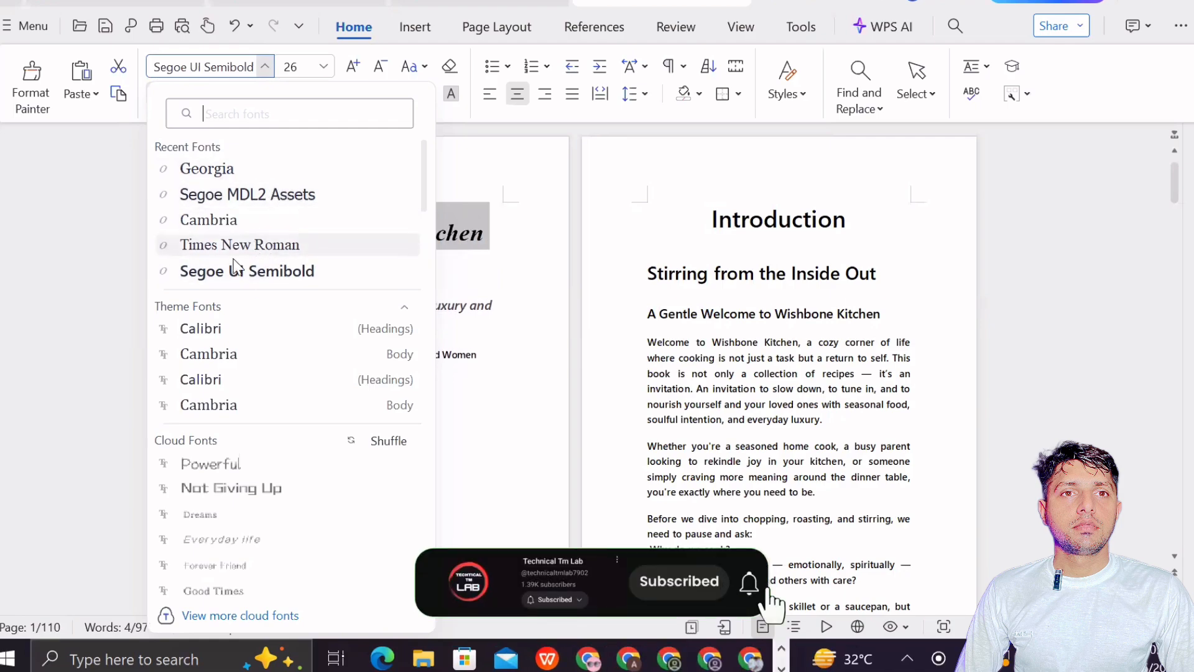
{"action": "scroll", "coordinate": [242, 446], "scroll_direction": "down", "scroll_amount": 3}
{"action": "scroll", "coordinate": [240, 444], "scroll_direction": "up", "scroll_amount": 3}
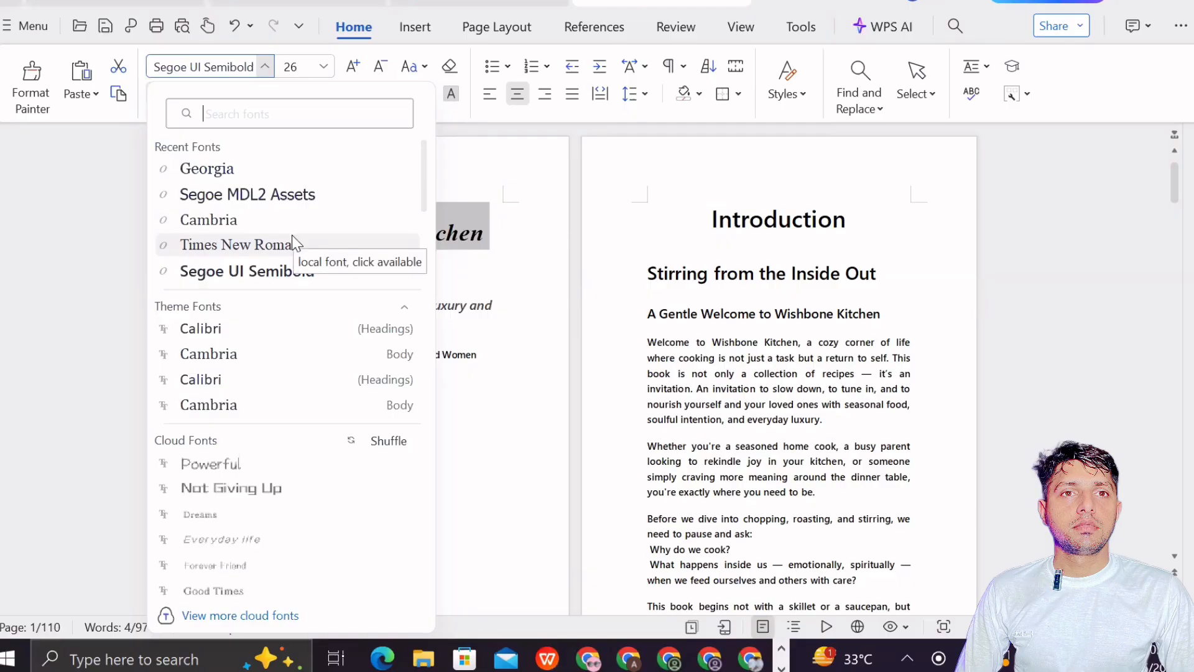
{"action": "left_click", "coordinate": [58, 245]}
{"action": "left_click", "coordinate": [386, 269]}
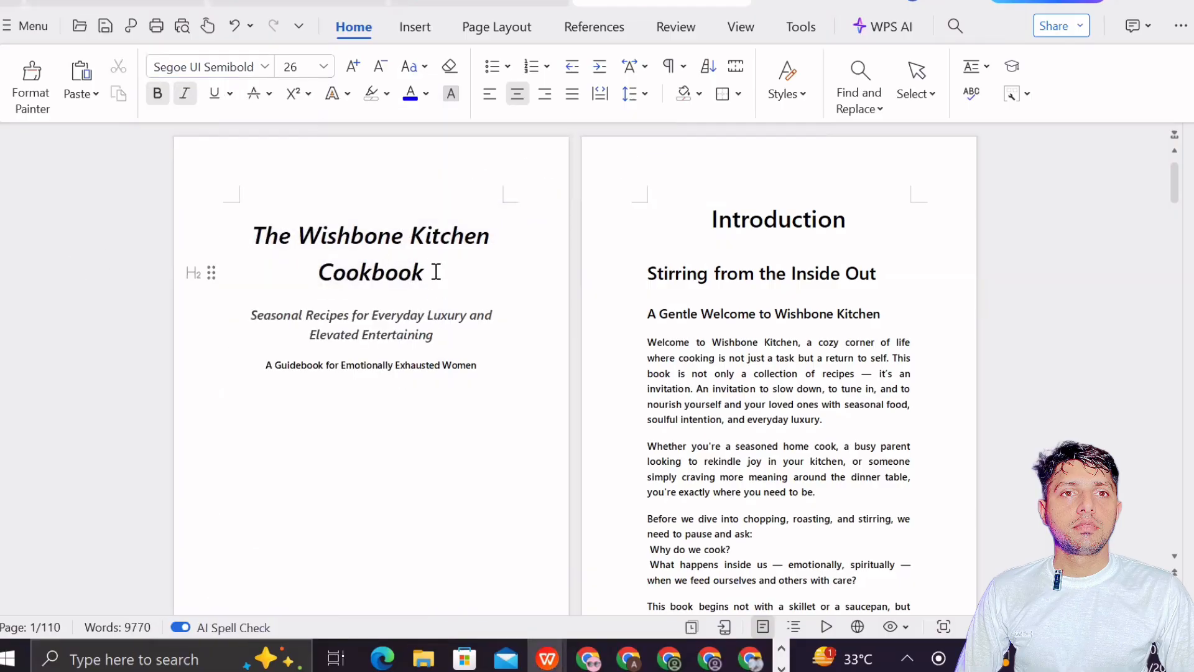
- Check the font and size of the cookbook title and of the subtitle and tagline below it
{"action": "left_click_drag", "start_coordinate": [435, 272], "coordinate": [243, 237]}
{"action": "left_click", "coordinate": [461, 275]}
{"action": "left_click_drag", "start_coordinate": [413, 271], "coordinate": [237, 249]}
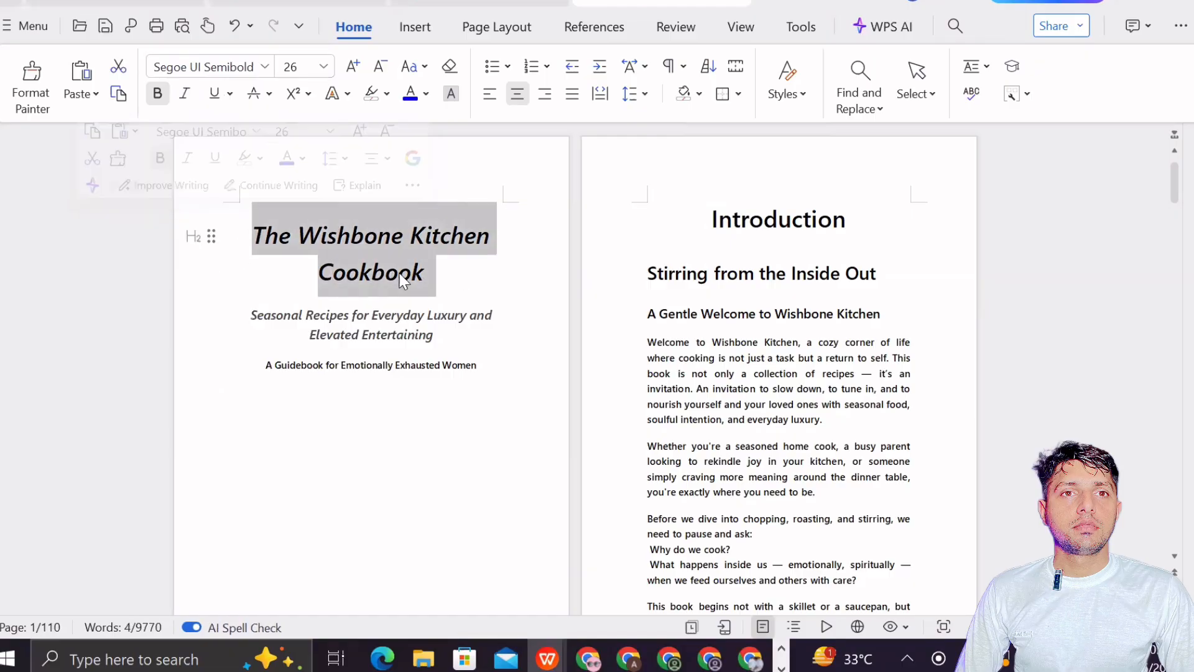
{"action": "left_click_drag", "start_coordinate": [246, 316], "coordinate": [476, 367]}
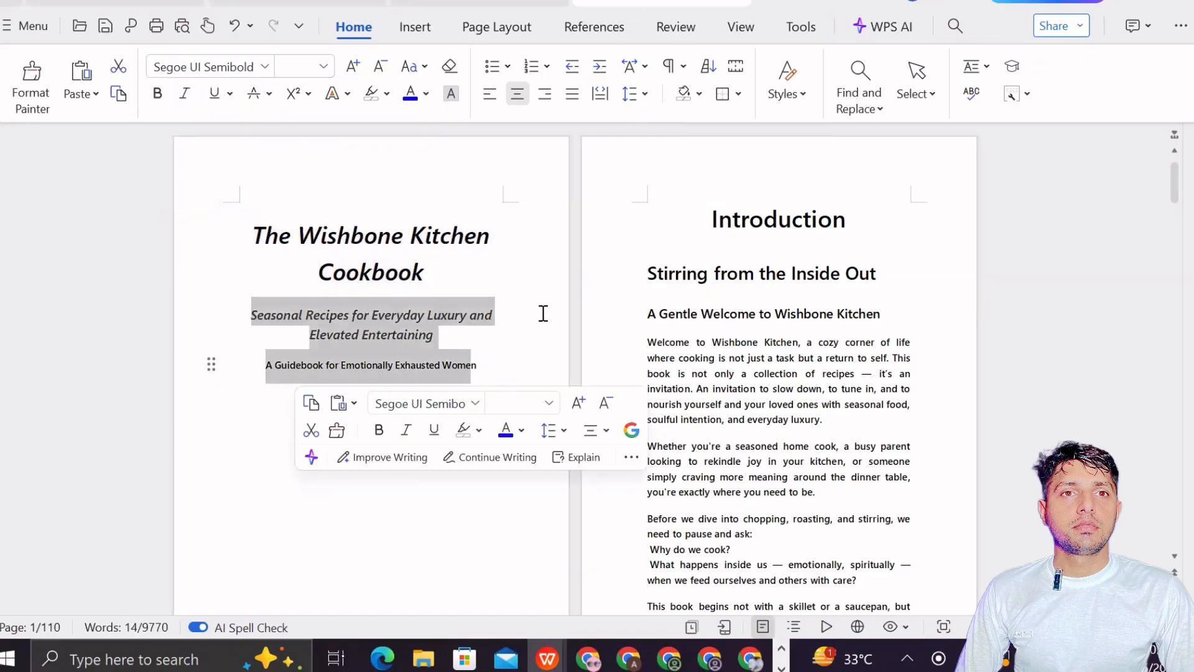
{"action": "left_click", "coordinate": [542, 272]}
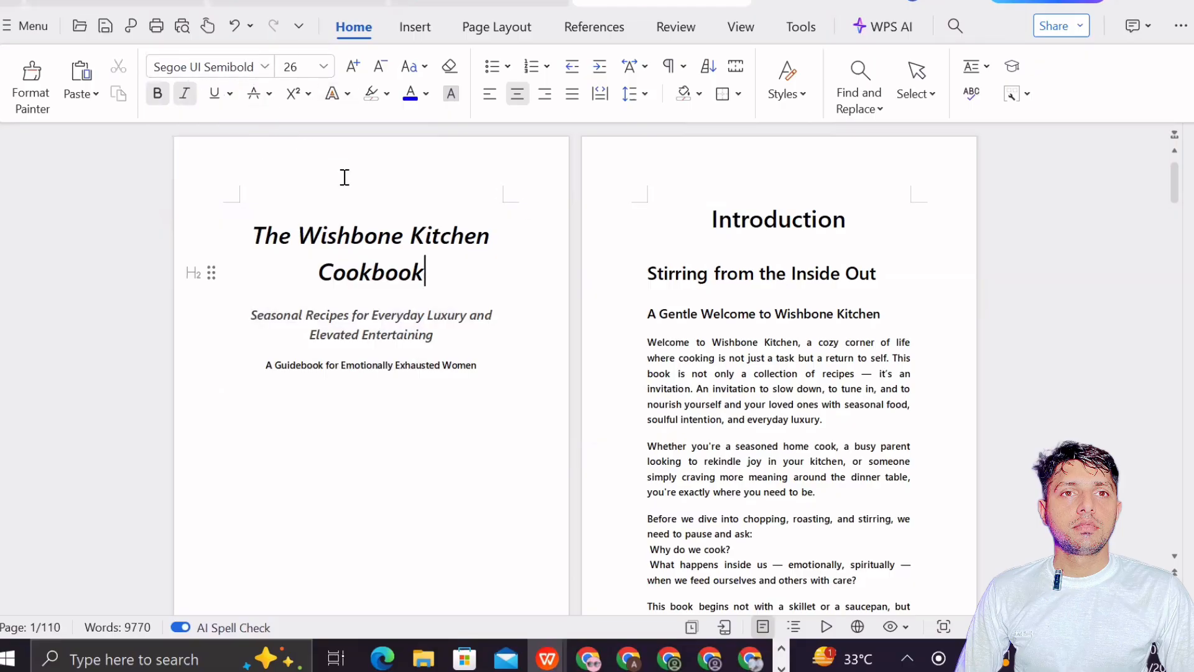
- Select the entire document and look at the available fonts without applying one
{"action": "left_click", "coordinate": [788, 74]}
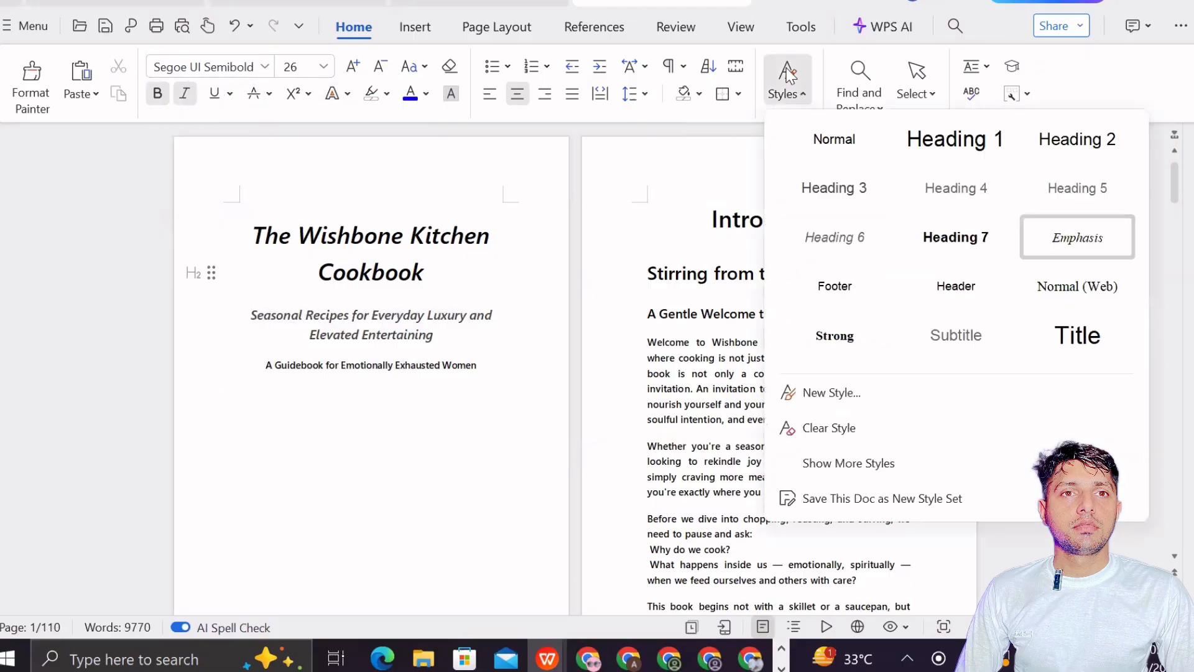
{"action": "left_click", "coordinate": [926, 79]}
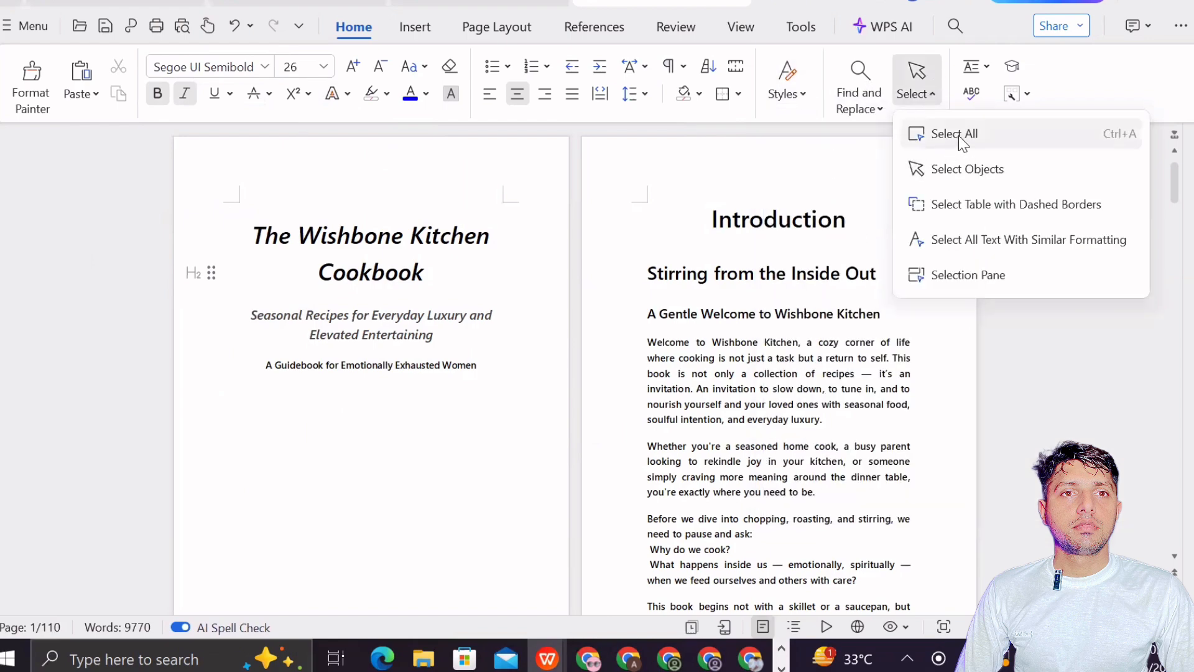
{"action": "left_click", "coordinate": [958, 135]}
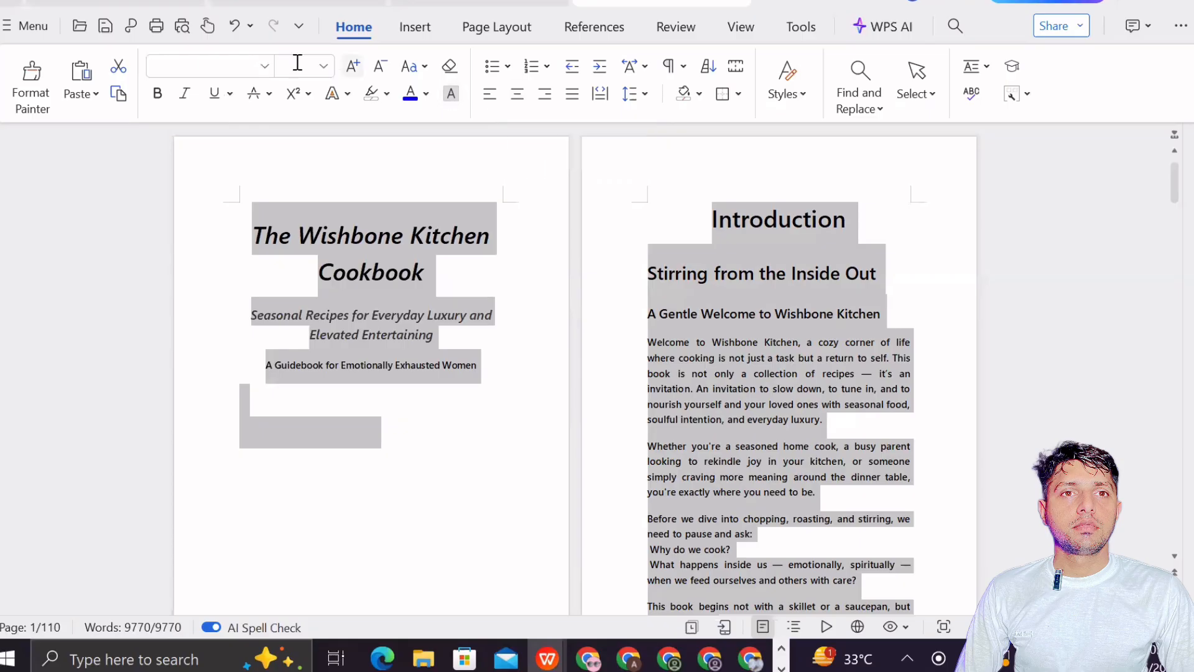
{"action": "left_click", "coordinate": [263, 73]}
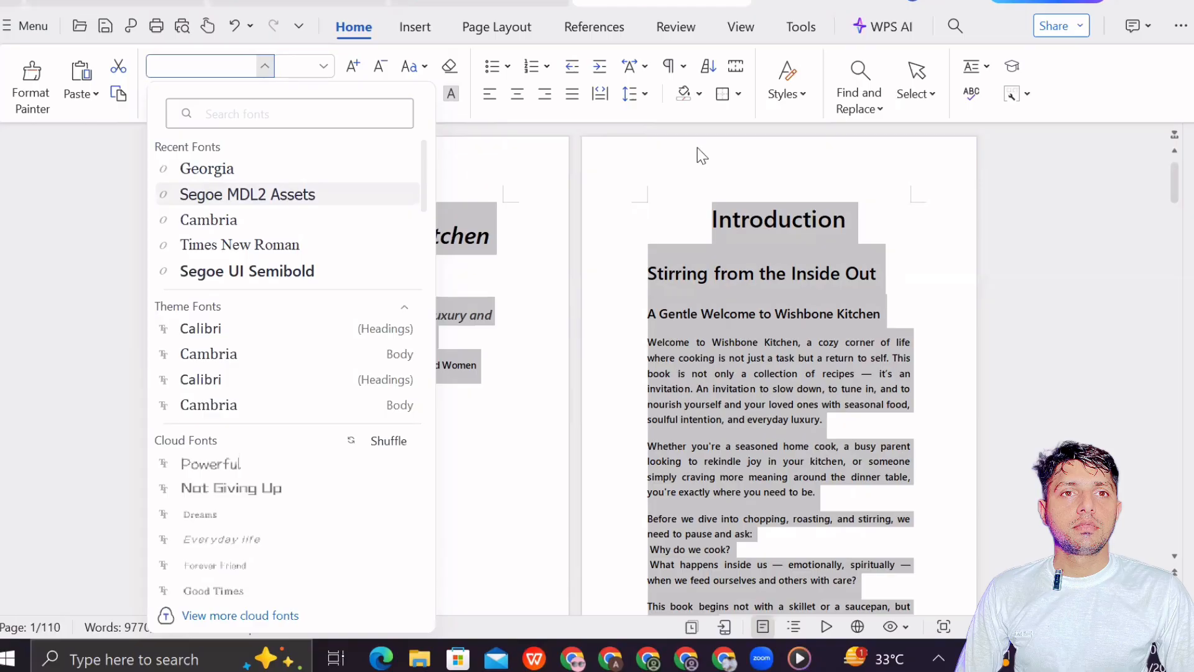
{"action": "key", "text": "Escape"}
{"action": "left_click", "coordinate": [920, 228]}
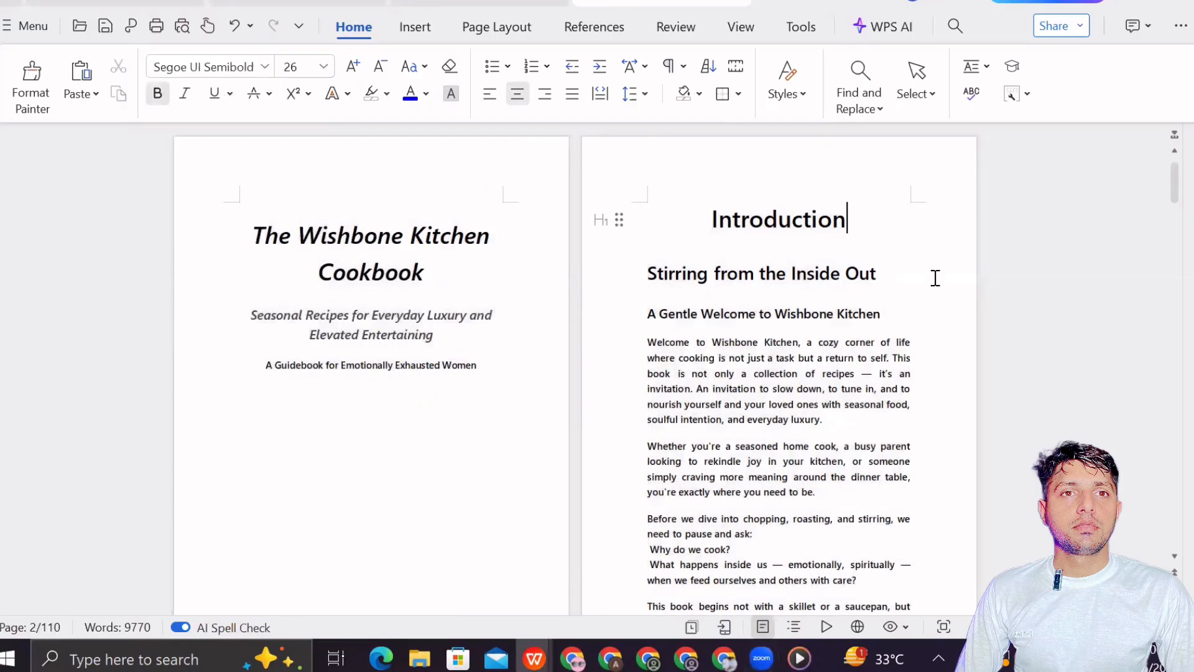
- Check the font and size of the first Introduction paragraph and look over the pages that follow
{"action": "left_click_drag", "start_coordinate": [647, 343], "coordinate": [824, 422]}
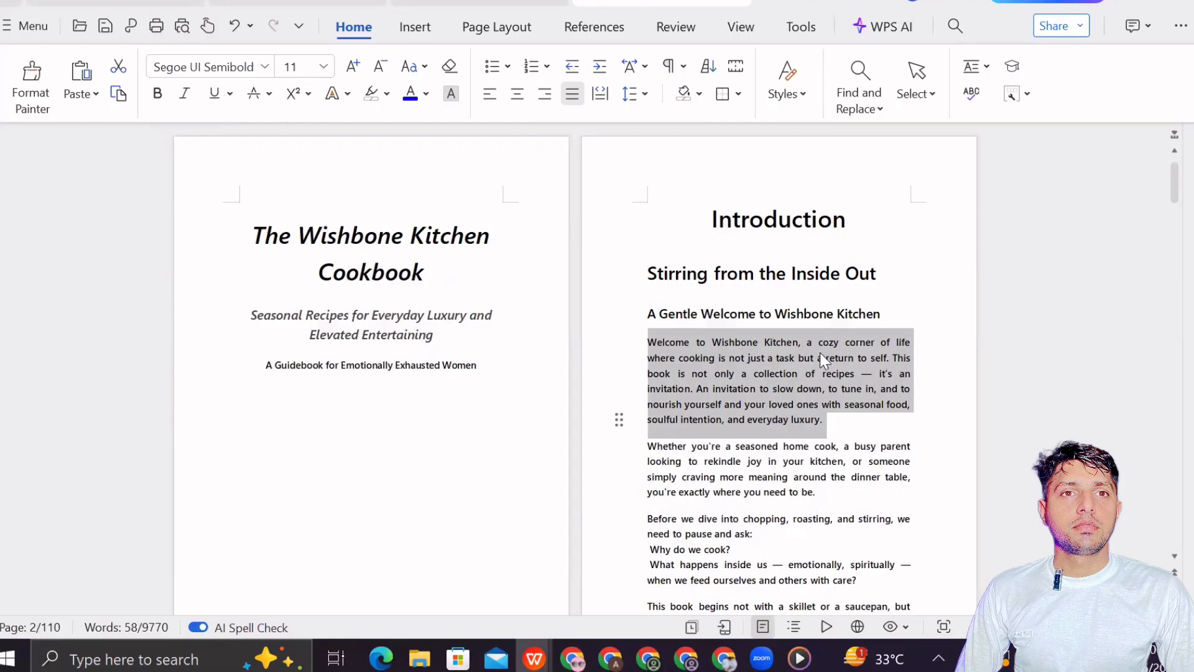
{"action": "scroll", "coordinate": [837, 501], "scroll_direction": "down", "scroll_amount": 3}
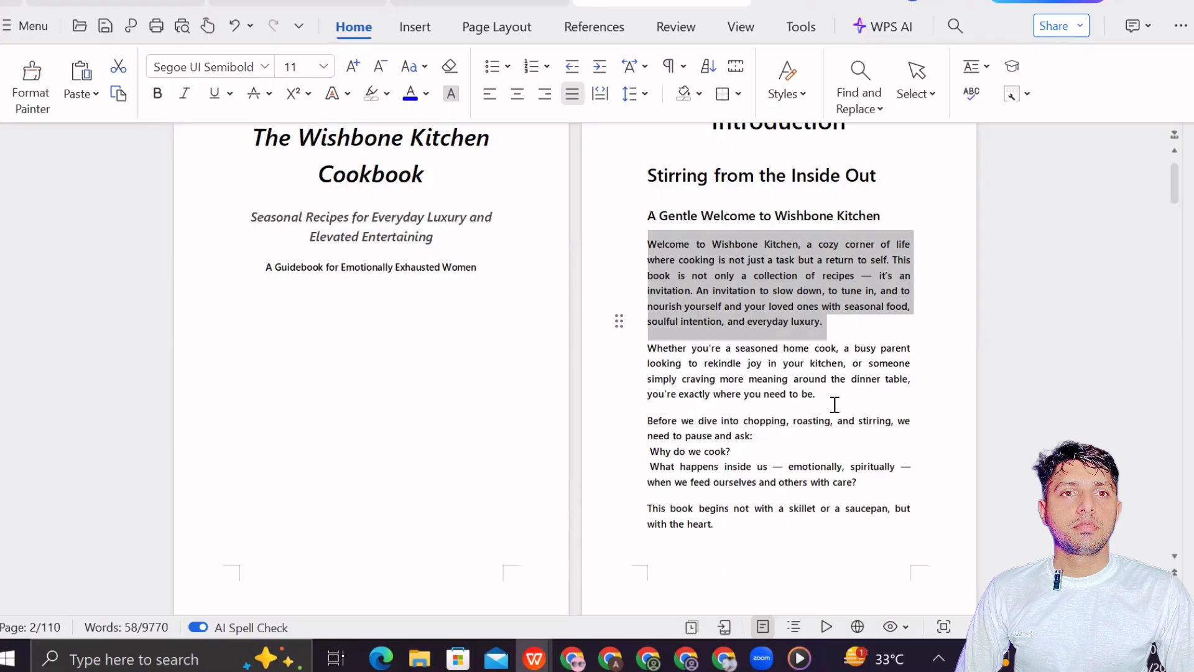
{"action": "scroll", "coordinate": [852, 427], "scroll_direction": "down", "scroll_amount": 3}
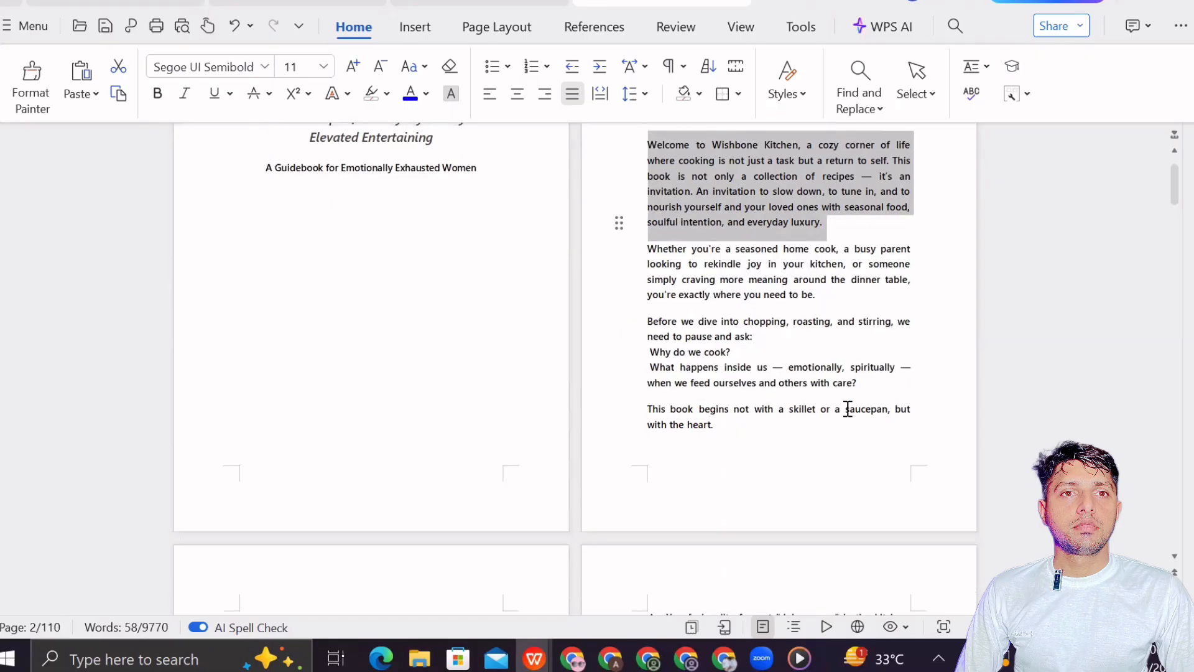
{"action": "scroll", "coordinate": [857, 418], "scroll_direction": "down", "scroll_amount": 7}
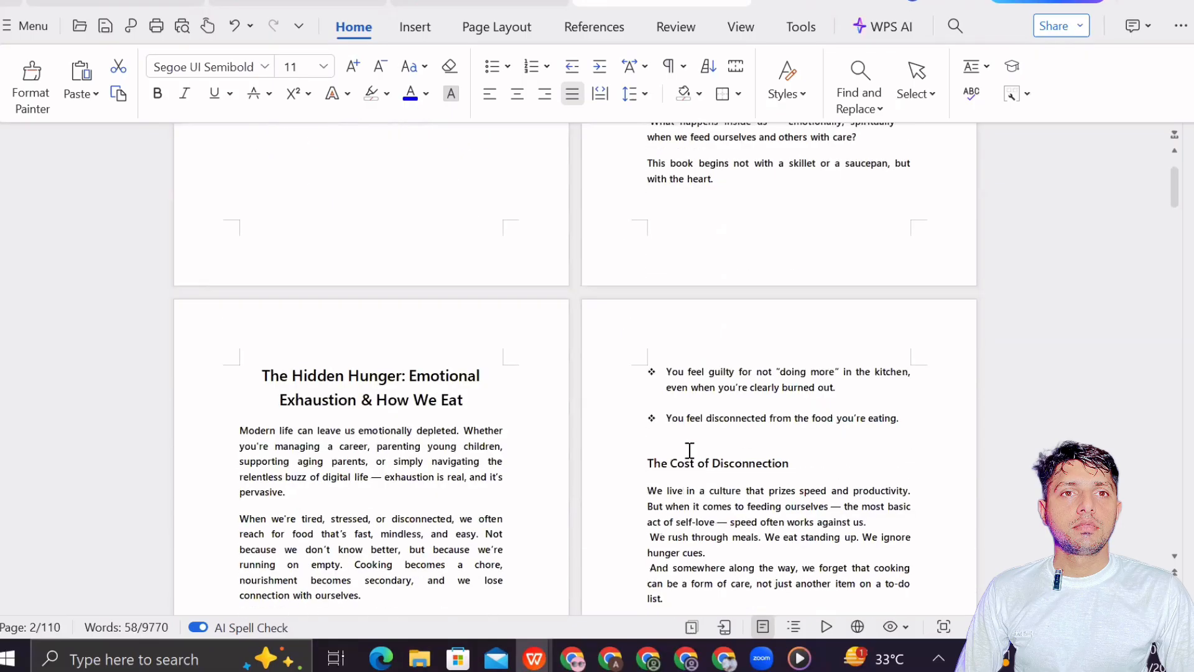
{"action": "scroll", "coordinate": [690, 449], "scroll_direction": "up", "scroll_amount": 13}
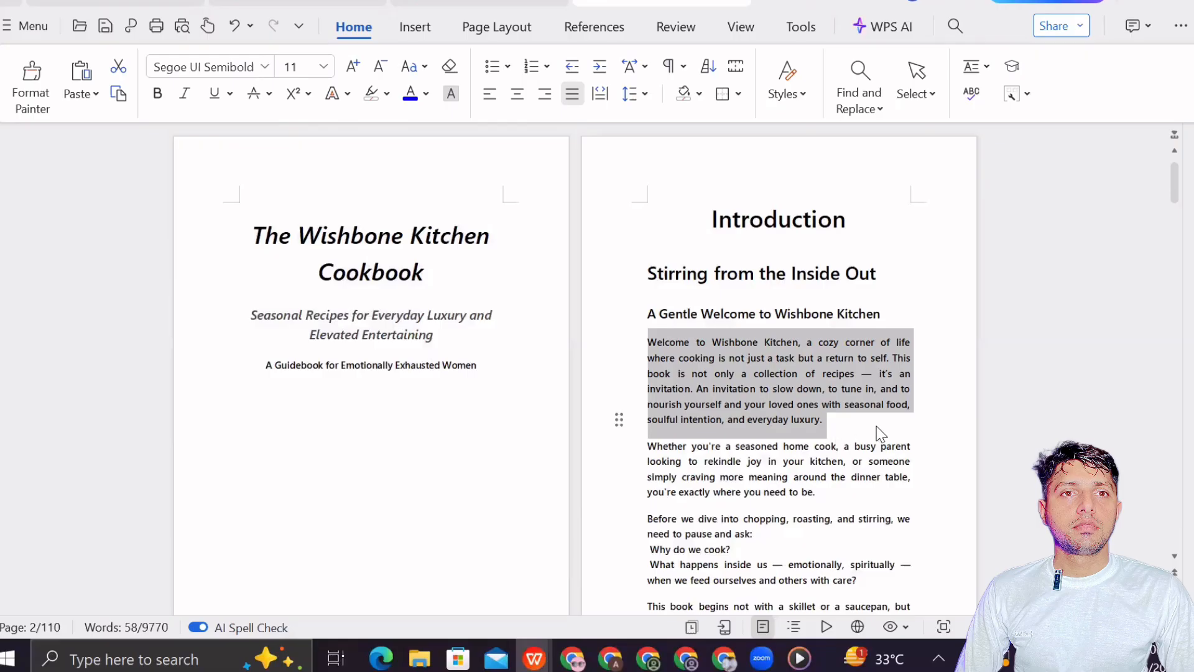
{"action": "left_click", "coordinate": [879, 427]}
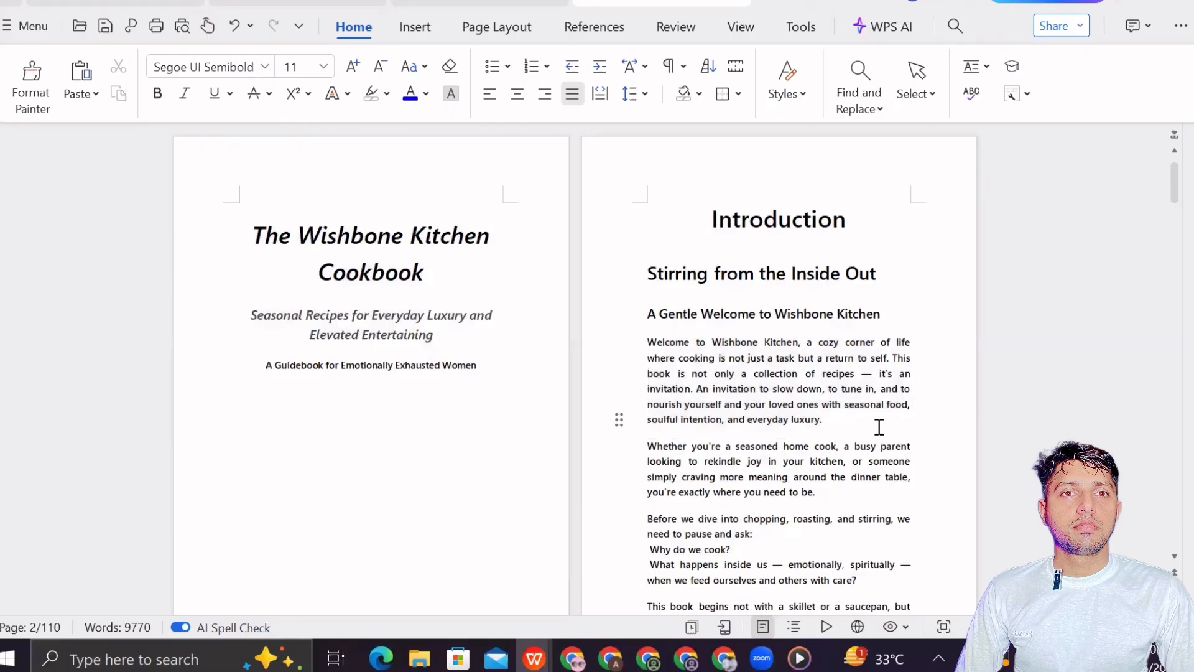
- Try justifying the text of the whole document, then switch justification off to compare the paragraph edges
{"action": "left_click", "coordinate": [917, 81]}
{"action": "left_click", "coordinate": [927, 143]}
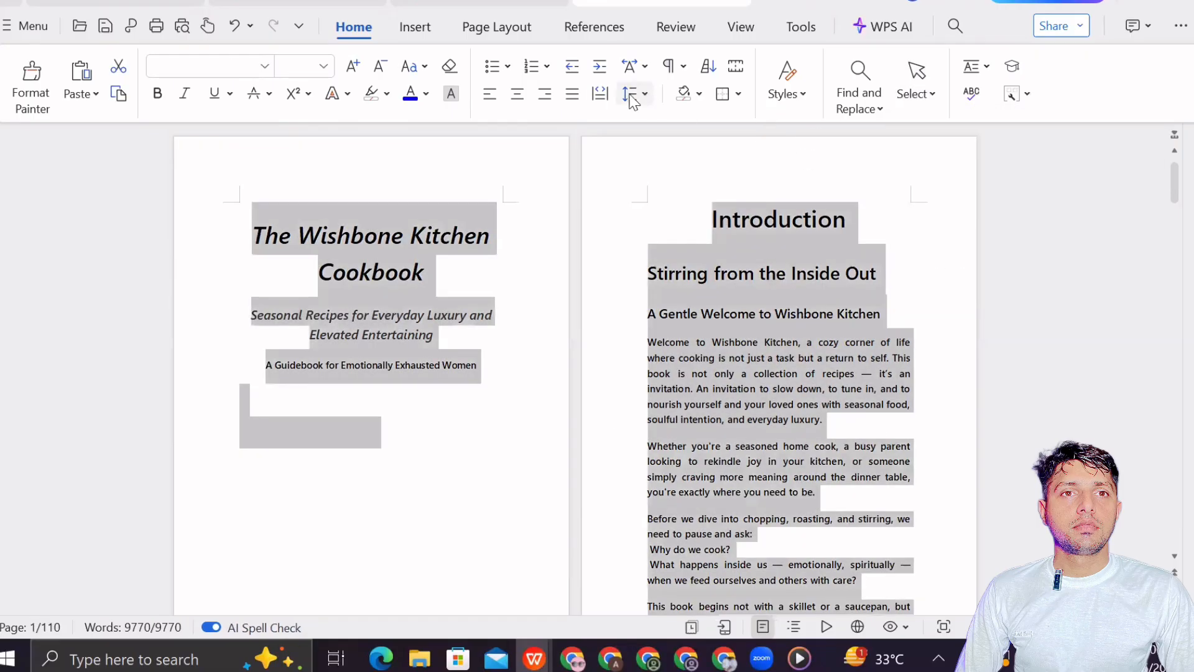
{"action": "left_click", "coordinate": [568, 99]}
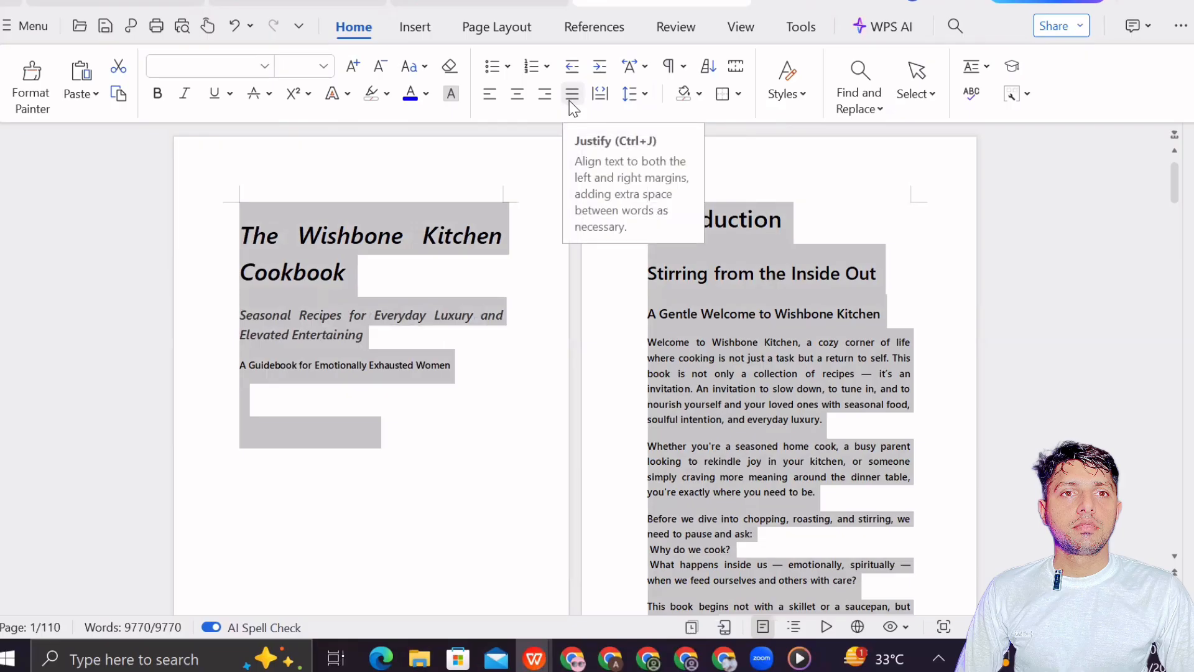
{"action": "left_click", "coordinate": [570, 99]}
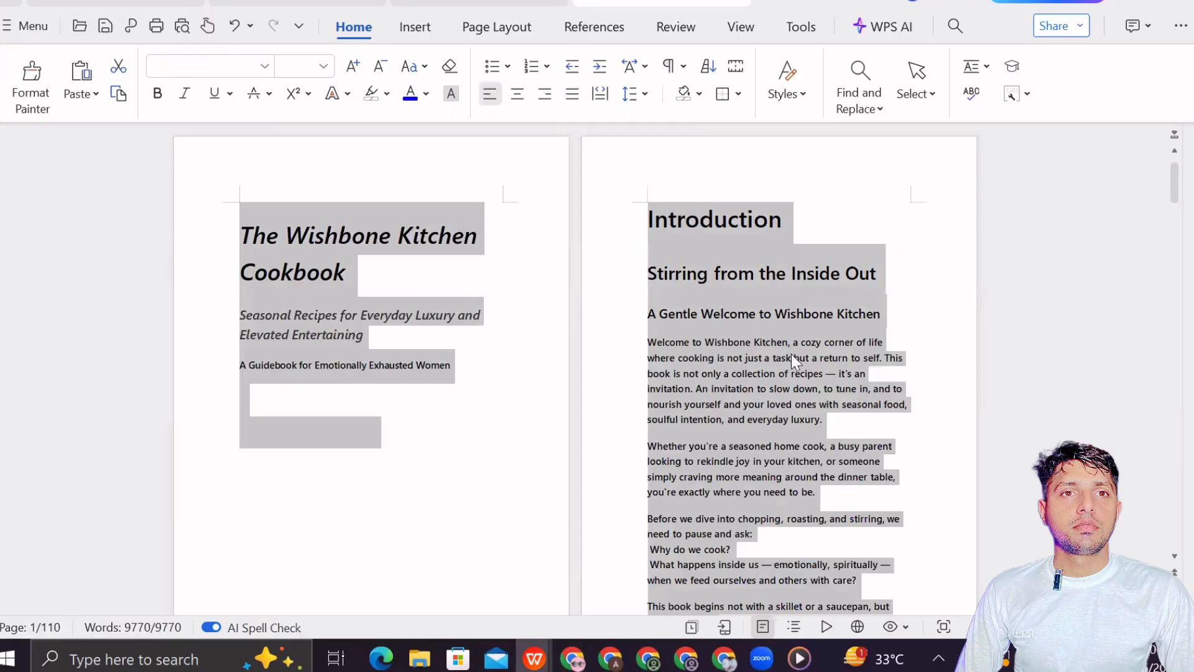
{"action": "scroll", "coordinate": [871, 344], "scroll_direction": "down", "scroll_amount": 3}
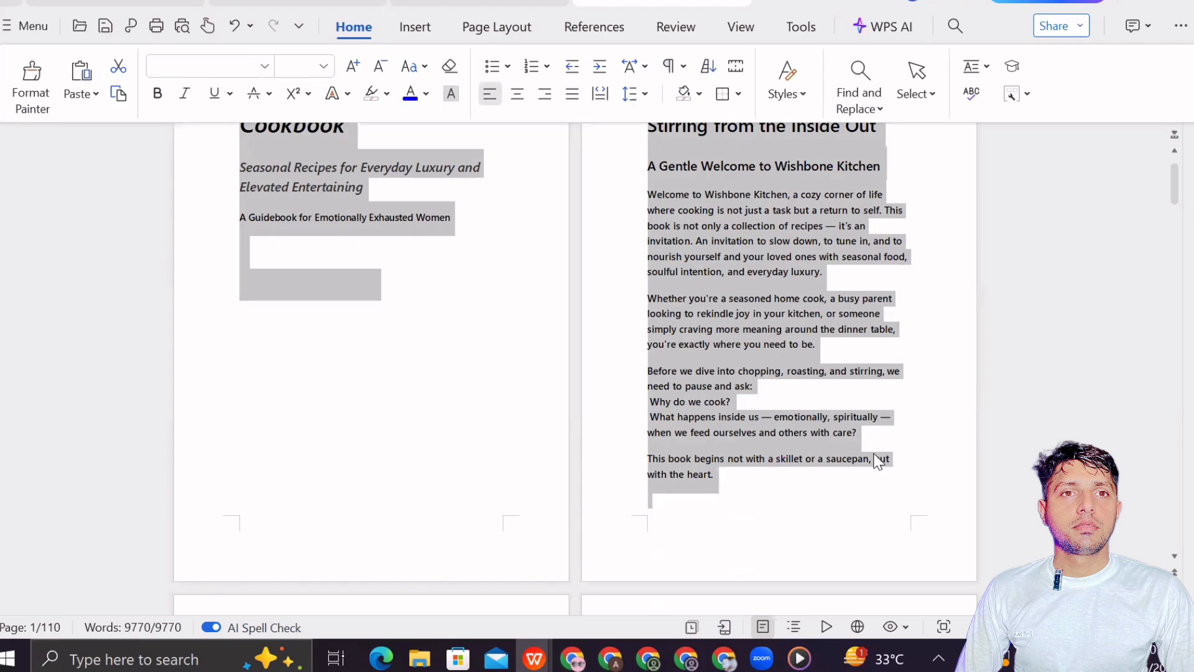
{"action": "scroll", "coordinate": [877, 458], "scroll_direction": "up", "scroll_amount": 3}
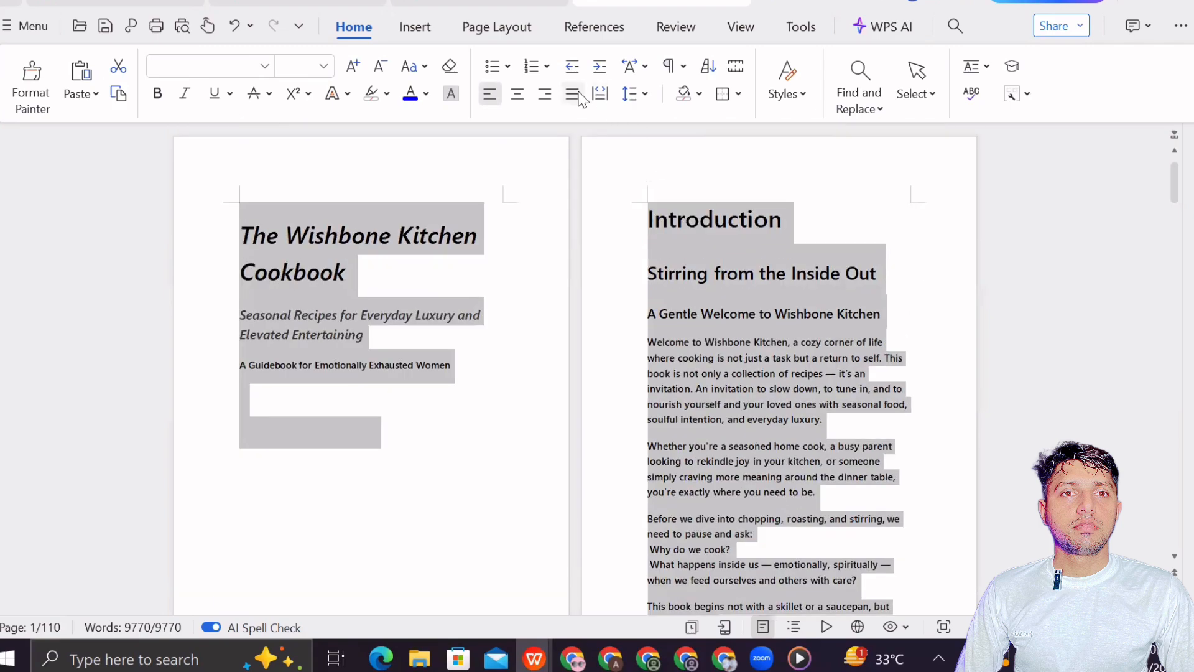
- Justify the whole document's text again and review the result over the first pages
{"action": "left_click", "coordinate": [576, 95]}
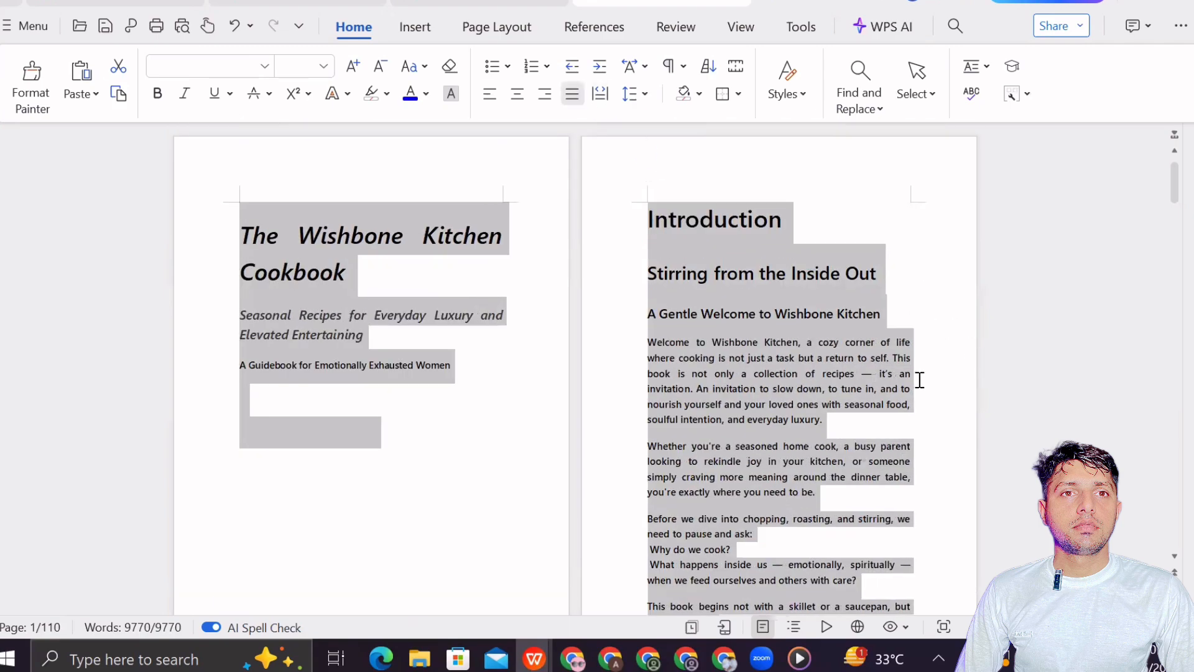
{"action": "scroll", "coordinate": [917, 421], "scroll_direction": "down", "scroll_amount": 15}
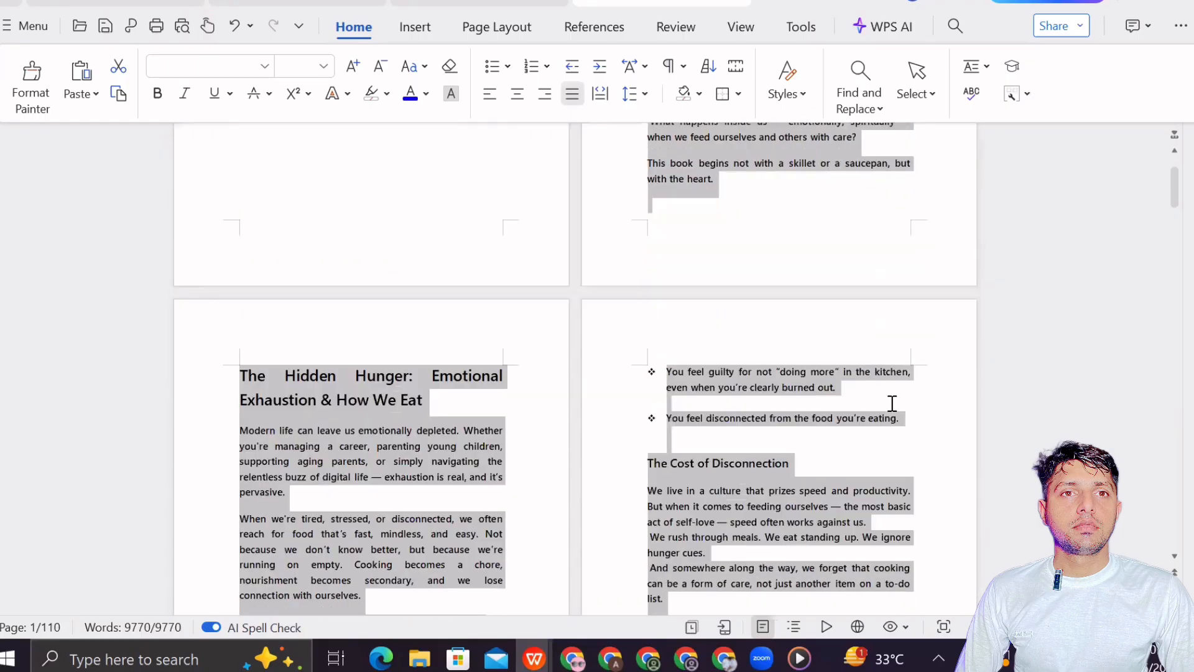
{"action": "scroll", "coordinate": [891, 409], "scroll_direction": "down", "scroll_amount": 8}
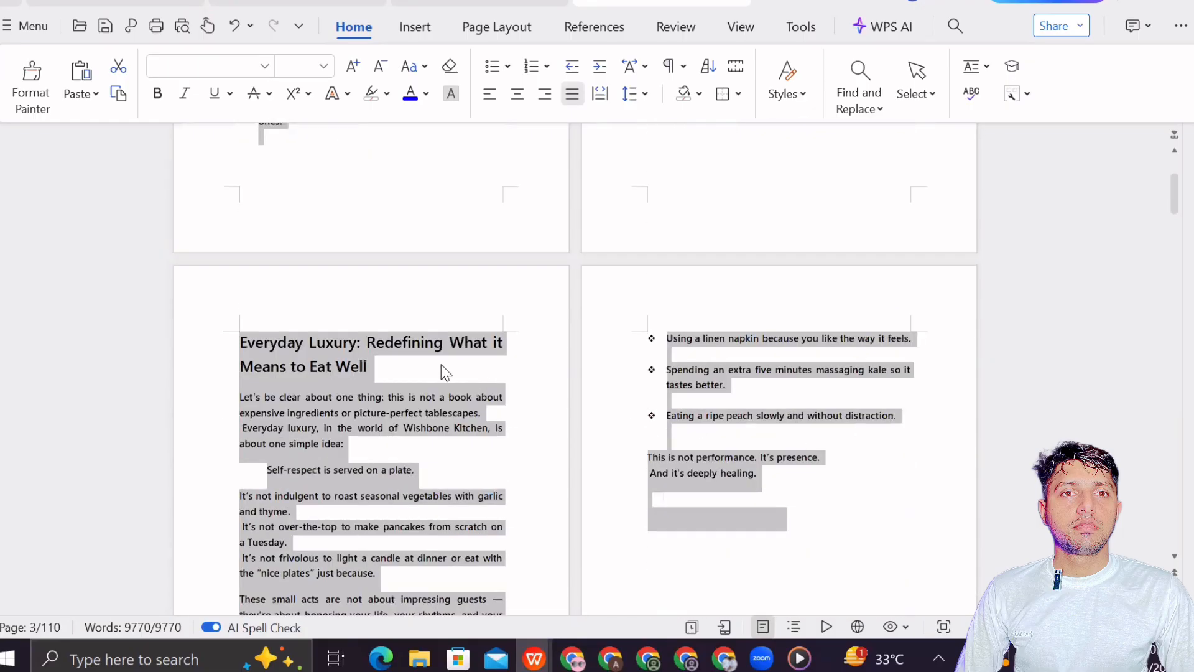
{"action": "scroll", "coordinate": [441, 367], "scroll_direction": "down", "scroll_amount": 4}
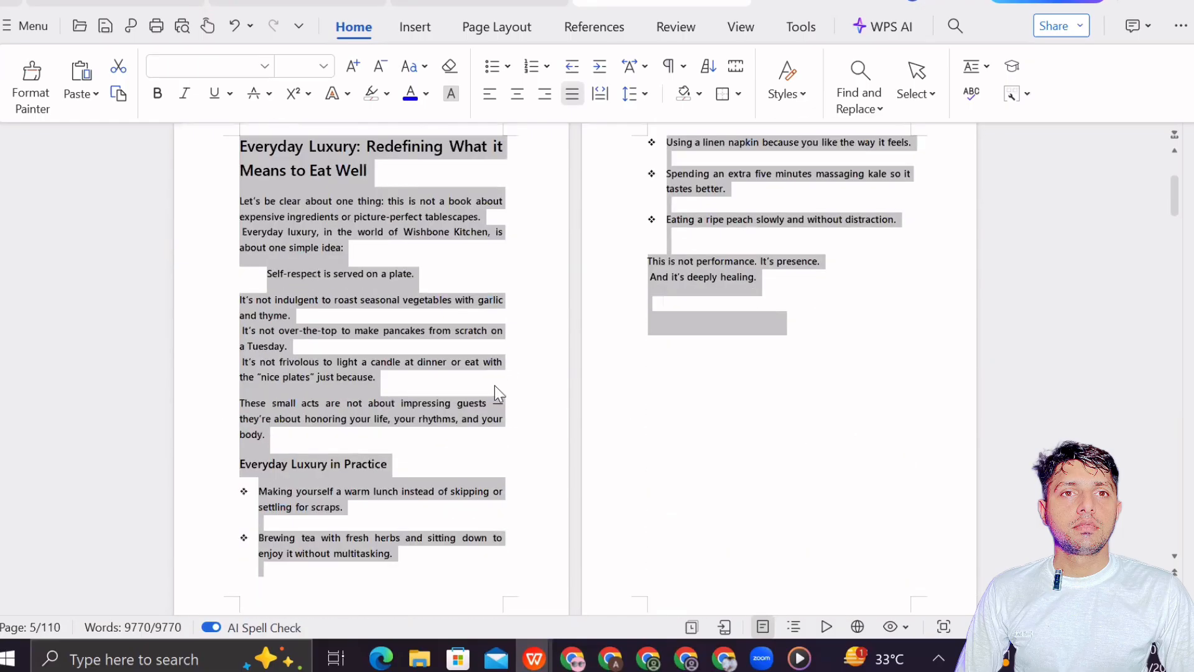
{"action": "scroll", "coordinate": [577, 405], "scroll_direction": "up", "scroll_amount": 20}
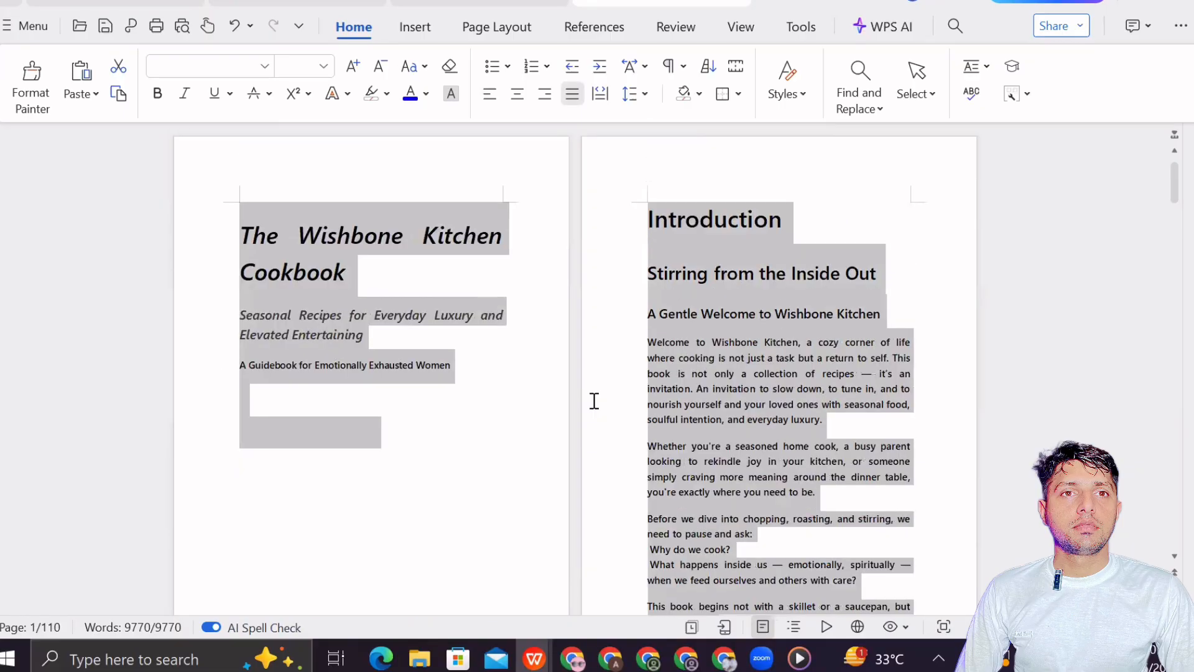
{"action": "left_click", "coordinate": [617, 358]}
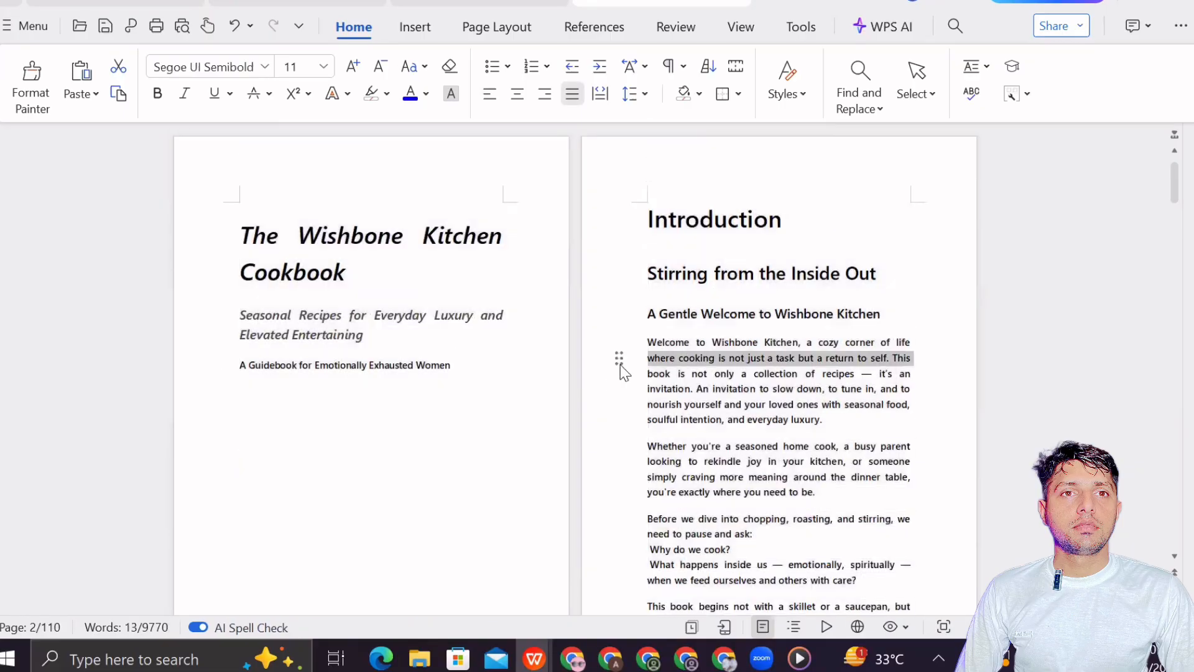
- Center the "Introduction" heading and the title "The Wishbone Kitchen Cookbook"
{"action": "left_click", "coordinate": [749, 217]}
{"action": "left_click_drag", "start_coordinate": [792, 224], "coordinate": [628, 224]}
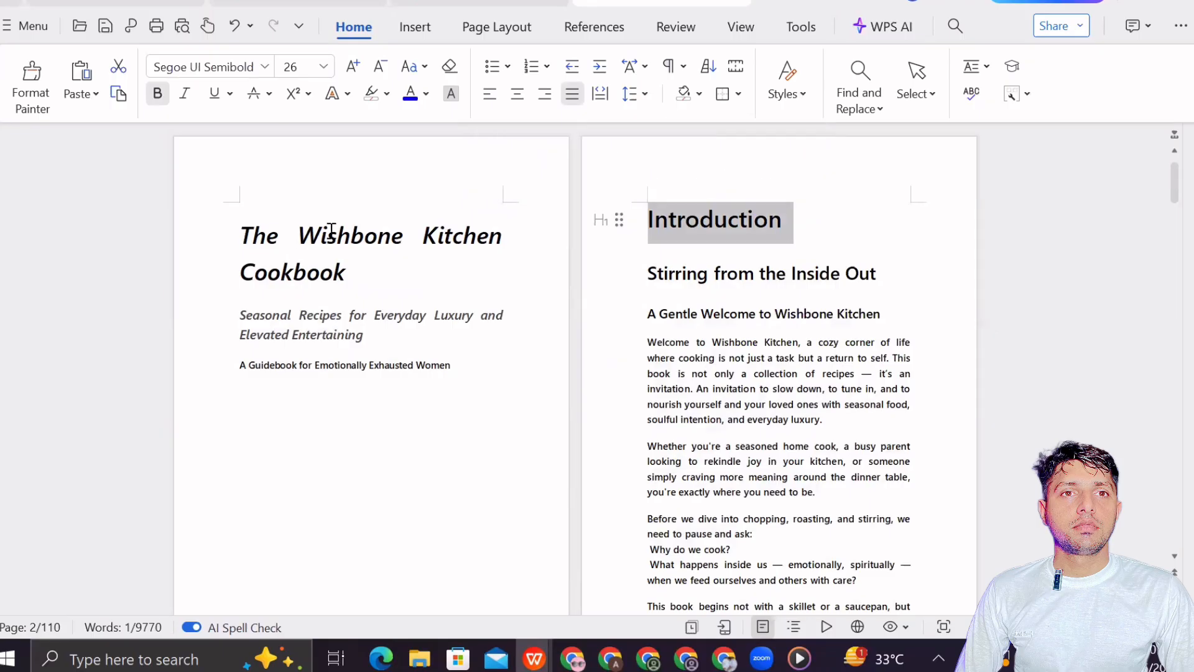
{"action": "left_click", "coordinate": [517, 94]}
{"action": "left_click_drag", "start_coordinate": [356, 279], "coordinate": [241, 235]}
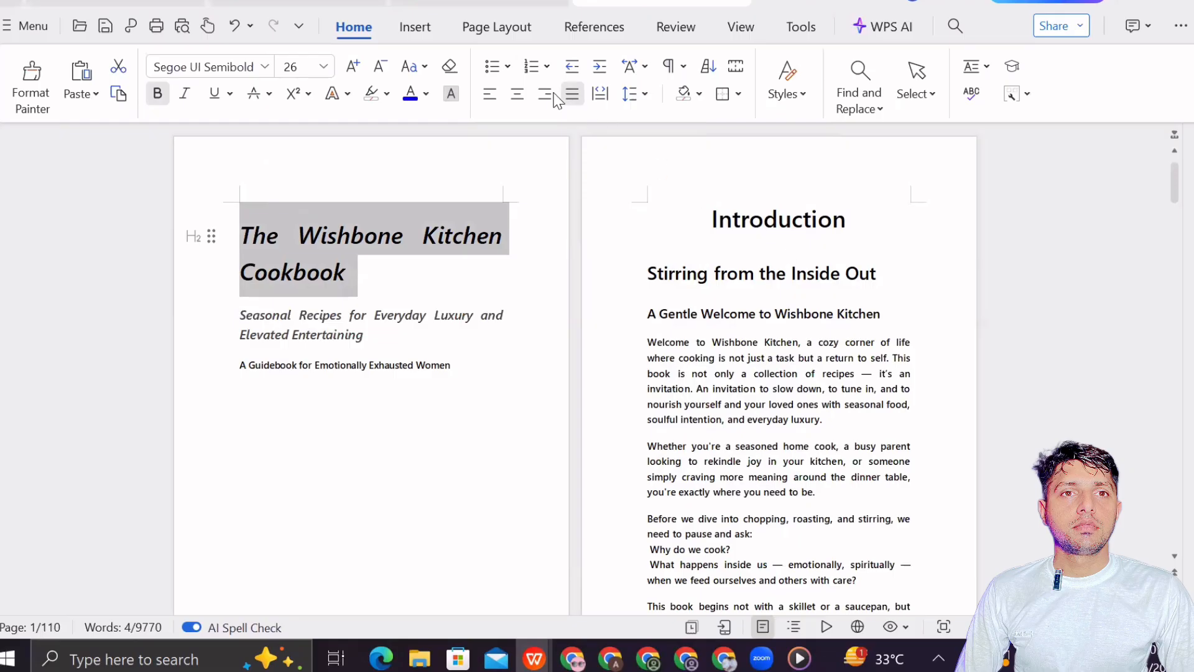
{"action": "left_click", "coordinate": [518, 94]}
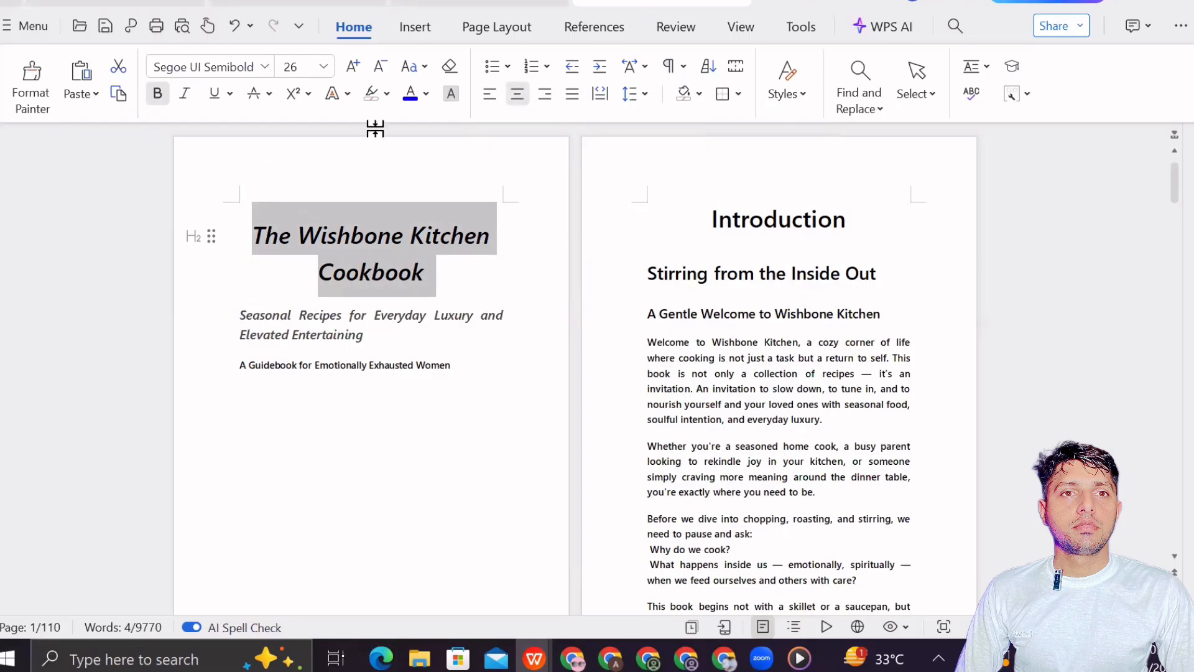
- Undo the centering of both headings and the alignment changes to the whole document, and return to the first page
{"action": "left_click", "coordinate": [234, 34]}
{"action": "left_click", "coordinate": [234, 33]}
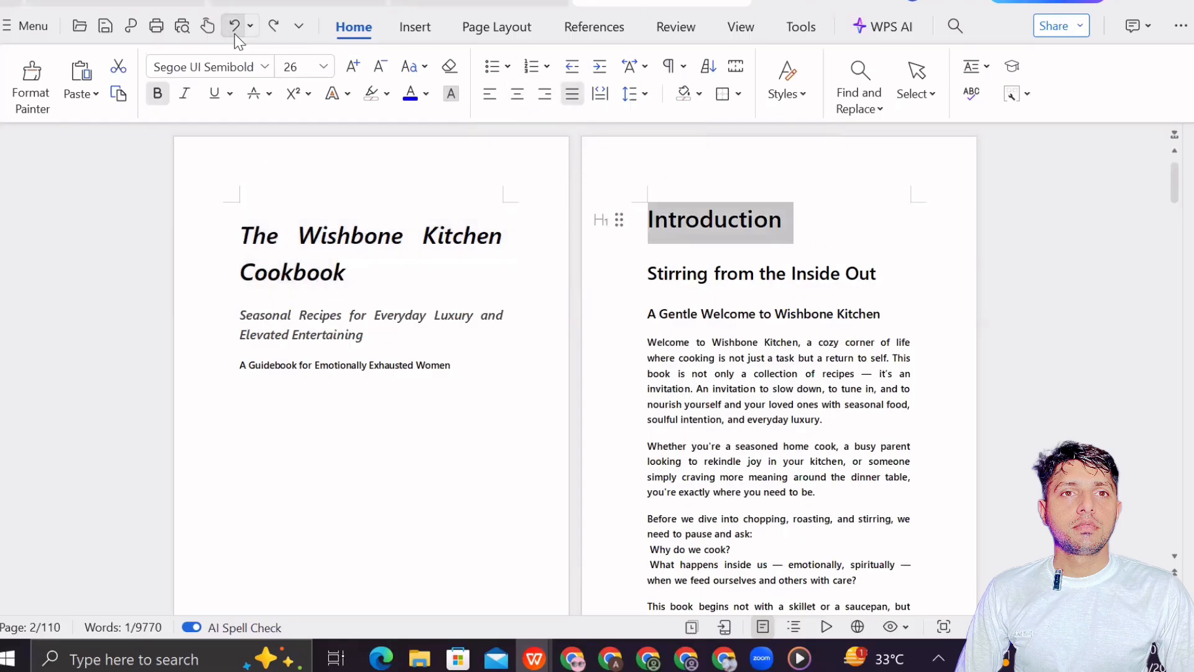
{"action": "left_click", "coordinate": [234, 34]}
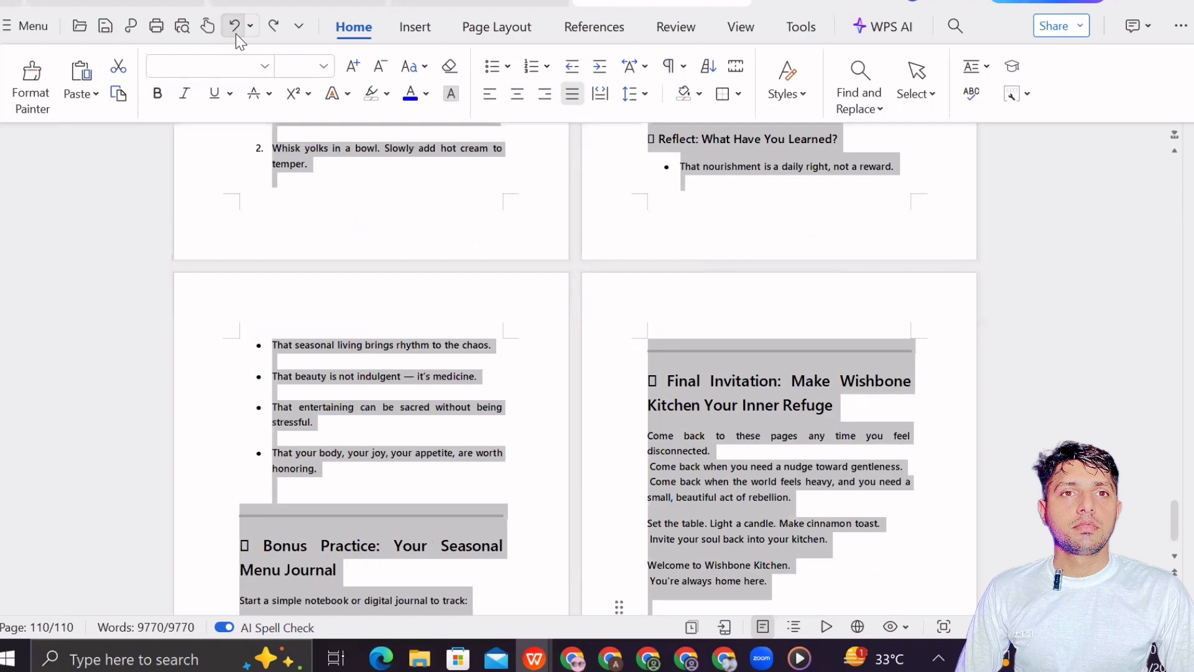
{"action": "left_click", "coordinate": [234, 34]}
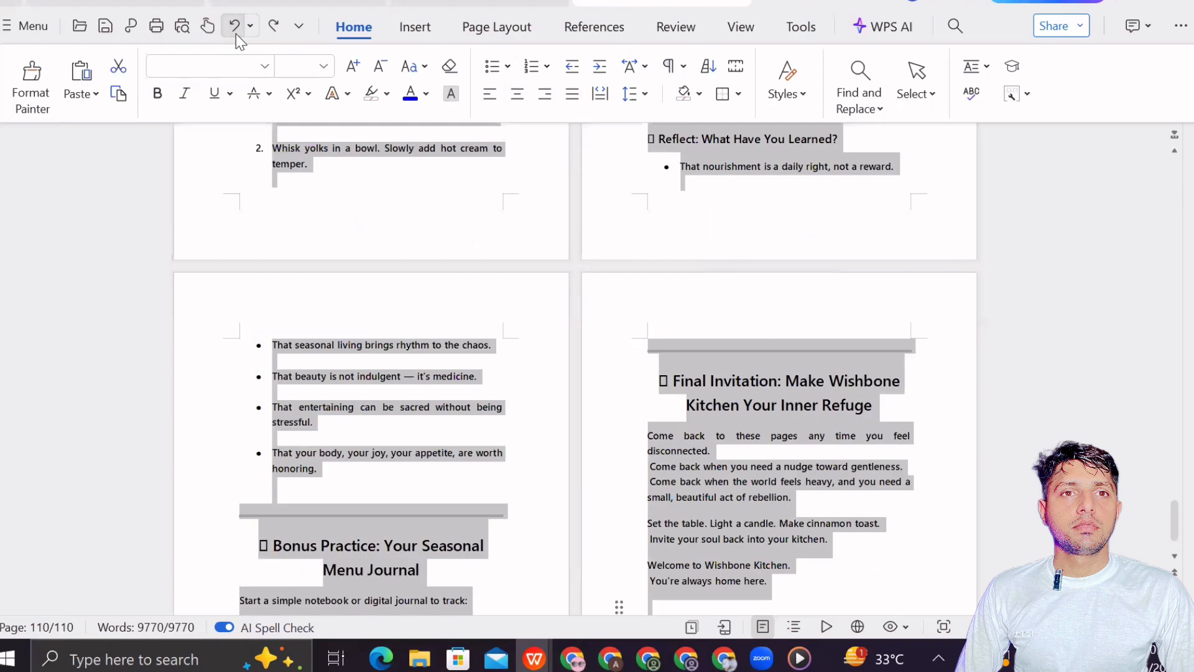
{"action": "scroll", "coordinate": [506, 330], "scroll_direction": "up", "scroll_amount": 15}
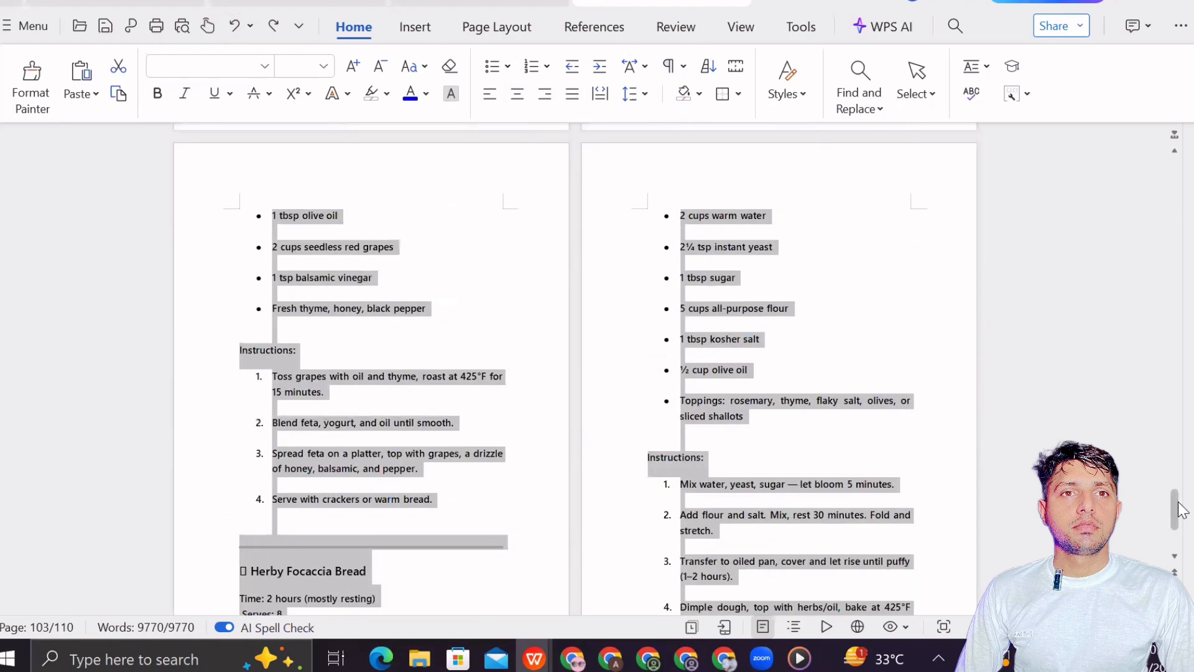
{"action": "left_click_drag", "start_coordinate": [1174, 507], "coordinate": [1151, 107]}
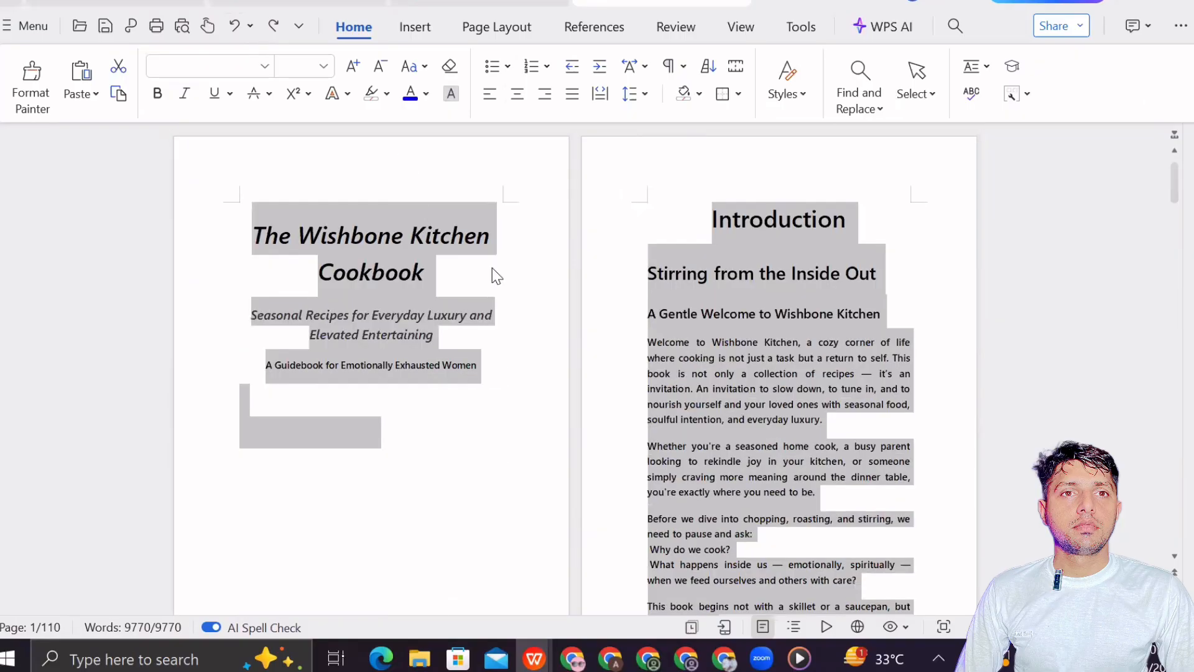
- Examine the alignment of the headings, body paragraphs and bullet lists from the Introduction through the "Everyday Luxury" pages
{"action": "left_click", "coordinate": [710, 221]}
{"action": "scroll", "coordinate": [812, 375], "scroll_direction": "down", "scroll_amount": 3}
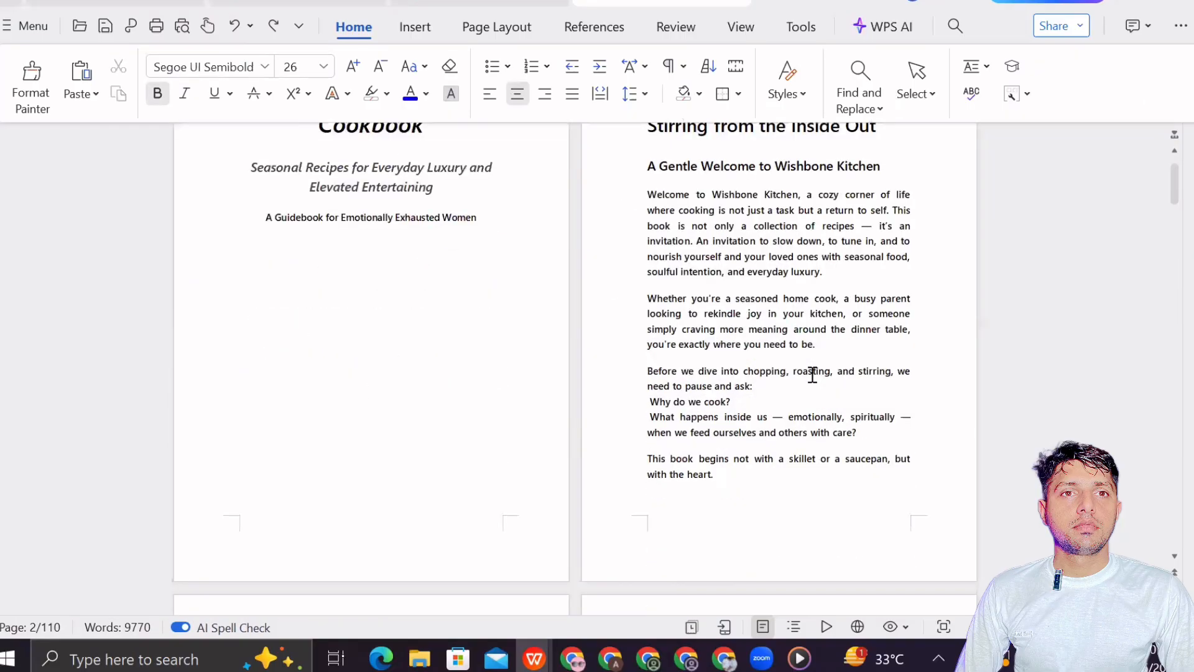
{"action": "scroll", "coordinate": [809, 373], "scroll_direction": "up", "scroll_amount": 3}
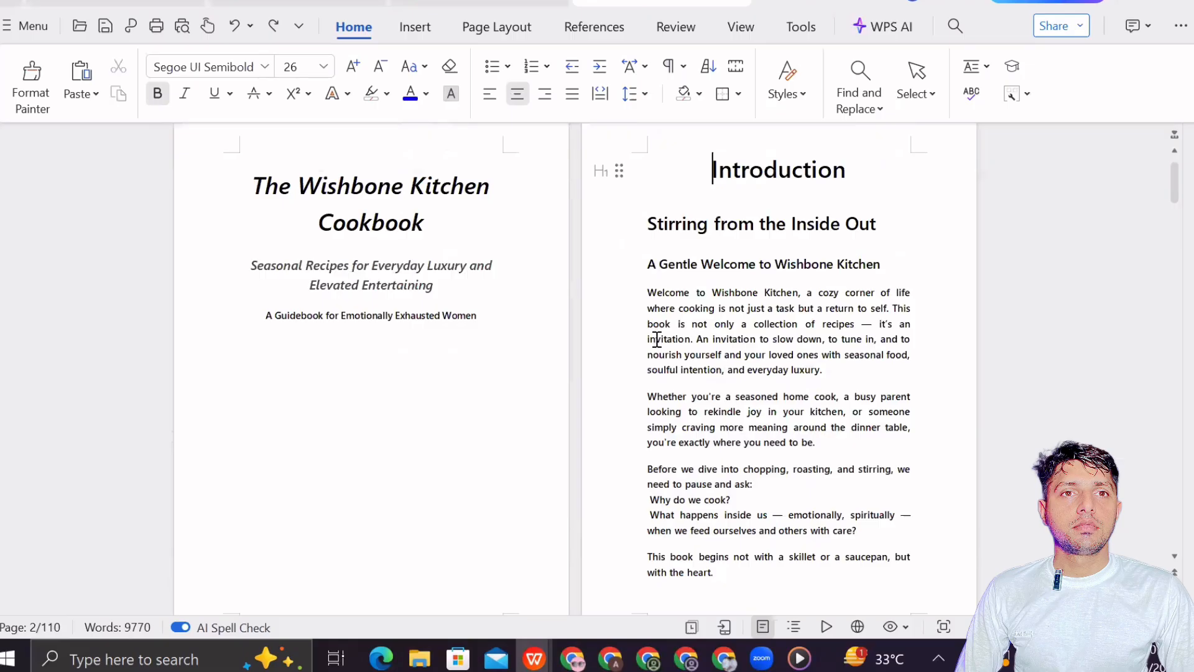
{"action": "scroll", "coordinate": [655, 342], "scroll_direction": "down", "scroll_amount": 10}
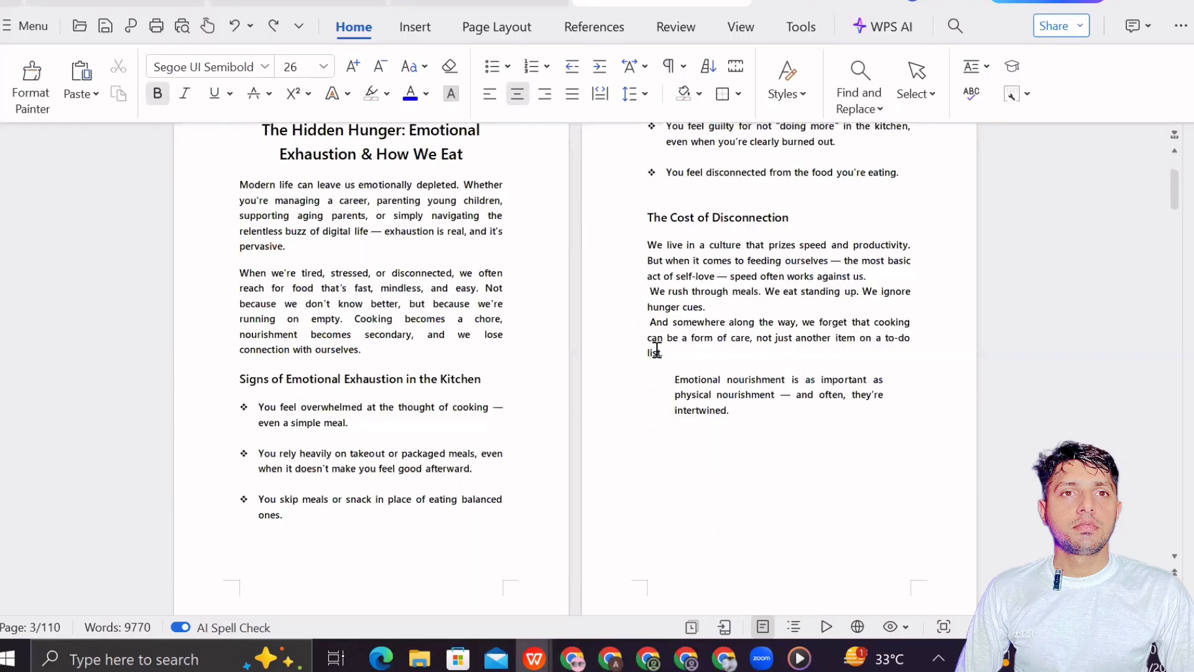
{"action": "scroll", "coordinate": [656, 352], "scroll_direction": "down", "scroll_amount": 2}
{"action": "left_click", "coordinate": [240, 304]}
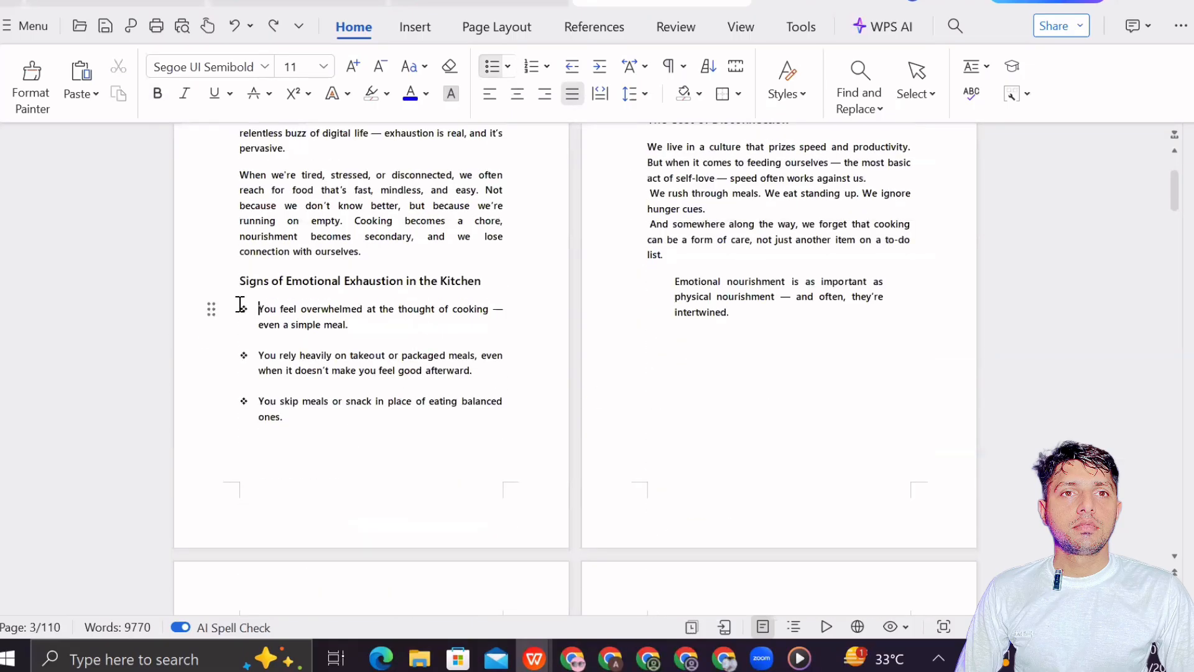
{"action": "left_click_drag", "start_coordinate": [240, 304], "coordinate": [320, 390]}
{"action": "left_click", "coordinate": [731, 375]}
{"action": "scroll", "coordinate": [732, 376], "scroll_direction": "down", "scroll_amount": 10}
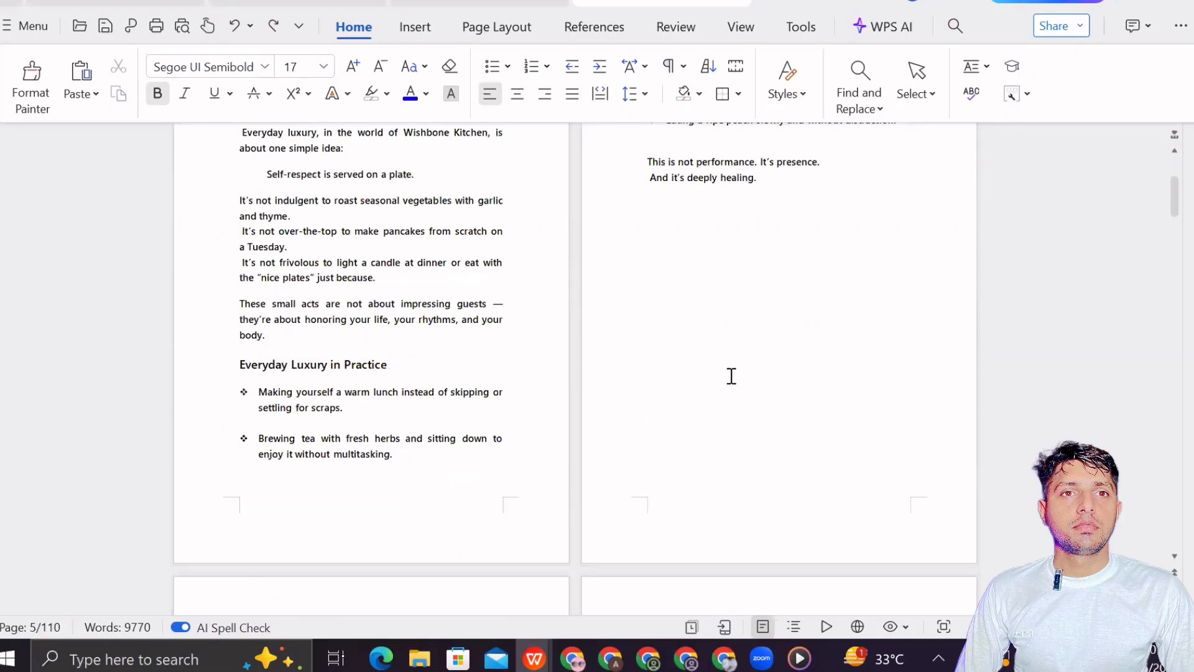
- Review the headings and bullet lists from the "Everyday Luxury" pages to the spring ingredients pages, checking the Chapter 1 title's formatting
{"action": "scroll", "coordinate": [732, 376], "scroll_direction": "down", "scroll_amount": 20}
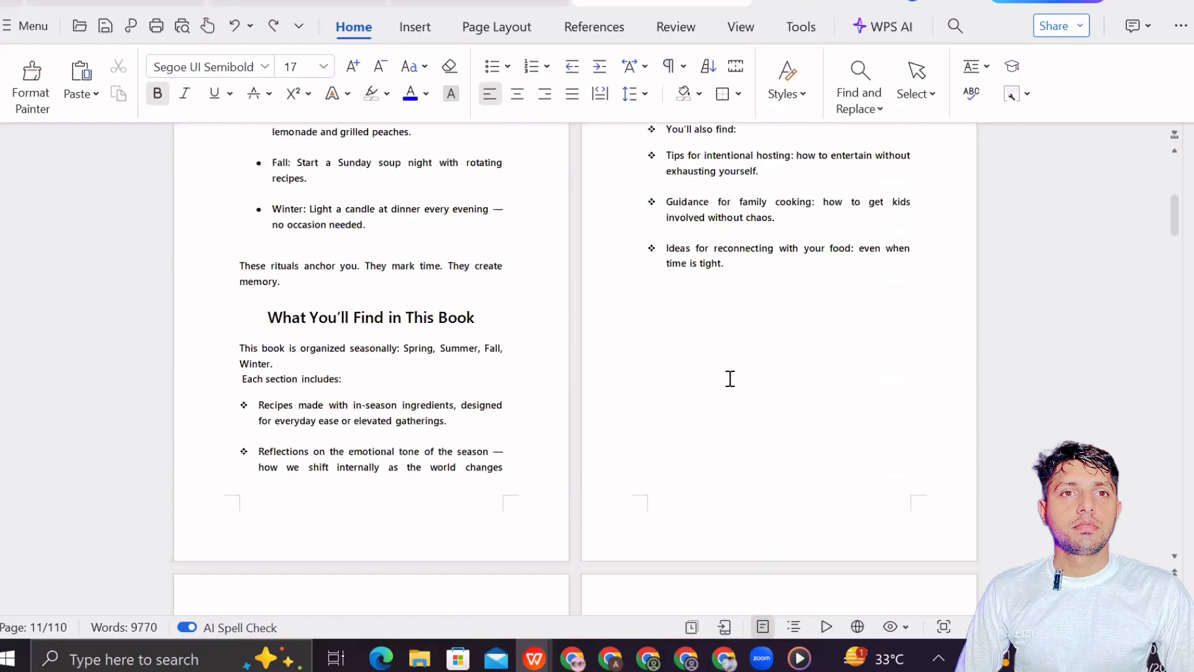
{"action": "scroll", "coordinate": [730, 379], "scroll_direction": "down", "scroll_amount": 8}
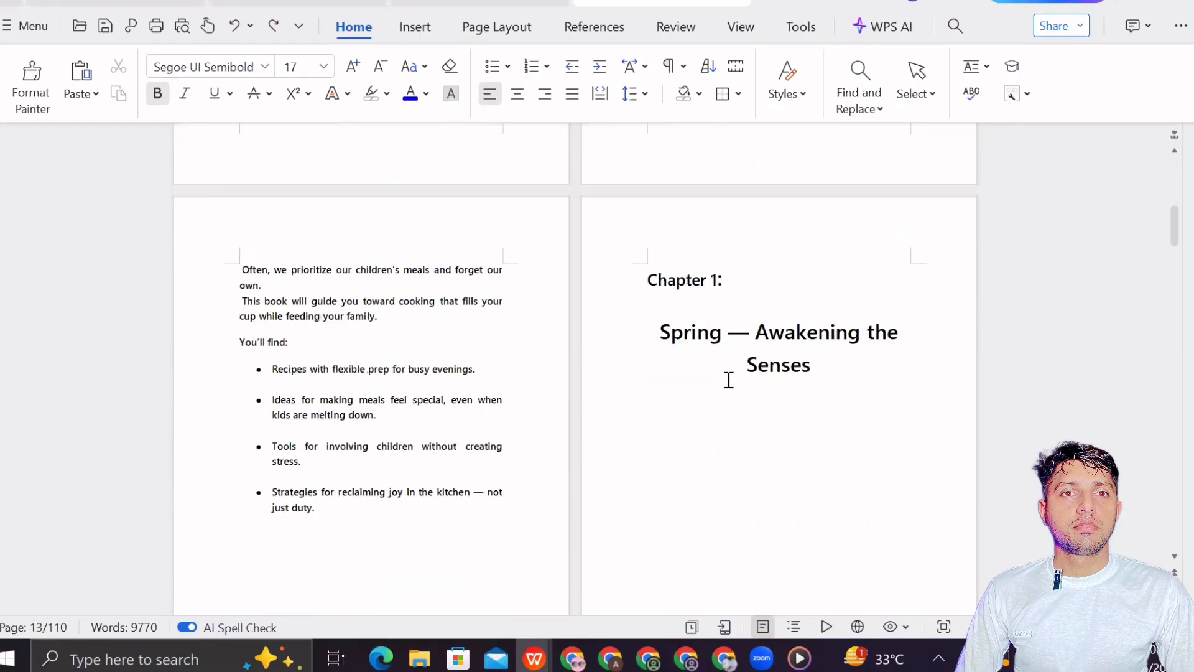
{"action": "scroll", "coordinate": [729, 379], "scroll_direction": "down", "scroll_amount": 15}
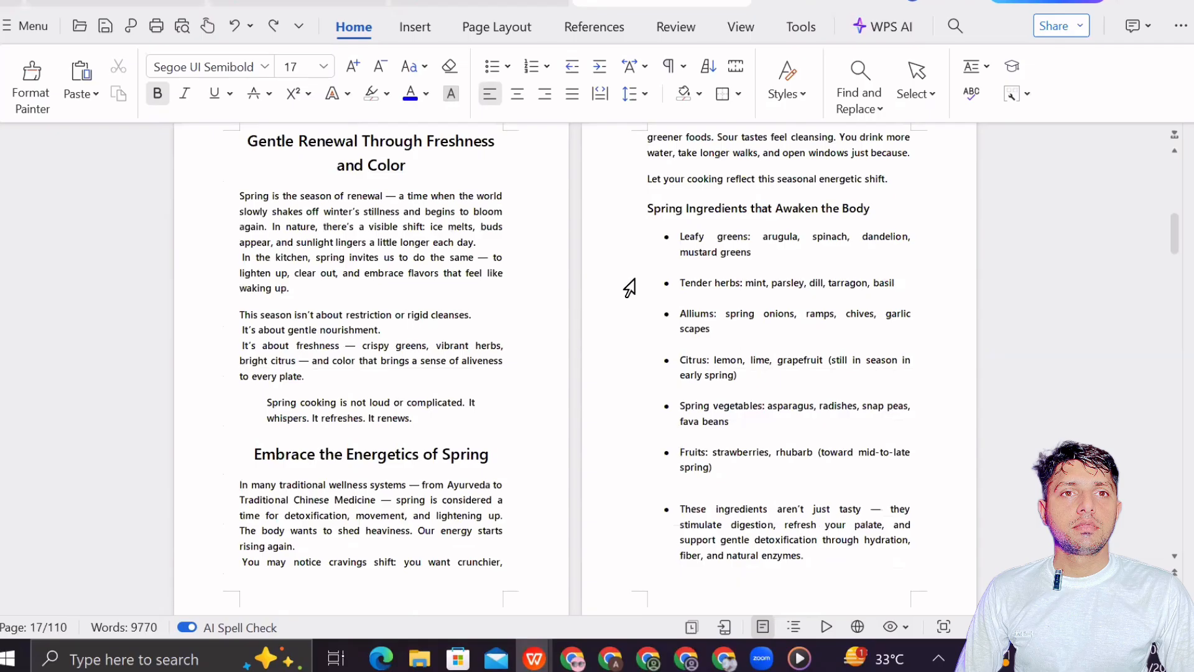
{"action": "scroll", "coordinate": [619, 314], "scroll_direction": "up", "scroll_amount": 8}
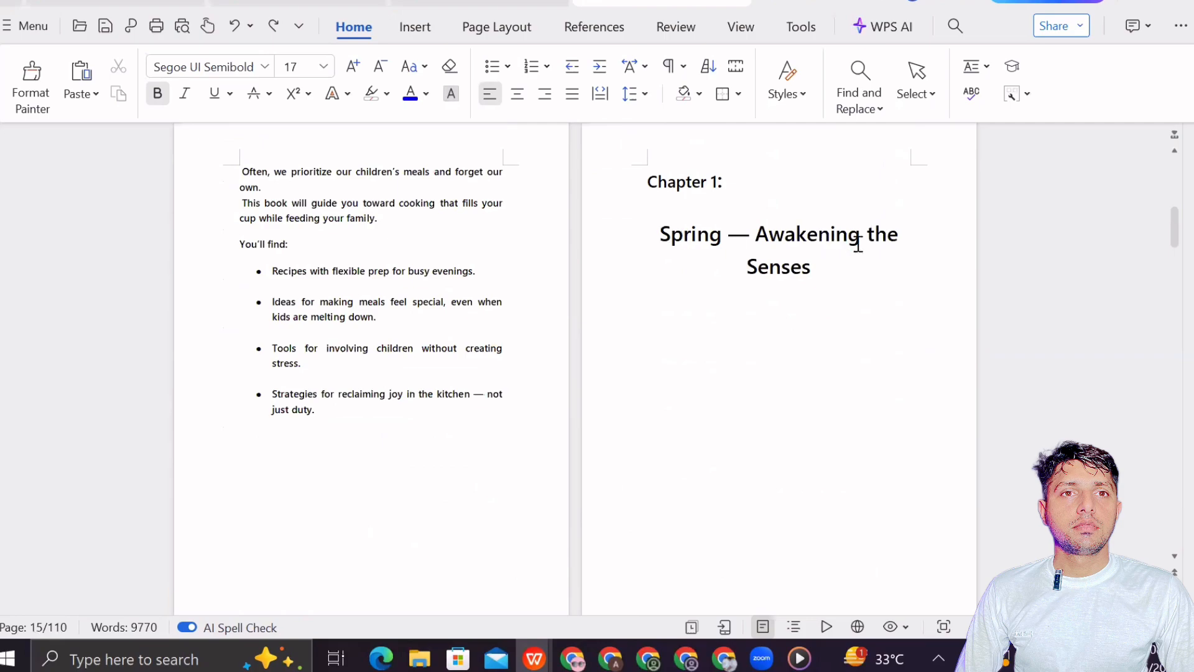
{"action": "left_click", "coordinate": [805, 263]}
{"action": "left_click", "coordinate": [784, 232]}
{"action": "left_click", "coordinate": [776, 287]}
{"action": "scroll", "coordinate": [796, 292], "scroll_direction": "down", "scroll_amount": 10}
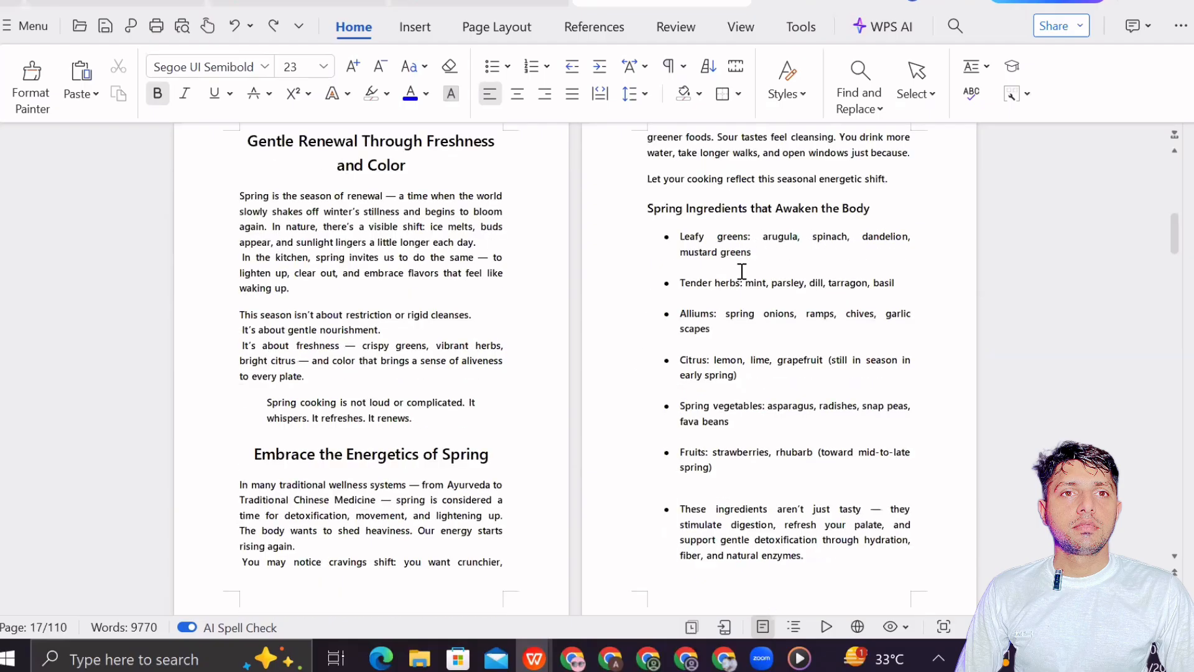
- Change the round bullets of the "Spring Ingredients that Awaken the Body" list to the four-diamond bullet style
{"action": "scroll", "coordinate": [740, 271], "scroll_direction": "down", "scroll_amount": 3}
{"action": "scroll", "coordinate": [715, 269], "scroll_direction": "up", "scroll_amount": 3}
{"action": "left_click_drag", "start_coordinate": [657, 231], "coordinate": [832, 463]}
{"action": "scroll", "coordinate": [815, 426], "scroll_direction": "down", "scroll_amount": 10}
{"action": "scroll", "coordinate": [824, 426], "scroll_direction": "up", "scroll_amount": 8}
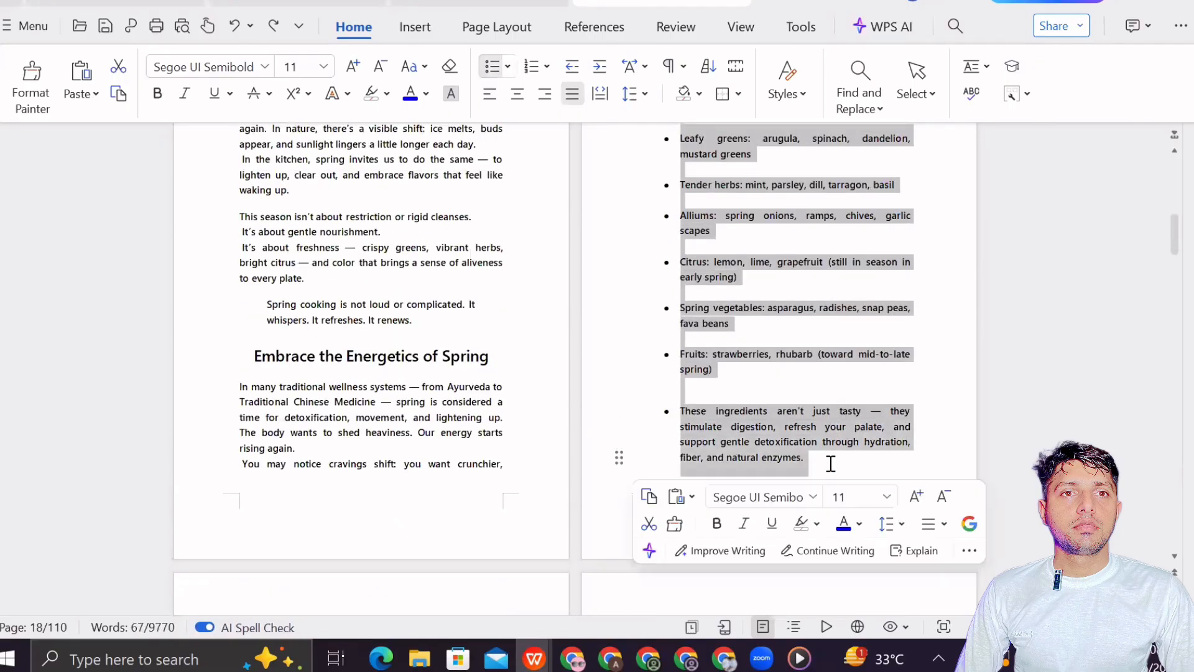
{"action": "scroll", "coordinate": [808, 373], "scroll_direction": "up", "scroll_amount": 5}
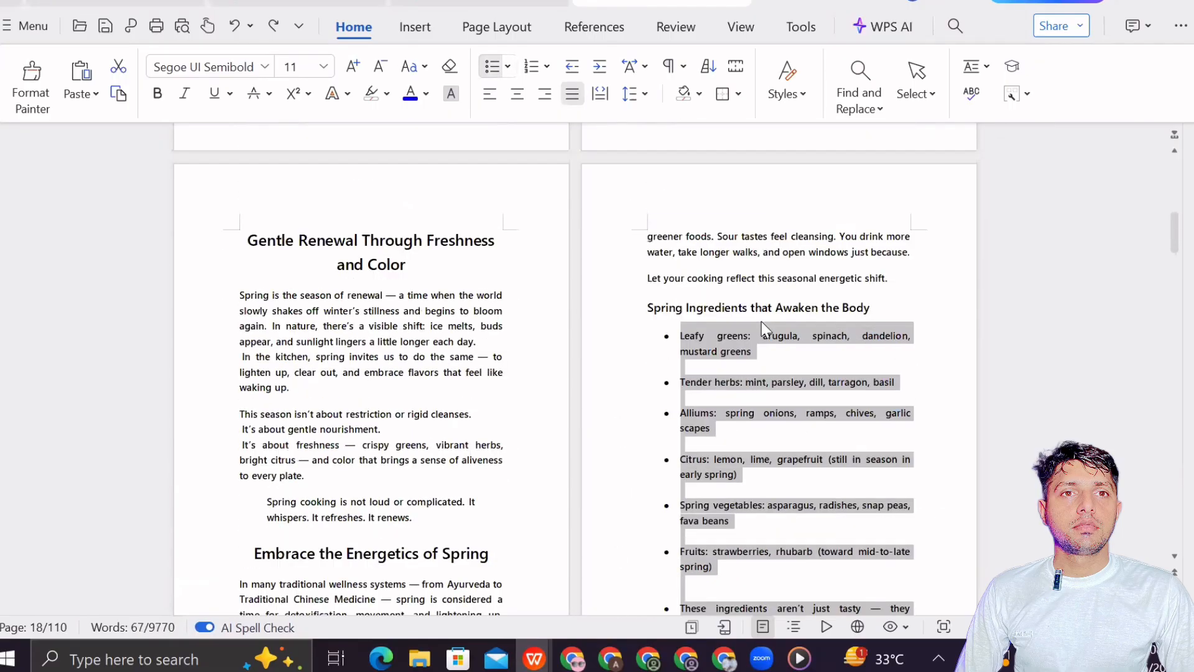
{"action": "left_click", "coordinate": [508, 68]}
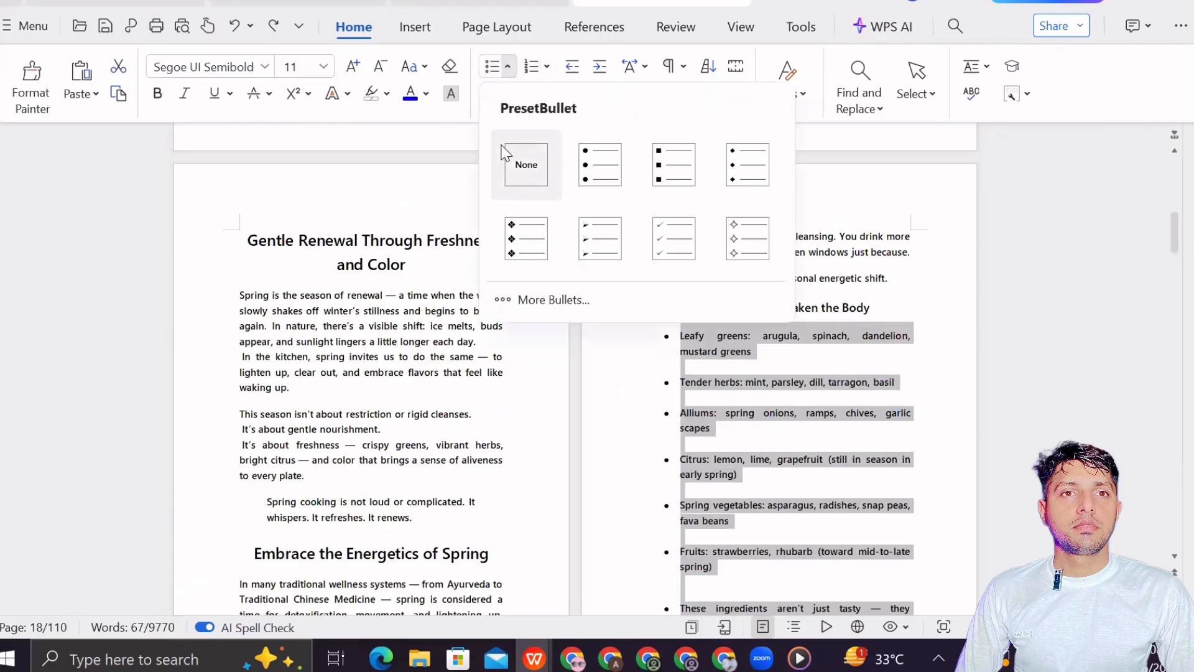
{"action": "left_click", "coordinate": [528, 241]}
{"action": "left_click", "coordinate": [926, 366]}
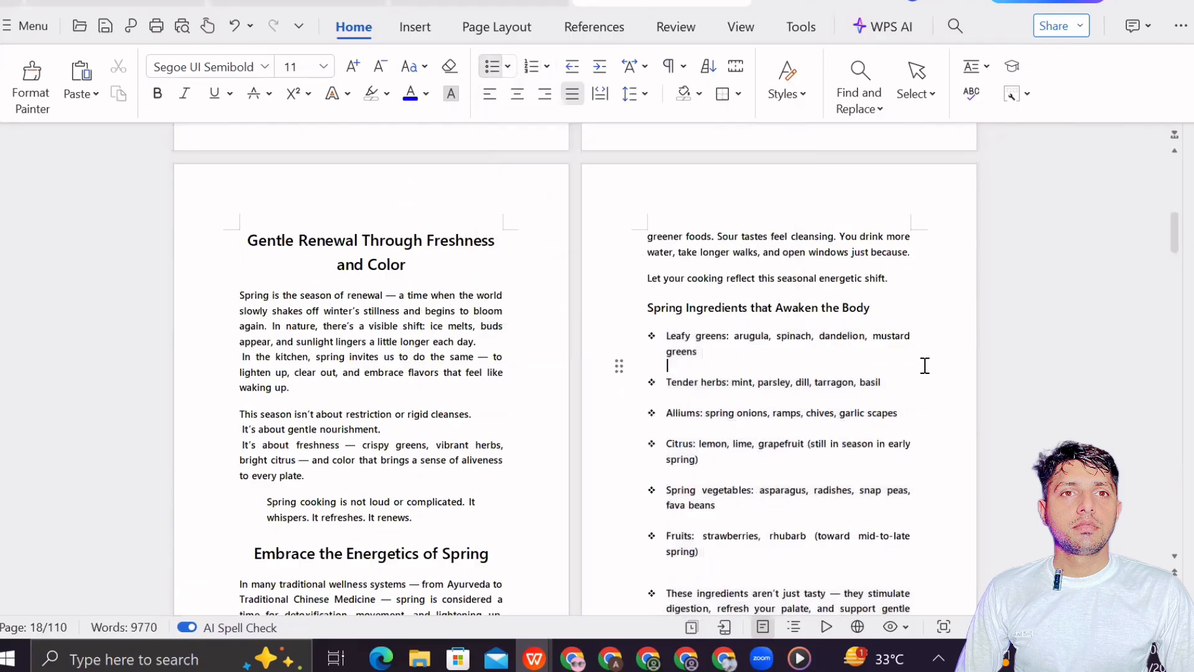
- Try to remove the blank line above the "These ingredients aren't just tasty" bullet
{"action": "scroll", "coordinate": [659, 376], "scroll_direction": "down", "scroll_amount": 5}
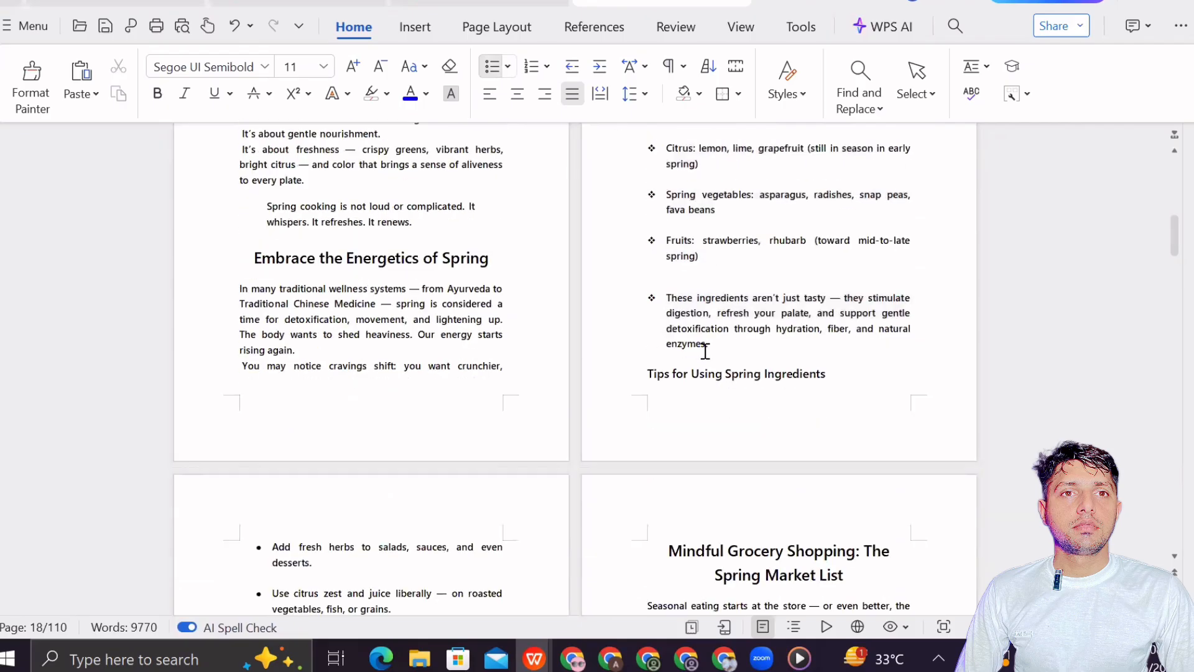
{"action": "left_click", "coordinate": [679, 275]}
{"action": "key", "text": "Delete"}
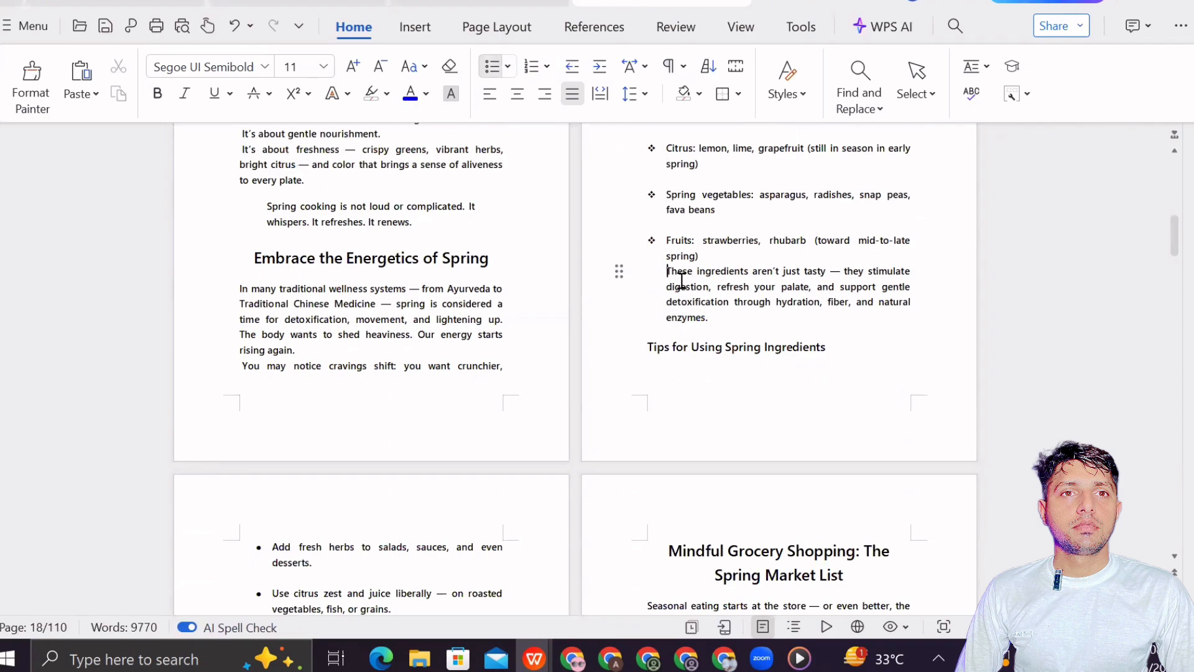
{"action": "key", "text": "ctrl+z"}
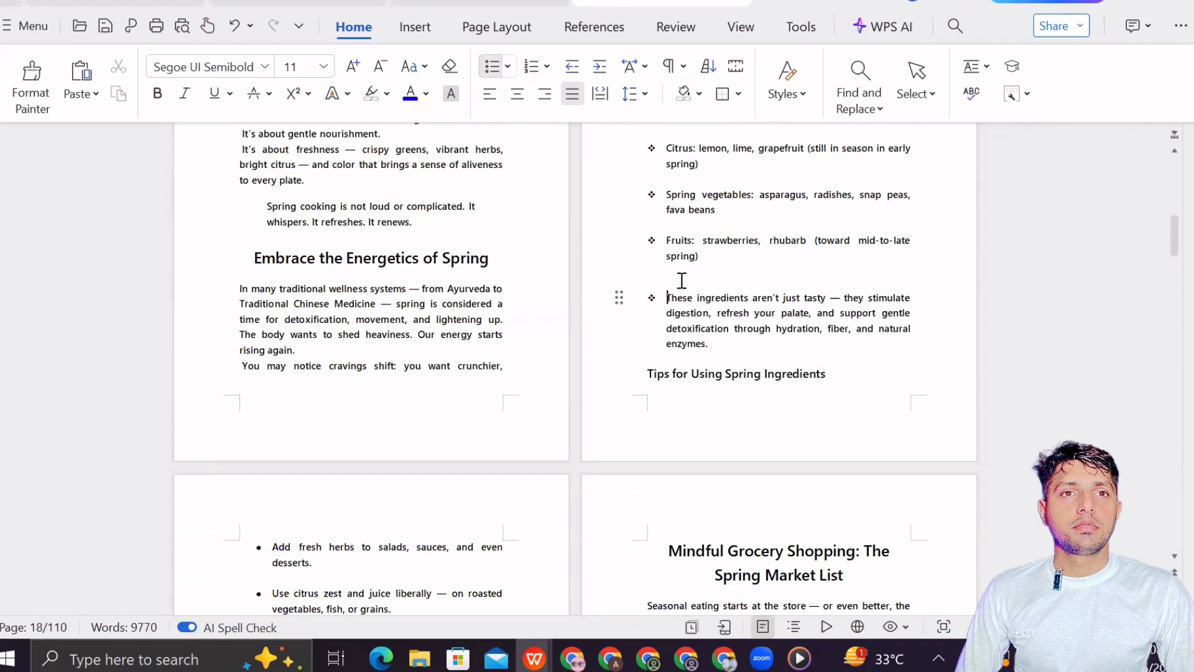
- Try inserting a break over the selected "Tips for Using Spring Ingredients" heading, and undo the insertion
{"action": "scroll", "coordinate": [681, 280], "scroll_direction": "down", "scroll_amount": 3}
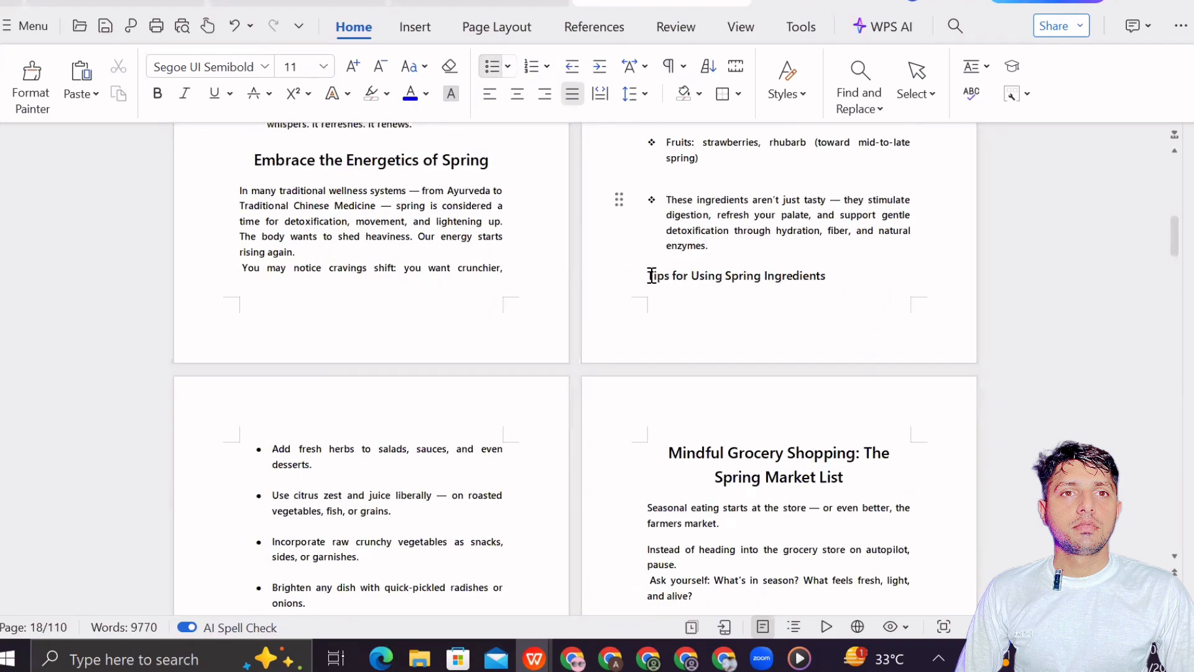
{"action": "left_click", "coordinate": [647, 275]}
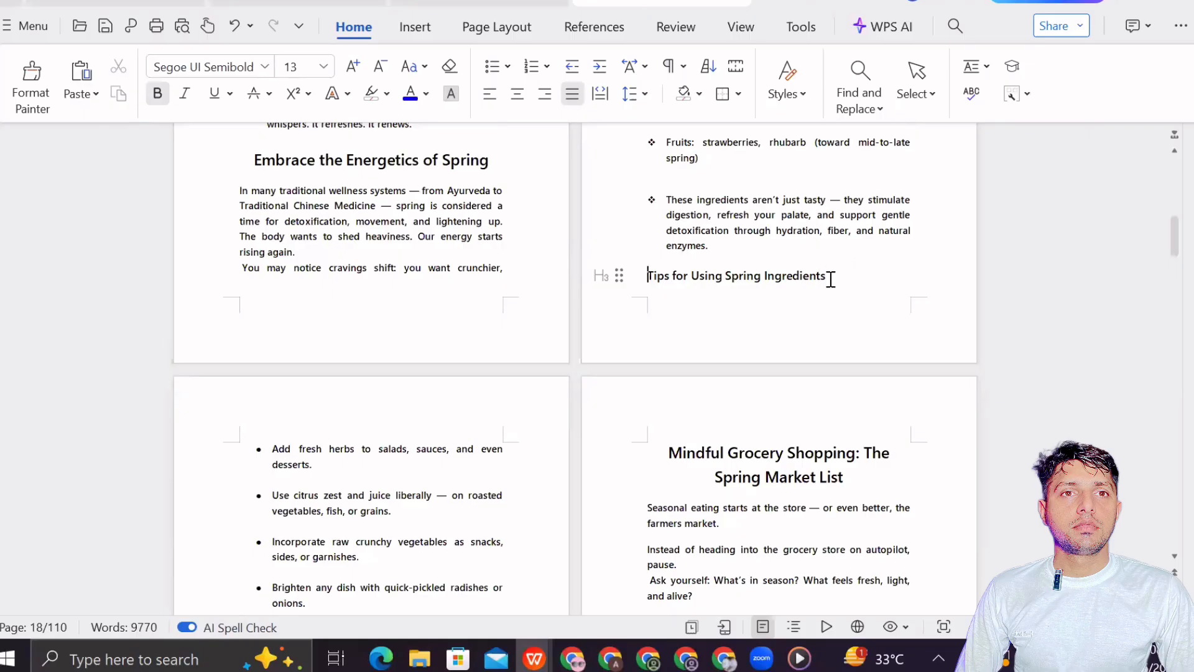
{"action": "left_click_drag", "start_coordinate": [830, 278], "coordinate": [648, 276]}
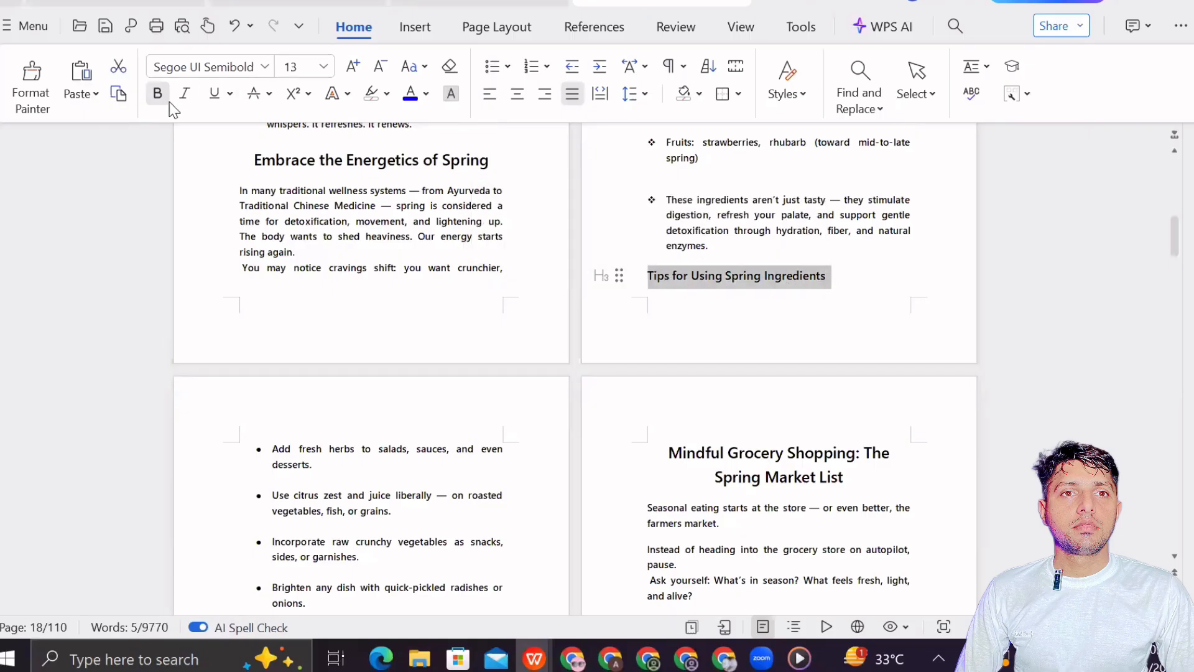
{"action": "left_click", "coordinate": [415, 27]}
{"action": "left_click", "coordinate": [118, 94]}
{"action": "scroll", "coordinate": [737, 330], "scroll_direction": "down", "scroll_amount": 1}
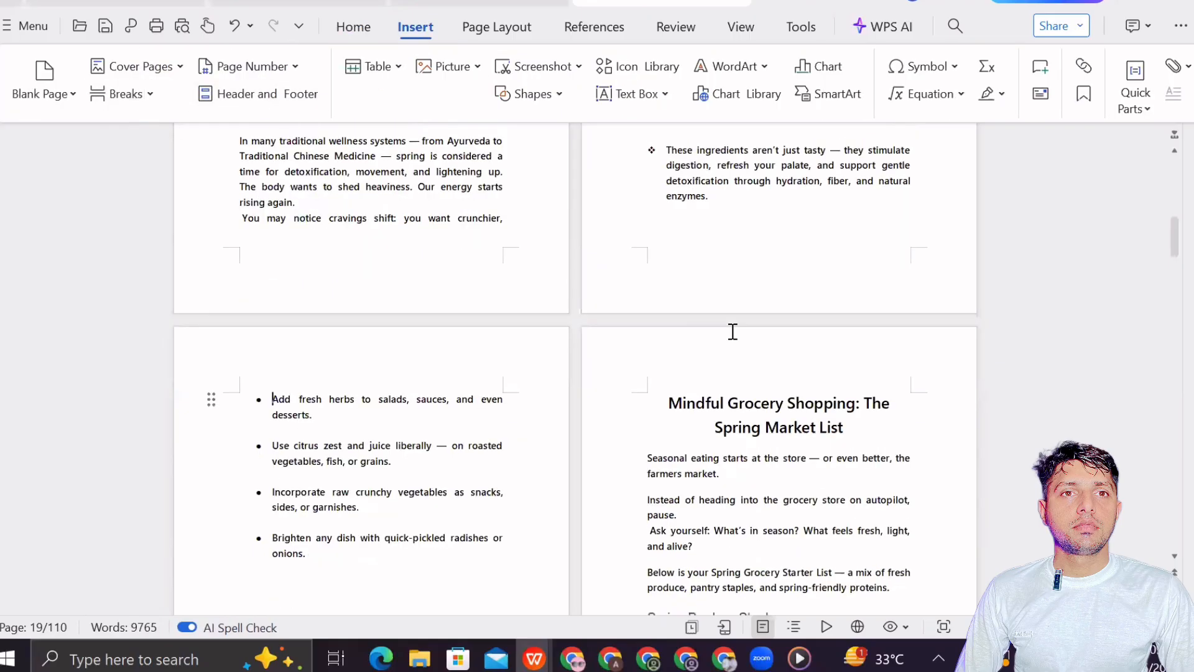
{"action": "scroll", "coordinate": [727, 331], "scroll_direction": "up", "scroll_amount": 3}
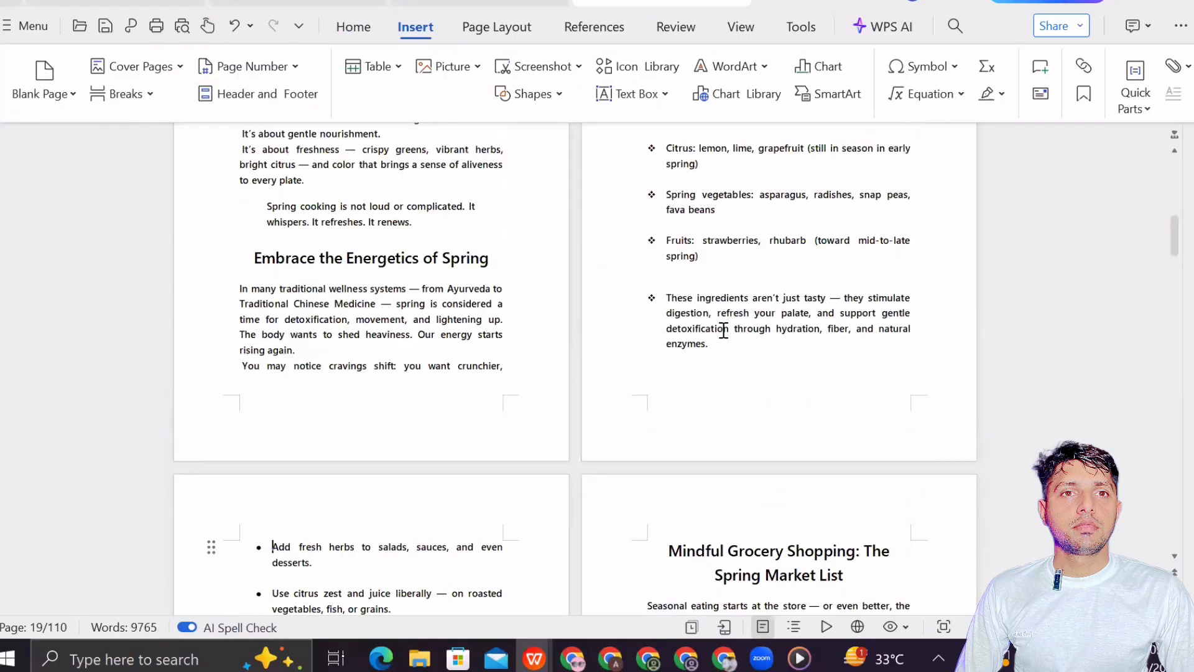
{"action": "scroll", "coordinate": [719, 329], "scroll_direction": "down", "scroll_amount": 5}
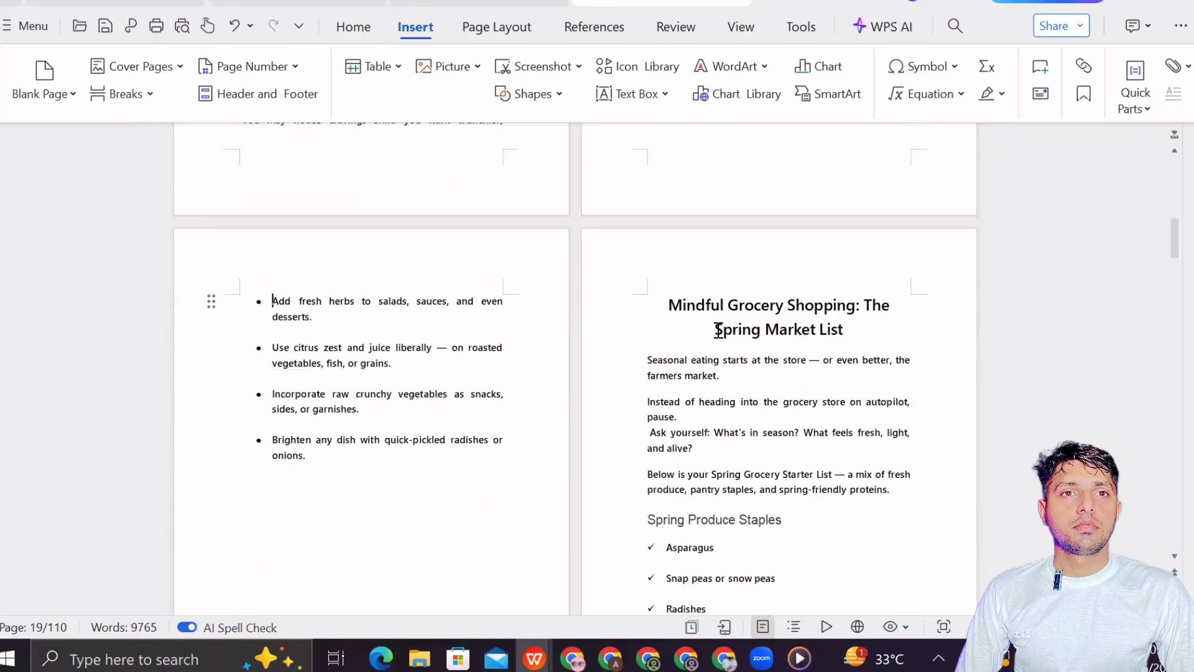
{"action": "scroll", "coordinate": [717, 330], "scroll_direction": "up", "scroll_amount": 3}
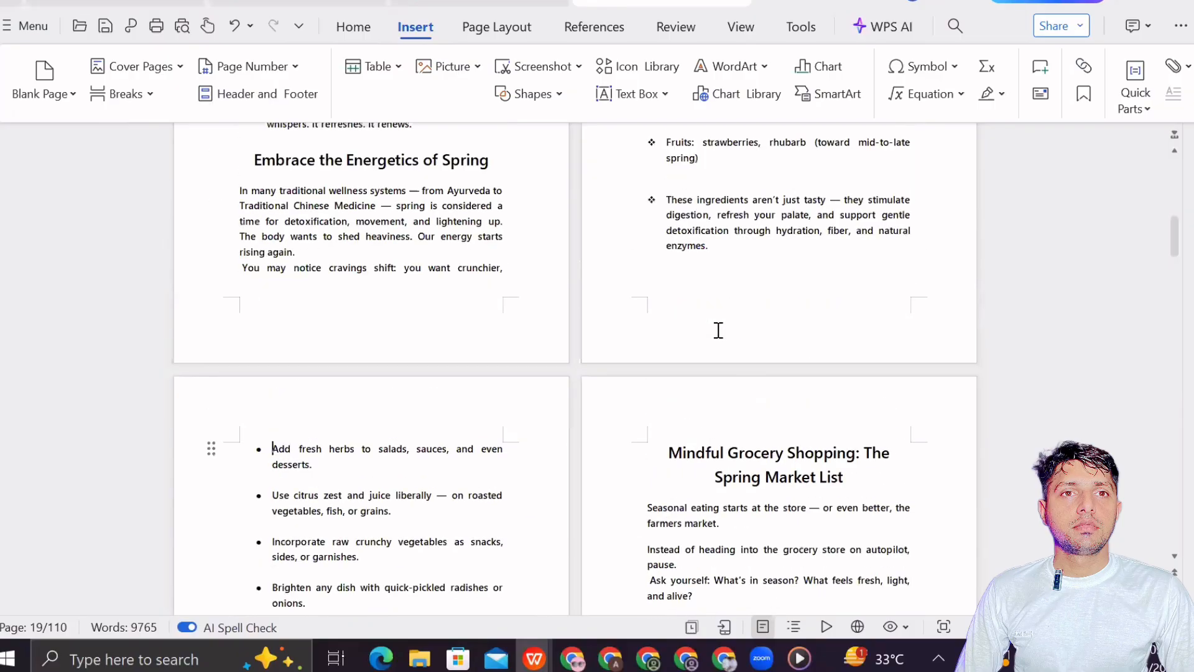
{"action": "left_click", "coordinate": [225, 31]}
{"action": "left_click", "coordinate": [703, 294]}
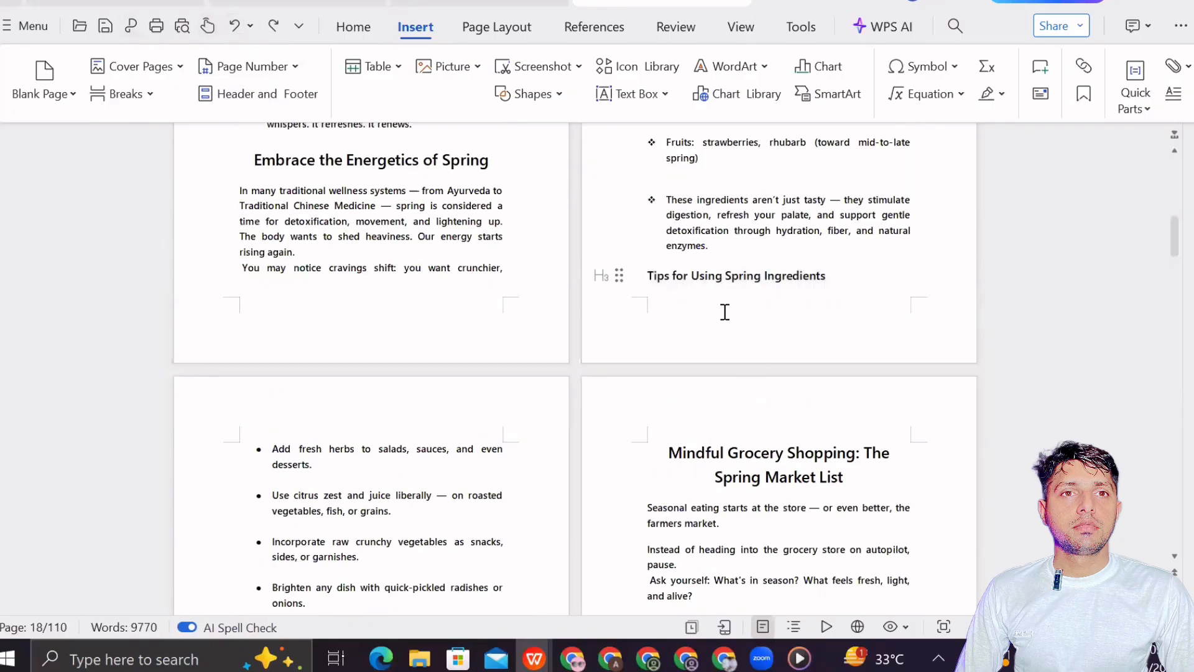
- Insert a break directly before the "Tips for Using Spring Ingredients" heading to start it on the next page with its list
{"action": "left_click", "coordinate": [647, 275]}
{"action": "left_click", "coordinate": [128, 97]}
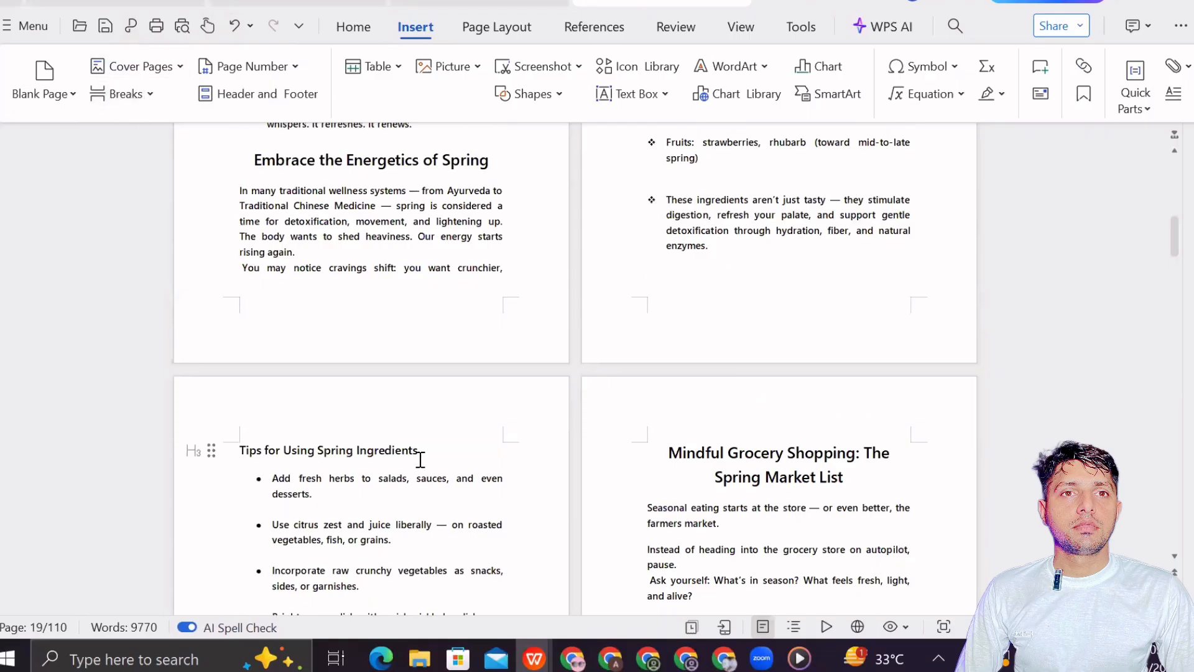
{"action": "left_click_drag", "start_coordinate": [420, 460], "coordinate": [240, 449]}
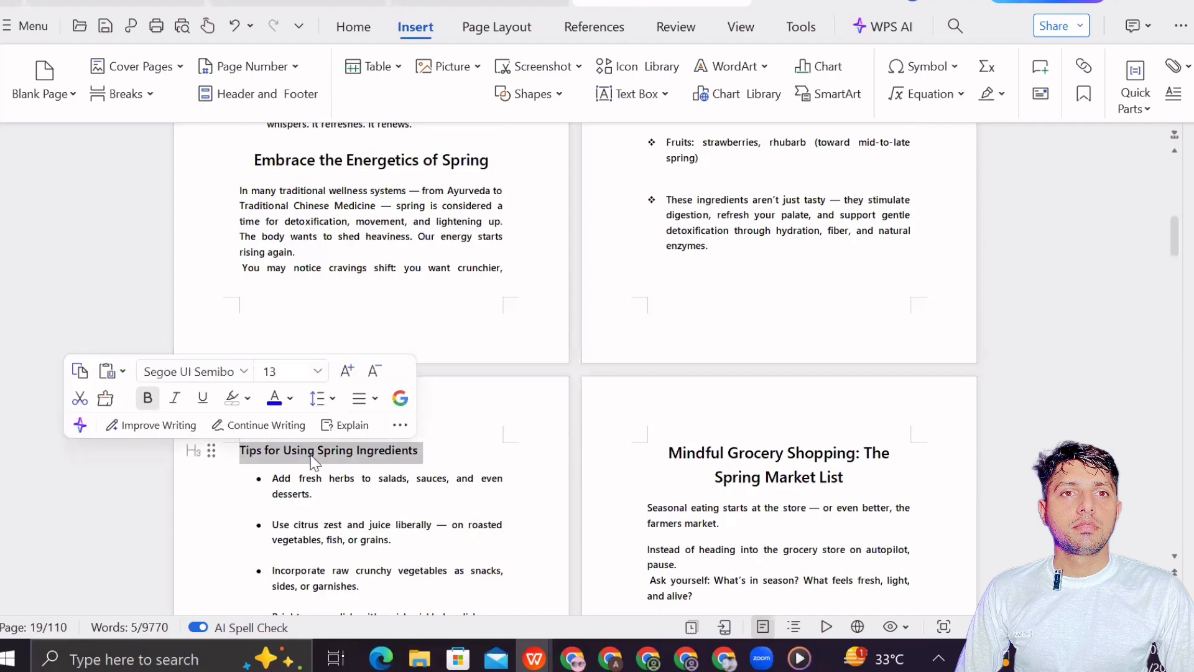
{"action": "left_click", "coordinate": [431, 450]}
- Change the bullets of the list under "Tips for Using Spring Ingredients" to the four-diamond style
{"action": "scroll", "coordinate": [369, 401], "scroll_direction": "down", "scroll_amount": 3}
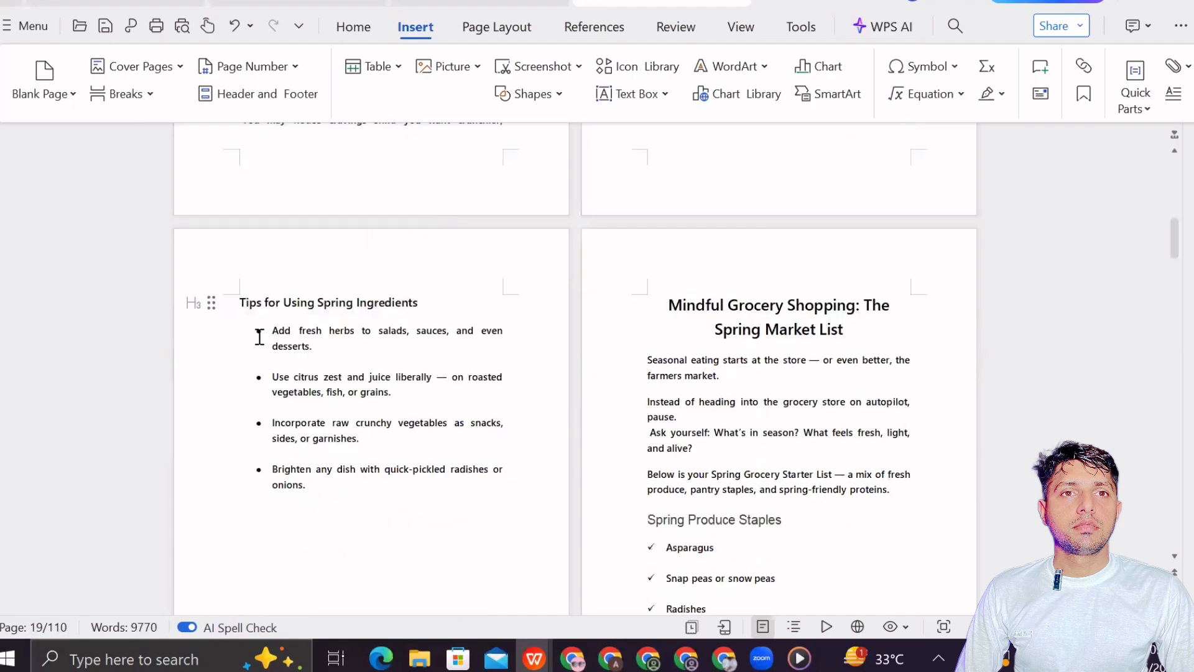
{"action": "left_click_drag", "start_coordinate": [260, 336], "coordinate": [273, 508]}
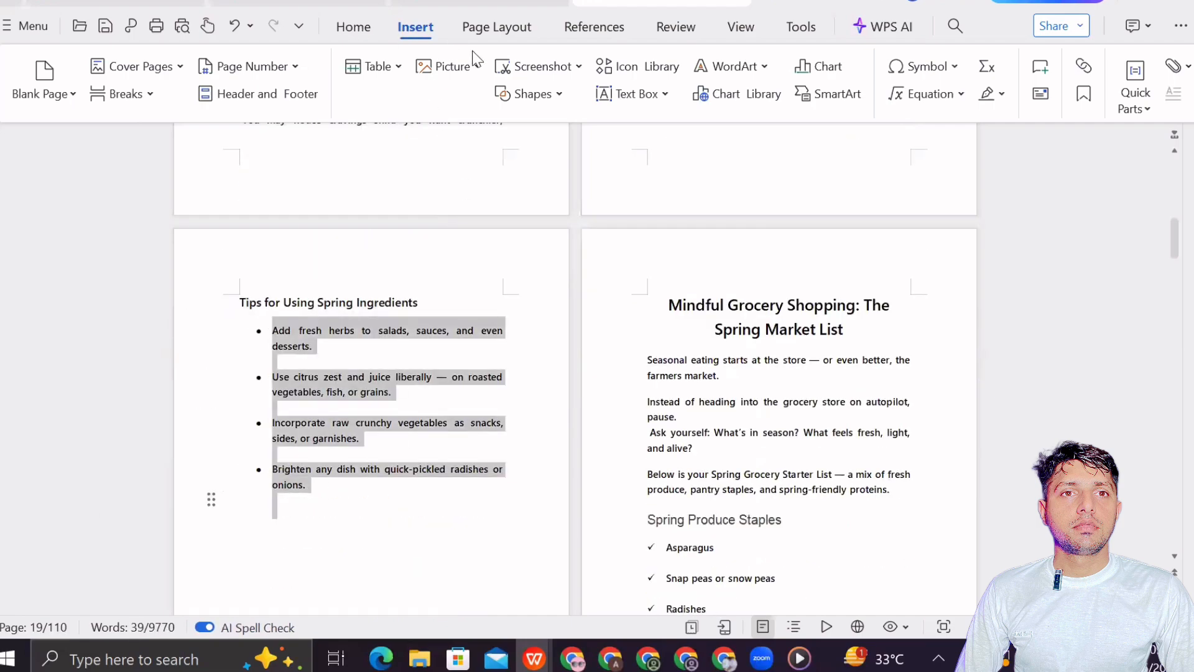
{"action": "left_click", "coordinate": [491, 30]}
{"action": "left_click", "coordinate": [354, 27]}
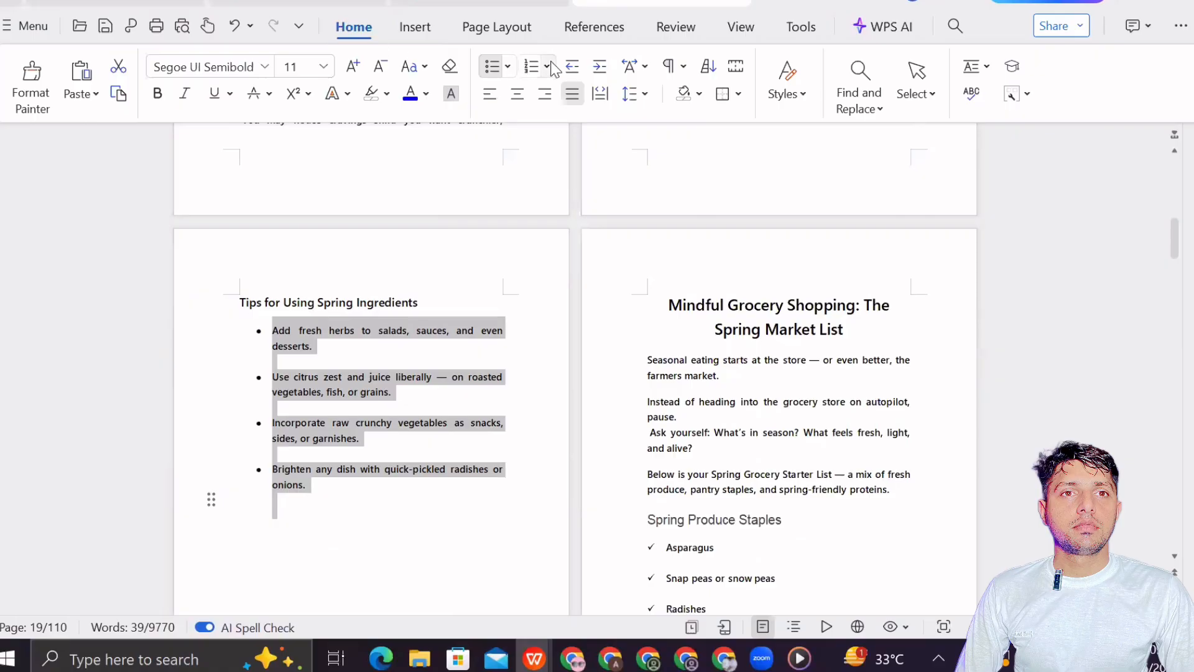
{"action": "left_click", "coordinate": [508, 66]}
{"action": "left_click", "coordinate": [530, 244]}
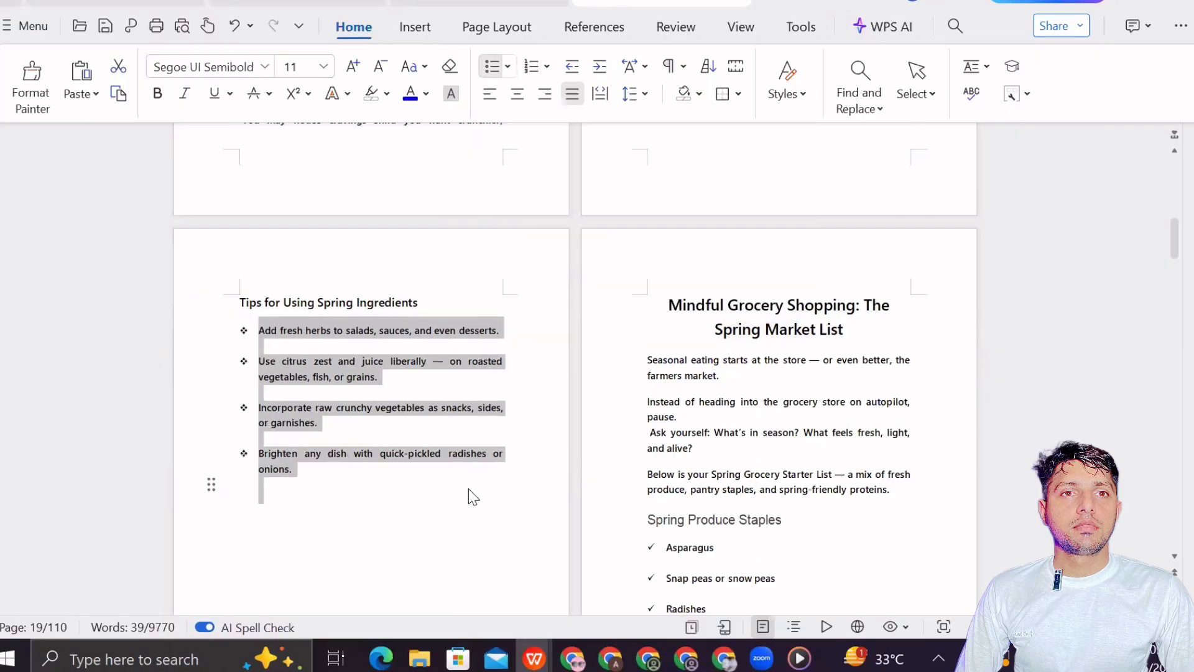
{"action": "left_click", "coordinate": [429, 526]}
- Set the font of the "Spring Produce Staples" heading to Arial Black
{"action": "scroll", "coordinate": [466, 414], "scroll_direction": "down", "scroll_amount": 5}
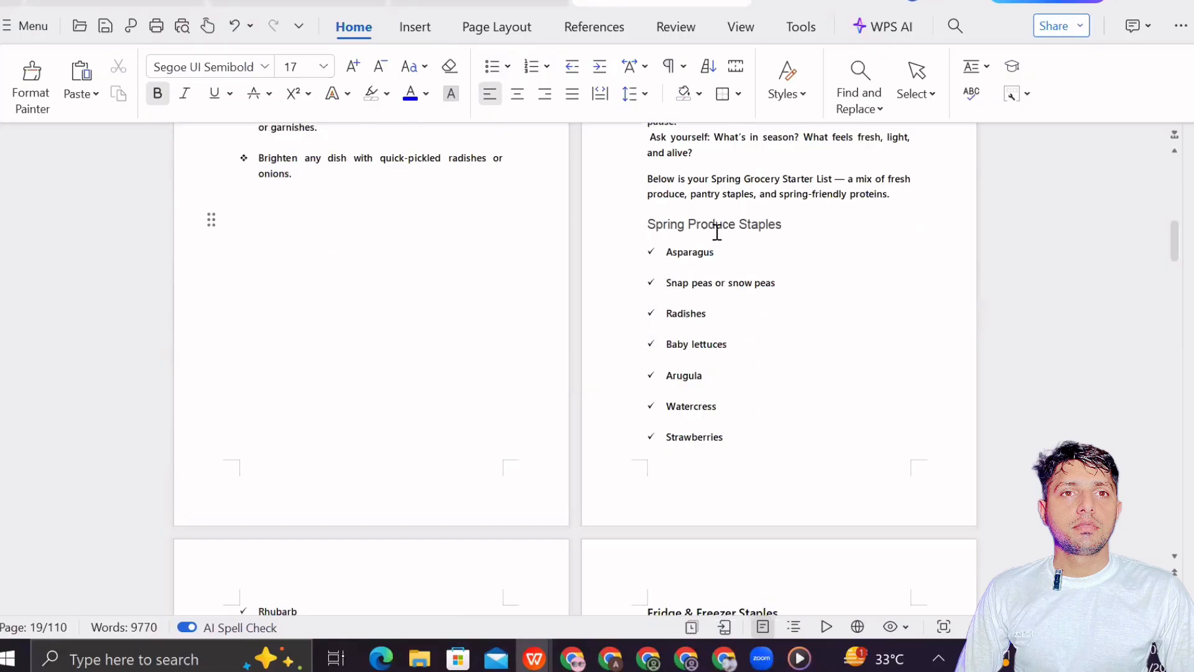
{"action": "left_click_drag", "start_coordinate": [650, 224], "coordinate": [816, 230]}
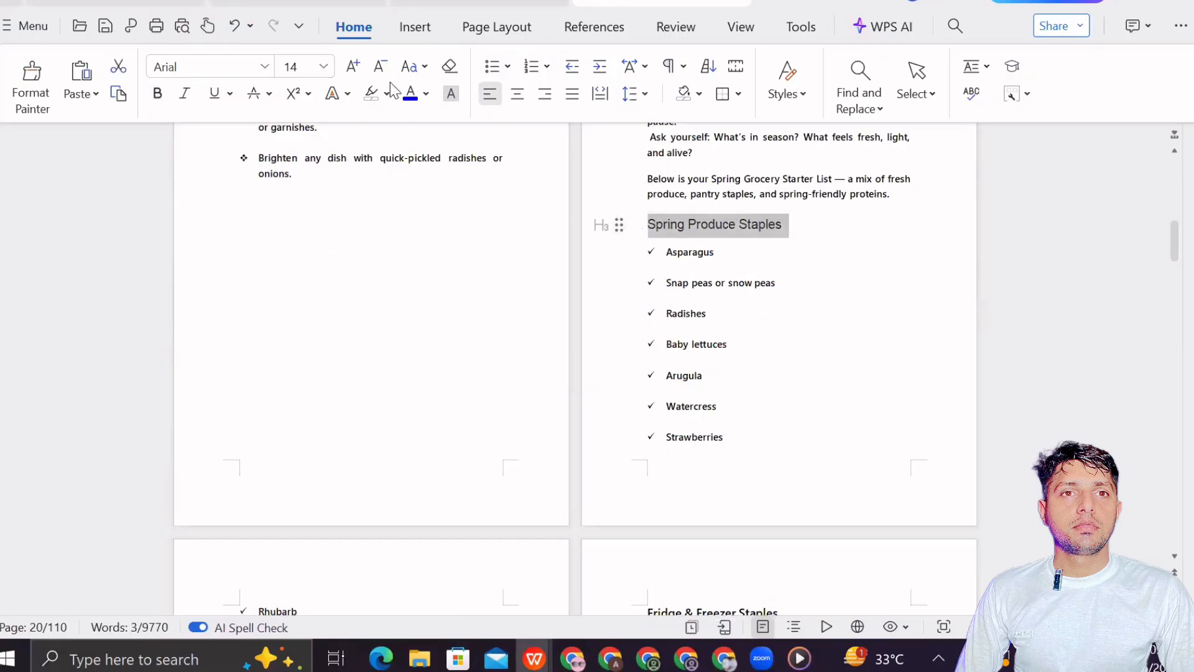
{"action": "left_click", "coordinate": [263, 67]}
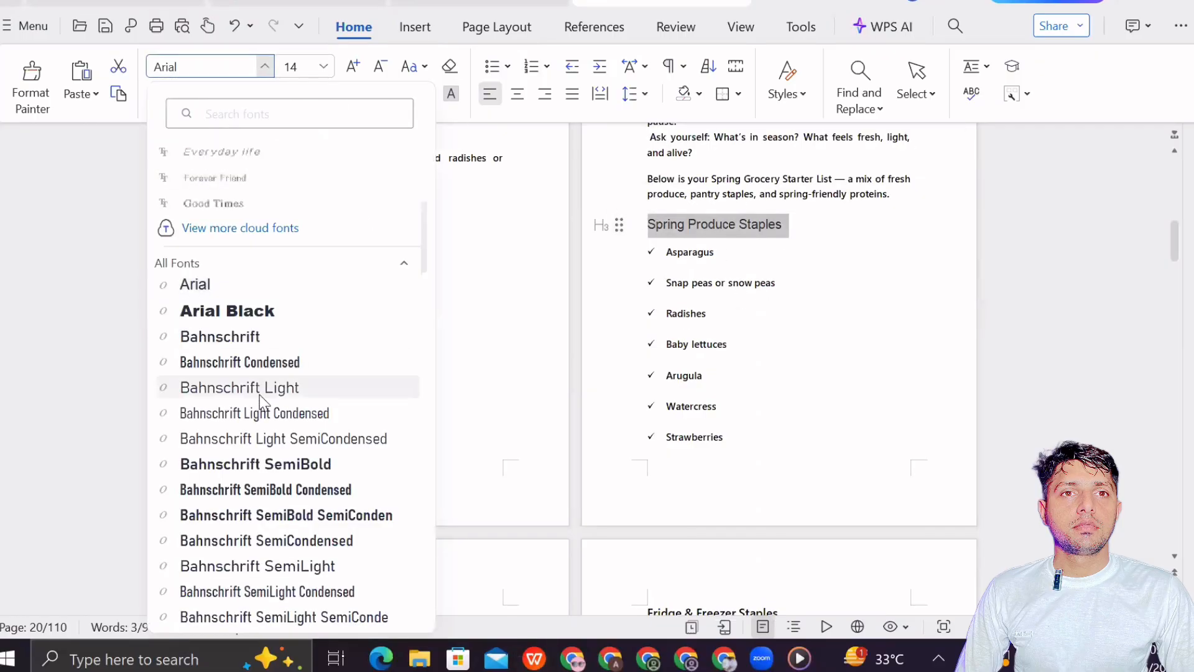
{"action": "left_click", "coordinate": [237, 312]}
{"action": "left_click", "coordinate": [944, 365]}
{"action": "scroll", "coordinate": [738, 414], "scroll_direction": "up", "scroll_amount": 4}
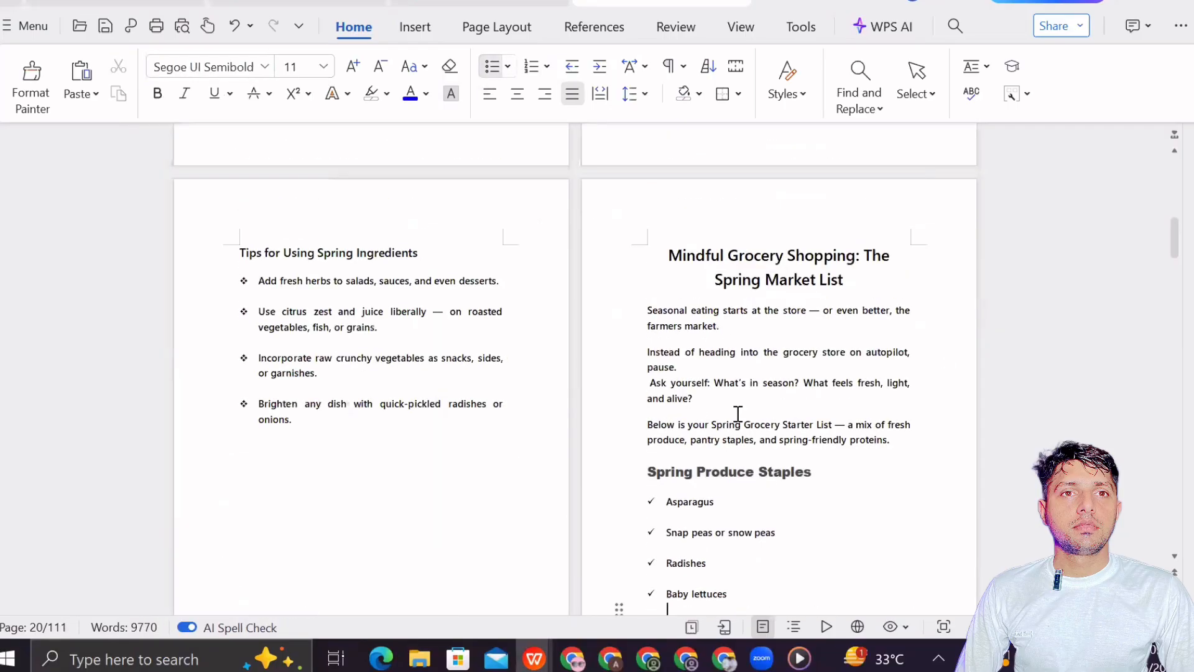
- Change the bullets of the whole "Pantry Refreshers" list, from quinoa to lavender buds, to check marks
{"action": "scroll", "coordinate": [739, 414], "scroll_direction": "down", "scroll_amount": 10}
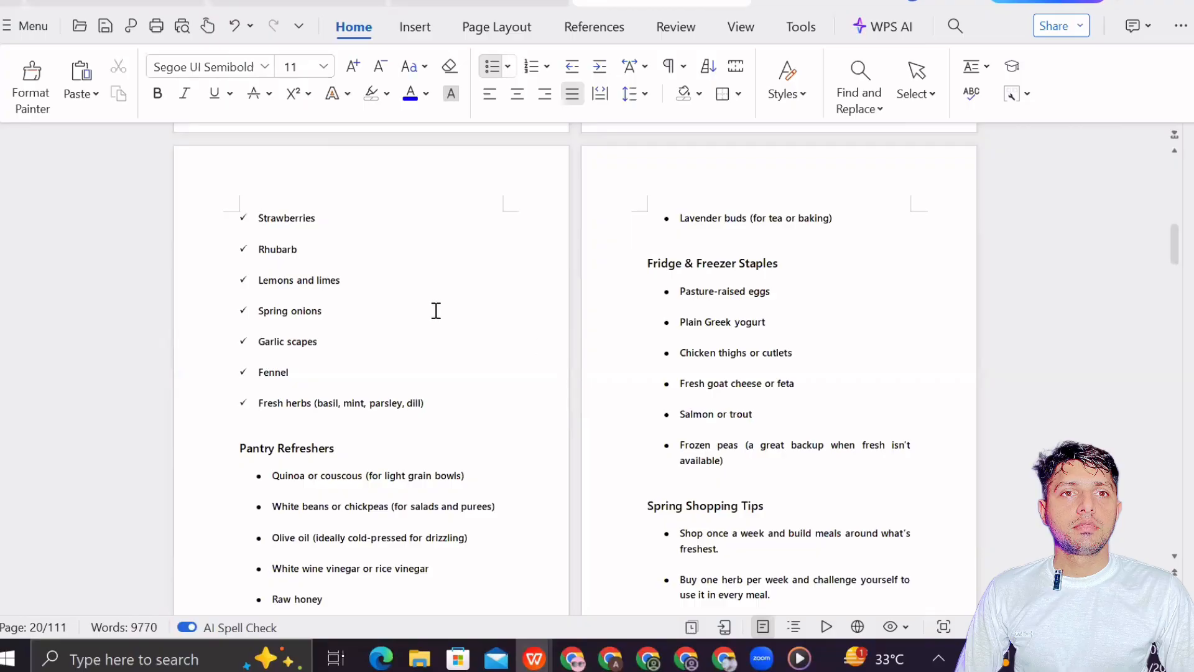
{"action": "scroll", "coordinate": [436, 312], "scroll_direction": "down", "scroll_amount": 2}
{"action": "left_click_drag", "start_coordinate": [245, 326], "coordinate": [807, 321]}
{"action": "scroll", "coordinate": [809, 323], "scroll_direction": "up", "scroll_amount": 2}
{"action": "left_click", "coordinate": [835, 262]}
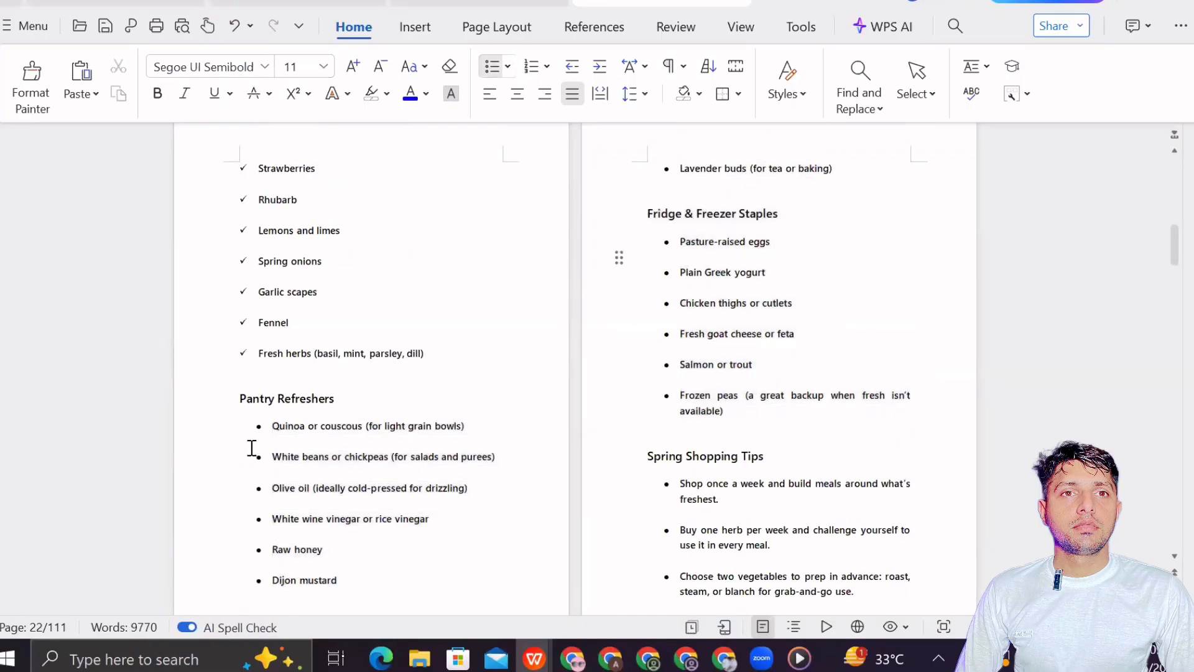
{"action": "left_click_drag", "start_coordinate": [252, 424], "coordinate": [655, 184]}
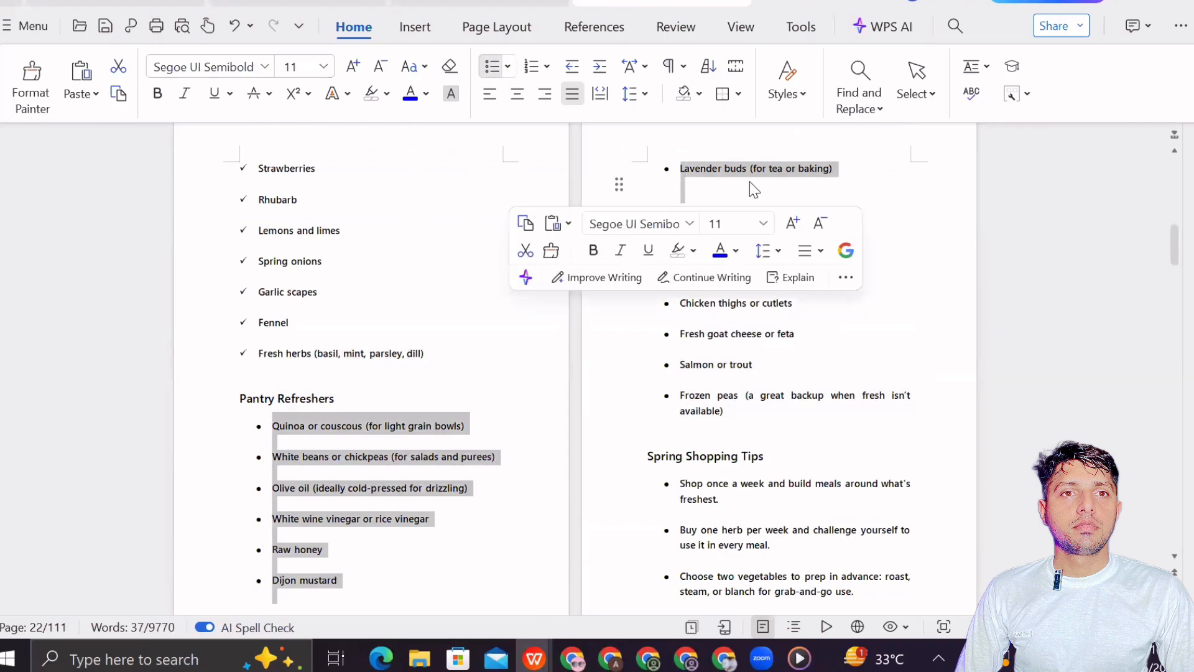
{"action": "left_click", "coordinate": [508, 66]}
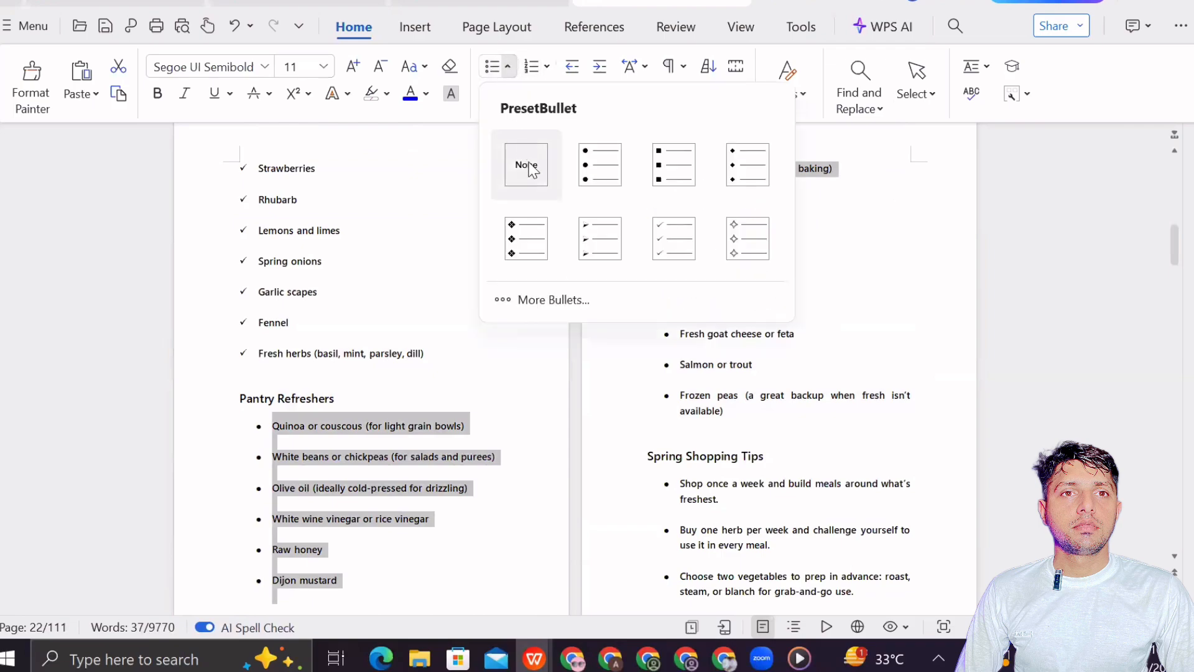
{"action": "left_click", "coordinate": [685, 243]}
{"action": "left_click", "coordinate": [887, 319]}
{"action": "scroll", "coordinate": [791, 342], "scroll_direction": "down", "scroll_amount": 3}
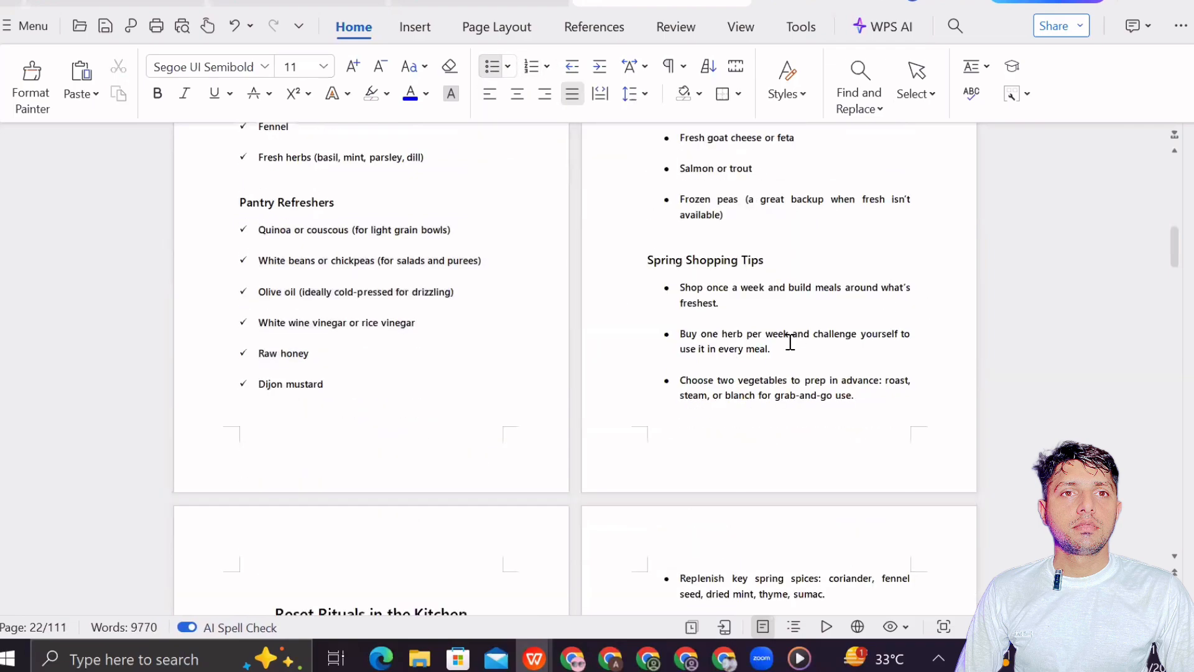
- Change the bullets of the "Fridge & Freezer Staples" list, from eggs to frozen peas, to check marks
{"action": "scroll", "coordinate": [790, 342], "scroll_direction": "up", "scroll_amount": 3}
{"action": "scroll", "coordinate": [790, 341], "scroll_direction": "down", "scroll_amount": 4}
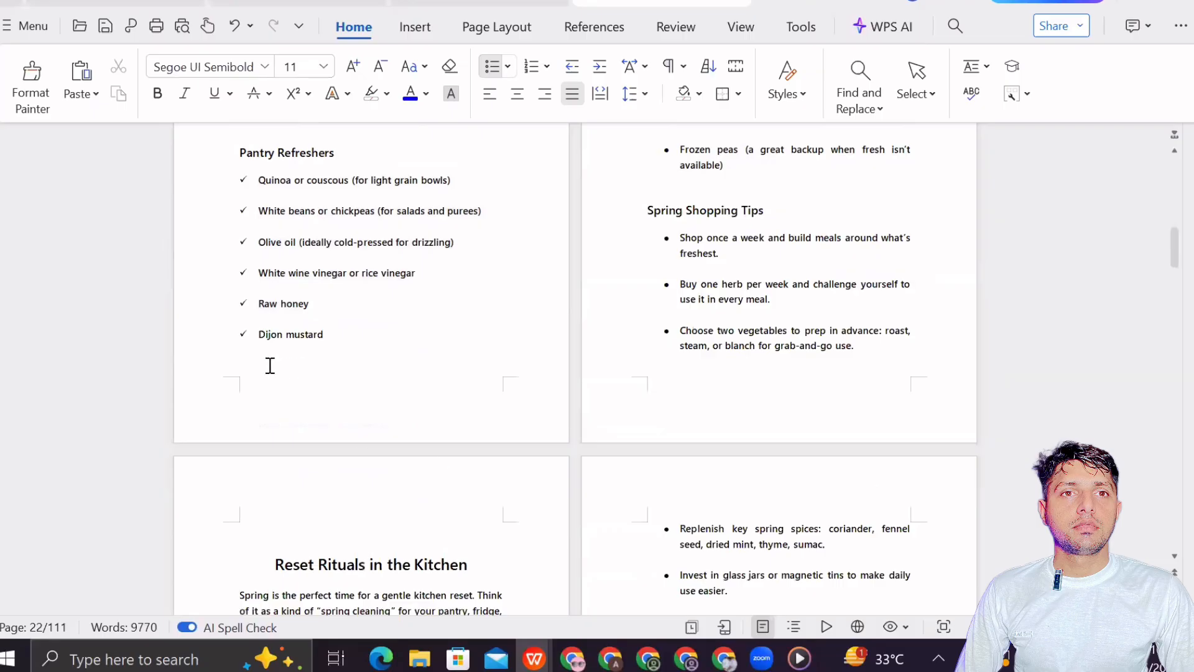
{"action": "scroll", "coordinate": [333, 217], "scroll_direction": "up", "scroll_amount": 2}
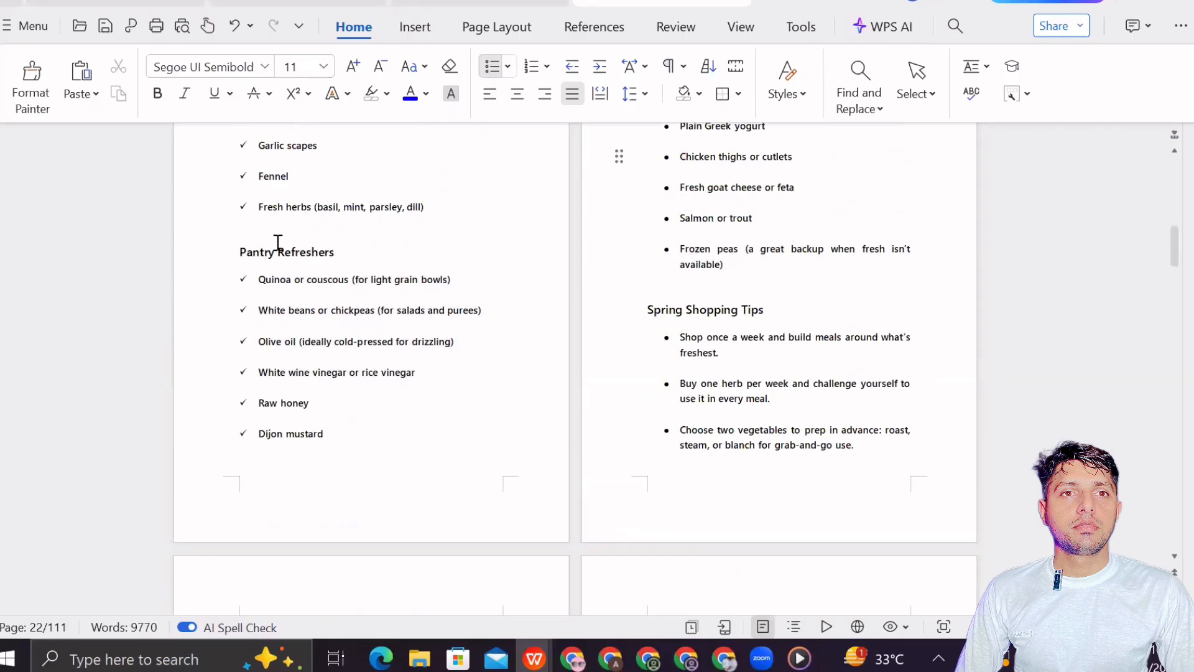
{"action": "scroll", "coordinate": [651, 348], "scroll_direction": "up", "scroll_amount": 3}
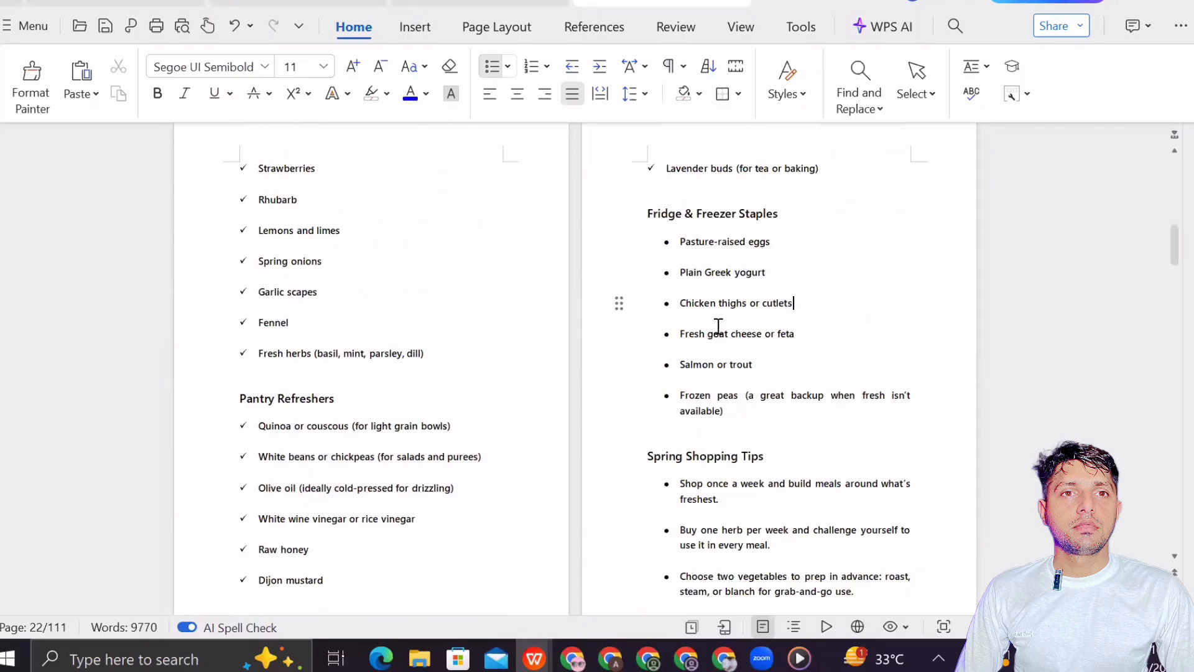
{"action": "left_click_drag", "start_coordinate": [662, 248], "coordinate": [745, 433]}
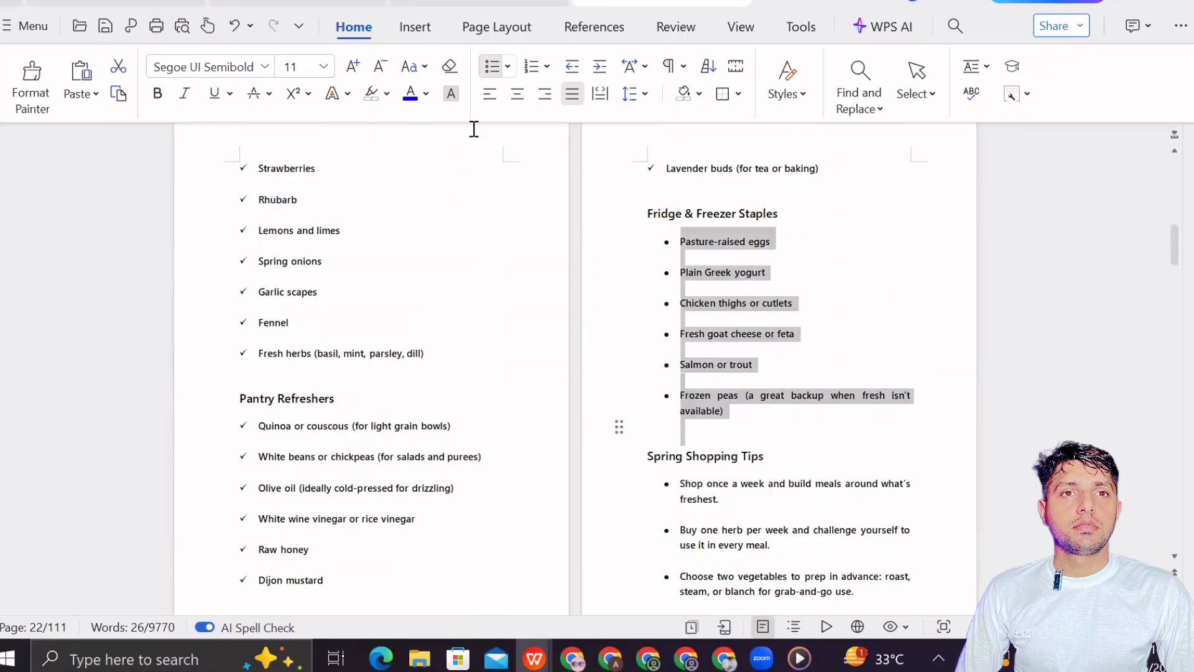
{"action": "left_click", "coordinate": [508, 69]}
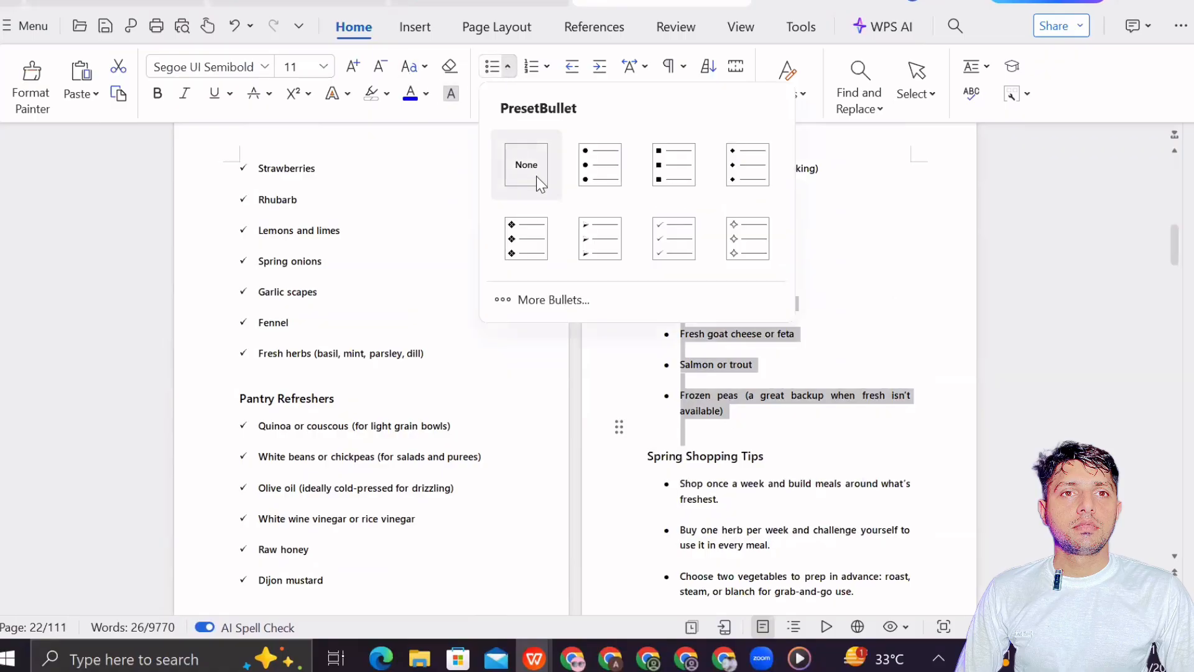
{"action": "left_click", "coordinate": [673, 240]}
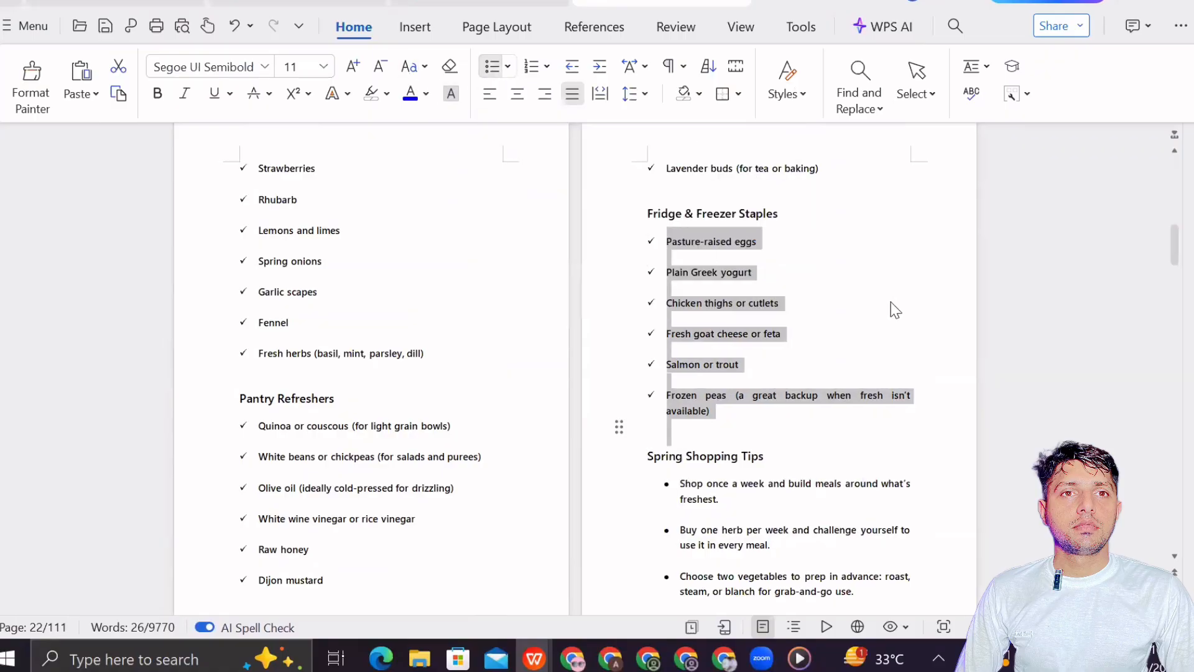
{"action": "left_click", "coordinate": [877, 376]}
- Change the bullets of the three items under "Spring Shopping Tips" to the arrowhead style
{"action": "scroll", "coordinate": [944, 445], "scroll_direction": "down", "scroll_amount": 3}
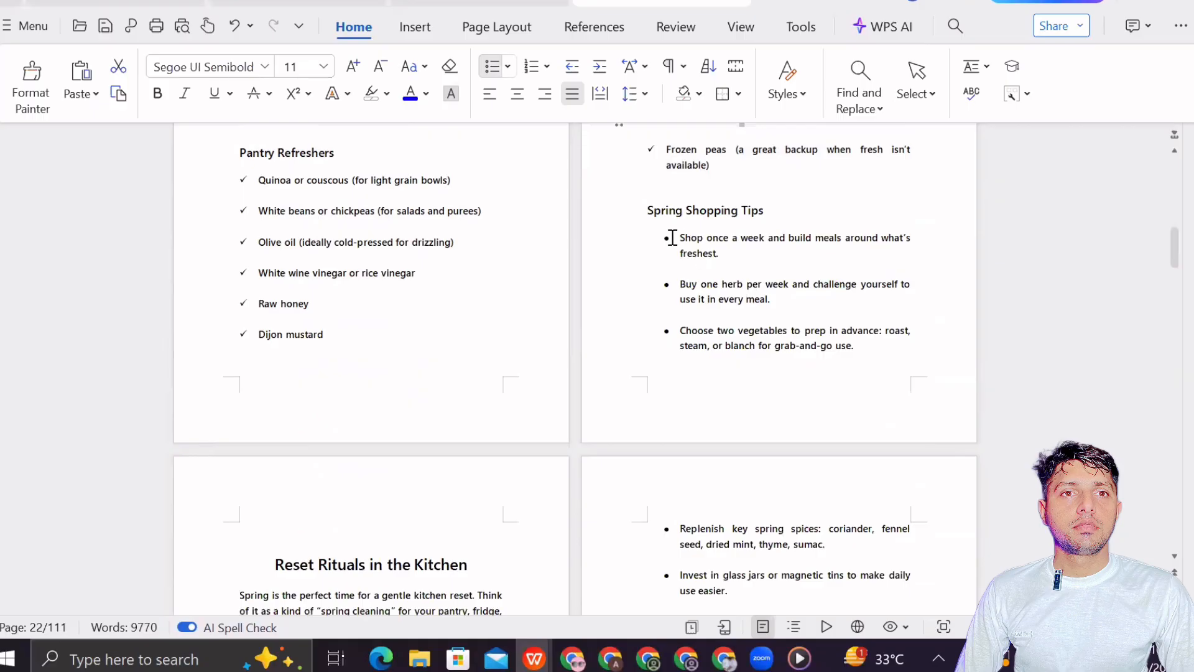
{"action": "left_click_drag", "start_coordinate": [665, 236], "coordinate": [828, 349]}
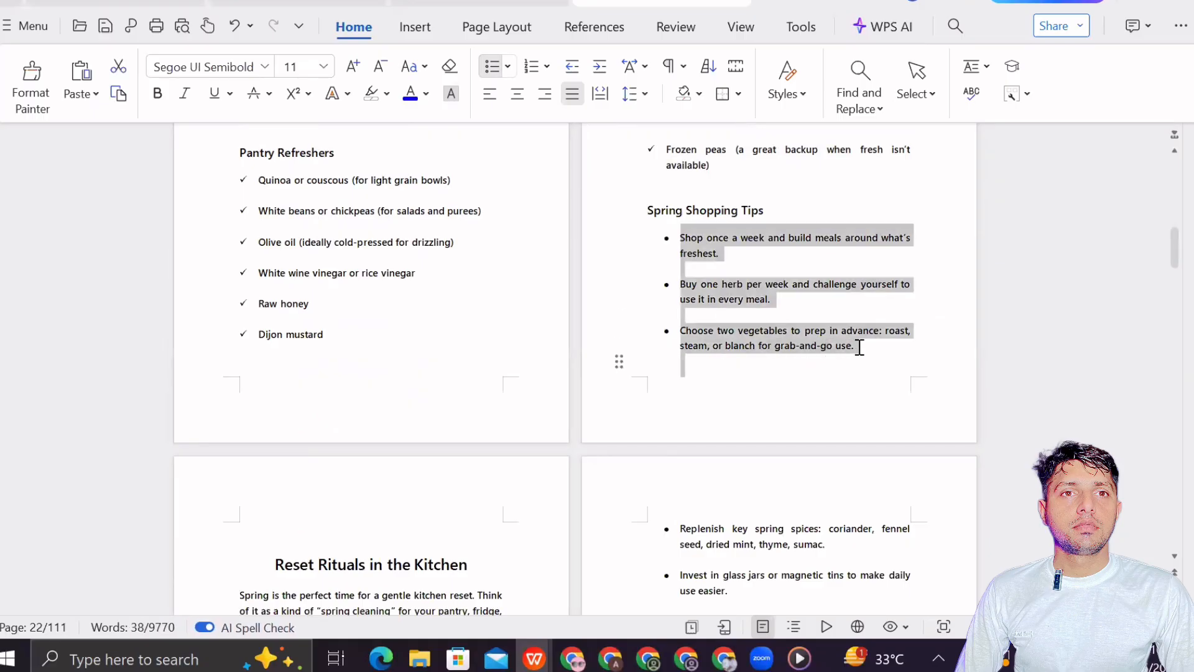
{"action": "left_click", "coordinate": [494, 70]}
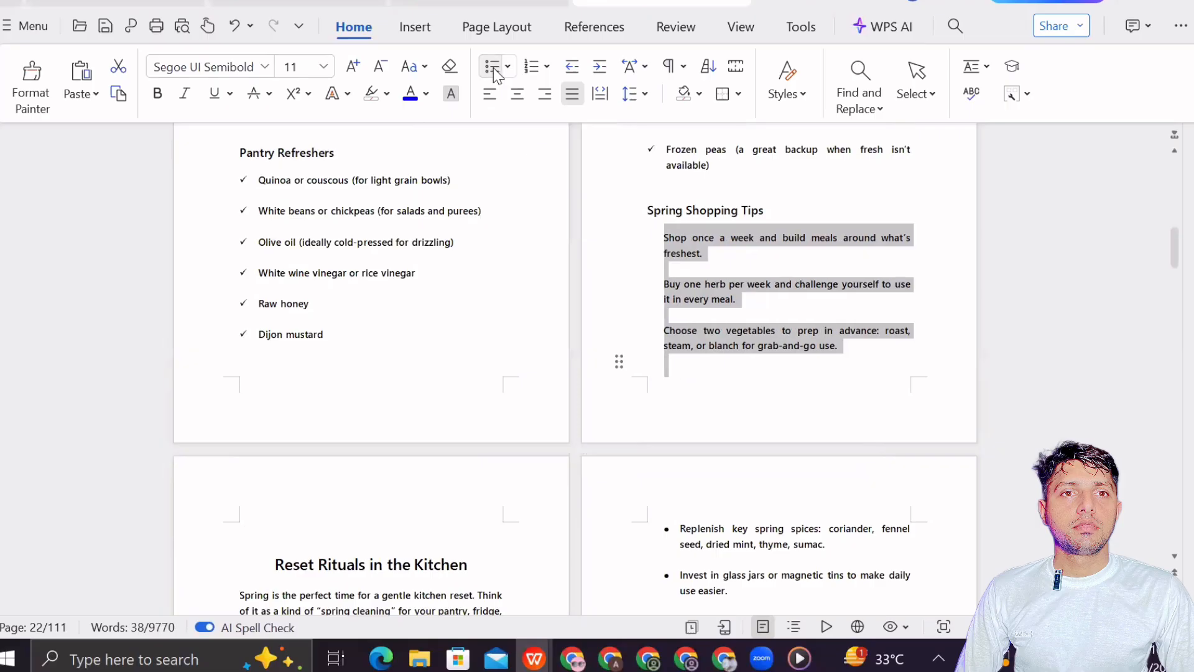
{"action": "left_click", "coordinate": [508, 66]}
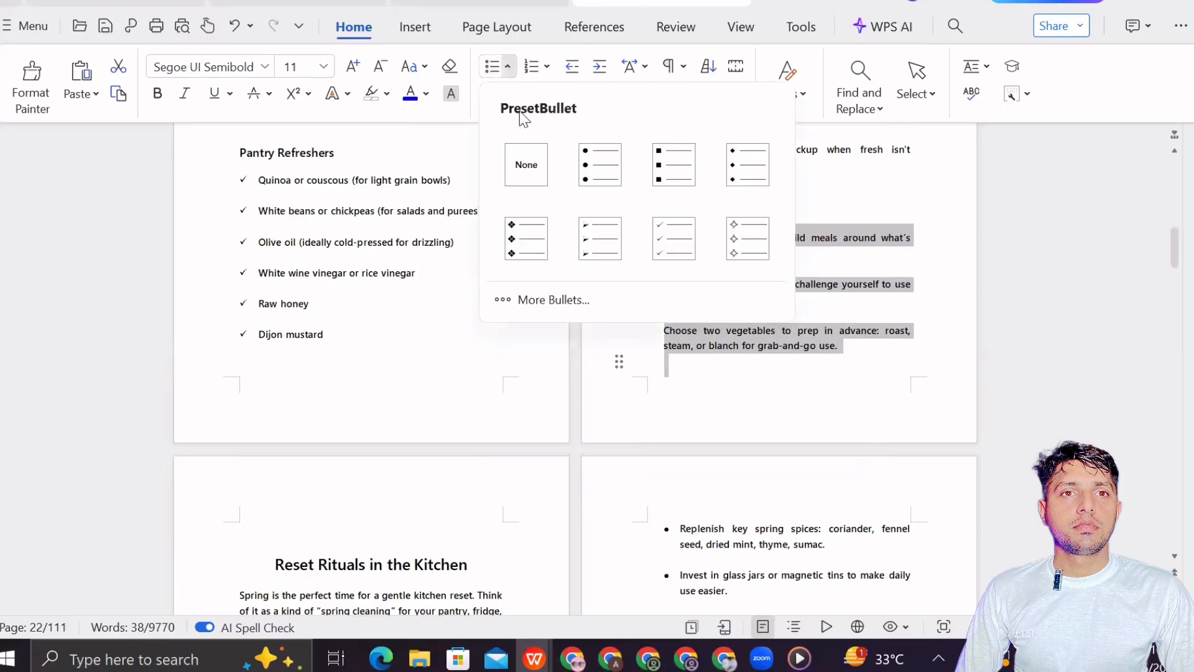
{"action": "left_click", "coordinate": [594, 242]}
{"action": "left_click", "coordinate": [771, 377]}
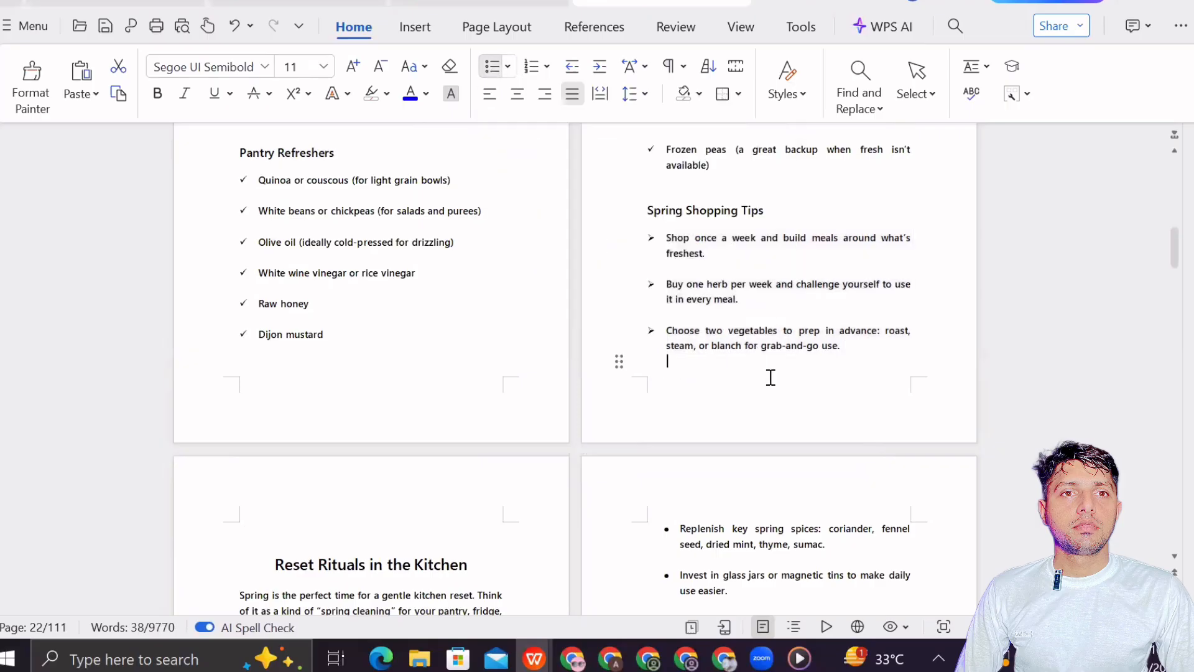
- Change the bullets of the four items under "Pantry Purge Checklist" to the arrowhead style
{"action": "scroll", "coordinate": [717, 297], "scroll_direction": "down", "scroll_amount": 6}
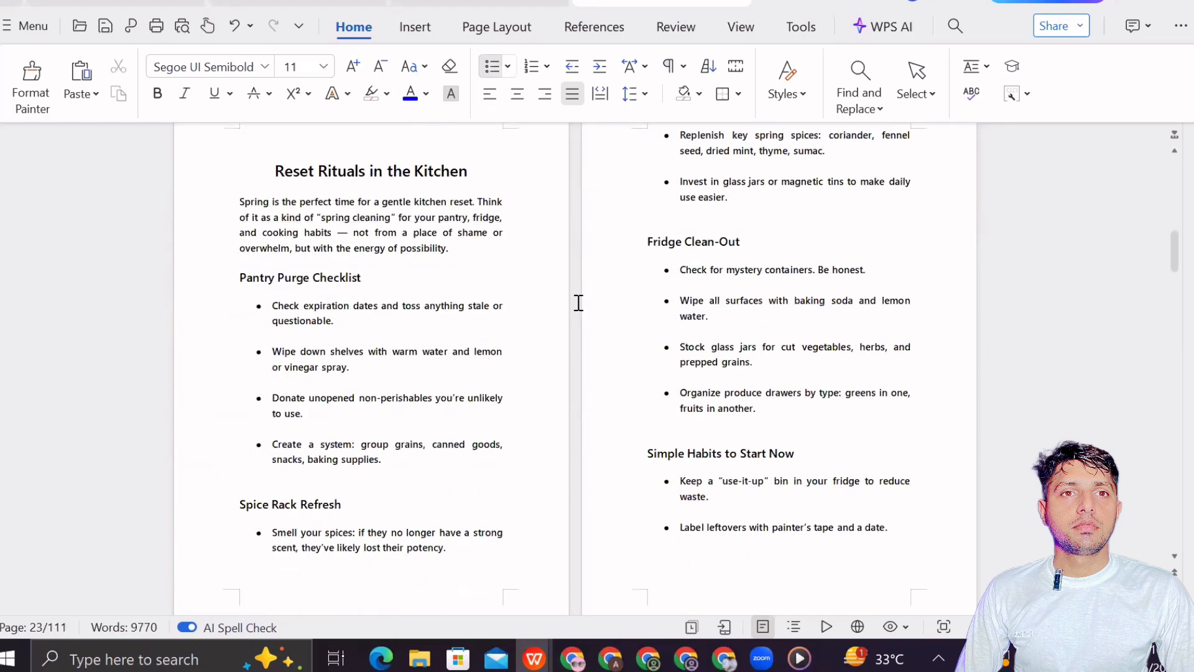
{"action": "left_click_drag", "start_coordinate": [254, 308], "coordinate": [373, 483]}
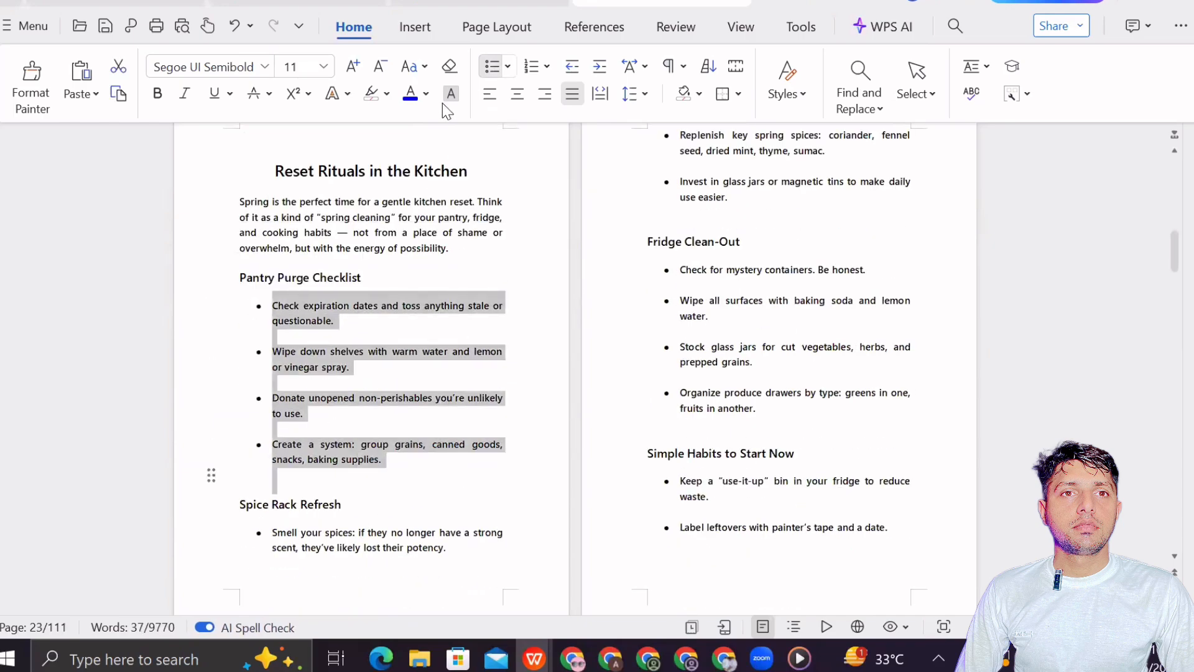
{"action": "left_click", "coordinate": [508, 69]}
{"action": "left_click", "coordinate": [507, 68]}
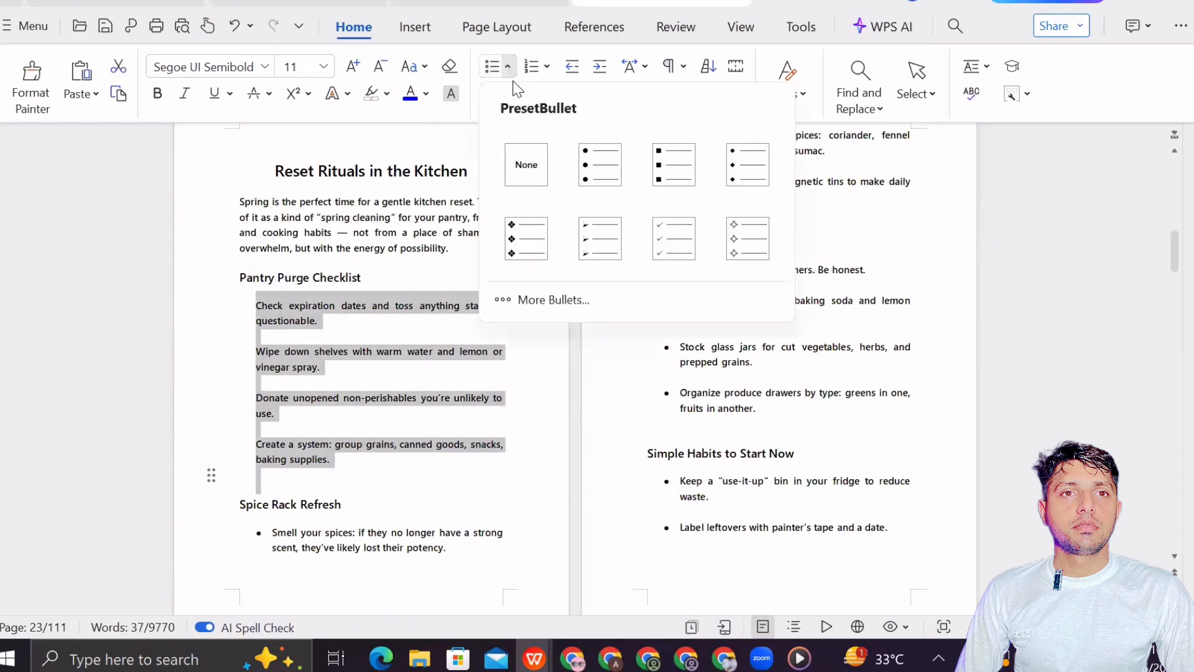
{"action": "left_click", "coordinate": [591, 239]}
{"action": "left_click", "coordinate": [385, 413]}
- Change the bullets of the whole "Spice Rack Refresh" list, including its items on the next page, to the arrowhead style
{"action": "scroll", "coordinate": [355, 349], "scroll_direction": "down", "scroll_amount": 3}
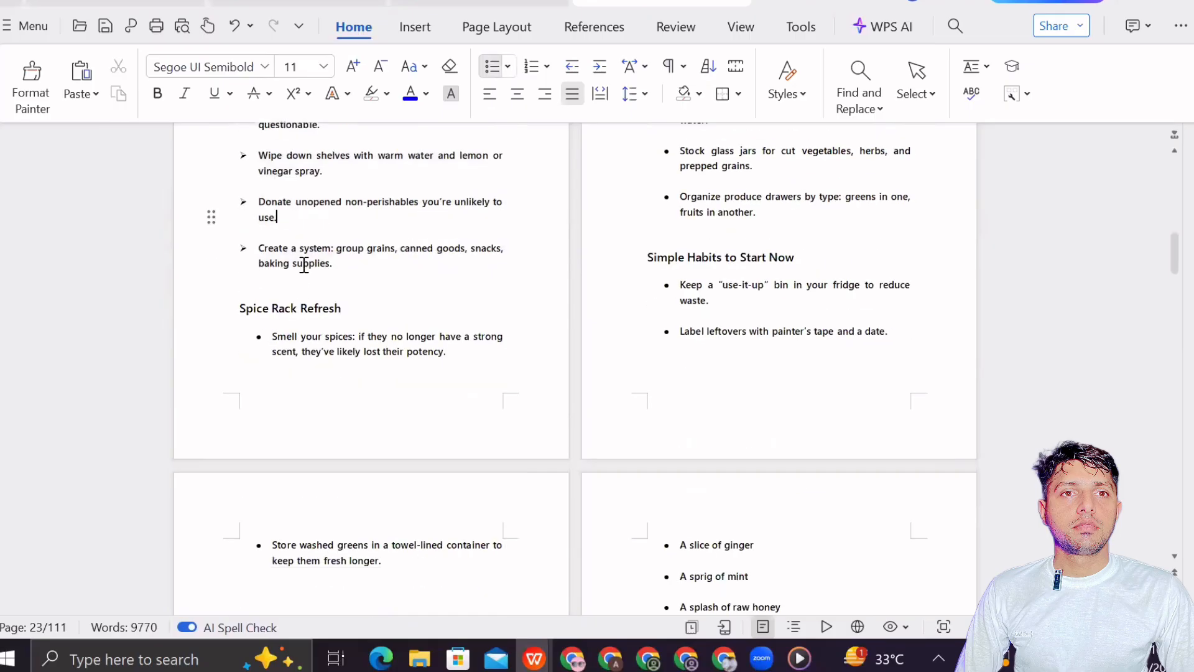
{"action": "scroll", "coordinate": [389, 298], "scroll_direction": "up", "scroll_amount": 2}
{"action": "scroll", "coordinate": [690, 243], "scroll_direction": "up", "scroll_amount": 3}
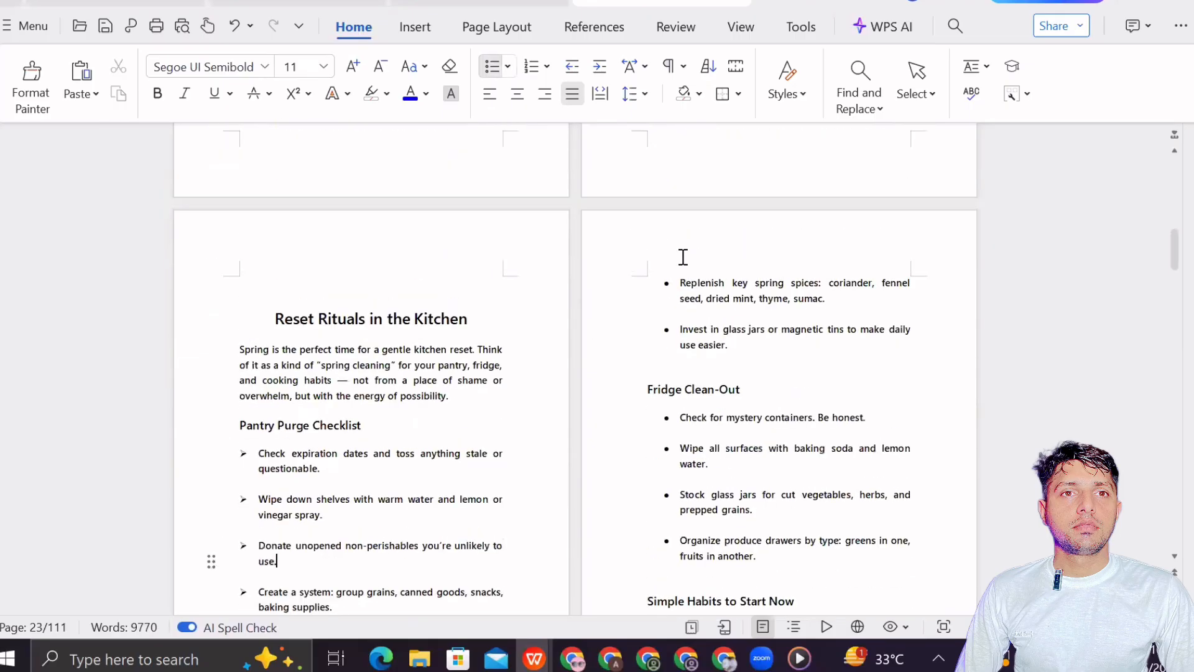
{"action": "scroll", "coordinate": [647, 301], "scroll_direction": "down", "scroll_amount": 4}
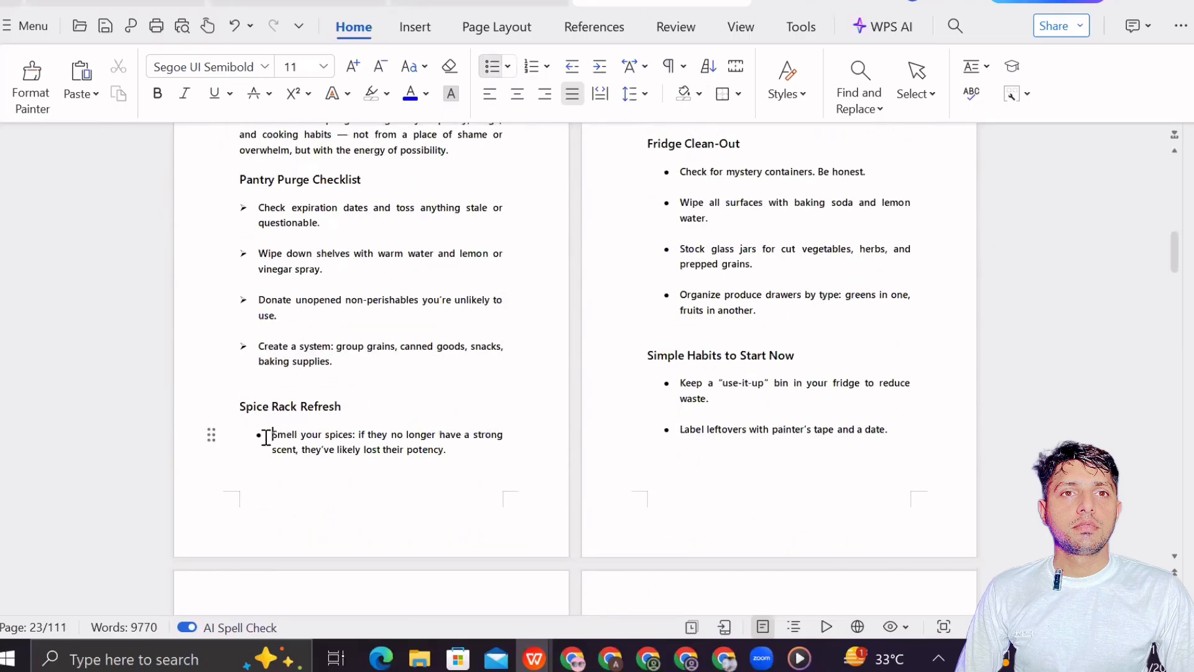
{"action": "left_click_drag", "start_coordinate": [267, 439], "coordinate": [752, 144]}
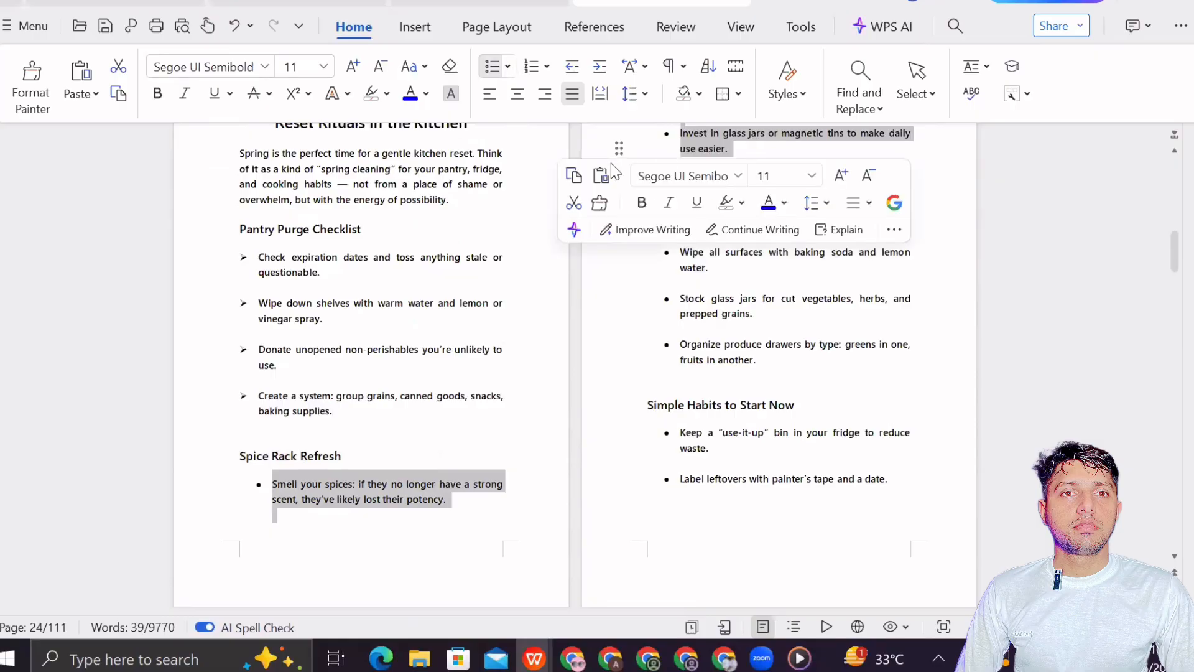
{"action": "left_click", "coordinate": [508, 66]}
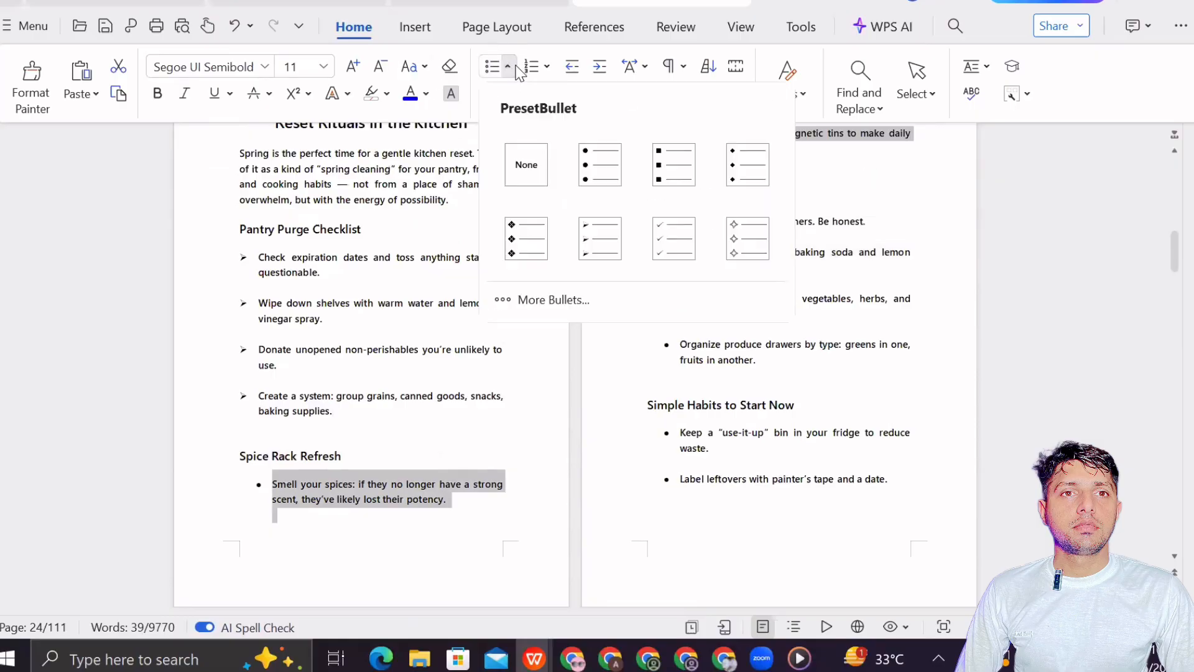
{"action": "left_click", "coordinate": [604, 246]}
- Change the bullets of the four items under "Fridge Clean-Out" to the arrowhead style
{"action": "left_click_drag", "start_coordinate": [657, 220], "coordinate": [755, 360]}
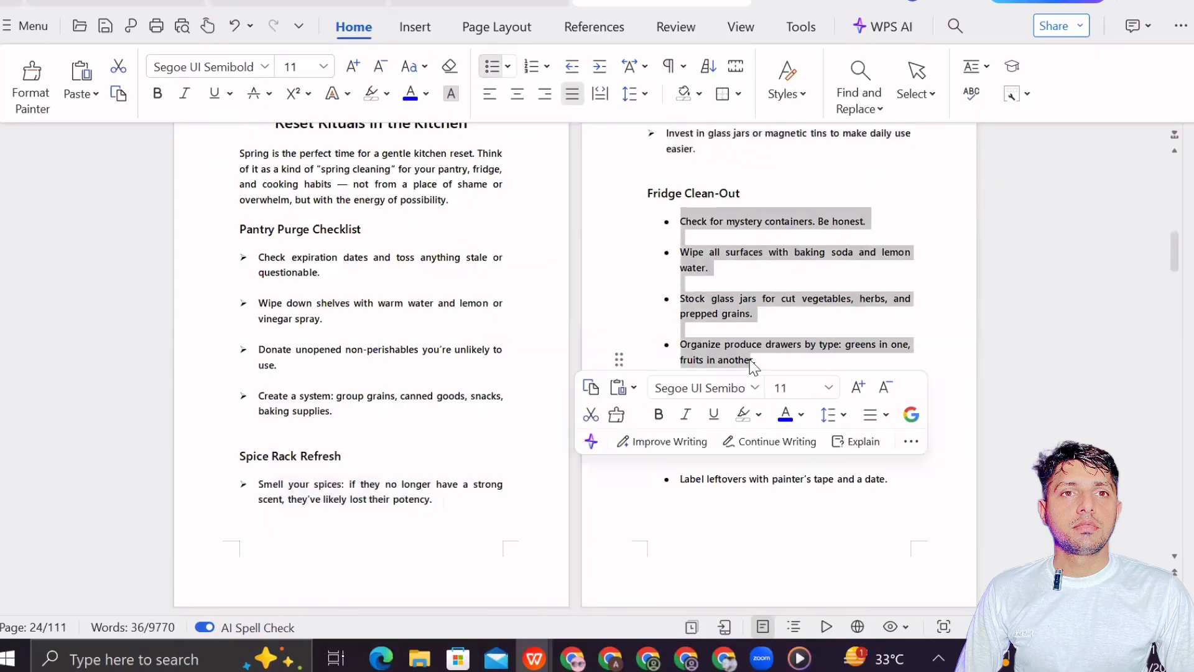
{"action": "left_click", "coordinate": [508, 66]}
{"action": "left_click", "coordinate": [594, 238]}
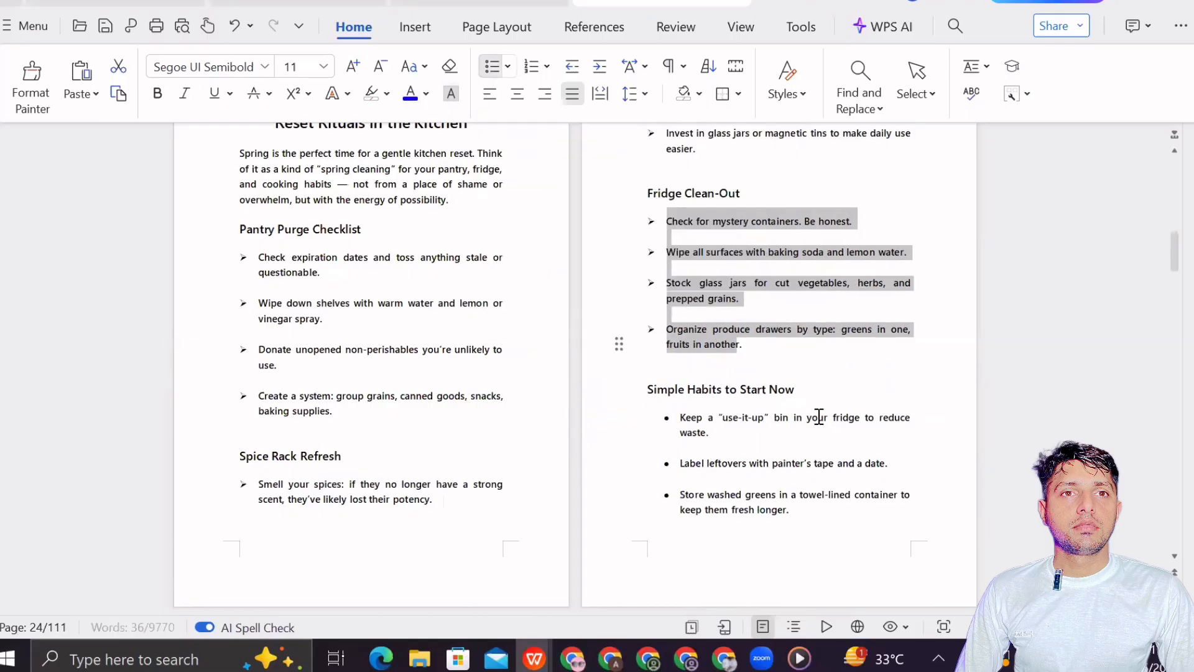
{"action": "left_click", "coordinate": [849, 381]}
- Change the bullets of the three items under "Simple Habits to Start Now" to the arrowhead style
{"action": "left_click_drag", "start_coordinate": [656, 415], "coordinate": [768, 552]}
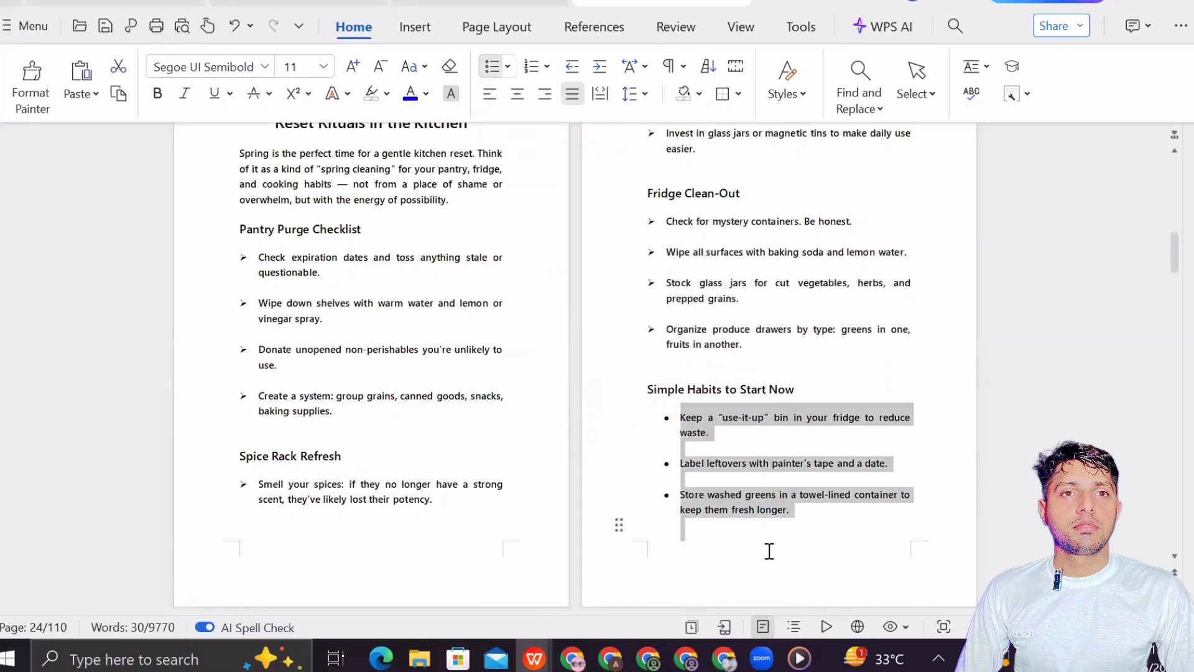
{"action": "left_click", "coordinate": [508, 66]}
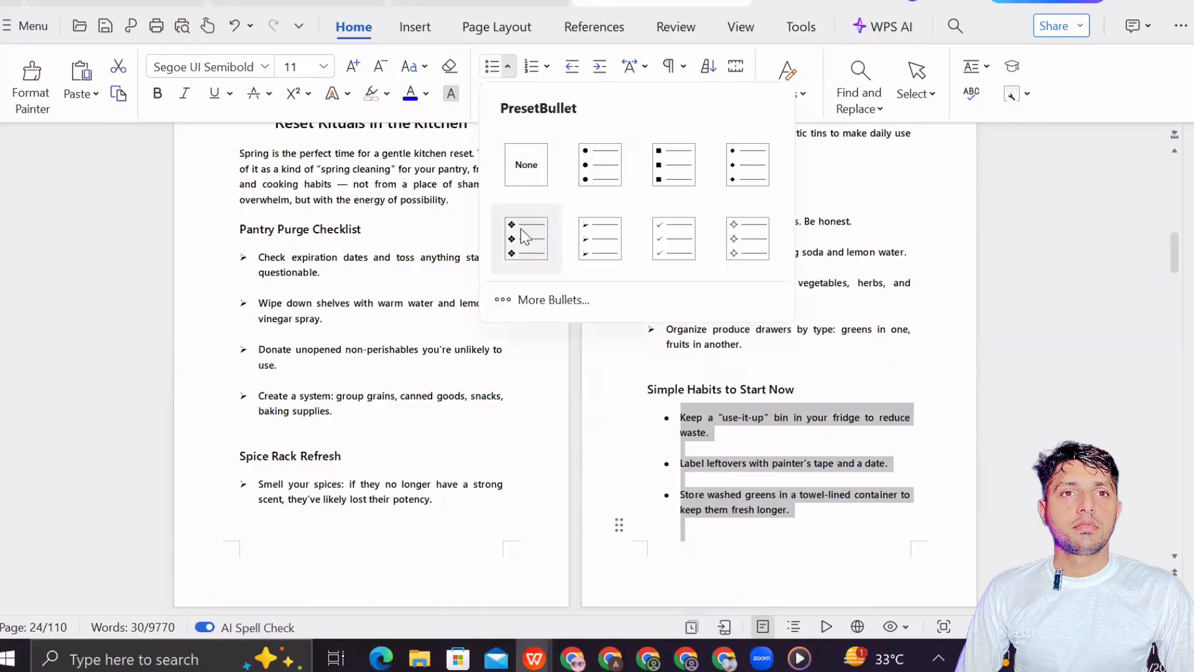
{"action": "left_click", "coordinate": [584, 239]}
{"action": "left_click", "coordinate": [906, 423]}
- Center all subheadings with the same formatting as "Fridge Clean-Out" throughout the manuscript and set their font size to 14
{"action": "scroll", "coordinate": [752, 261], "scroll_direction": "up", "scroll_amount": 1}
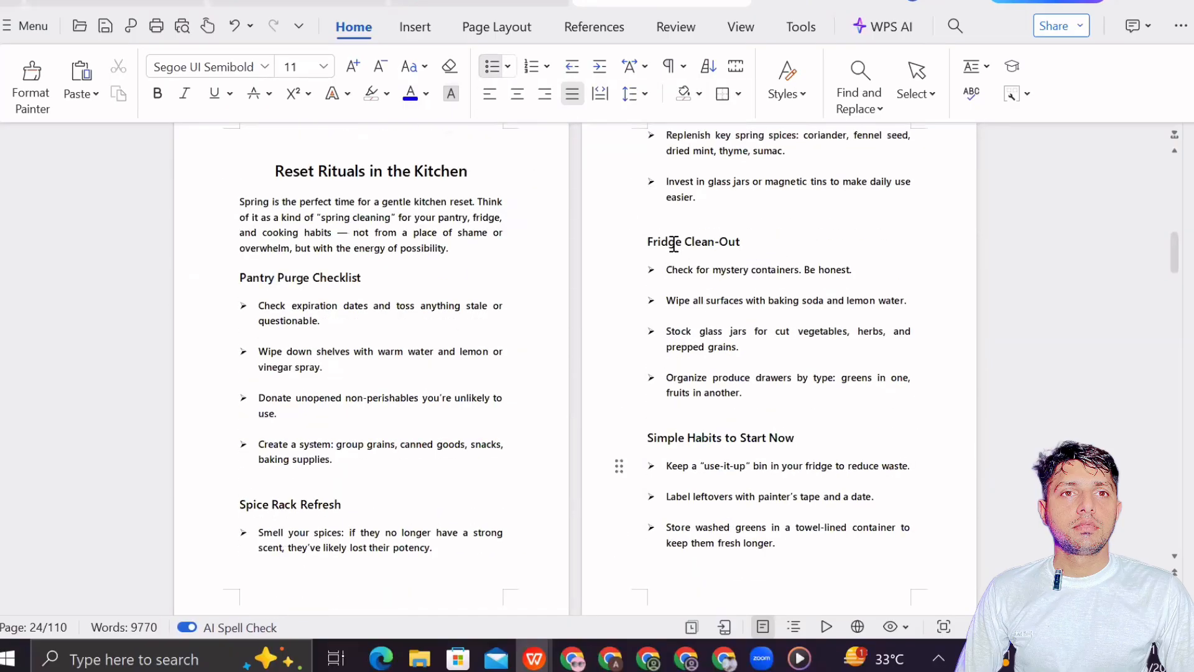
{"action": "left_click", "coordinate": [687, 239]}
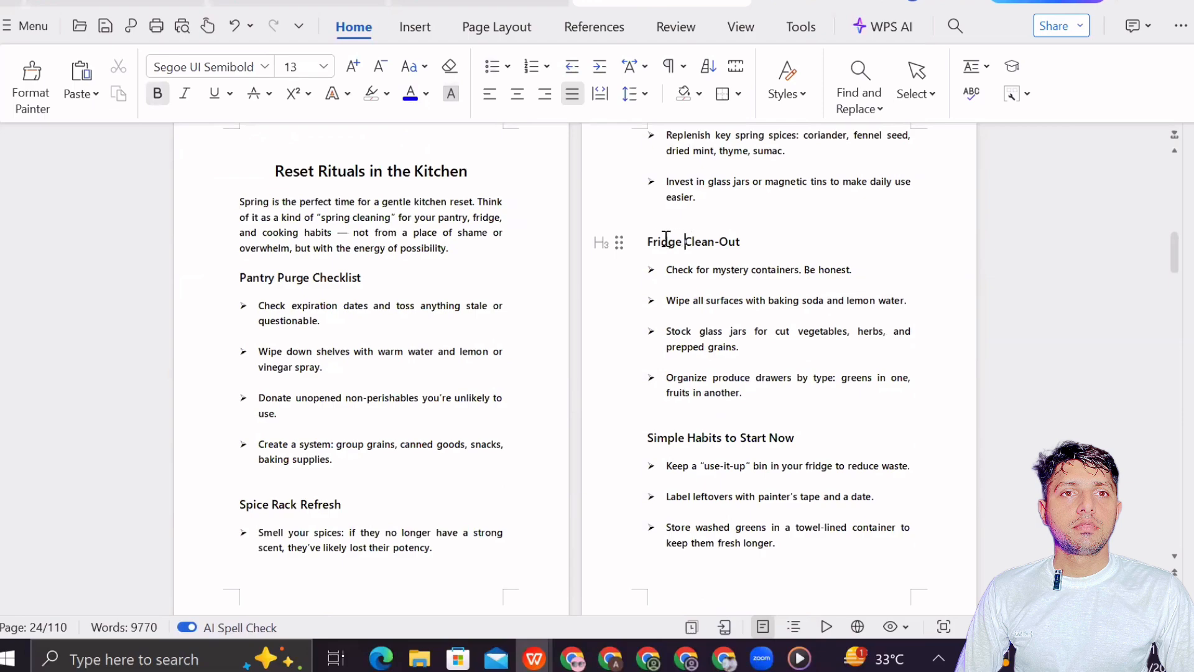
{"action": "left_click_drag", "start_coordinate": [649, 237], "coordinate": [742, 241]}
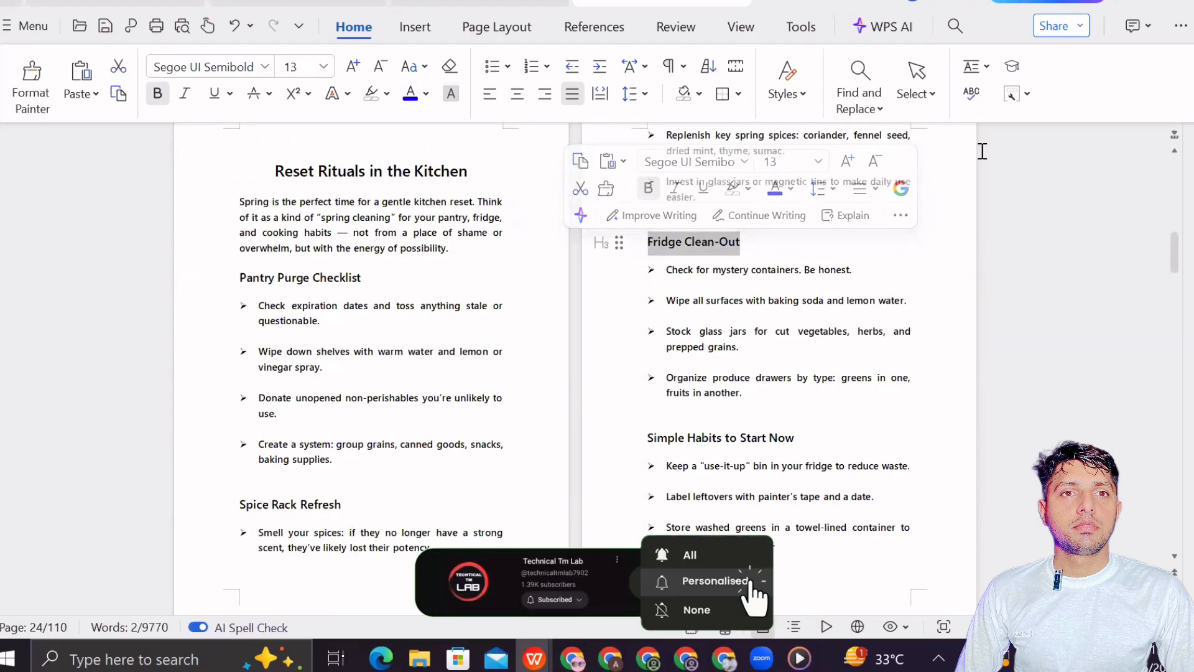
{"action": "left_click", "coordinate": [917, 93]}
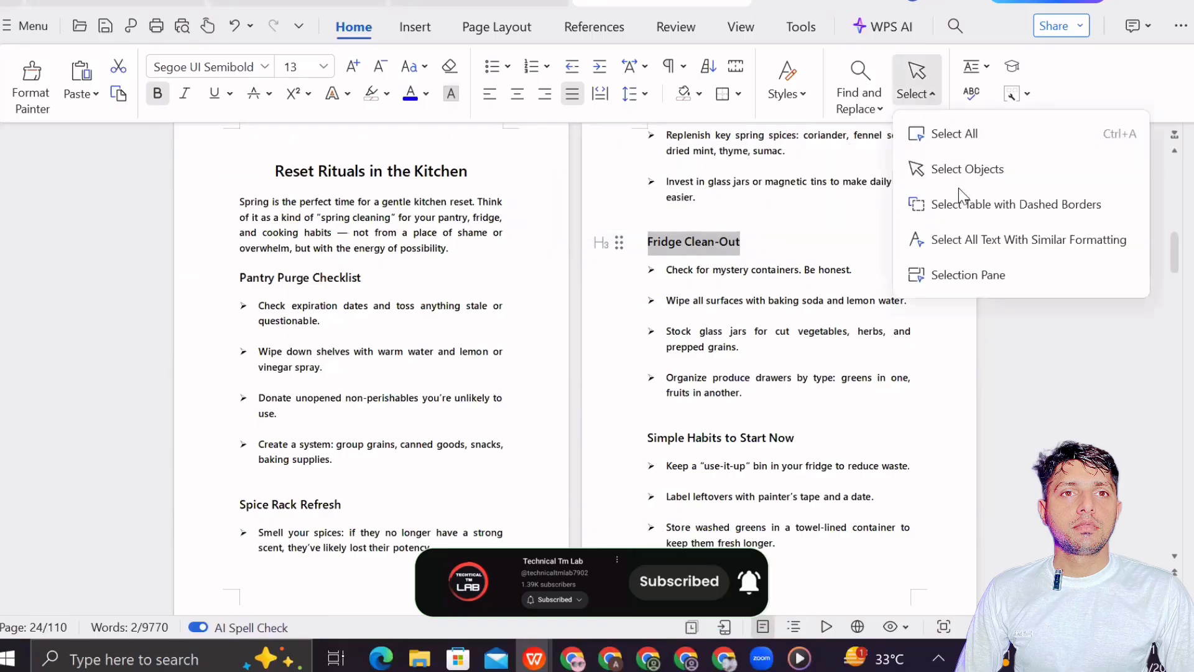
{"action": "left_click", "coordinate": [970, 239]}
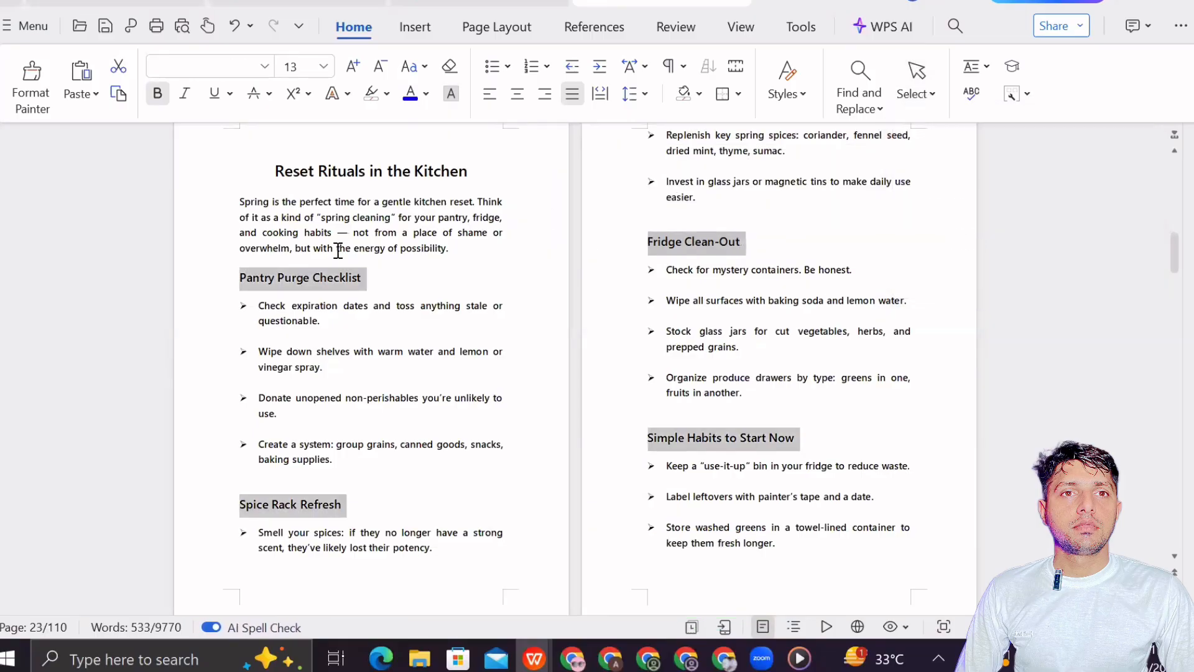
{"action": "scroll", "coordinate": [435, 316], "scroll_direction": "down", "scroll_amount": 10}
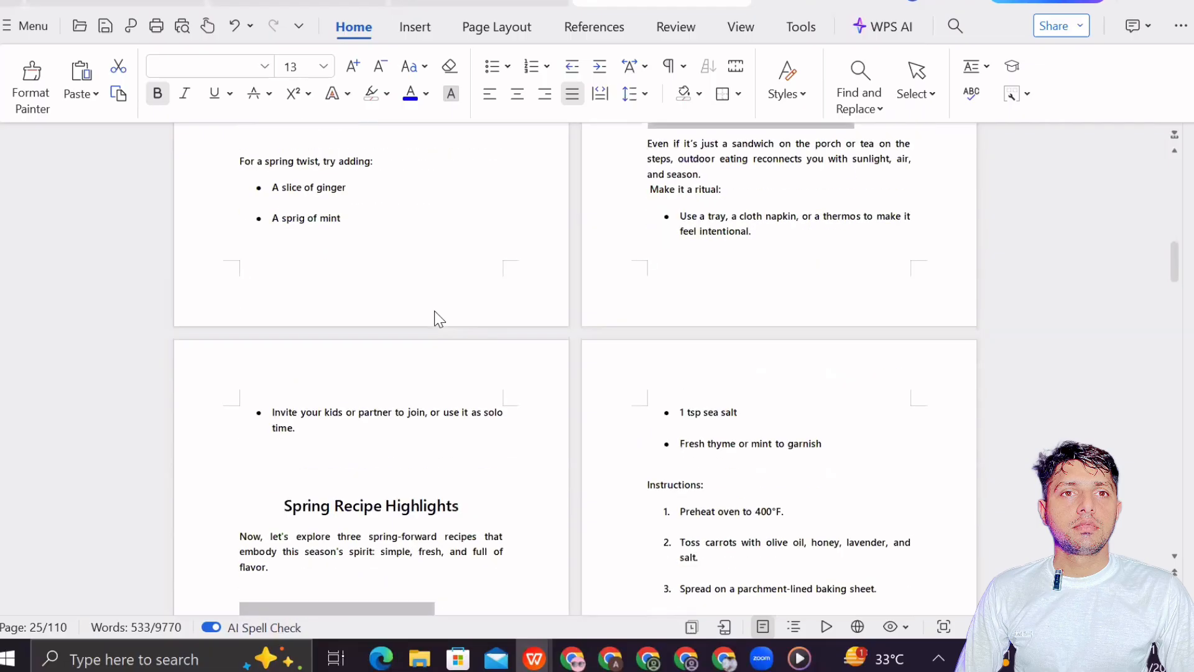
{"action": "scroll", "coordinate": [437, 316], "scroll_direction": "up", "scroll_amount": 15}
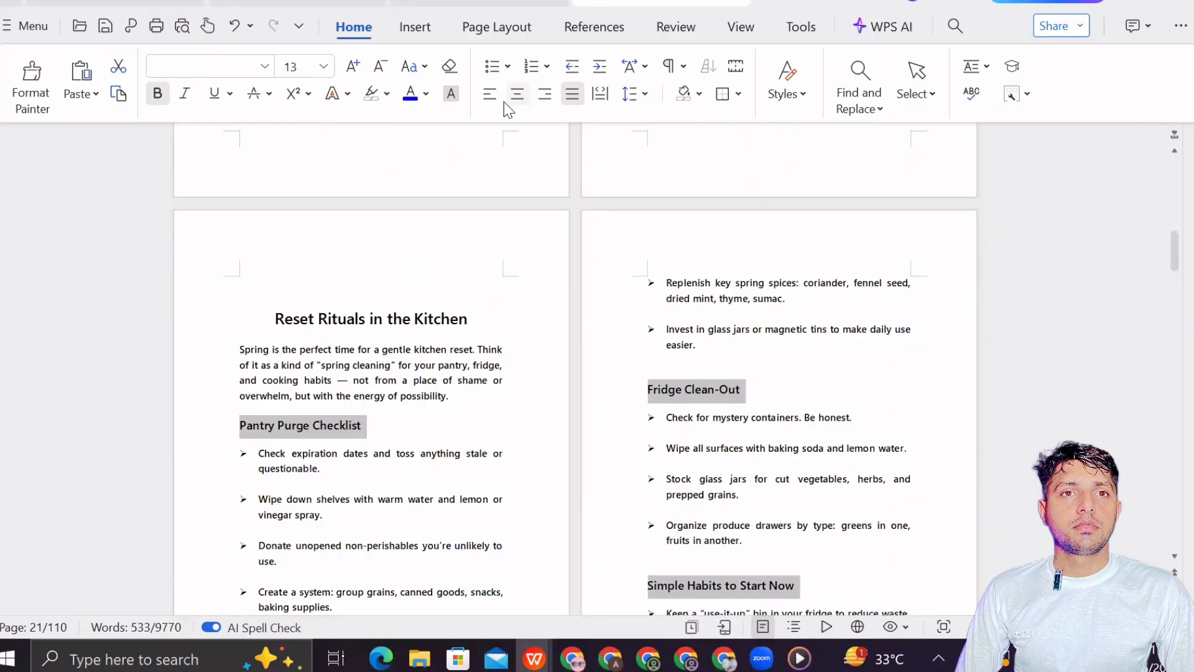
{"action": "left_click", "coordinate": [520, 99]}
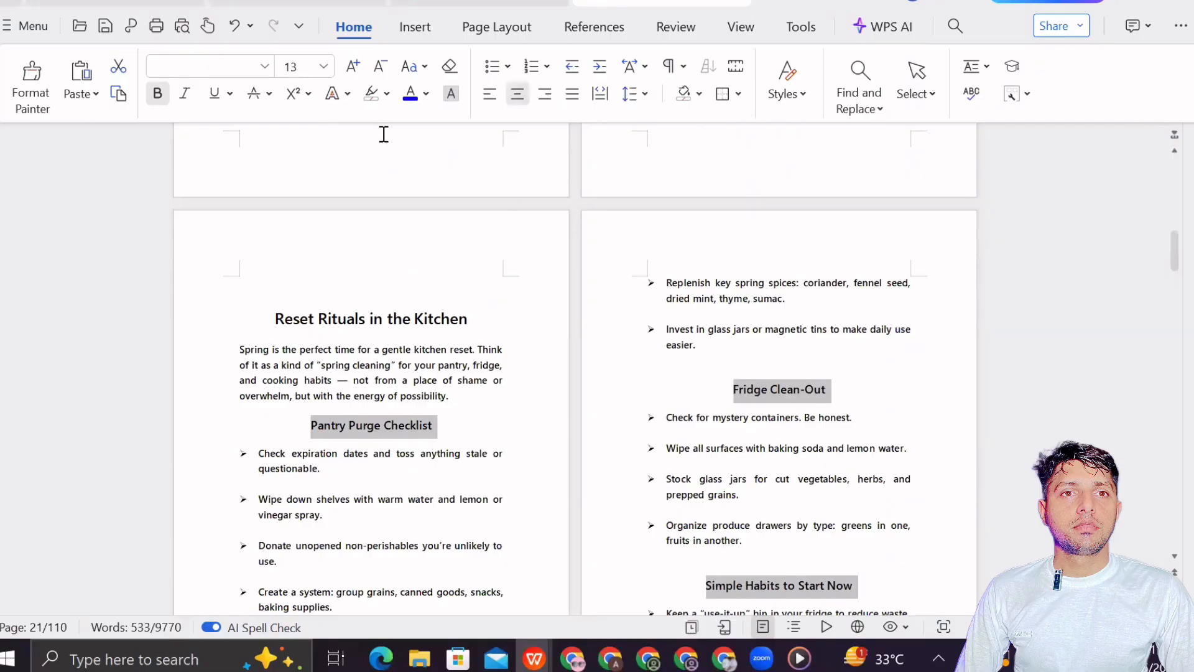
{"action": "left_click", "coordinate": [356, 67]}
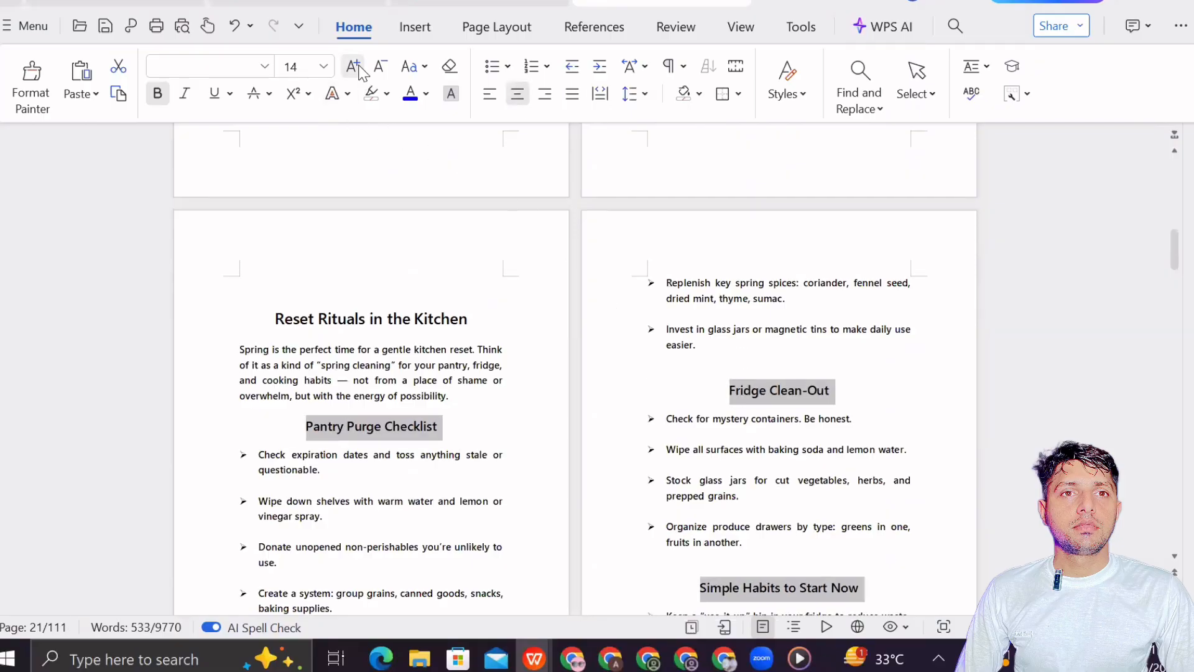
{"action": "left_click", "coordinate": [697, 398]}
- Delete the empty line above the heading "Simple Spring Rituals to Reconnect and Refresh"
{"action": "scroll", "coordinate": [672, 311], "scroll_direction": "down", "scroll_amount": 4}
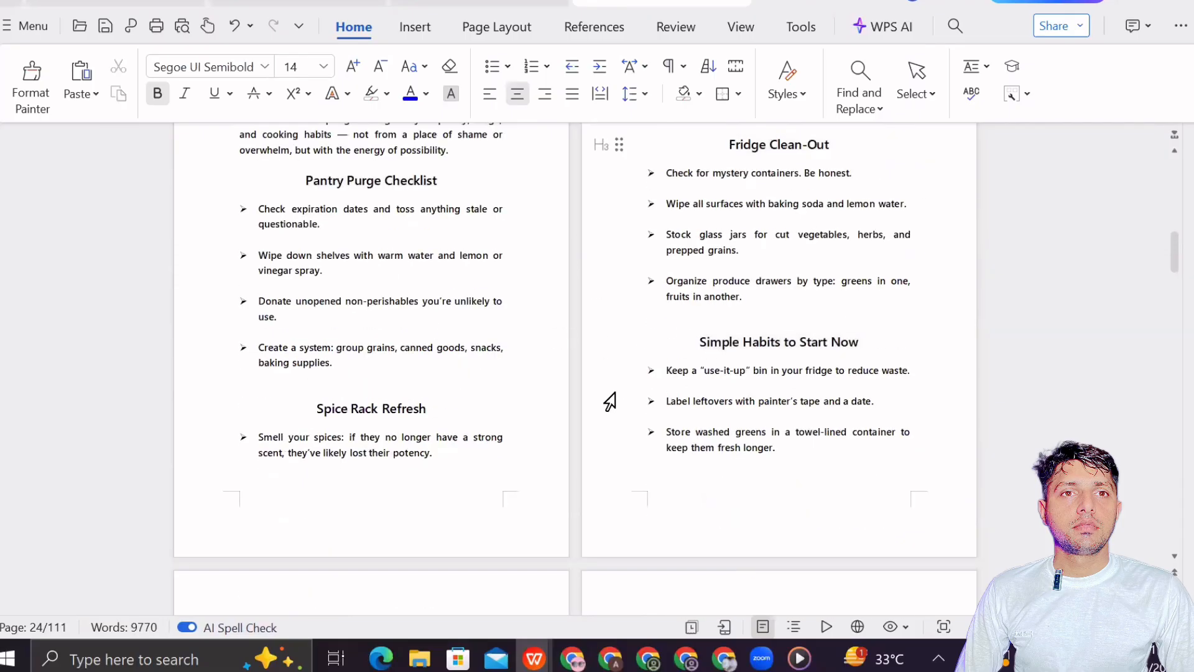
{"action": "scroll", "coordinate": [488, 382], "scroll_direction": "down", "scroll_amount": 6}
{"action": "scroll", "coordinate": [664, 353], "scroll_direction": "down", "scroll_amount": 1}
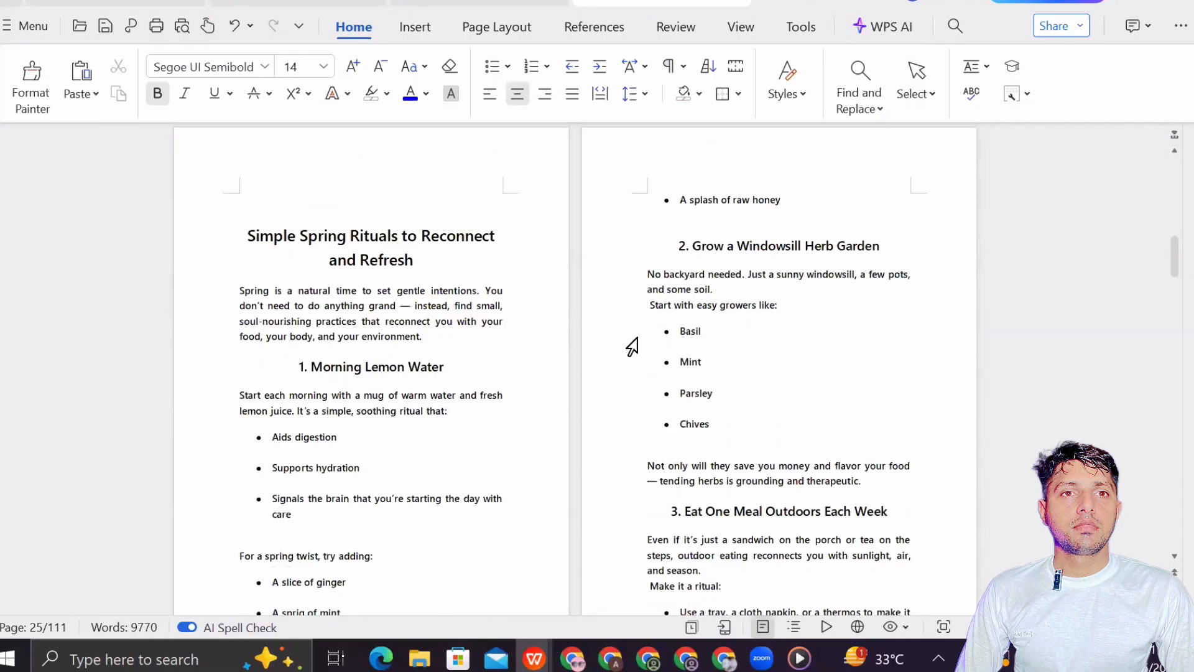
{"action": "left_click", "coordinate": [264, 210]}
{"action": "left_click", "coordinate": [245, 201]}
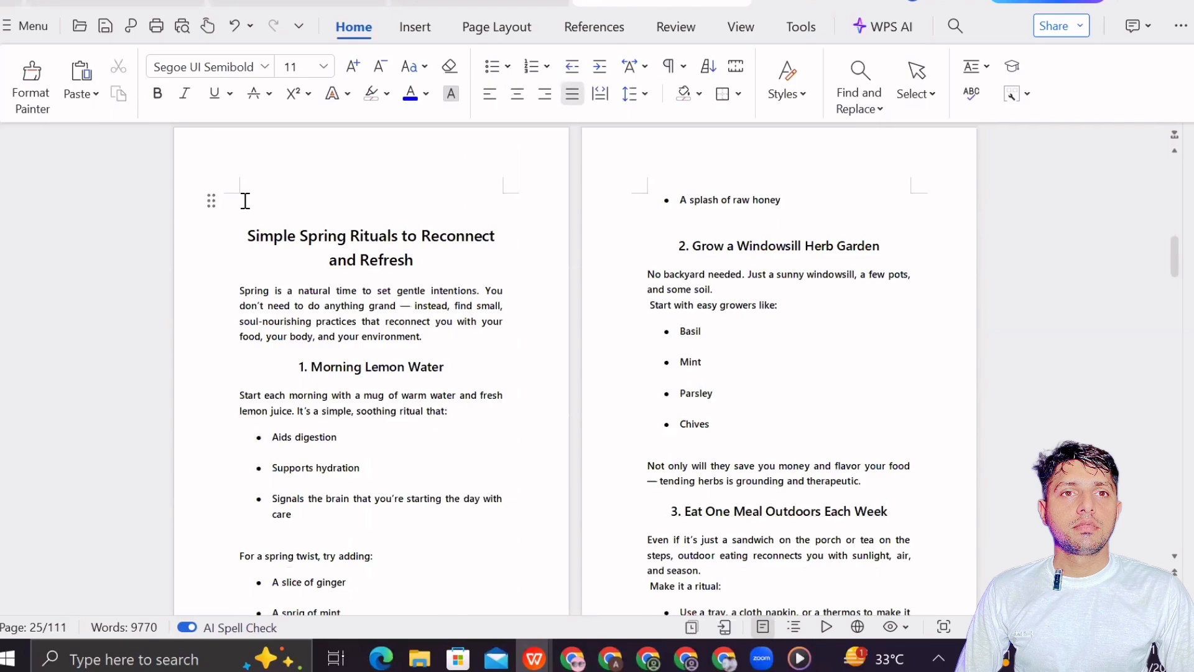
{"action": "key", "text": "Delete"}
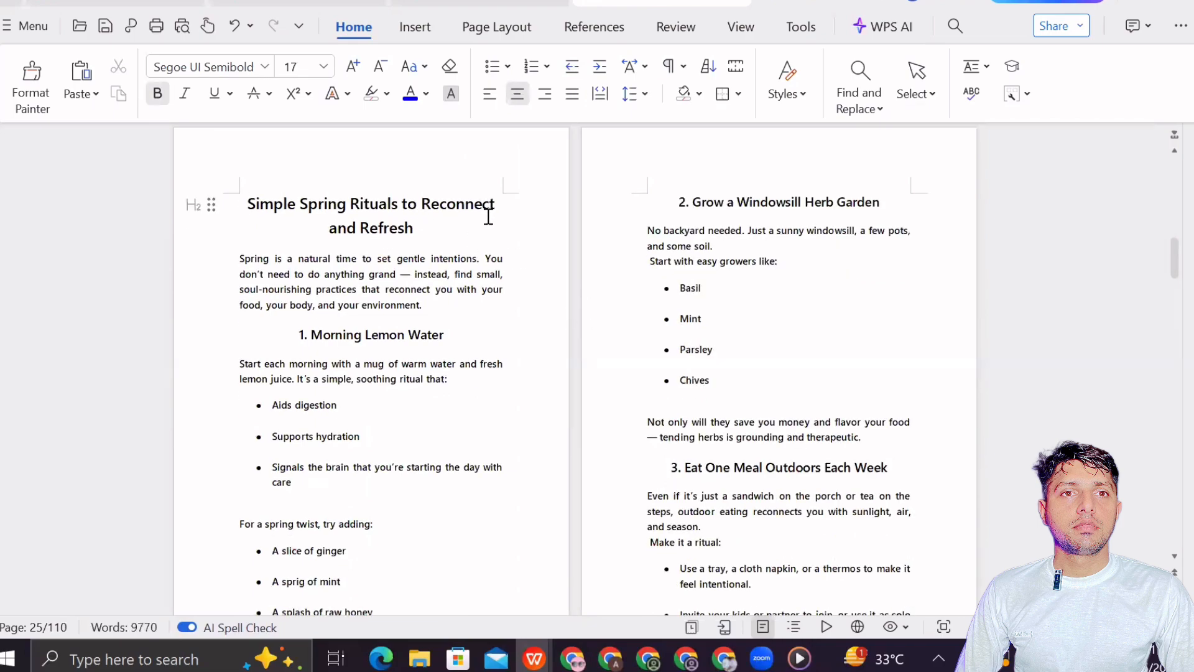
- Change the bullets of both three-item lists under "1. Morning Lemon Water" to the arrowhead style
{"action": "scroll", "coordinate": [405, 336], "scroll_direction": "down", "scroll_amount": 3}
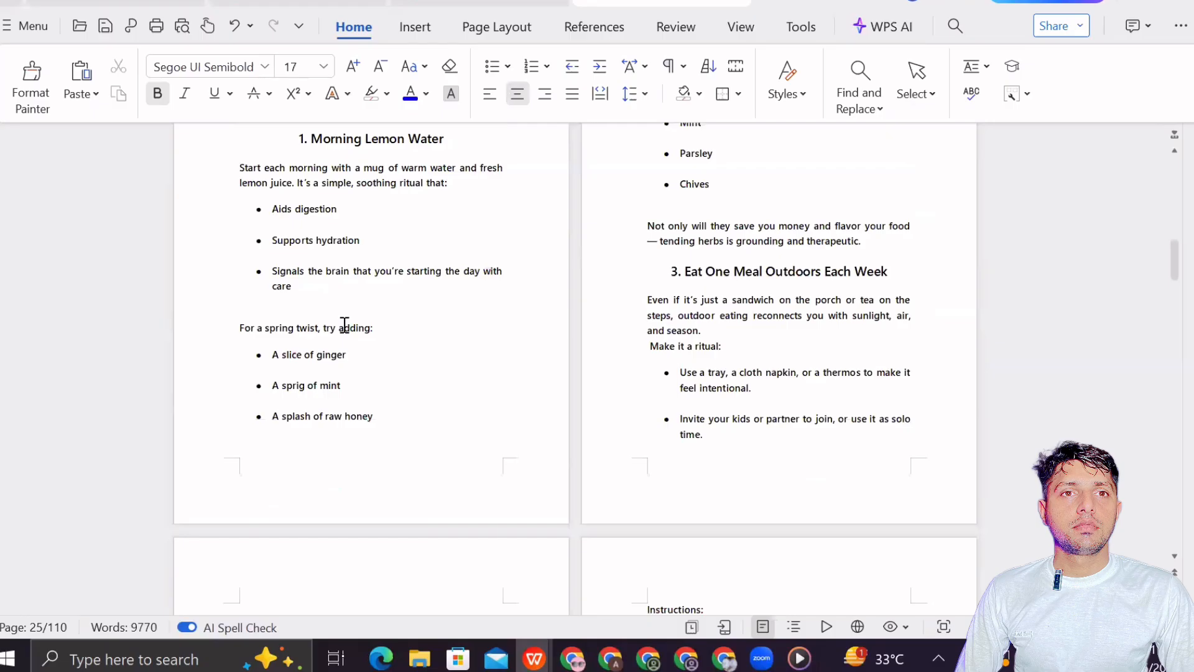
{"action": "left_click_drag", "start_coordinate": [272, 209], "coordinate": [309, 296]}
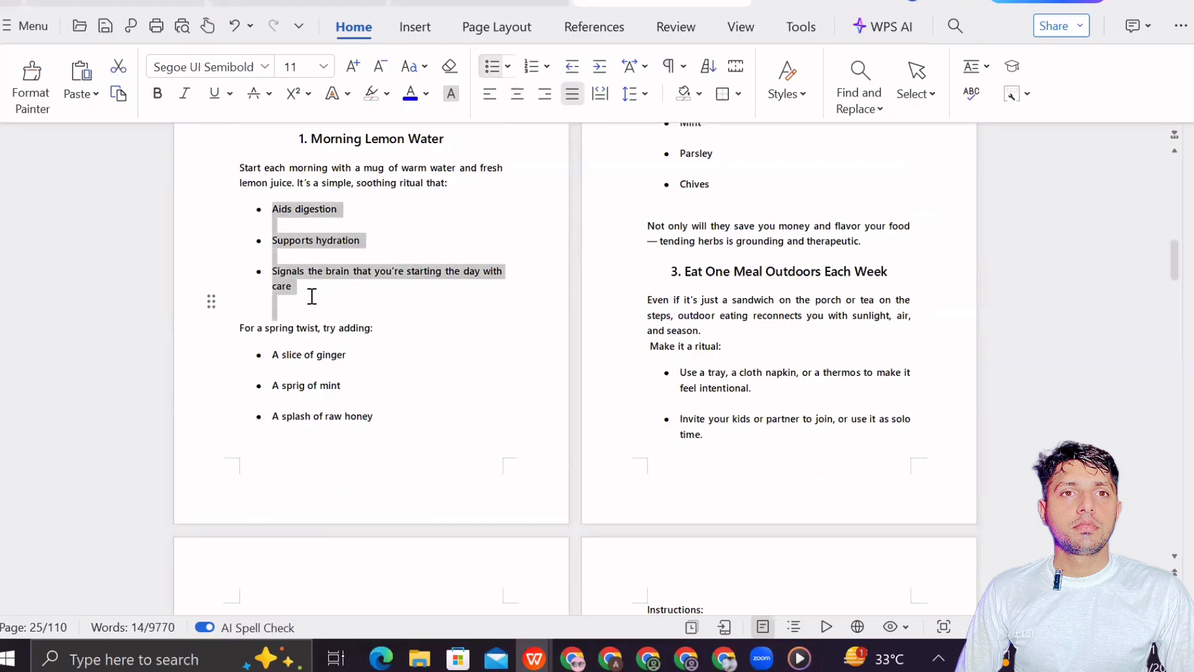
{"action": "left_click", "coordinate": [507, 67]}
{"action": "left_click", "coordinate": [600, 241]}
{"action": "left_click_drag", "start_coordinate": [263, 344], "coordinate": [428, 564]}
{"action": "scroll", "coordinate": [431, 456], "scroll_direction": "up", "scroll_amount": 3}
{"action": "left_click", "coordinate": [507, 68]}
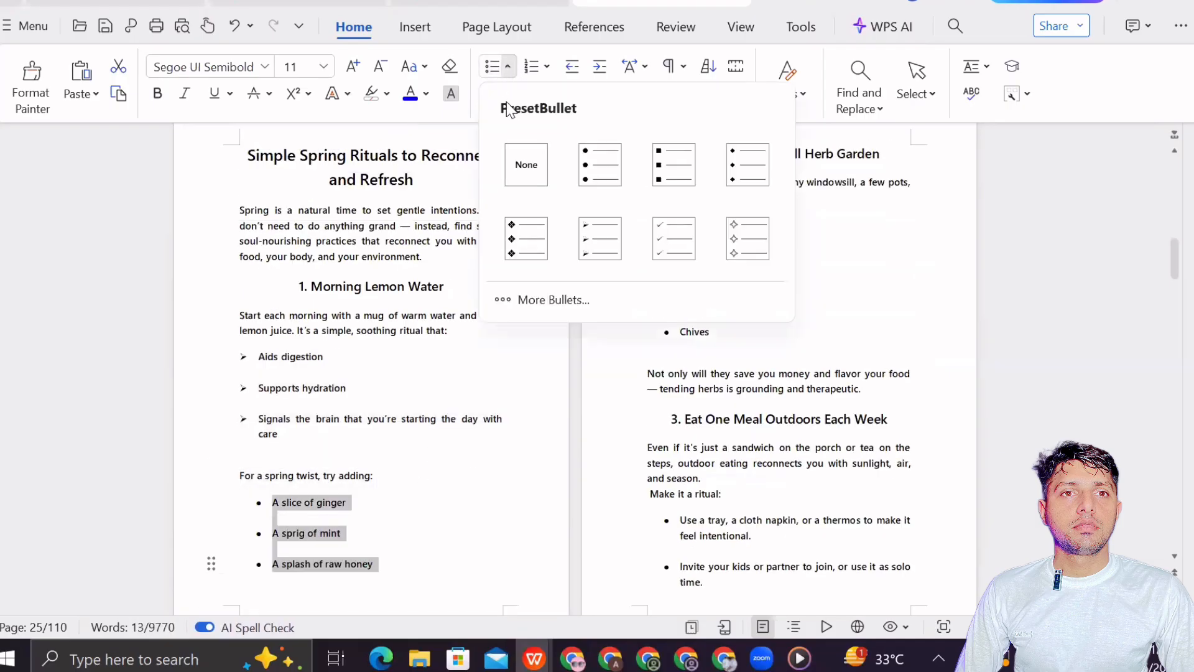
{"action": "left_click", "coordinate": [587, 241]}
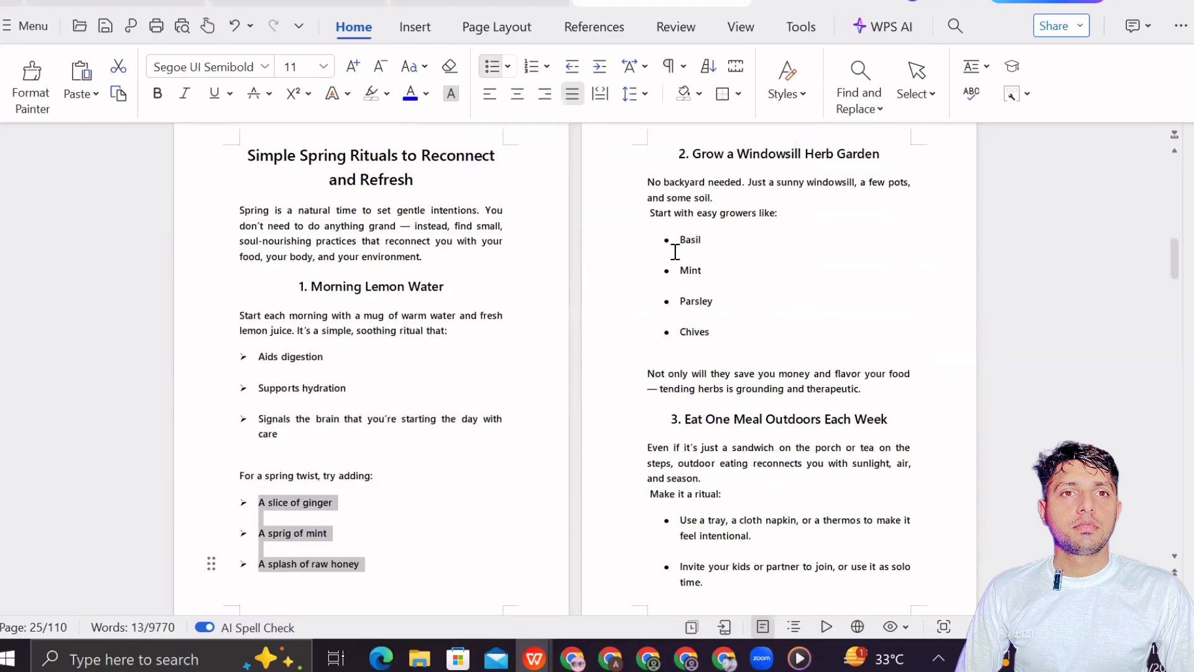
- Change the bullets of the four herbs under "2. Grow a Windowsill Herb Garden" to the hollow four-pointed star style
{"action": "left_click_drag", "start_coordinate": [658, 242], "coordinate": [708, 338]}
{"action": "left_click", "coordinate": [706, 323]}
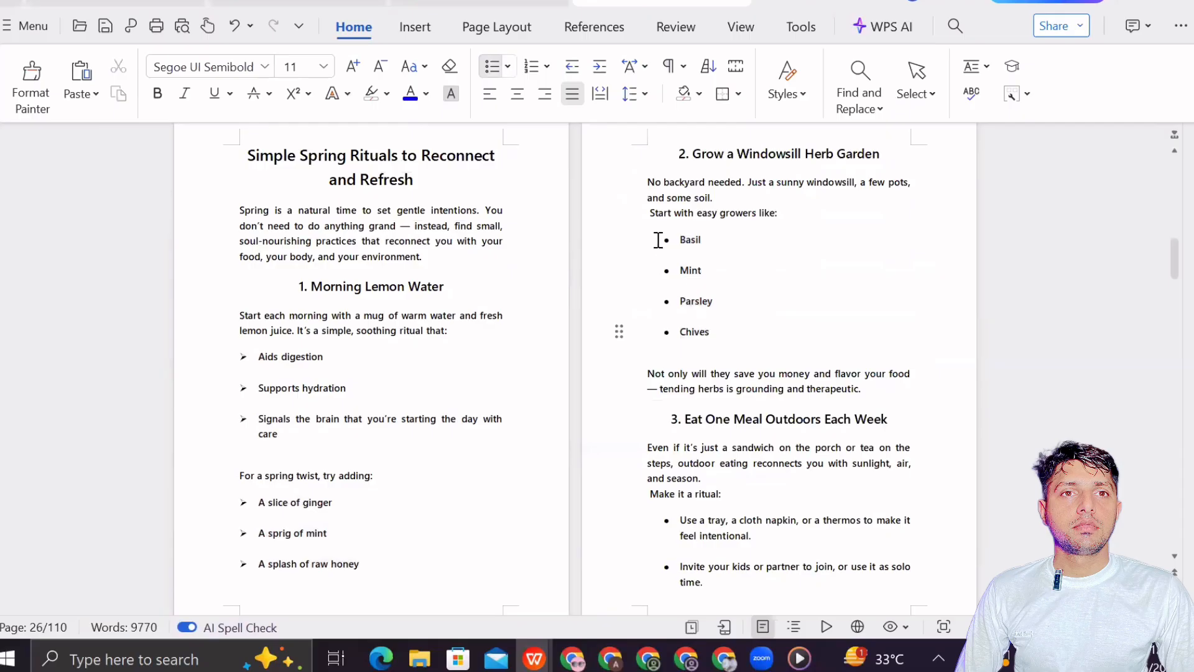
{"action": "left_click_drag", "start_coordinate": [658, 240], "coordinate": [738, 334]}
{"action": "left_click", "coordinate": [507, 66]}
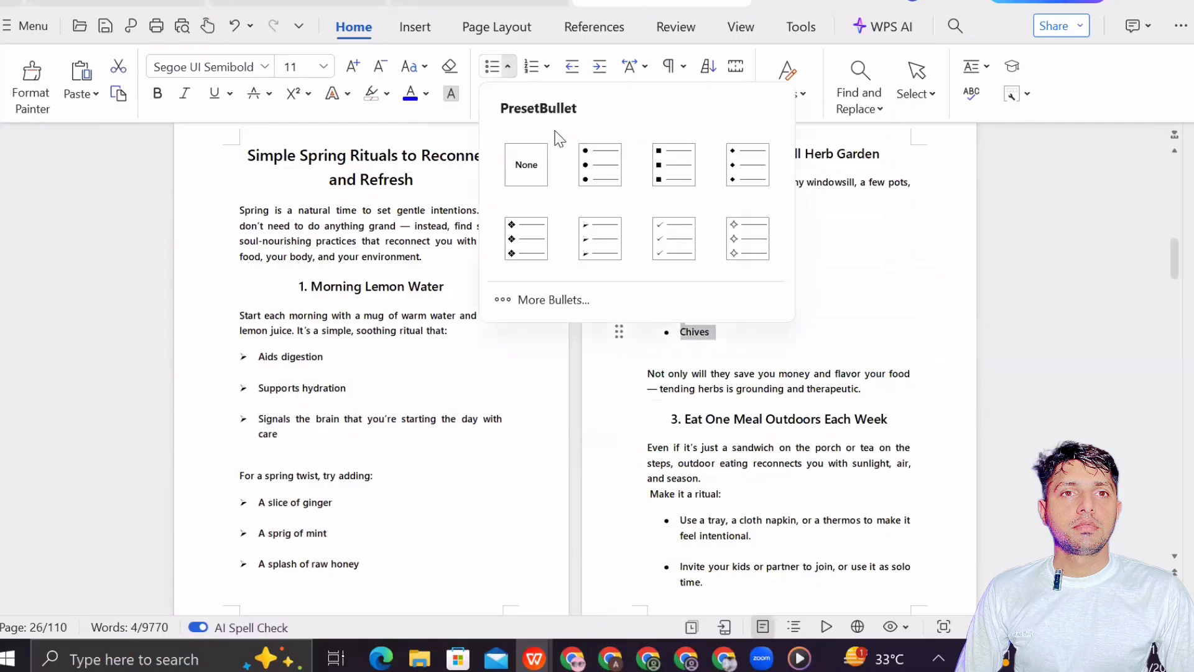
{"action": "left_click", "coordinate": [736, 243]}
{"action": "left_click", "coordinate": [819, 338]}
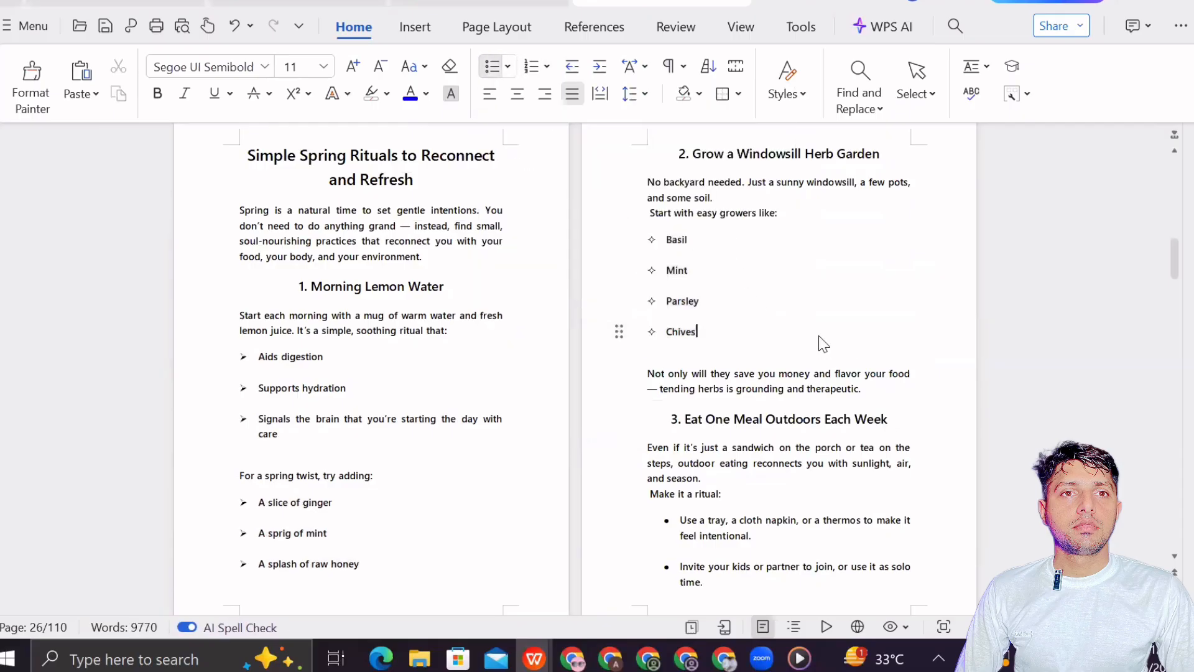
- Delete the empty line above the heading "Entertaining Tip: Host a 'Garden Awakening Brunch'"
{"action": "scroll", "coordinate": [715, 265], "scroll_direction": "down", "scroll_amount": 6}
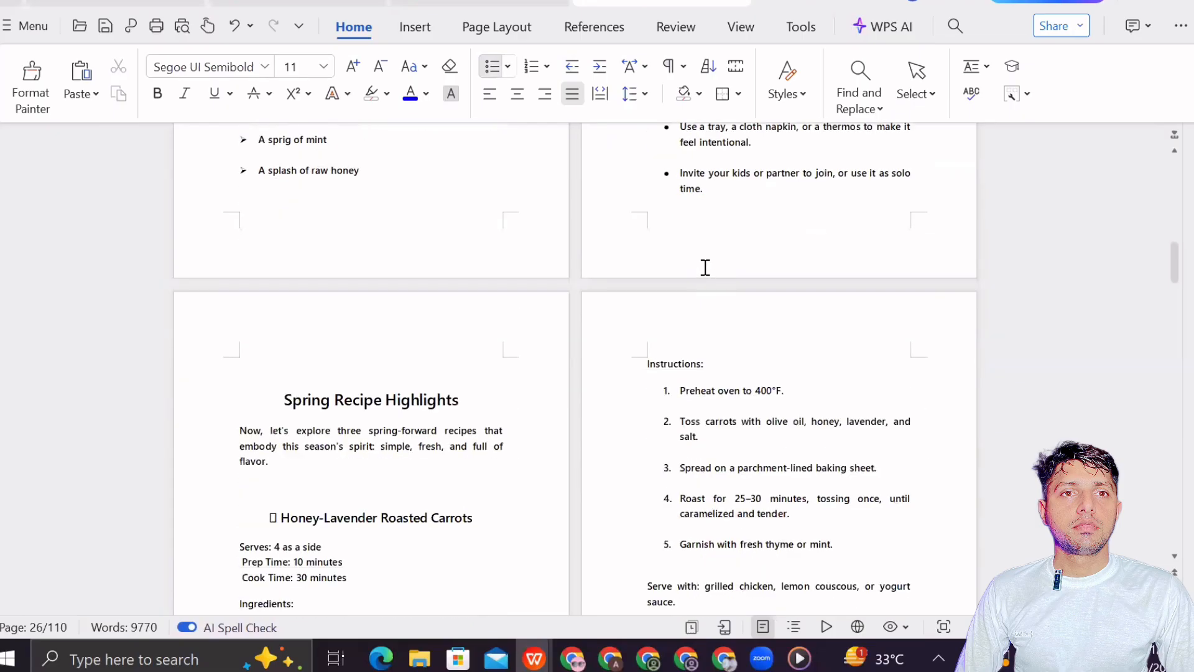
{"action": "scroll", "coordinate": [705, 268], "scroll_direction": "down", "scroll_amount": 3}
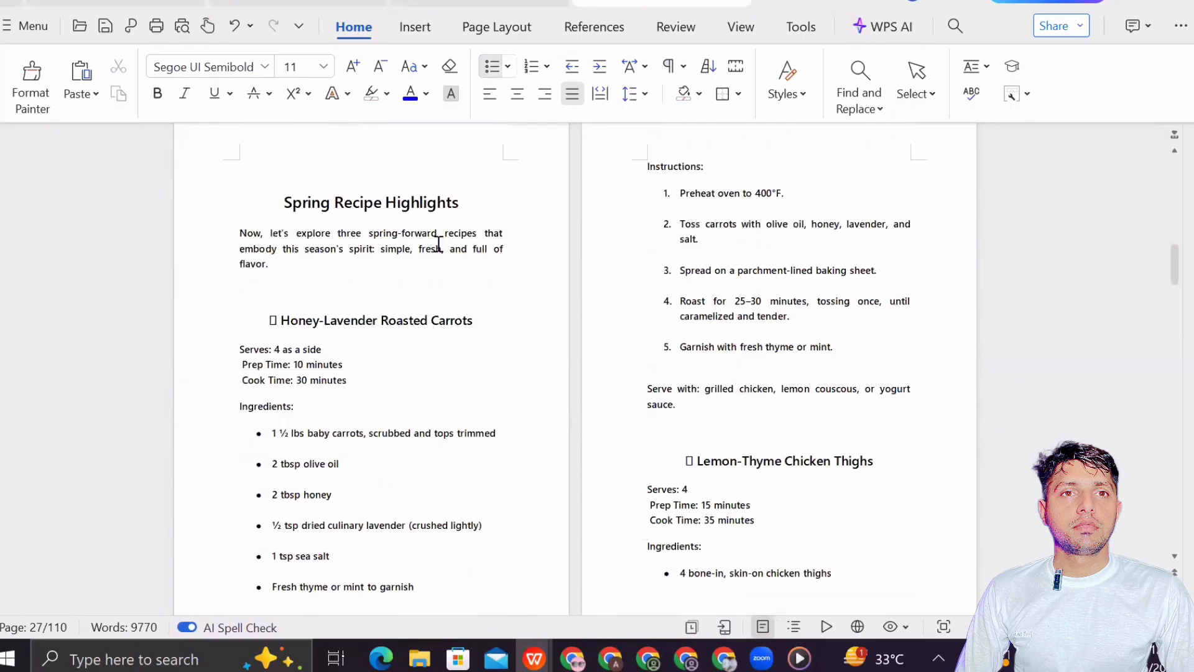
{"action": "scroll", "coordinate": [438, 243], "scroll_direction": "down", "scroll_amount": 17}
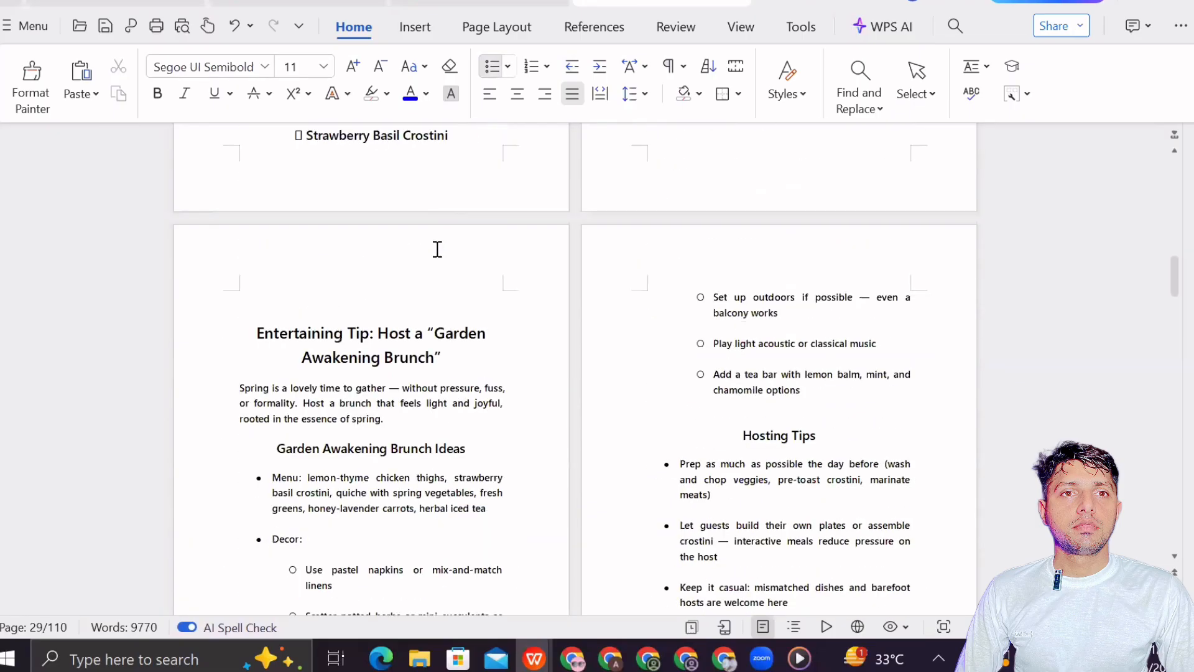
{"action": "scroll", "coordinate": [435, 248], "scroll_direction": "down", "scroll_amount": 3}
{"action": "scroll", "coordinate": [264, 274], "scroll_direction": "up", "scroll_amount": 4}
{"action": "left_click", "coordinate": [265, 346]}
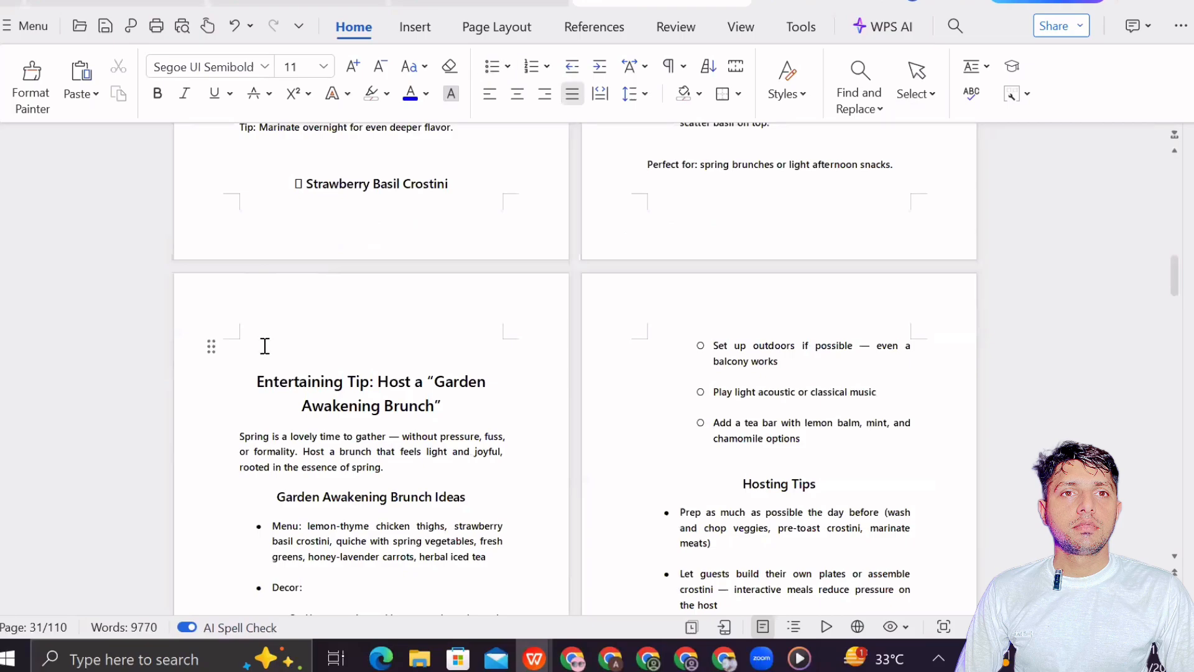
{"action": "key", "text": "Delete"}
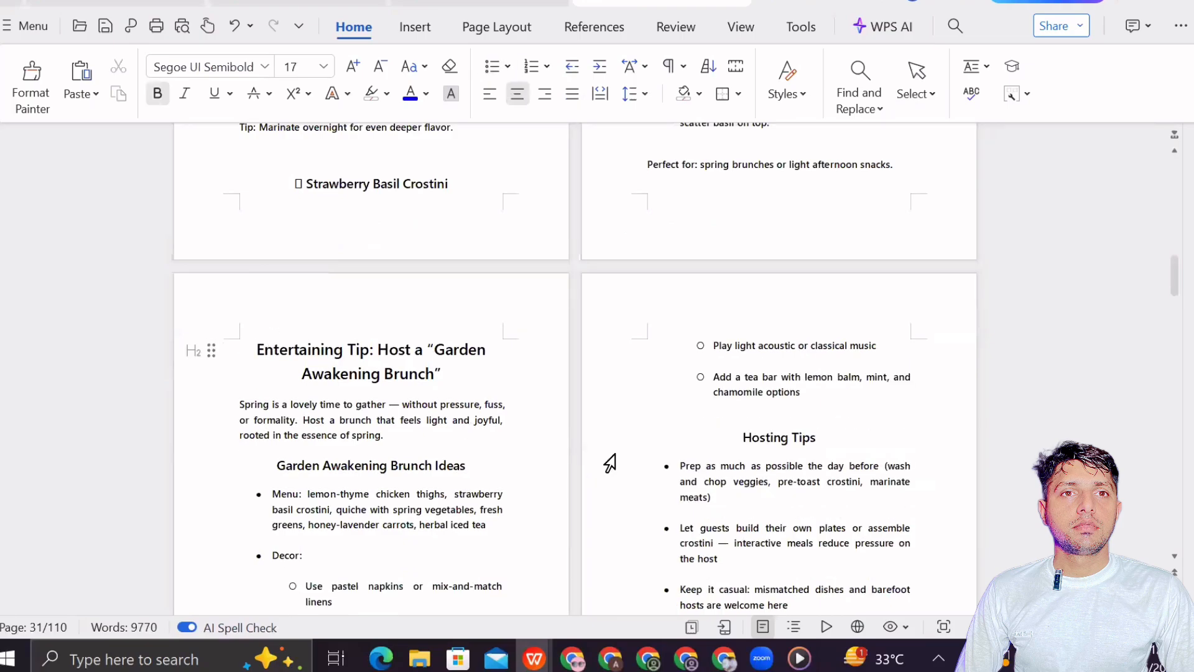
- Delete the empty line between the "Spring Recipe Highlights" introduction and the "Honey-Lavender Roasted Carrots" subheading
{"action": "scroll", "coordinate": [624, 453], "scroll_direction": "up", "scroll_amount": 3}
{"action": "scroll", "coordinate": [388, 372], "scroll_direction": "up", "scroll_amount": 5}
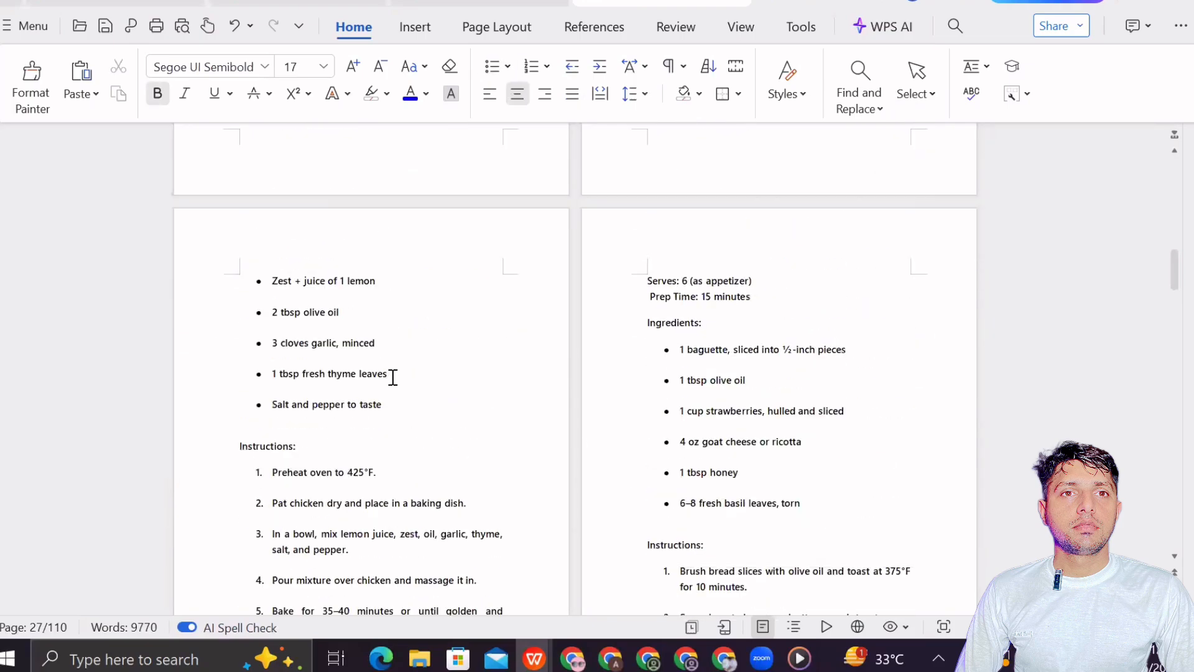
{"action": "scroll", "coordinate": [393, 377], "scroll_direction": "up", "scroll_amount": 9}
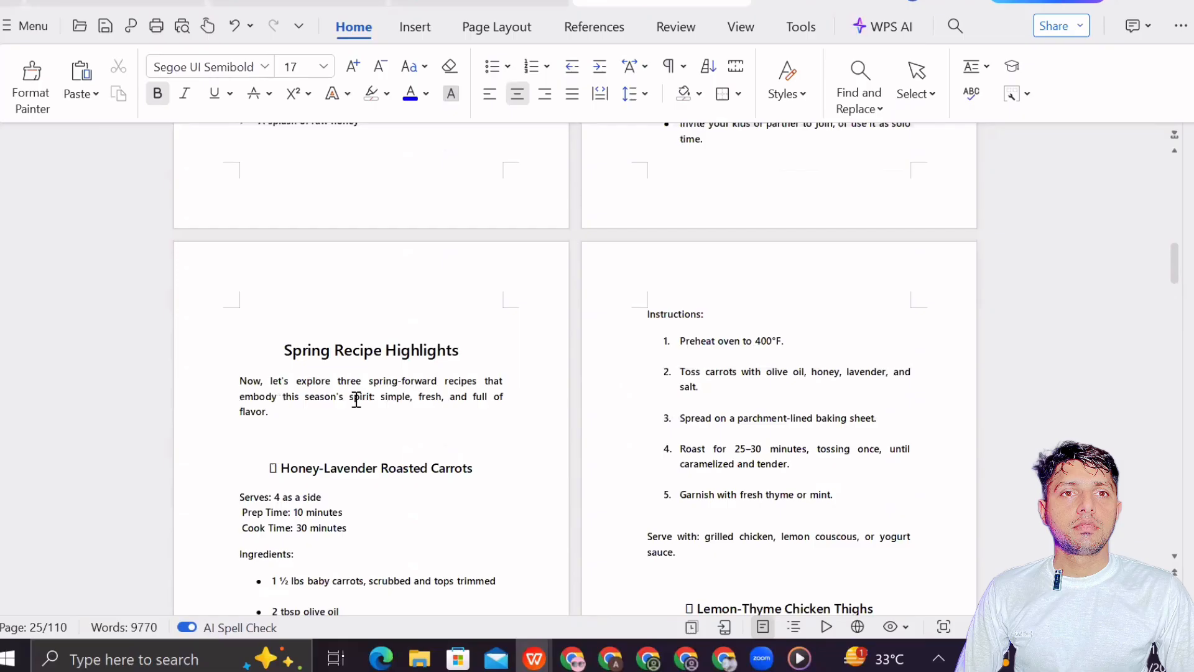
{"action": "left_click", "coordinate": [273, 434]}
{"action": "key", "text": "Delete"}
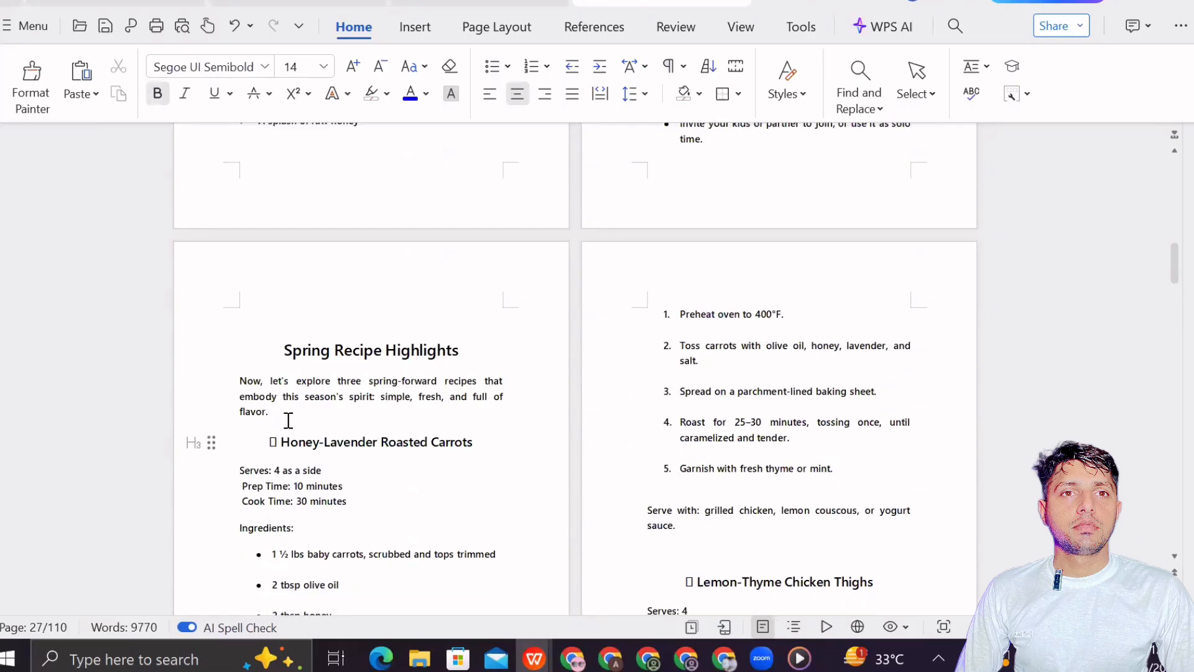
- Delete the empty line above the "Lemon-Thyme Chicken Thighs" subheading
{"action": "scroll", "coordinate": [414, 373], "scroll_direction": "down", "scroll_amount": 3}
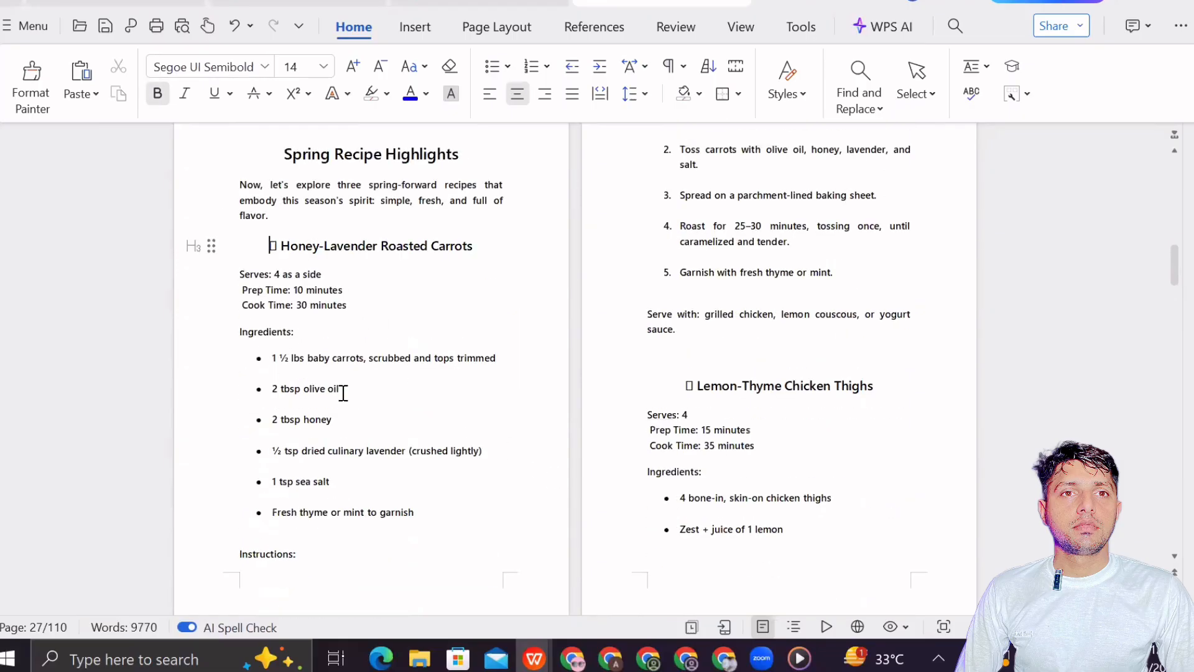
{"action": "scroll", "coordinate": [355, 444], "scroll_direction": "down", "scroll_amount": 2}
{"action": "scroll", "coordinate": [631, 320], "scroll_direction": "up", "scroll_amount": 2}
{"action": "scroll", "coordinate": [684, 317], "scroll_direction": "down", "scroll_amount": 2}
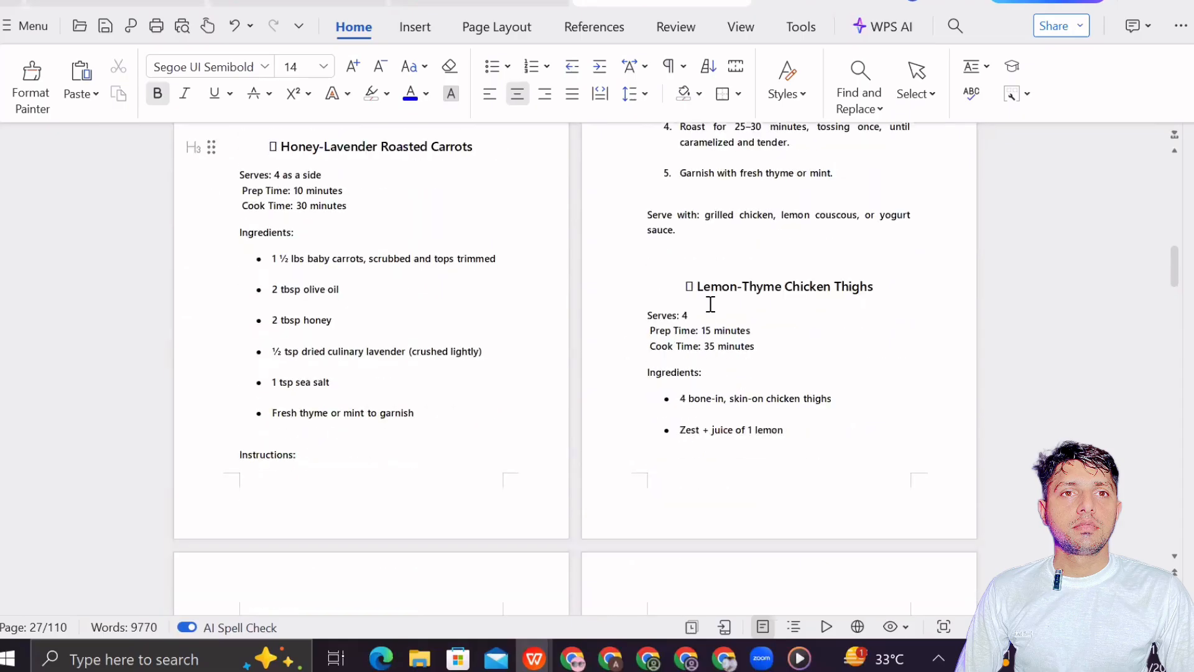
{"action": "left_click", "coordinate": [691, 258]}
{"action": "key", "text": "Delete"}
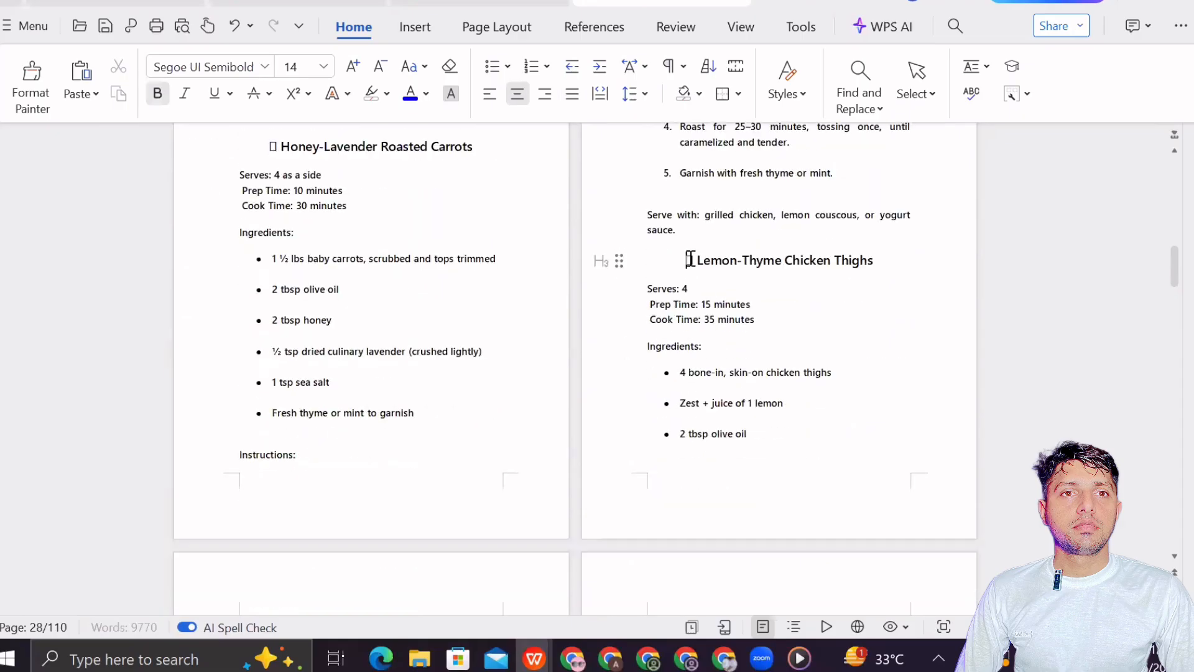
- Set the font size of the "Instructions:" label in the Lemon-Thyme Chicken Thighs recipe to 12
{"action": "scroll", "coordinate": [739, 306], "scroll_direction": "down", "scroll_amount": 5}
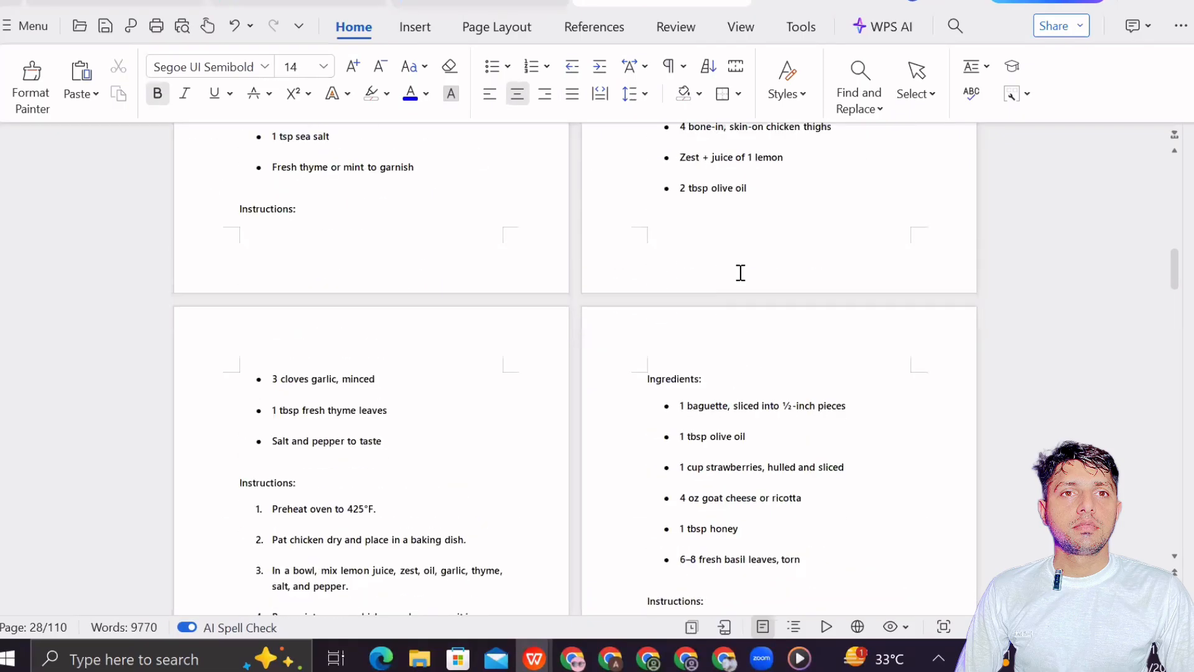
{"action": "scroll", "coordinate": [738, 270], "scroll_direction": "up", "scroll_amount": 2}
{"action": "scroll", "coordinate": [428, 451], "scroll_direction": "down", "scroll_amount": 2}
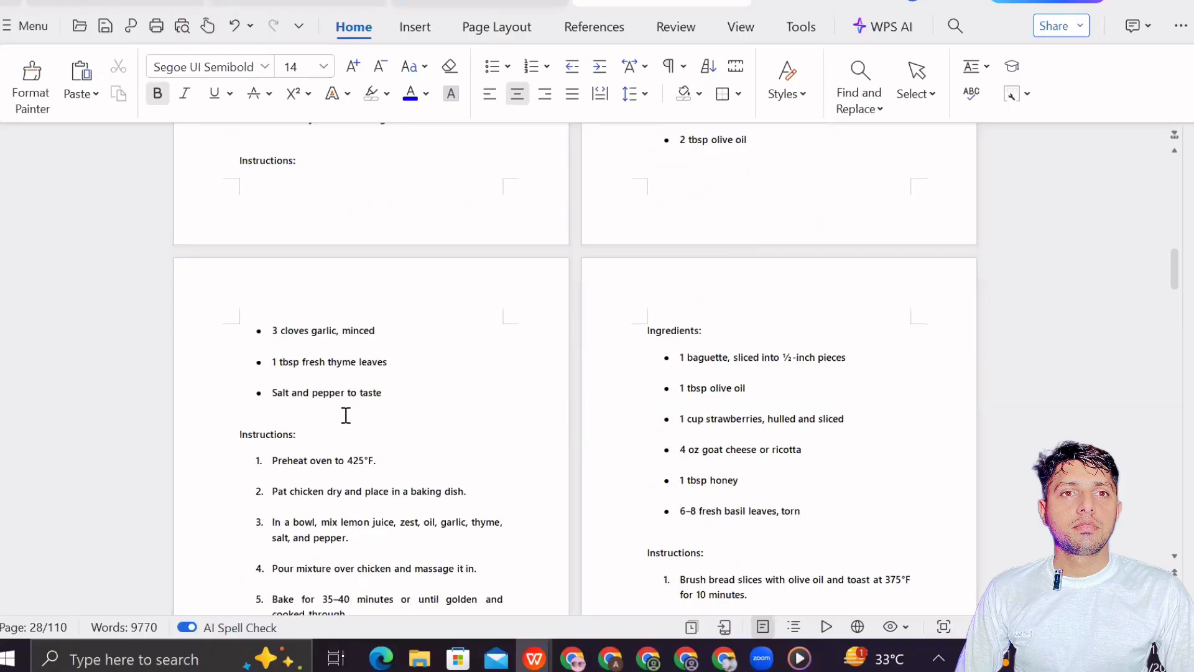
{"action": "scroll", "coordinate": [367, 421], "scroll_direction": "down", "scroll_amount": 1}
{"action": "left_click_drag", "start_coordinate": [236, 338], "coordinate": [320, 352]}
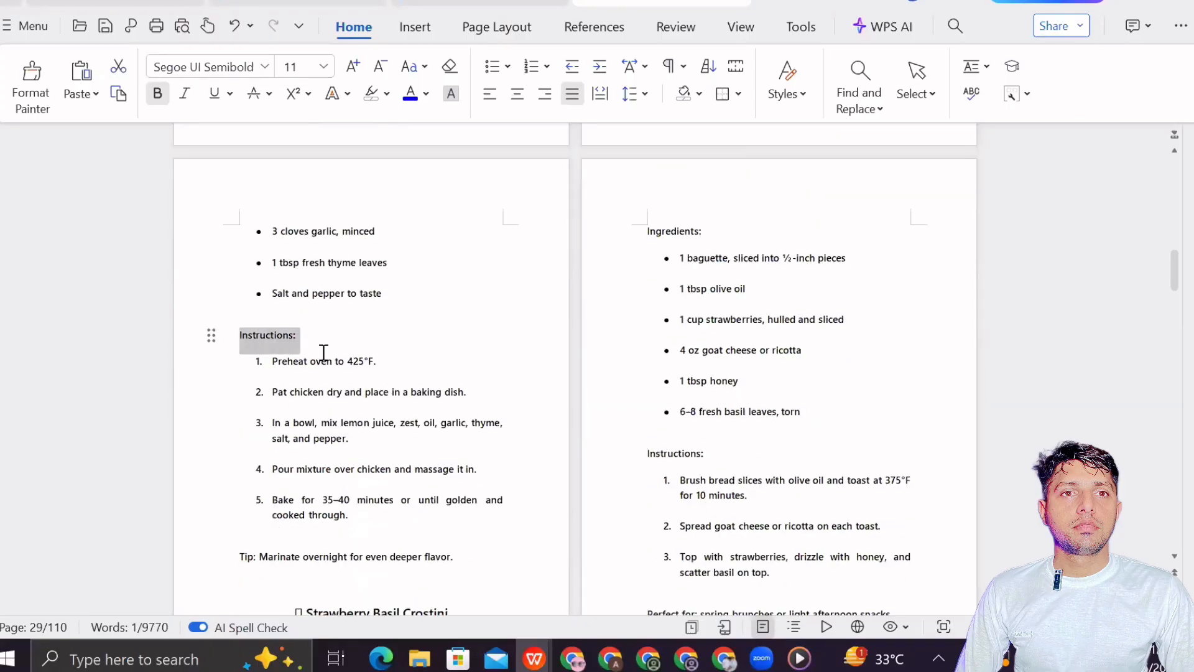
{"action": "left_click", "coordinate": [353, 67]}
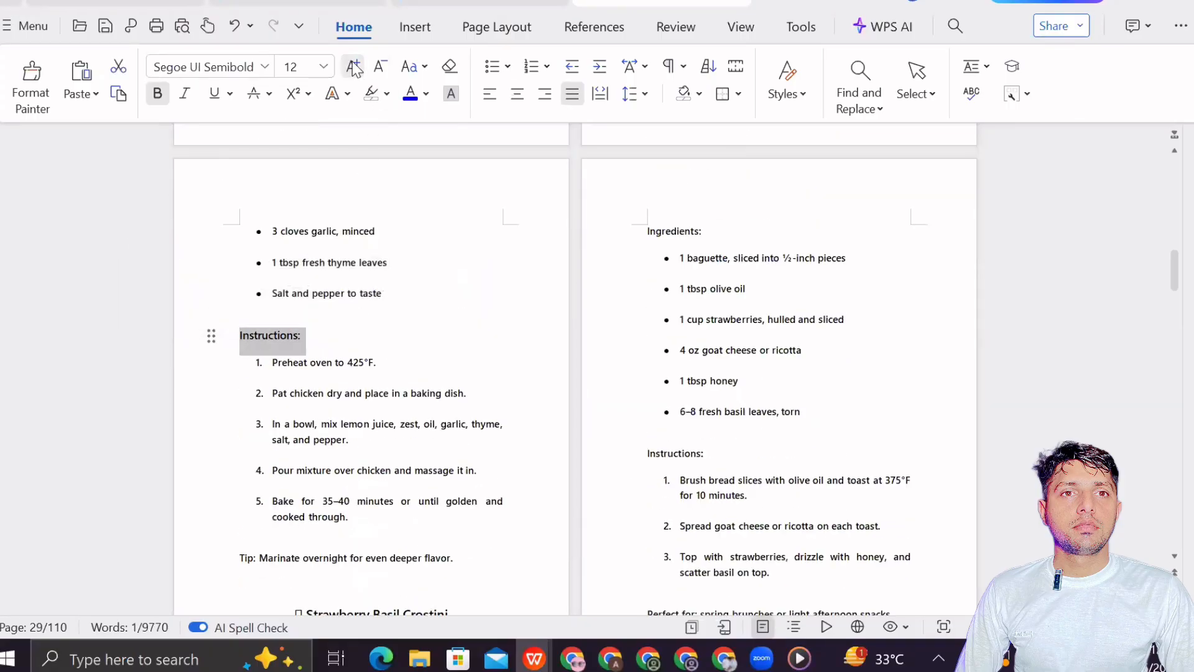
{"action": "left_click", "coordinate": [409, 314]}
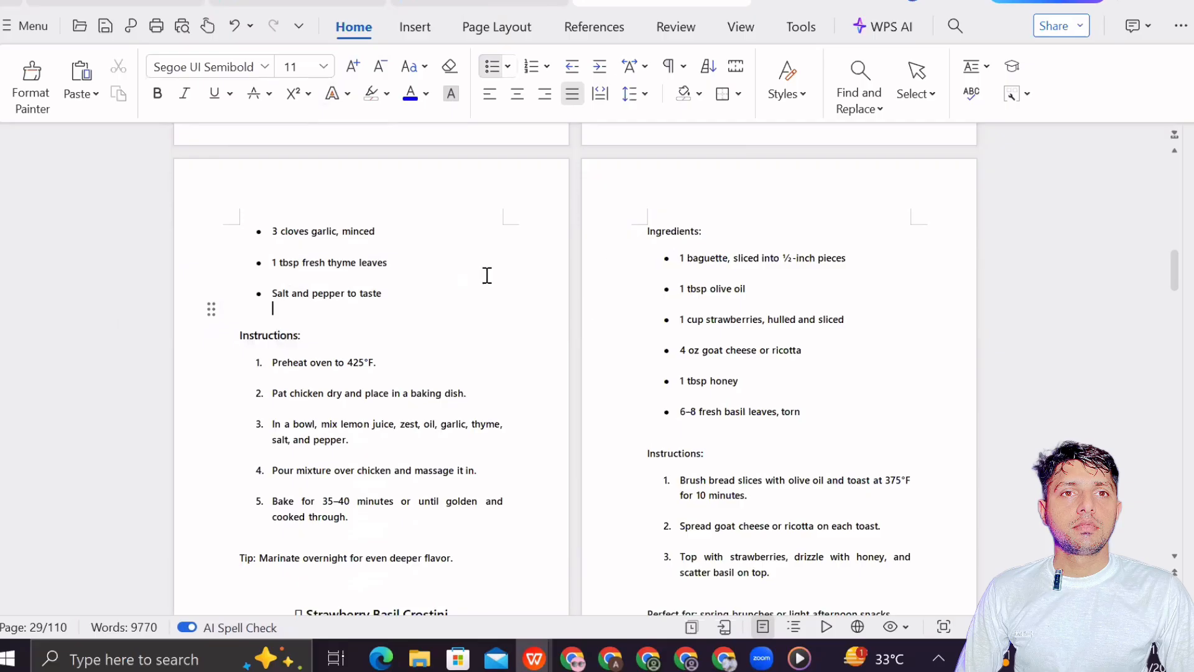
- Set the "Ingredients:" and "Instructions:" labels of the Strawberry Basil Crostini recipe to font size 12
{"action": "left_click", "coordinate": [646, 231]}
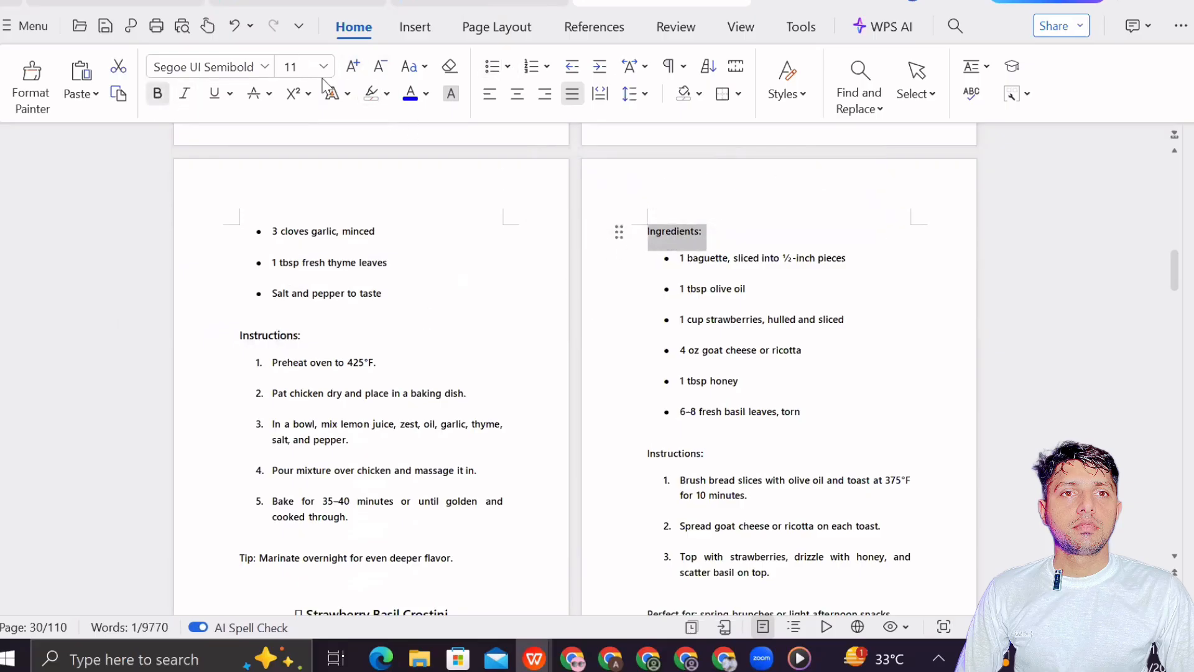
{"action": "left_click", "coordinate": [353, 66]}
{"action": "left_click", "coordinate": [485, 272]}
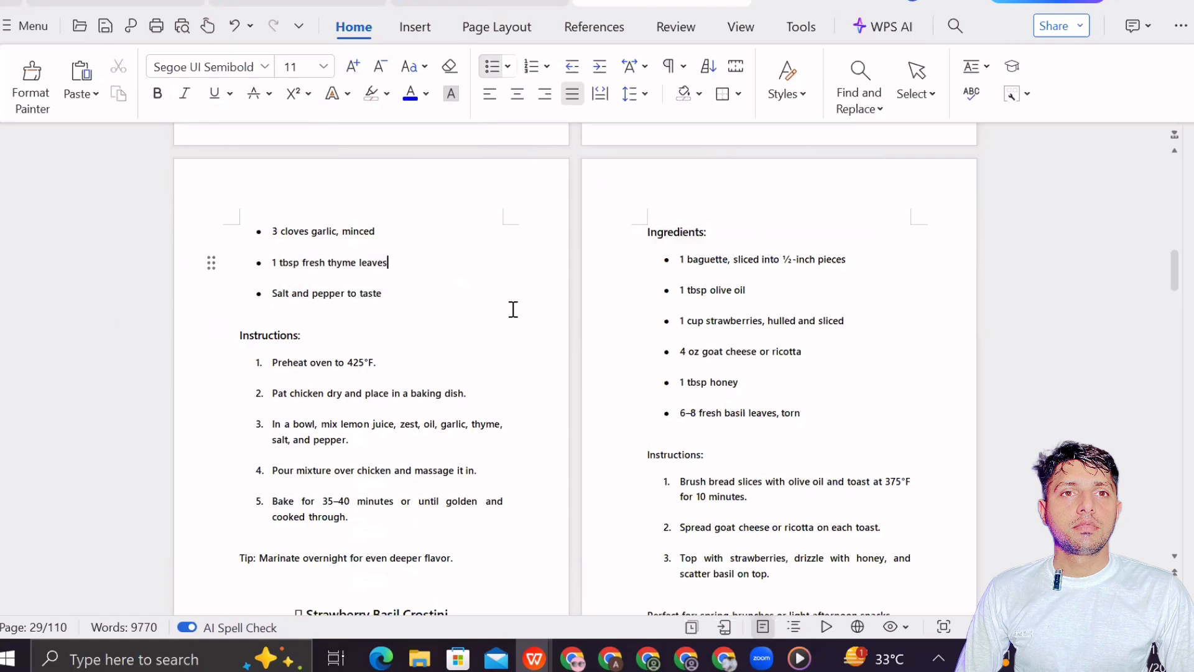
{"action": "double_click", "coordinate": [669, 459]}
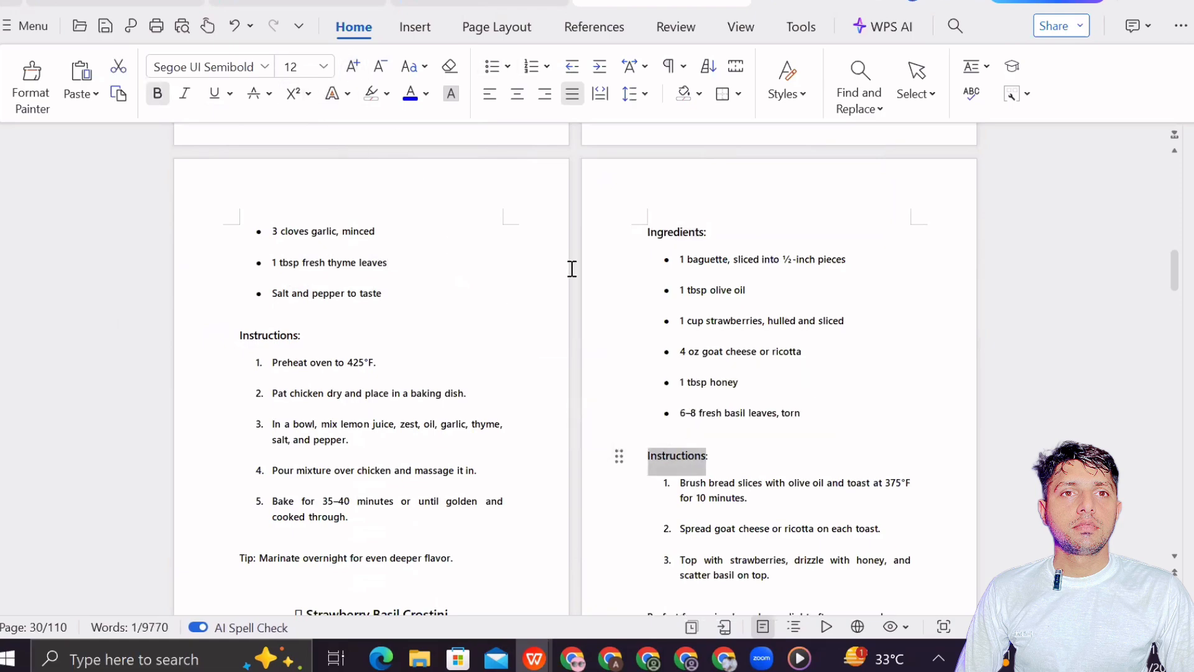
{"action": "left_click", "coordinate": [624, 311]}
{"action": "left_click", "coordinate": [834, 415]}
- Delete the empty line between the marinating tip and the "Strawberry Basil Crostini" subheading
{"action": "scroll", "coordinate": [809, 410], "scroll_direction": "down", "scroll_amount": 6}
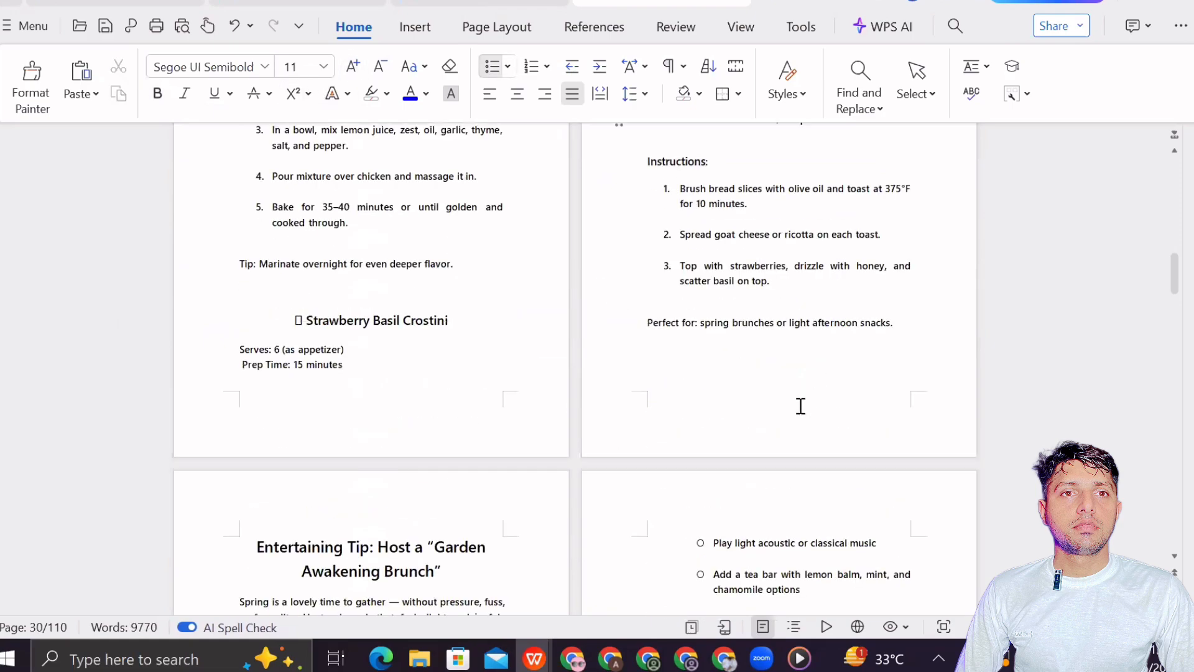
{"action": "scroll", "coordinate": [497, 355], "scroll_direction": "up", "scroll_amount": 4}
{"action": "left_click", "coordinate": [305, 390]}
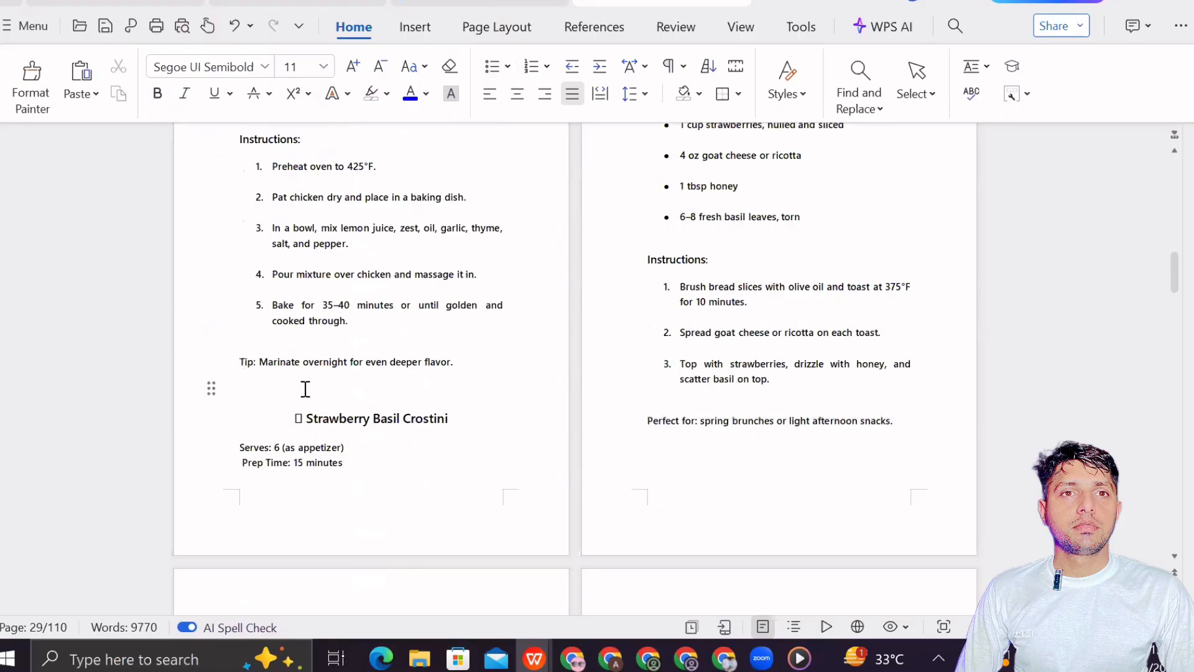
{"action": "key", "text": "Delete"}
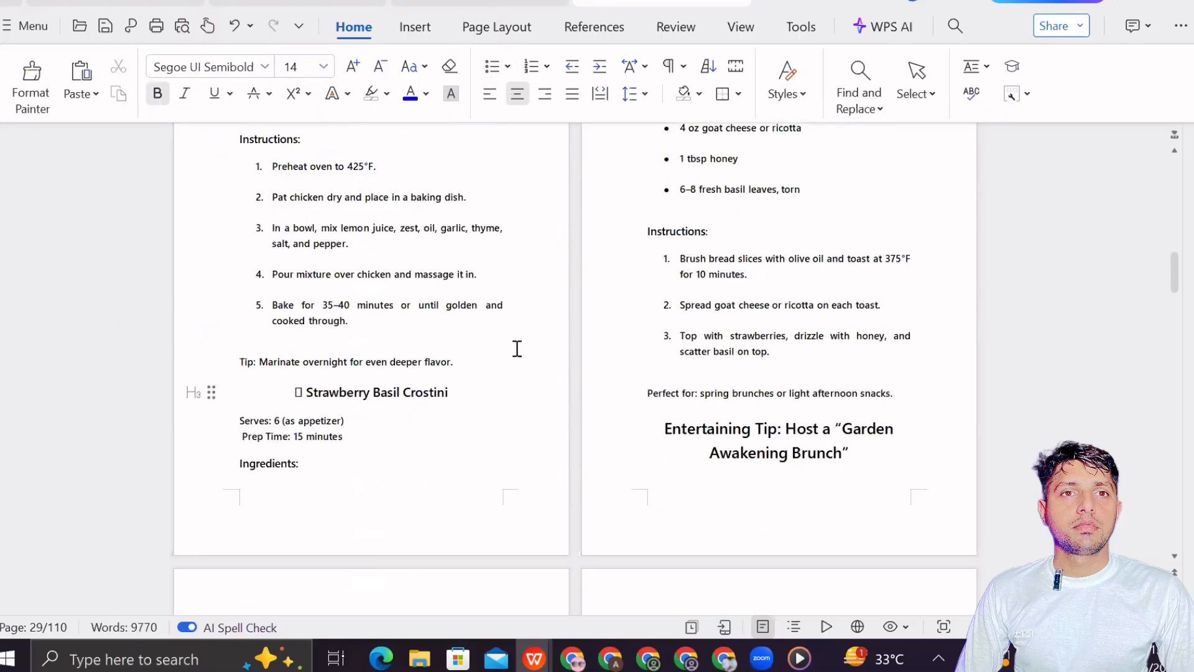
- Insert a page break before the "Strawberry Basil Crostini" subheading so the recipe starts on a new page
{"action": "scroll", "coordinate": [664, 376], "scroll_direction": "up", "scroll_amount": 3}
{"action": "scroll", "coordinate": [330, 364], "scroll_direction": "down", "scroll_amount": 5}
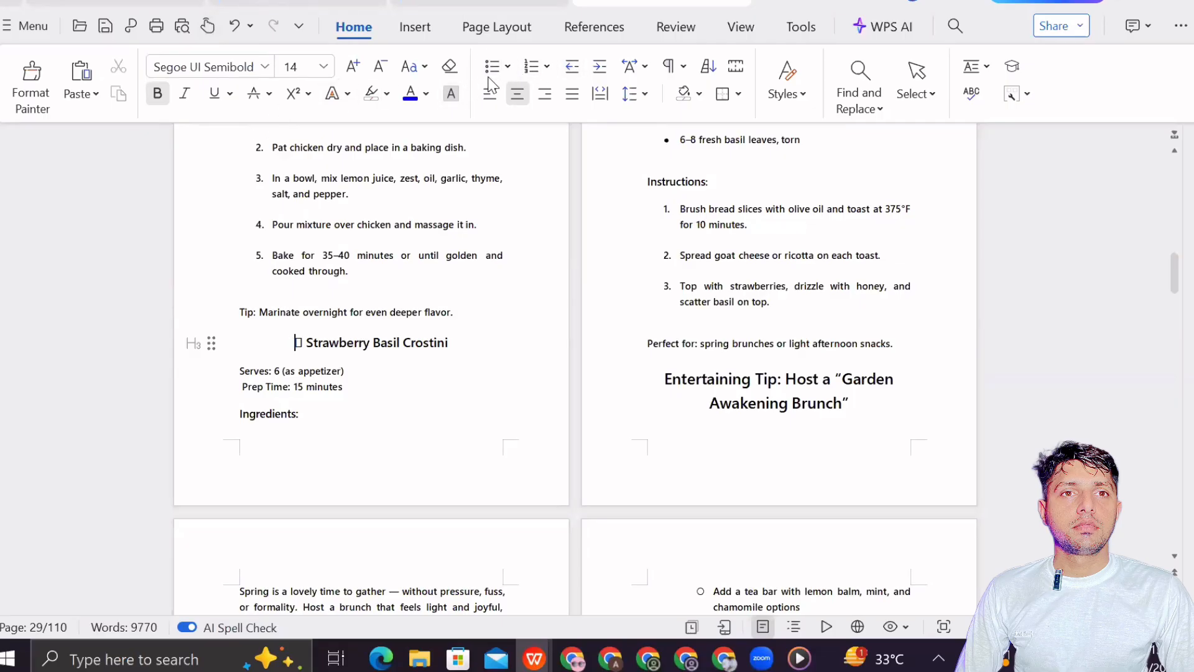
{"action": "left_click", "coordinate": [490, 29]}
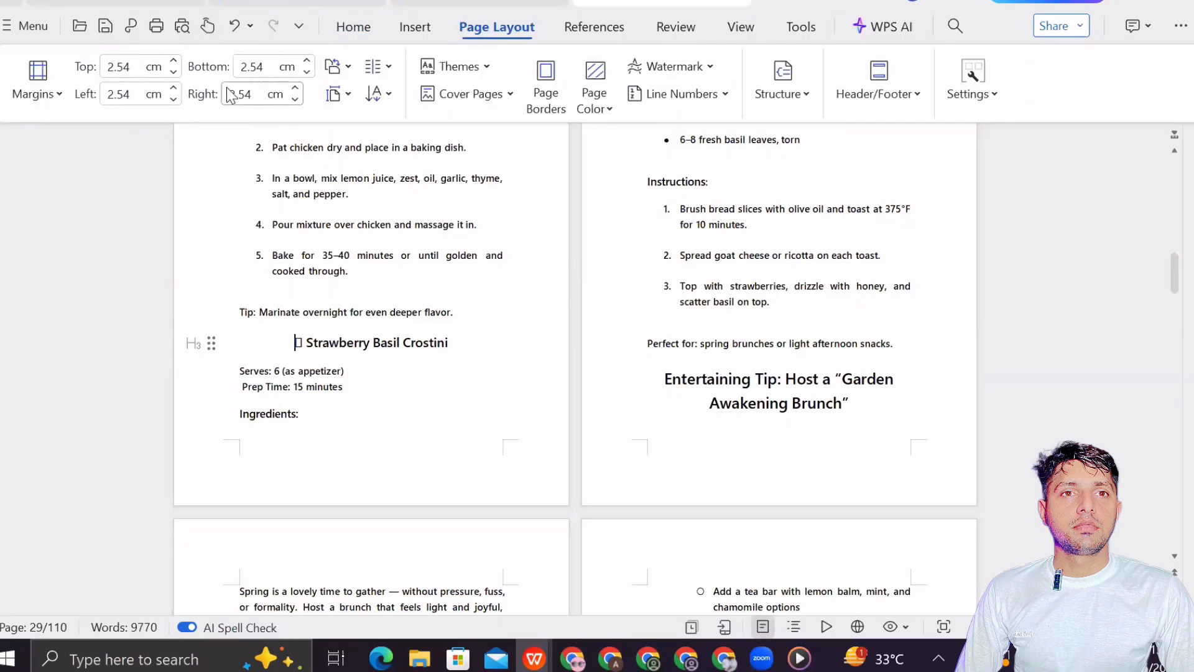
{"action": "left_click", "coordinate": [415, 27]}
{"action": "left_click", "coordinate": [119, 93]}
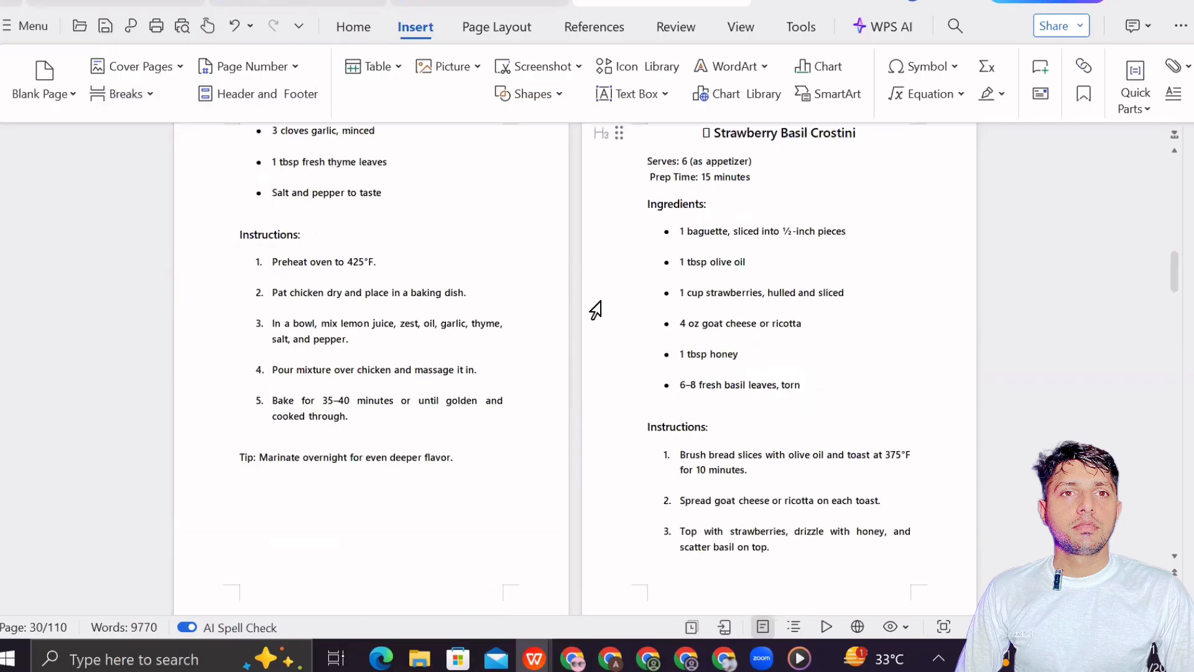
- Insert a page break before the heading "Entertaining Tip: Host a “Garden Awakening Brunch”"
{"action": "scroll", "coordinate": [591, 339], "scroll_direction": "up", "scroll_amount": 3}
{"action": "scroll", "coordinate": [591, 339], "scroll_direction": "down", "scroll_amount": 6}
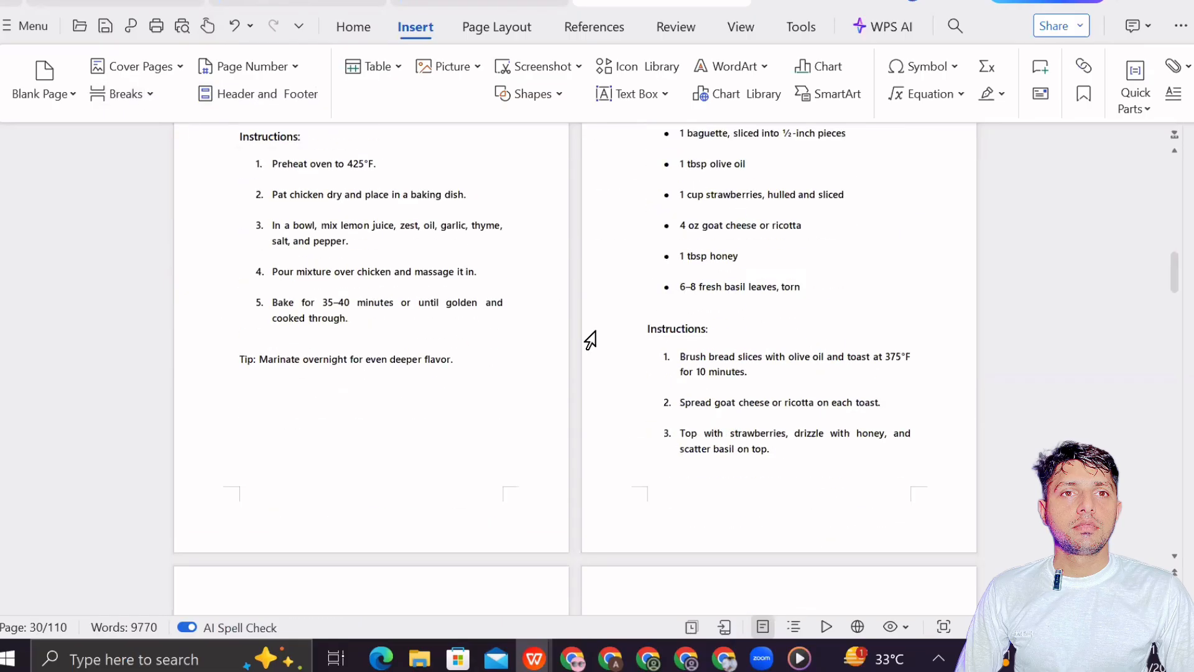
{"action": "scroll", "coordinate": [591, 338], "scroll_direction": "down", "scroll_amount": 13}
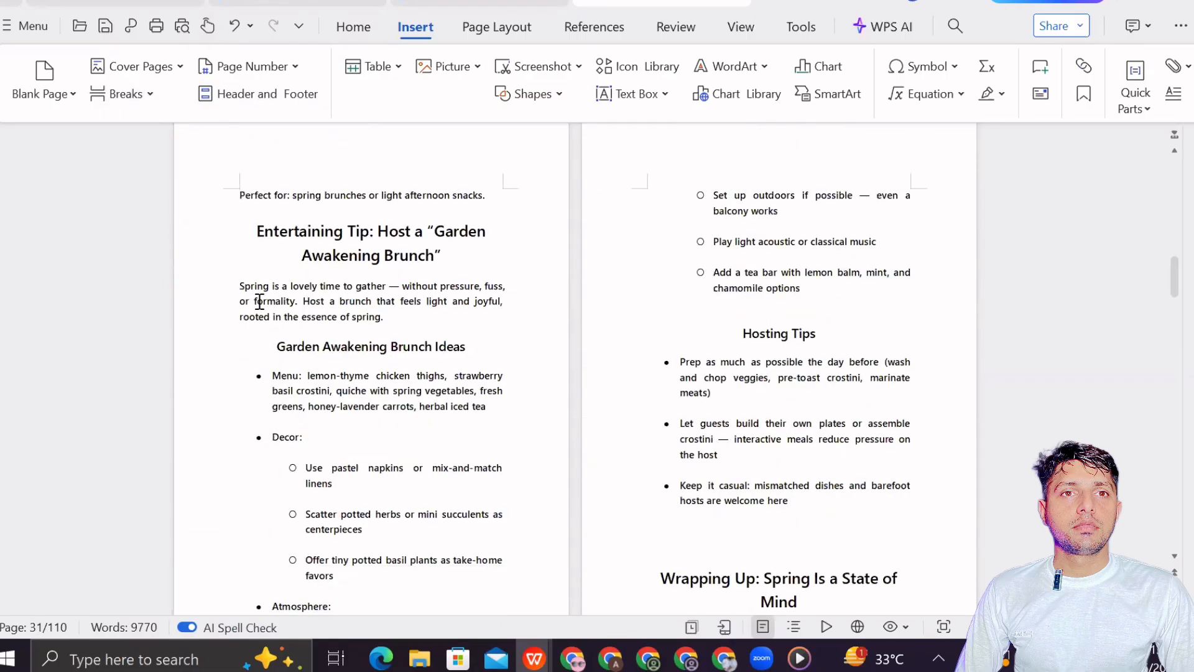
{"action": "scroll", "coordinate": [550, 285], "scroll_direction": "up", "scroll_amount": 16}
{"action": "scroll", "coordinate": [551, 288], "scroll_direction": "down", "scroll_amount": 4}
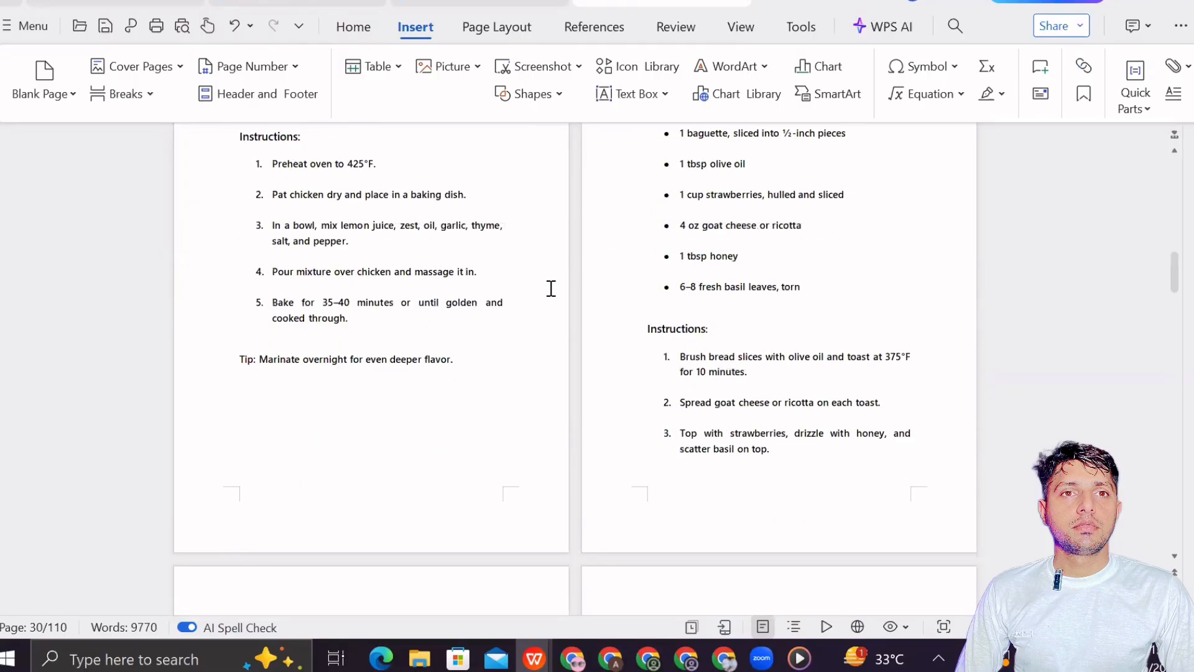
{"action": "scroll", "coordinate": [550, 288], "scroll_direction": "up", "scroll_amount": 5}
{"action": "scroll", "coordinate": [548, 290], "scroll_direction": "down", "scroll_amount": 14}
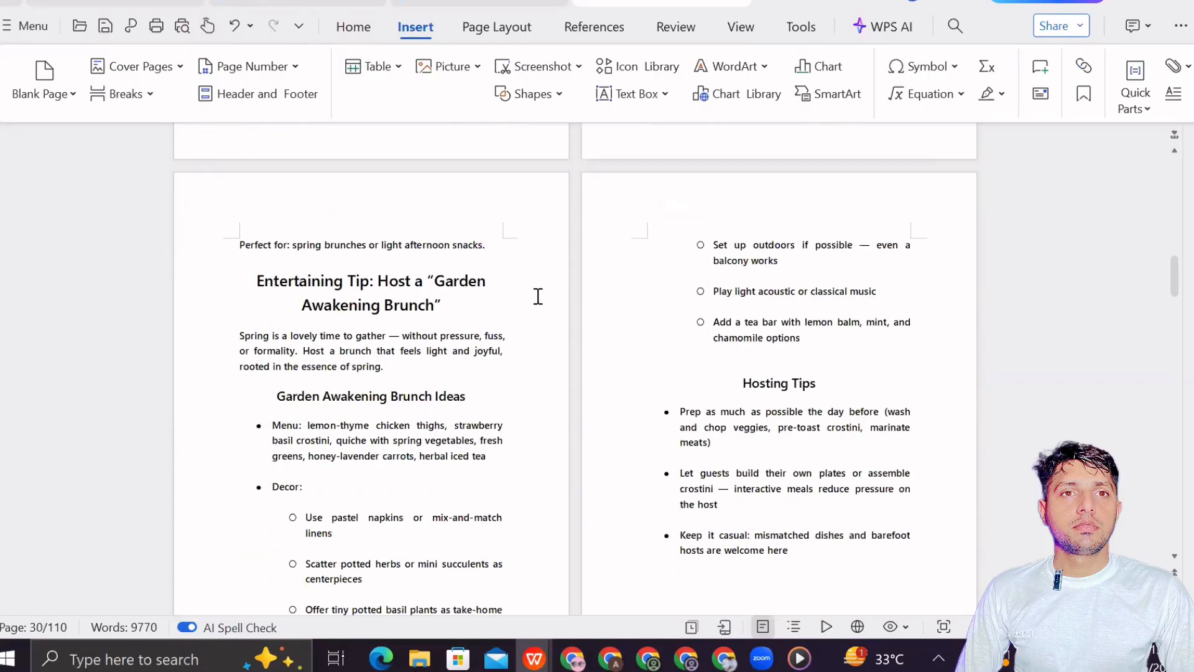
{"action": "scroll", "coordinate": [535, 298], "scroll_direction": "down", "scroll_amount": 2}
{"action": "scroll", "coordinate": [340, 239], "scroll_direction": "up", "scroll_amount": 6}
{"action": "scroll", "coordinate": [386, 267], "scroll_direction": "down", "scroll_amount": 4}
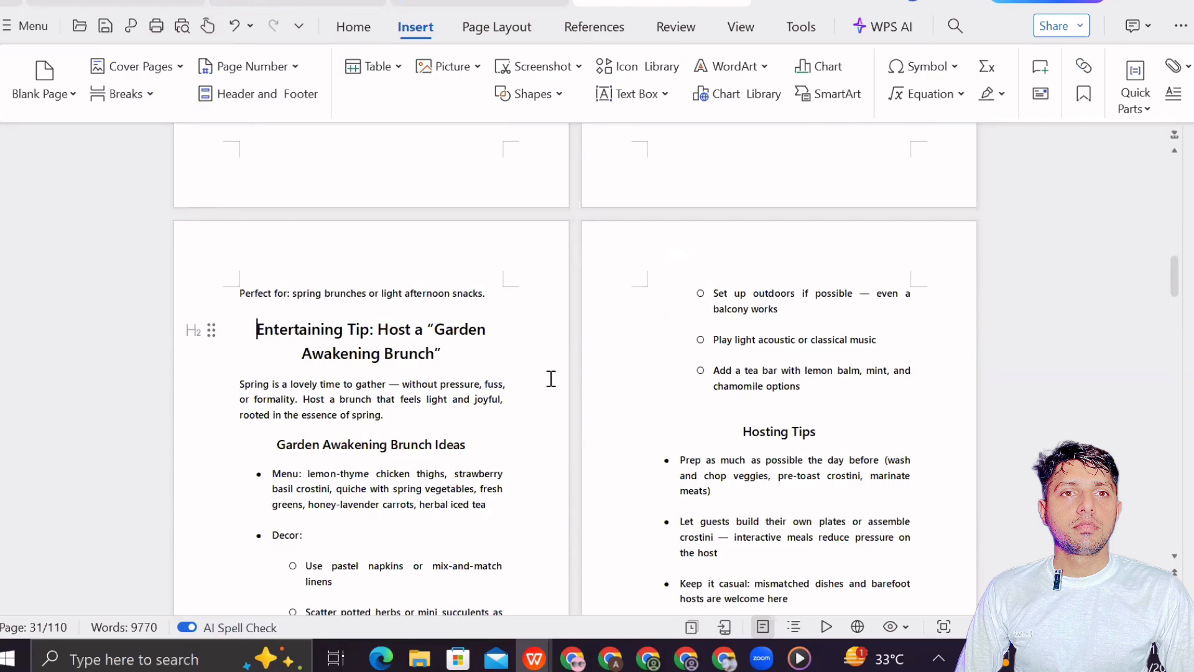
{"action": "scroll", "coordinate": [435, 402], "scroll_direction": "down", "scroll_amount": 2}
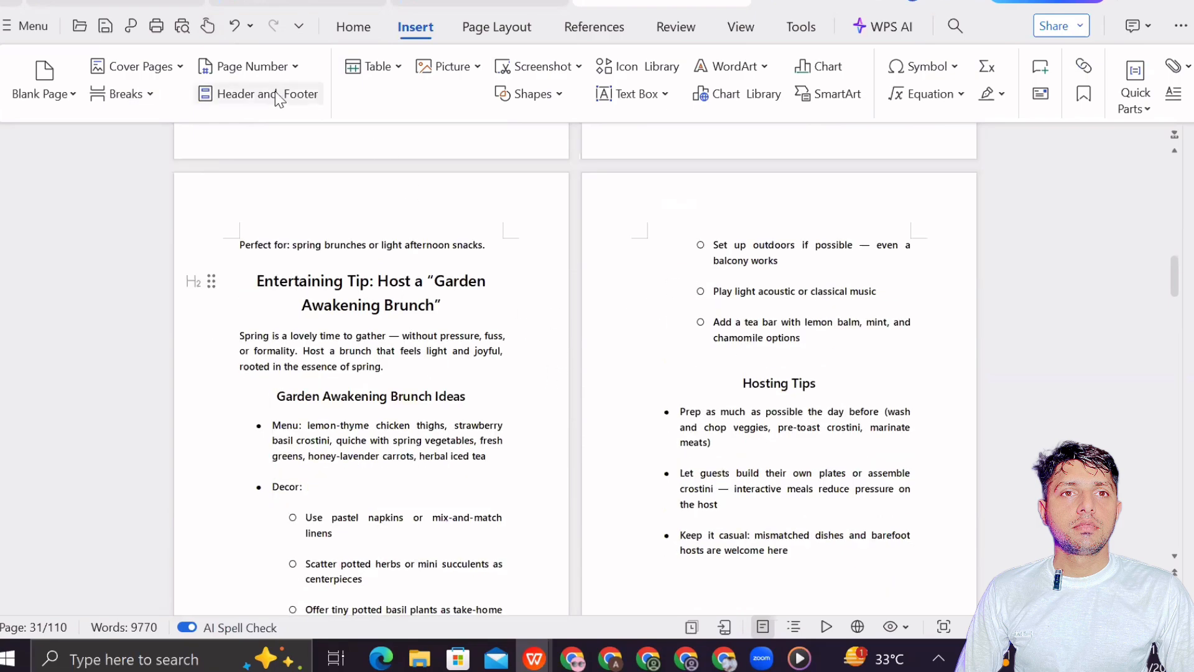
{"action": "left_click", "coordinate": [125, 95]}
{"action": "scroll", "coordinate": [390, 355], "scroll_direction": "up", "scroll_amount": 8}
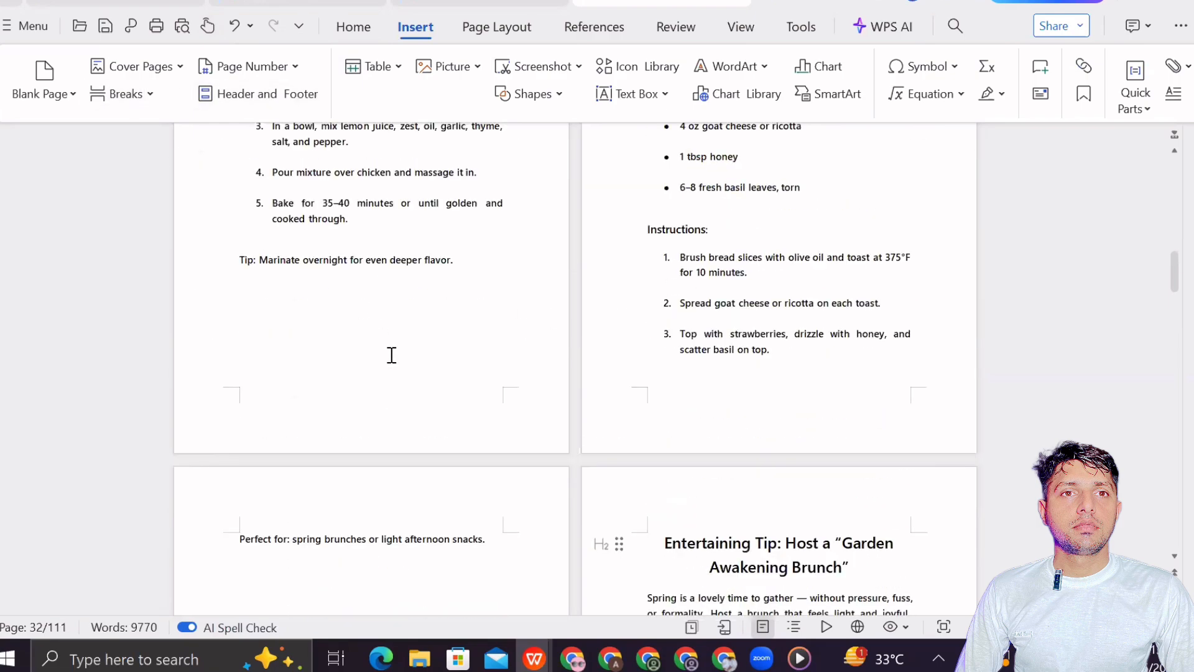
- Delete the empty lines between the Strawberry Basil Crostini instruction steps and above the "Perfect for" line
{"action": "scroll", "coordinate": [685, 360], "scroll_direction": "down", "scroll_amount": 3}
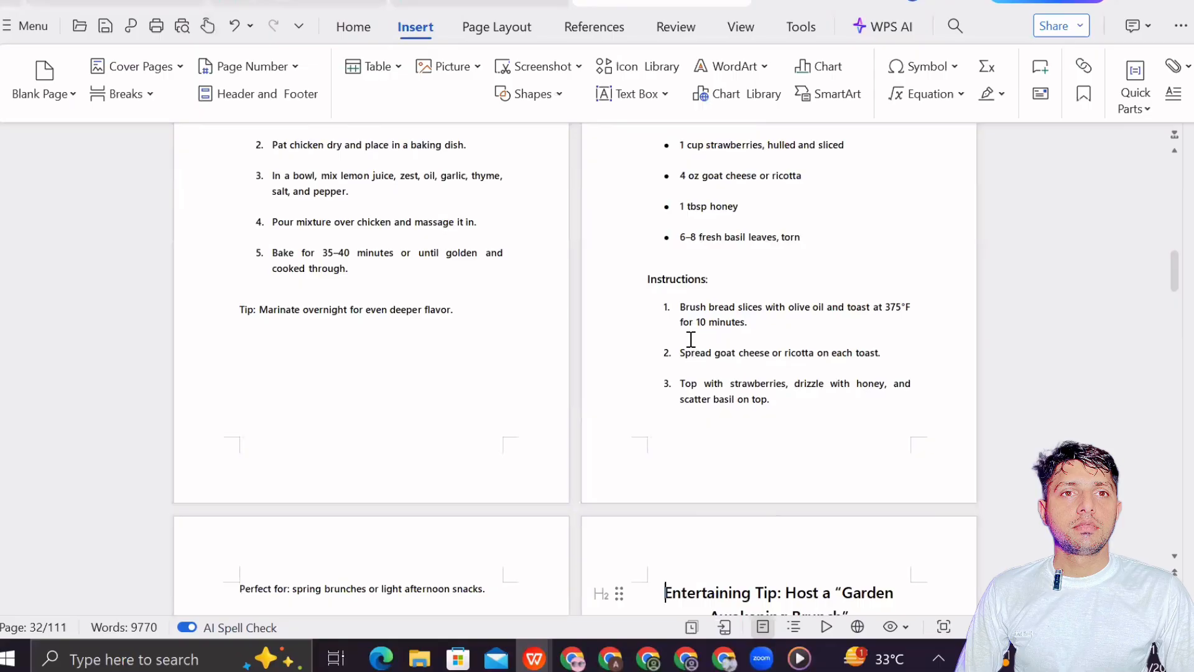
{"action": "left_click", "coordinate": [691, 339]}
{"action": "key", "text": "BackSpace"}
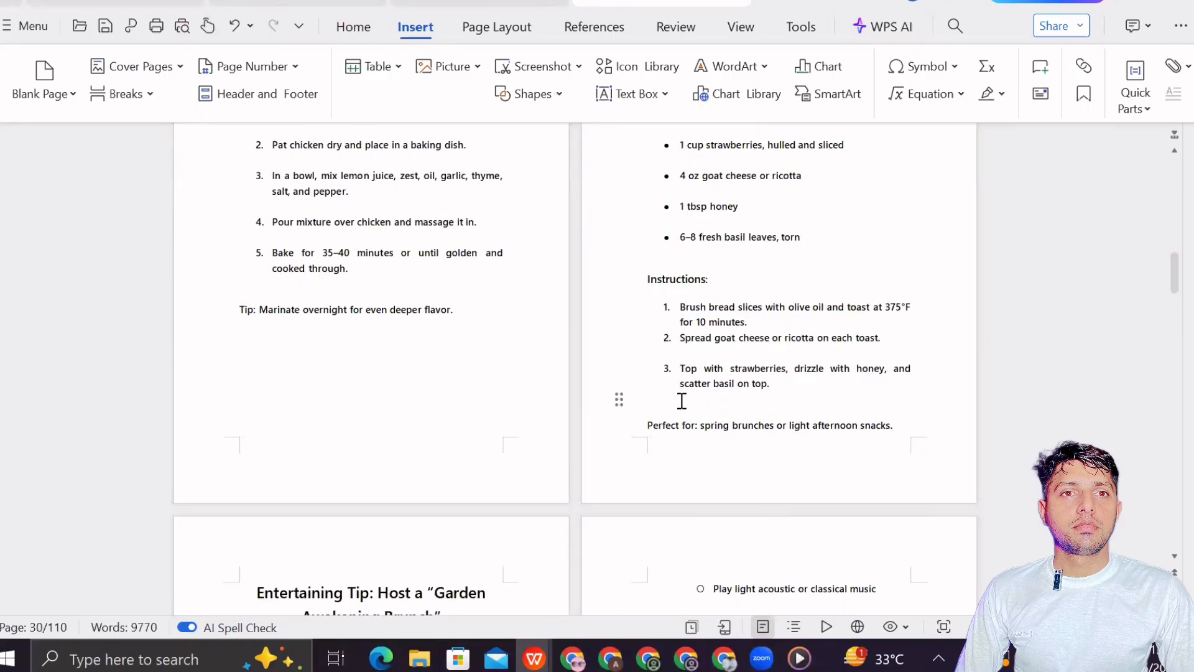
{"action": "key", "text": "Delete"}
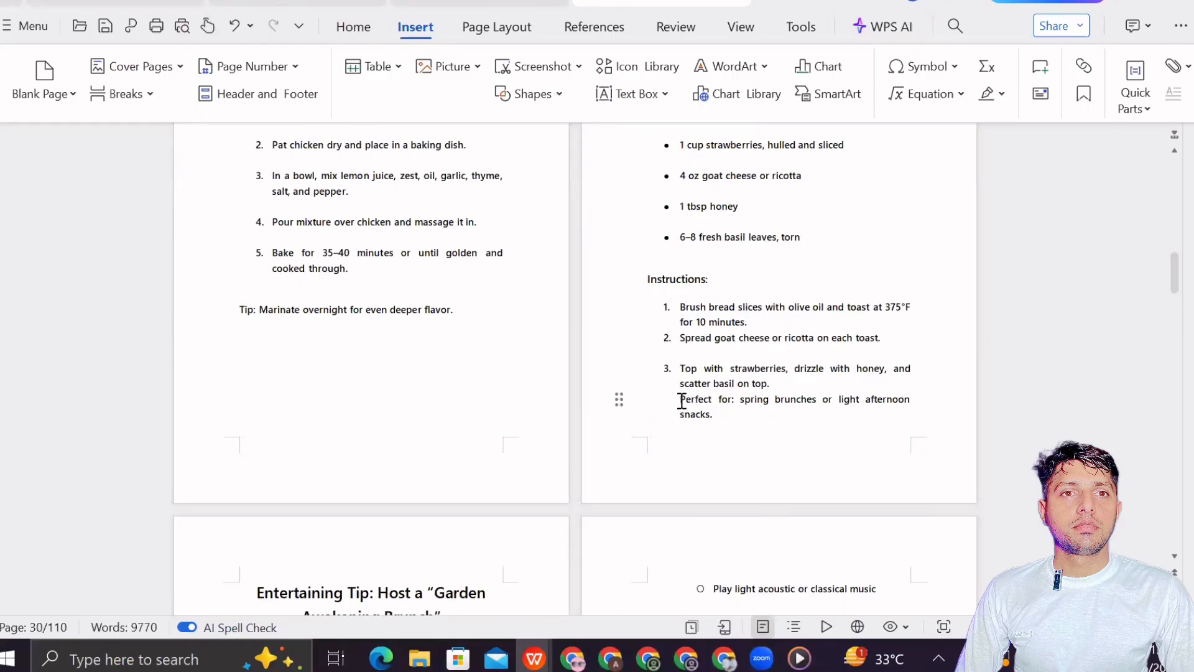
{"action": "left_click", "coordinate": [681, 353]}
{"action": "key", "text": "Delete"}
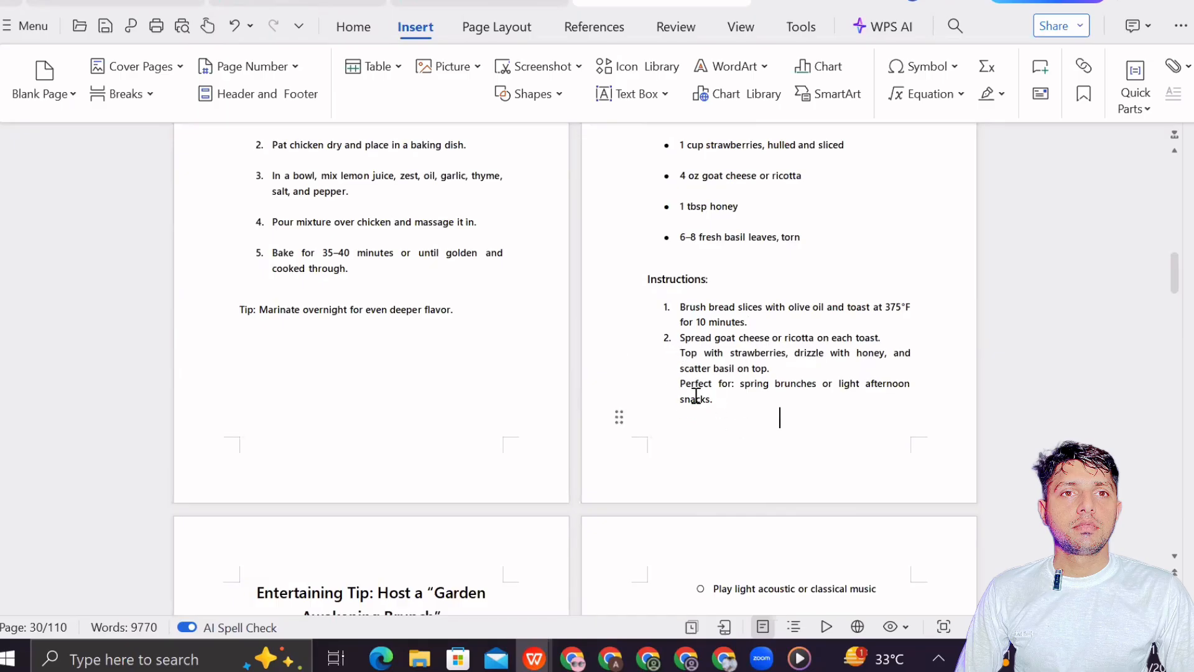
- Insert a page break before the heading "Wrapping Up: Spring Is a State of Mind"
{"action": "scroll", "coordinate": [395, 338], "scroll_direction": "down", "scroll_amount": 9}
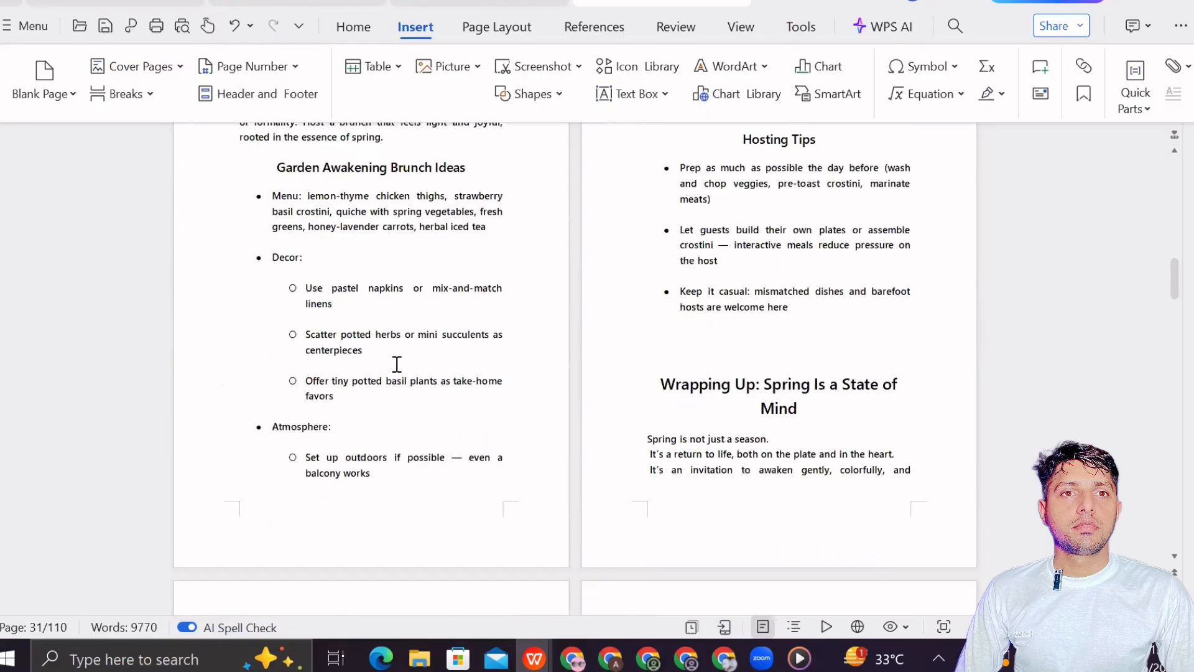
{"action": "scroll", "coordinate": [396, 364], "scroll_direction": "up", "scroll_amount": 6}
{"action": "scroll", "coordinate": [395, 374], "scroll_direction": "down", "scroll_amount": 3}
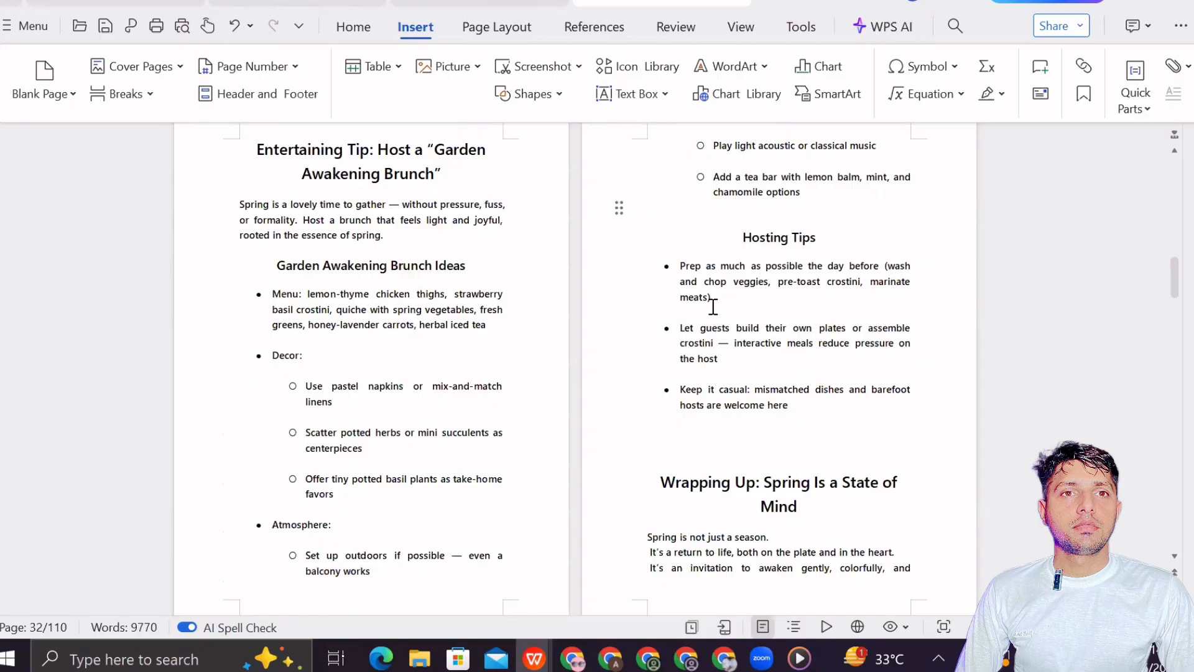
{"action": "scroll", "coordinate": [714, 307], "scroll_direction": "down", "scroll_amount": 4}
{"action": "left_click", "coordinate": [661, 240]}
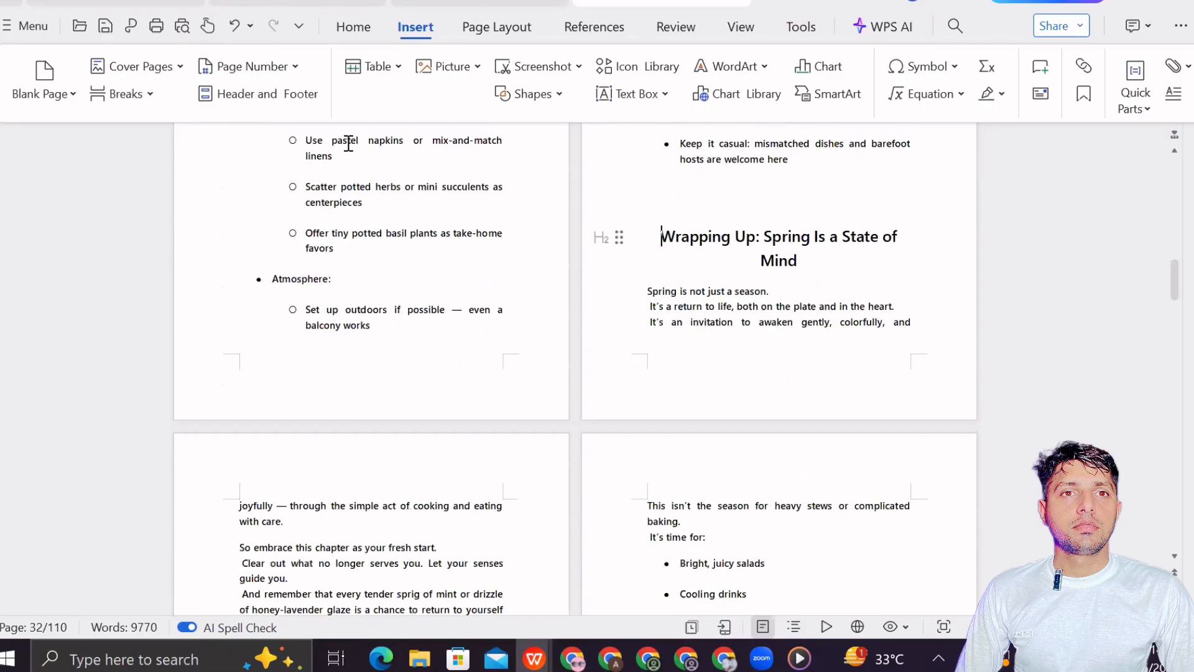
{"action": "left_click", "coordinate": [110, 95]}
- Insert a page break before the heading "Chapter 2: Summer — Savoring the Present"
{"action": "scroll", "coordinate": [374, 392], "scroll_direction": "down", "scroll_amount": 4}
{"action": "scroll", "coordinate": [363, 398], "scroll_direction": "down", "scroll_amount": 3}
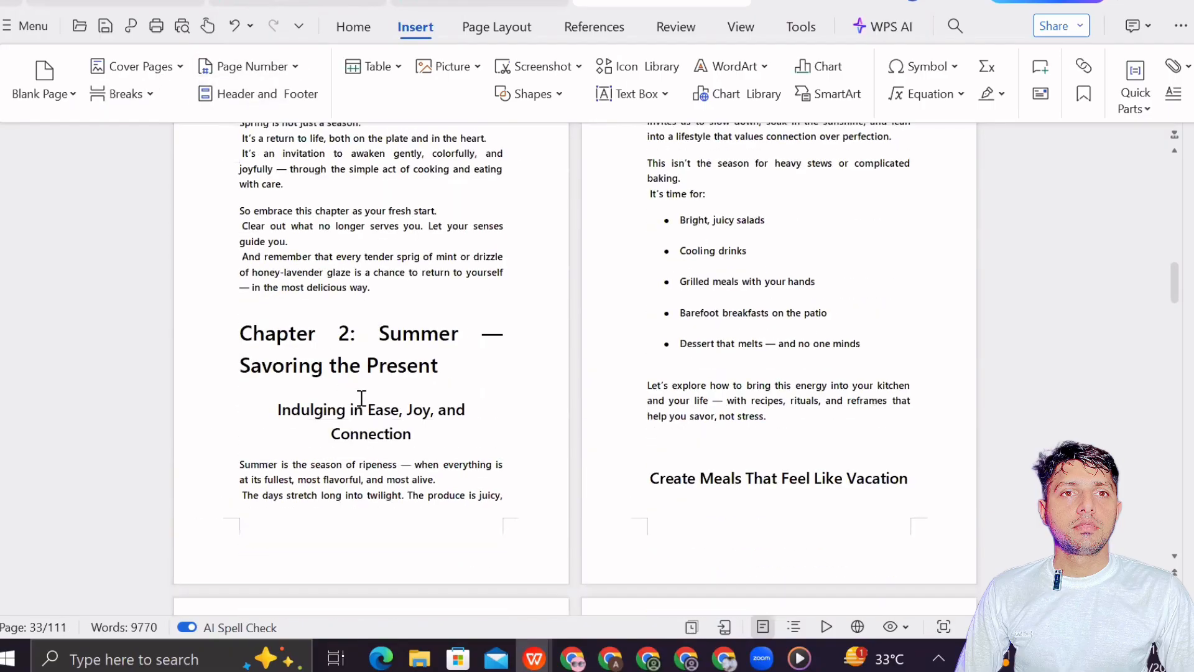
{"action": "left_click", "coordinate": [244, 331]}
{"action": "left_click", "coordinate": [123, 98]}
{"action": "scroll", "coordinate": [784, 360], "scroll_direction": "up", "scroll_amount": 3}
{"action": "scroll", "coordinate": [765, 324], "scroll_direction": "down", "scroll_amount": 2}
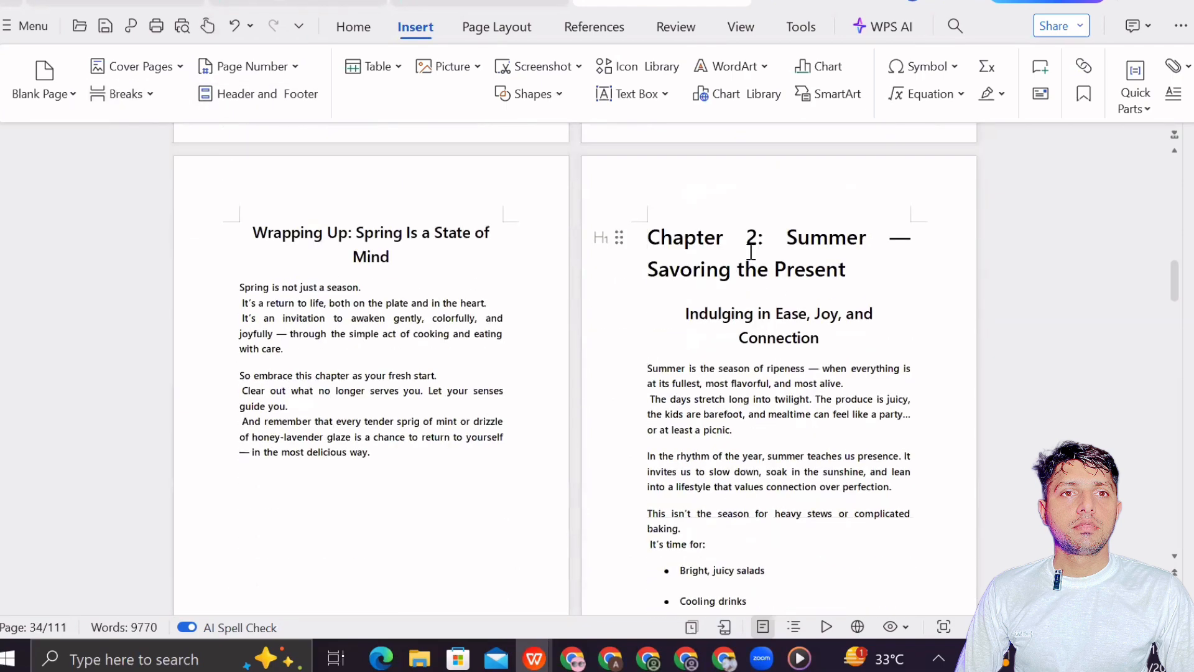
- Reduce "Chapter 2:" in the chapter heading to font size 16 and left-align the heading
{"action": "left_click_drag", "start_coordinate": [763, 238], "coordinate": [663, 246]}
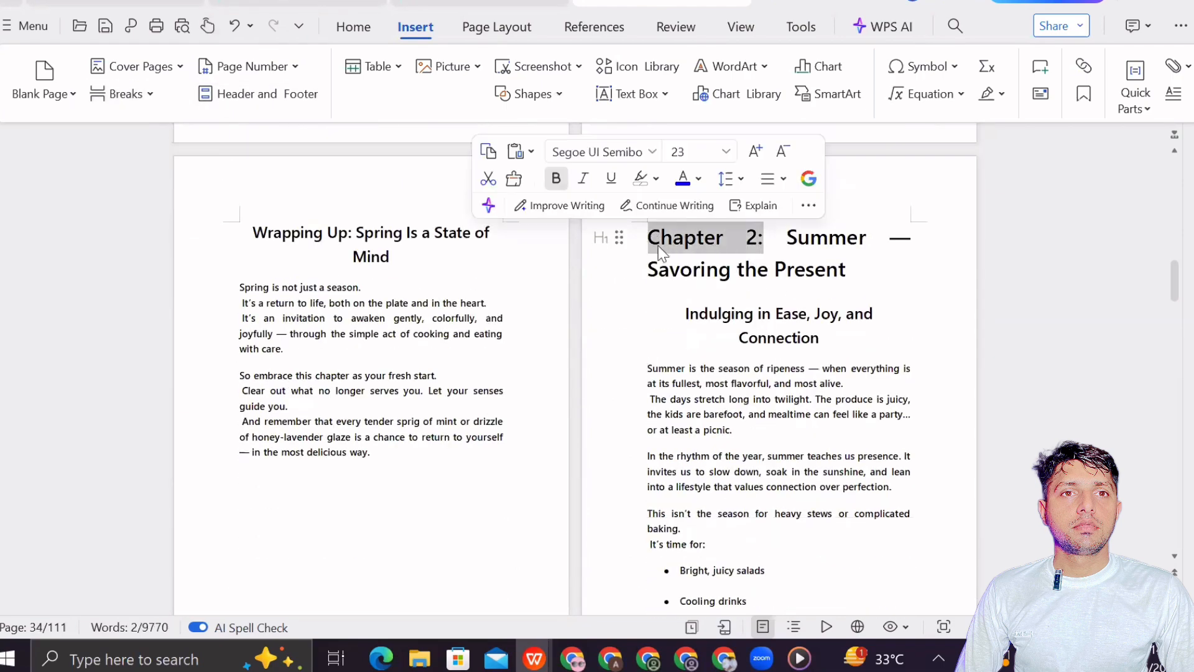
{"action": "left_click", "coordinate": [352, 26]}
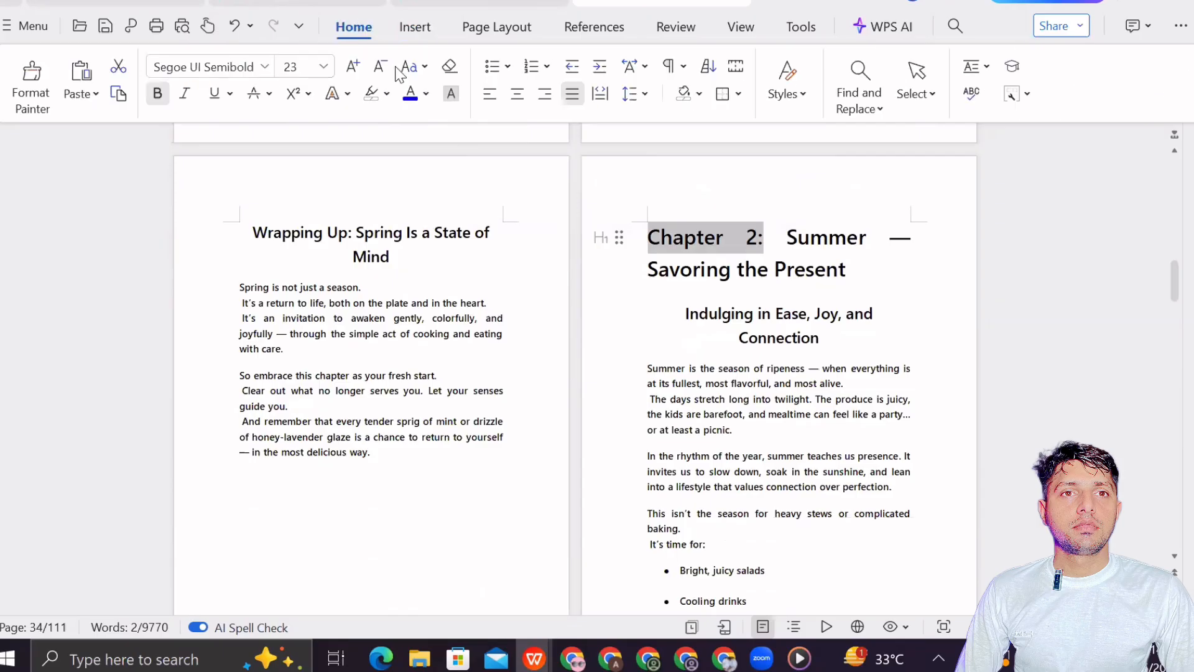
{"action": "left_click", "coordinate": [380, 67]}
{"action": "left_click", "coordinate": [380, 67]}
{"action": "left_click", "coordinate": [380, 67]}
{"action": "left_click", "coordinate": [380, 67]}
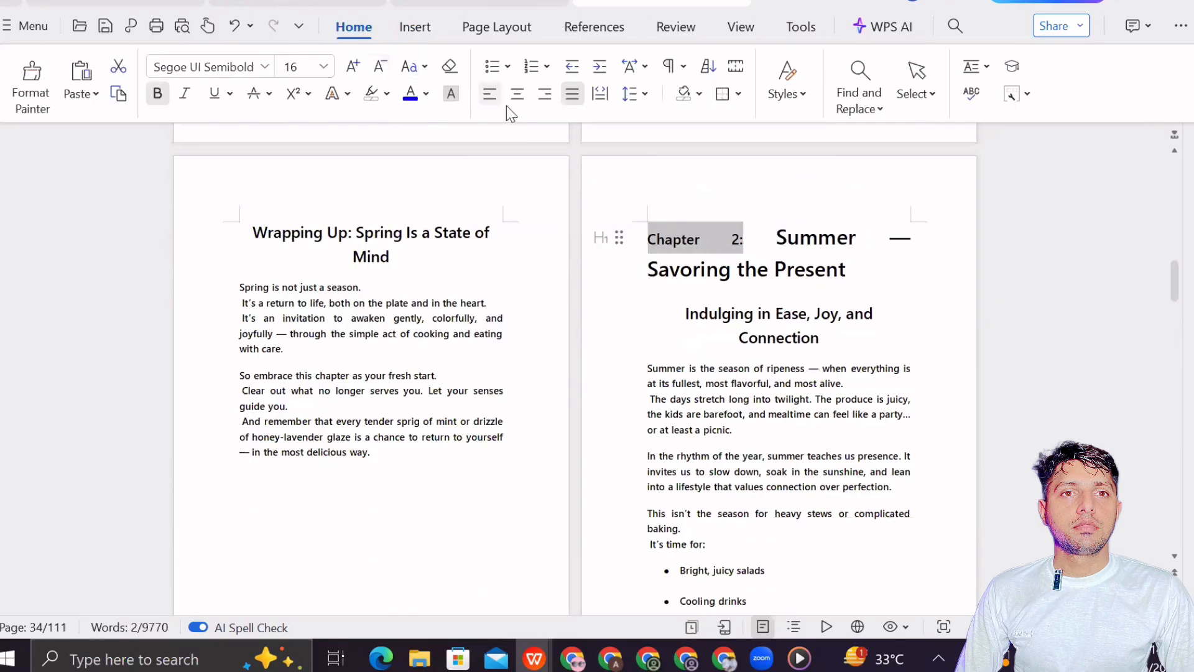
{"action": "left_click", "coordinate": [487, 97]}
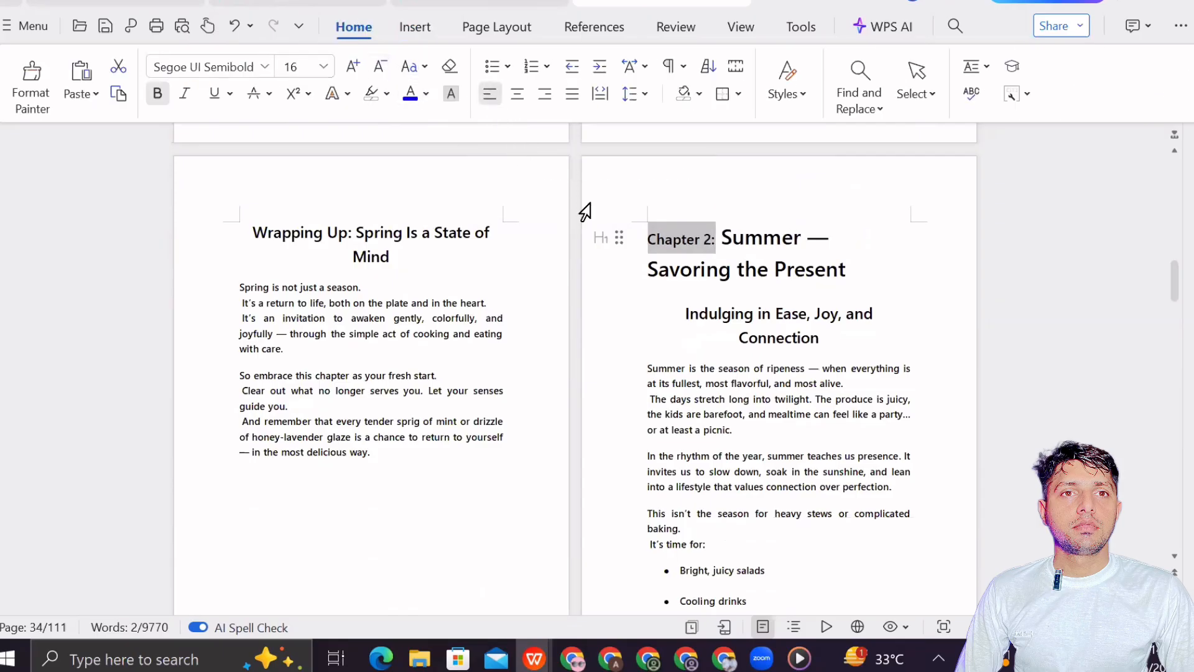
- Move "Summer — Savoring the Present" onto its own line below "Chapter 2:" and center it
{"action": "left_click", "coordinate": [724, 239]}
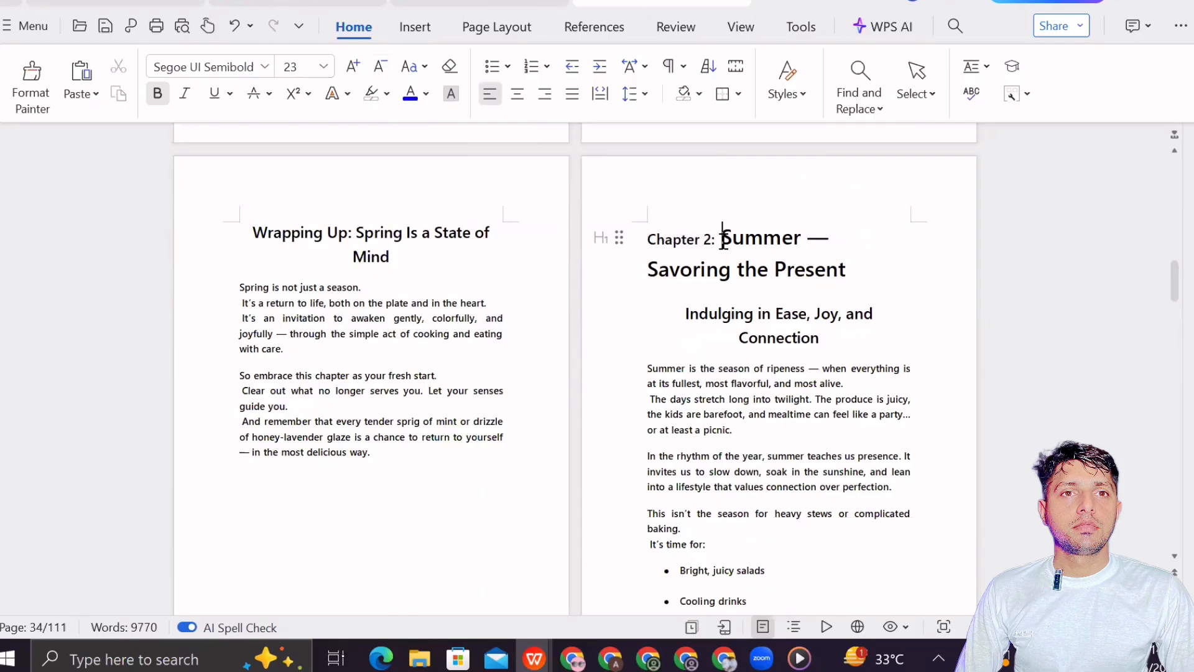
{"action": "key", "text": "Return"}
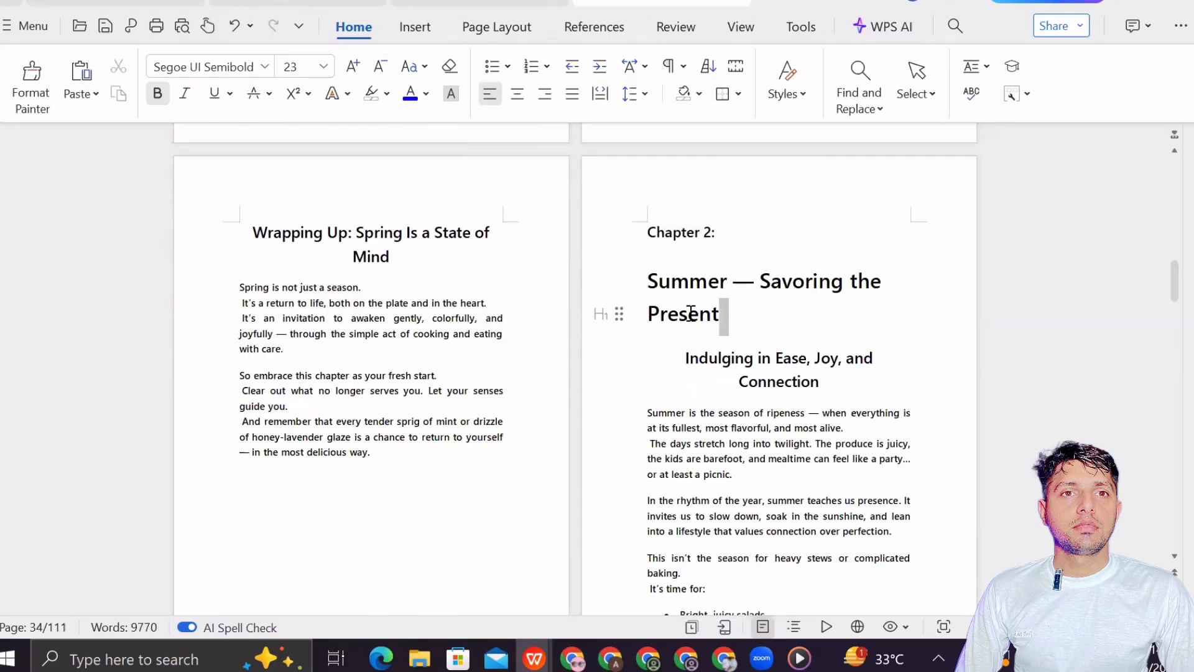
{"action": "left_click_drag", "start_coordinate": [724, 314], "coordinate": [613, 262]}
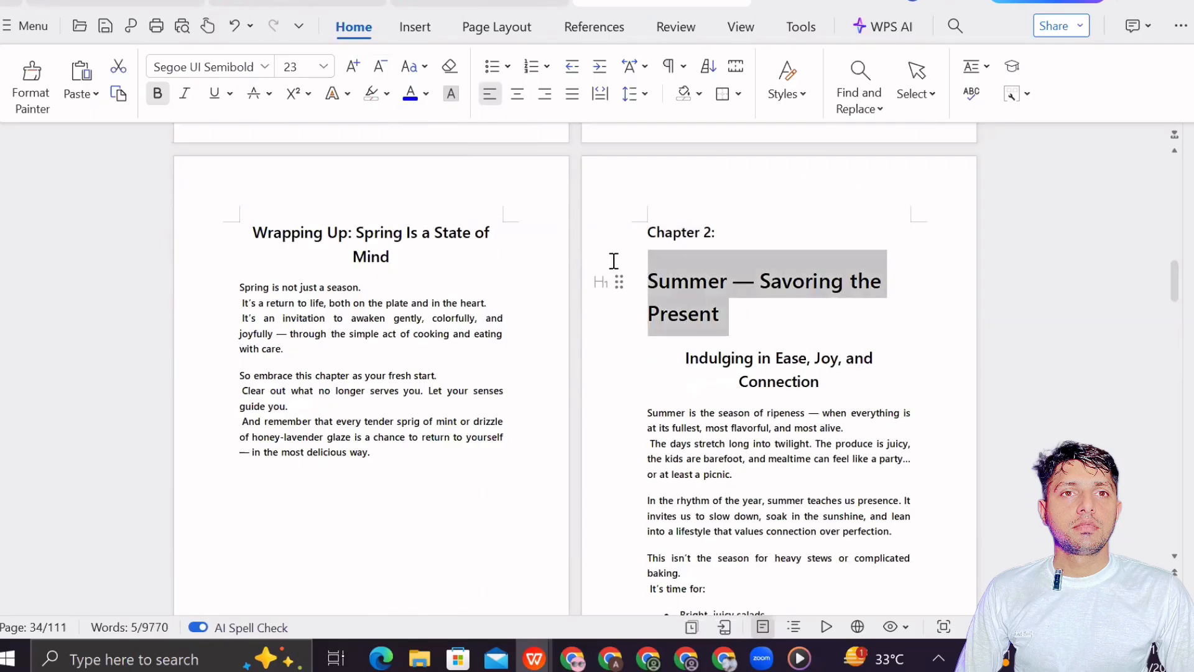
{"action": "left_click", "coordinate": [524, 100]}
{"action": "left_click", "coordinate": [903, 372]}
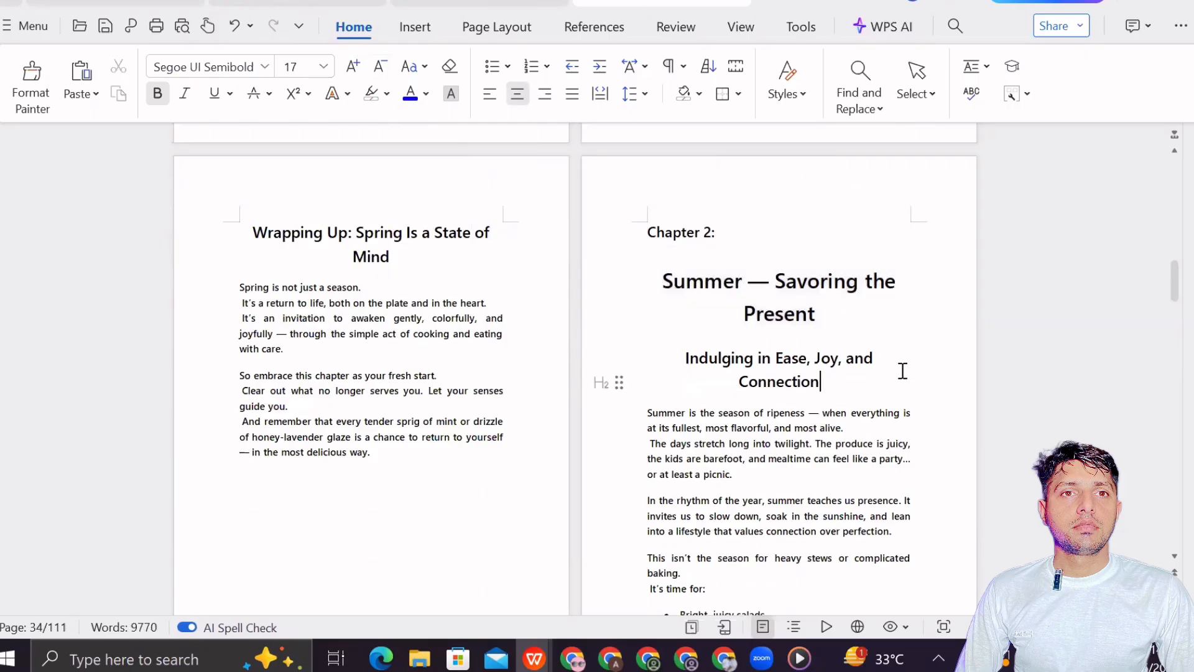
- Delete the empty line above the heading "Create Meals That Feel Like Vacation"
{"action": "scroll", "coordinate": [871, 278], "scroll_direction": "down", "scroll_amount": 7}
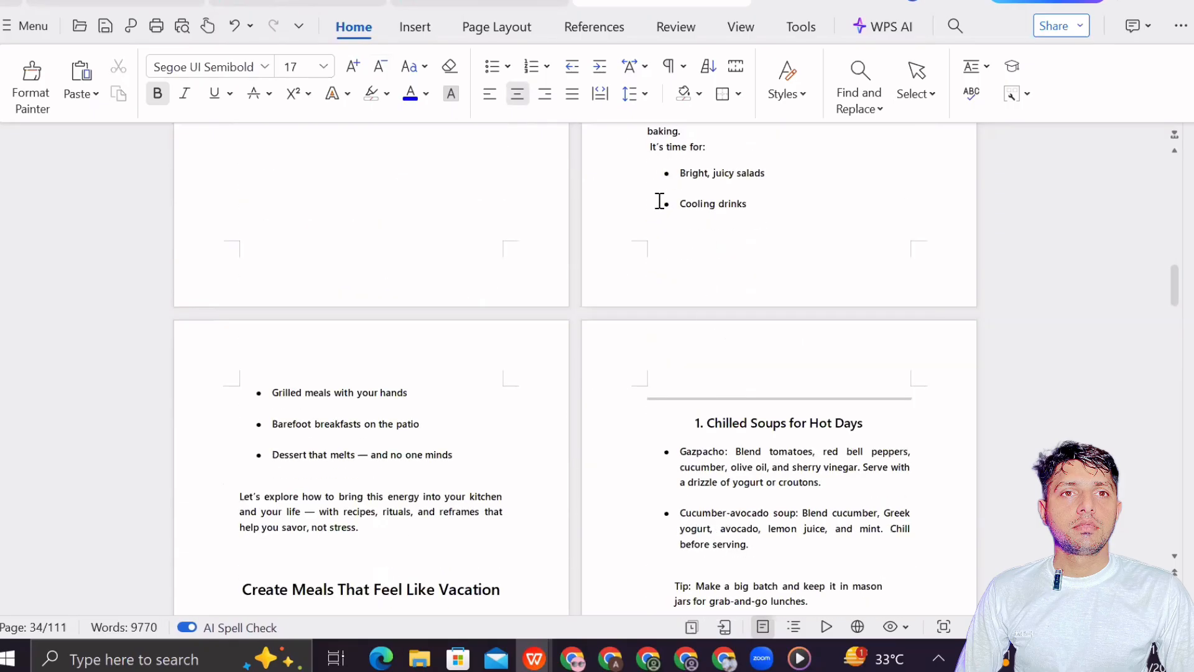
{"action": "scroll", "coordinate": [663, 265], "scroll_direction": "down", "scroll_amount": 3}
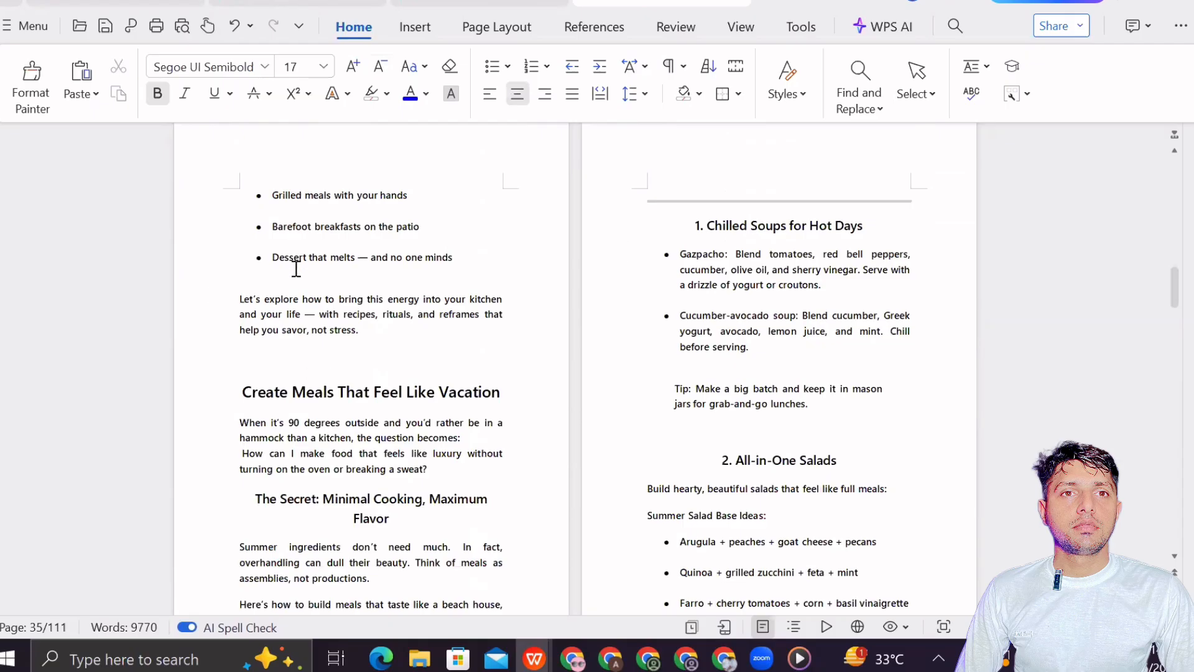
{"action": "scroll", "coordinate": [296, 269], "scroll_direction": "down", "scroll_amount": 1}
{"action": "left_click", "coordinate": [271, 306]}
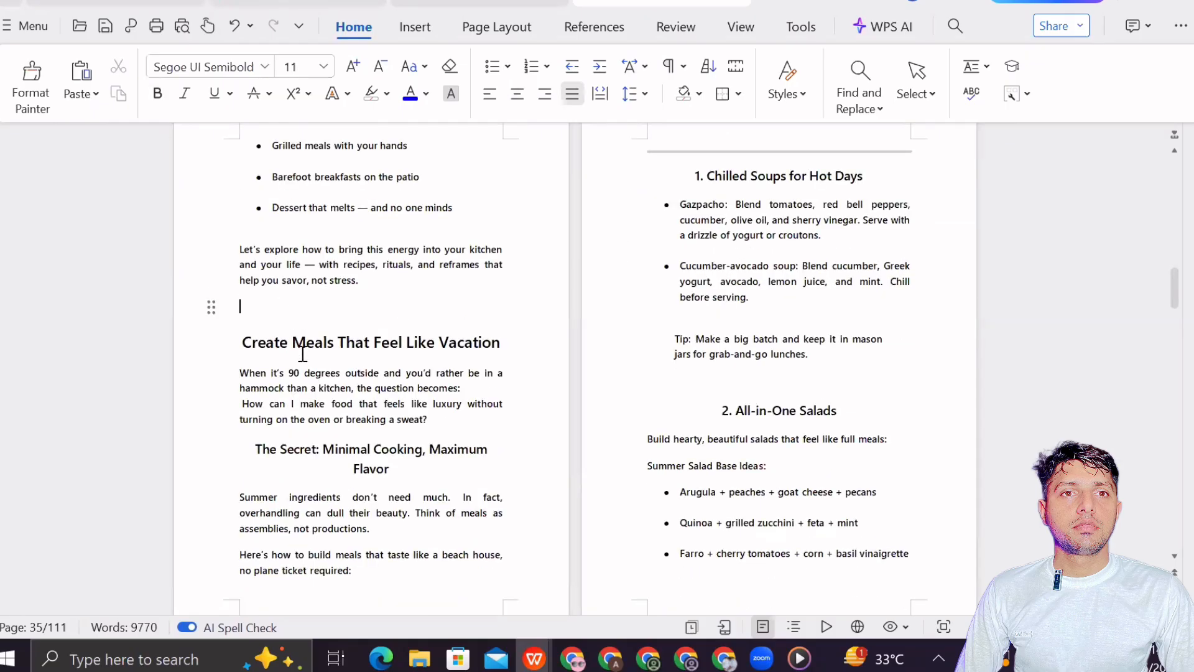
{"action": "key", "text": "Delete"}
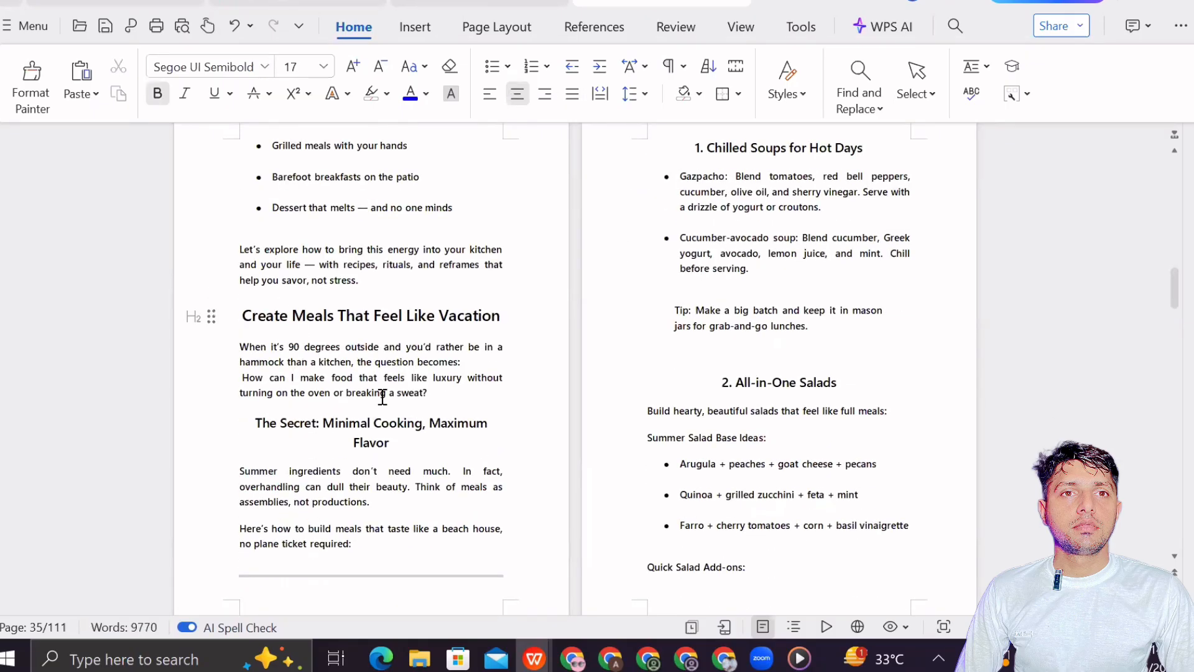
{"action": "scroll", "coordinate": [494, 365], "scroll_direction": "up", "scroll_amount": 3}
{"action": "scroll", "coordinate": [742, 379], "scroll_direction": "down", "scroll_amount": 1}
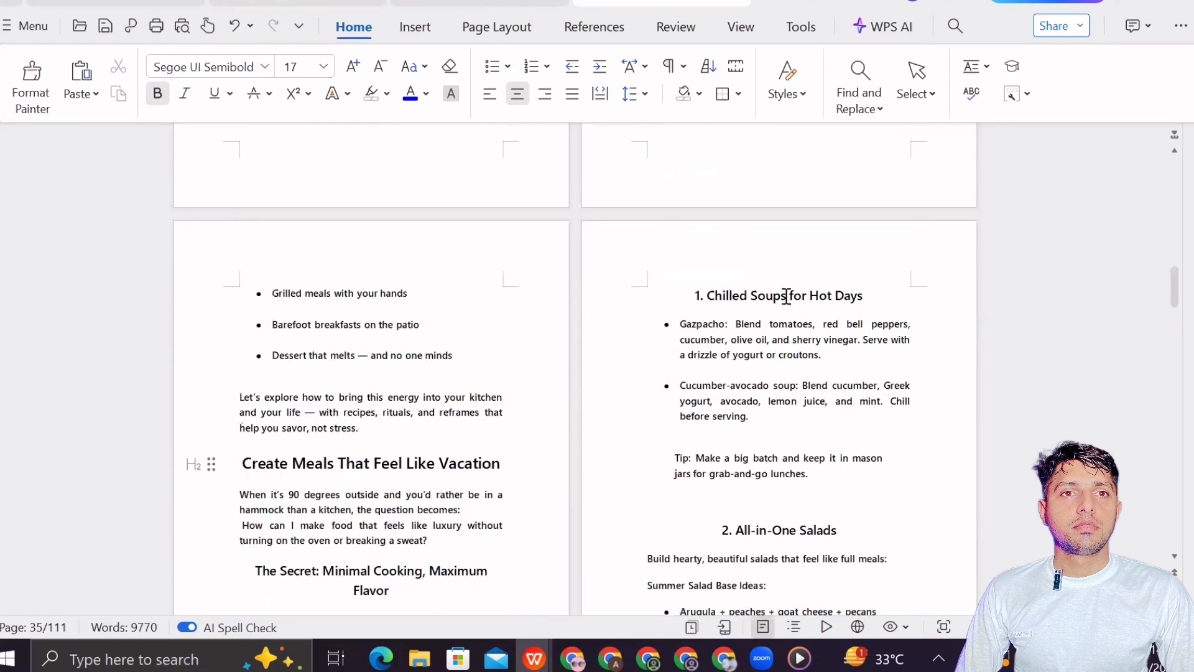
- Insert a page break before the heading "Create Meals That Feel Like Vacation"
{"action": "scroll", "coordinate": [769, 308], "scroll_direction": "down", "scroll_amount": 2}
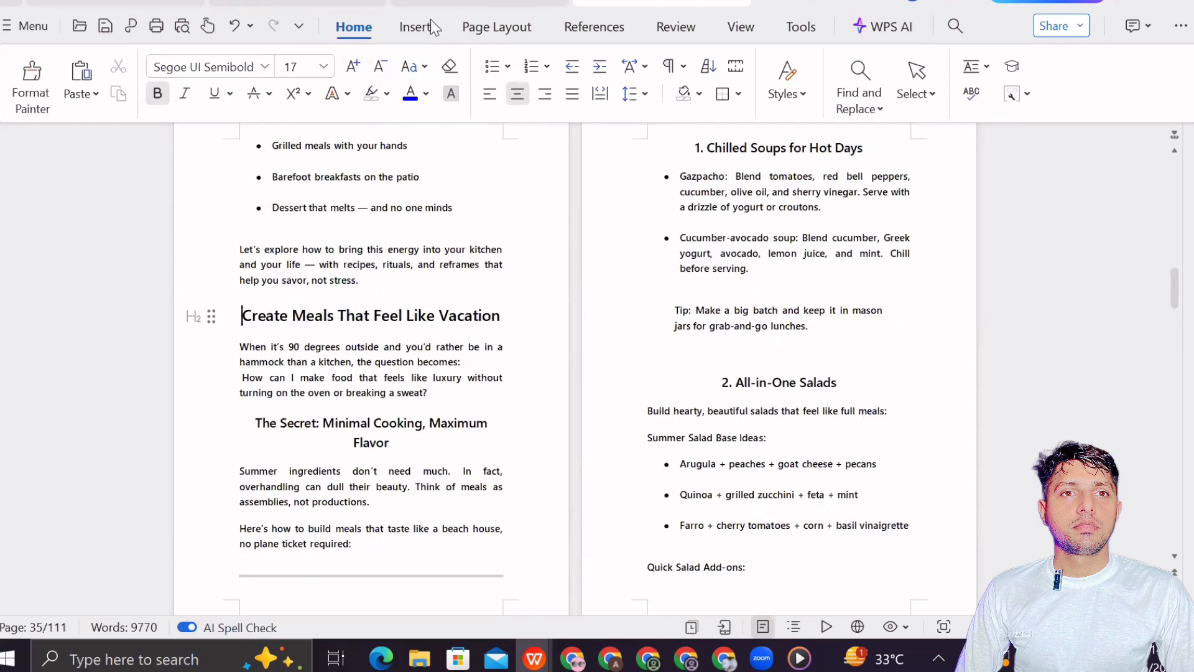
{"action": "left_click", "coordinate": [472, 30]}
{"action": "left_click", "coordinate": [416, 27]}
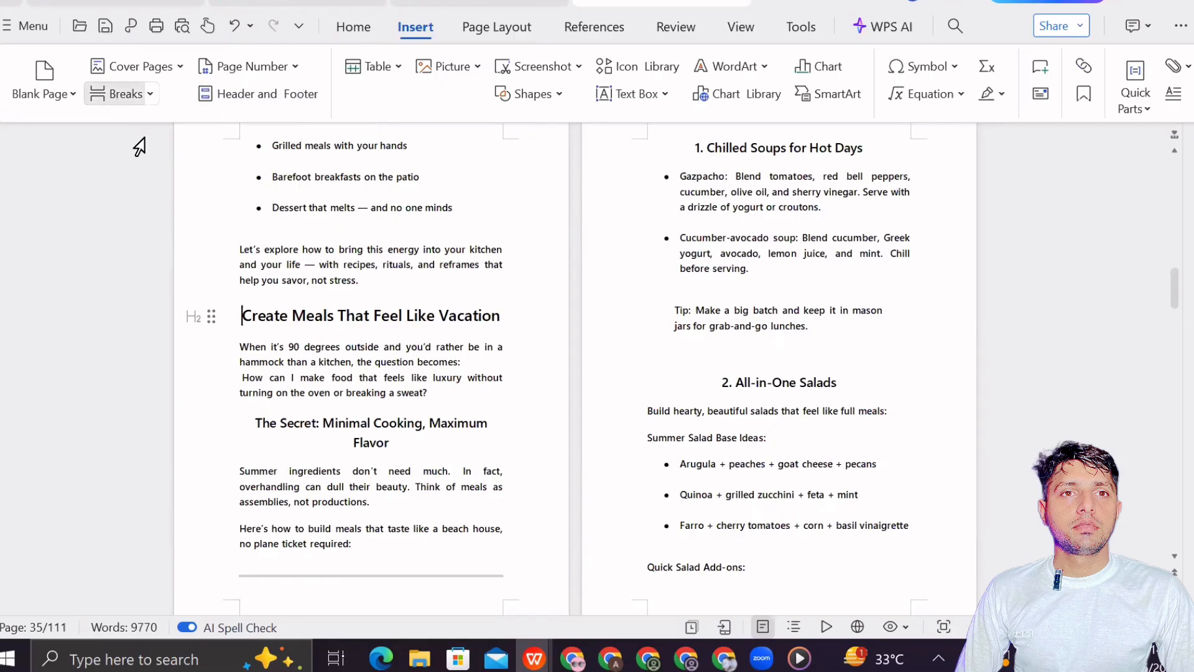
{"action": "scroll", "coordinate": [755, 312], "scroll_direction": "down", "scroll_amount": 2}
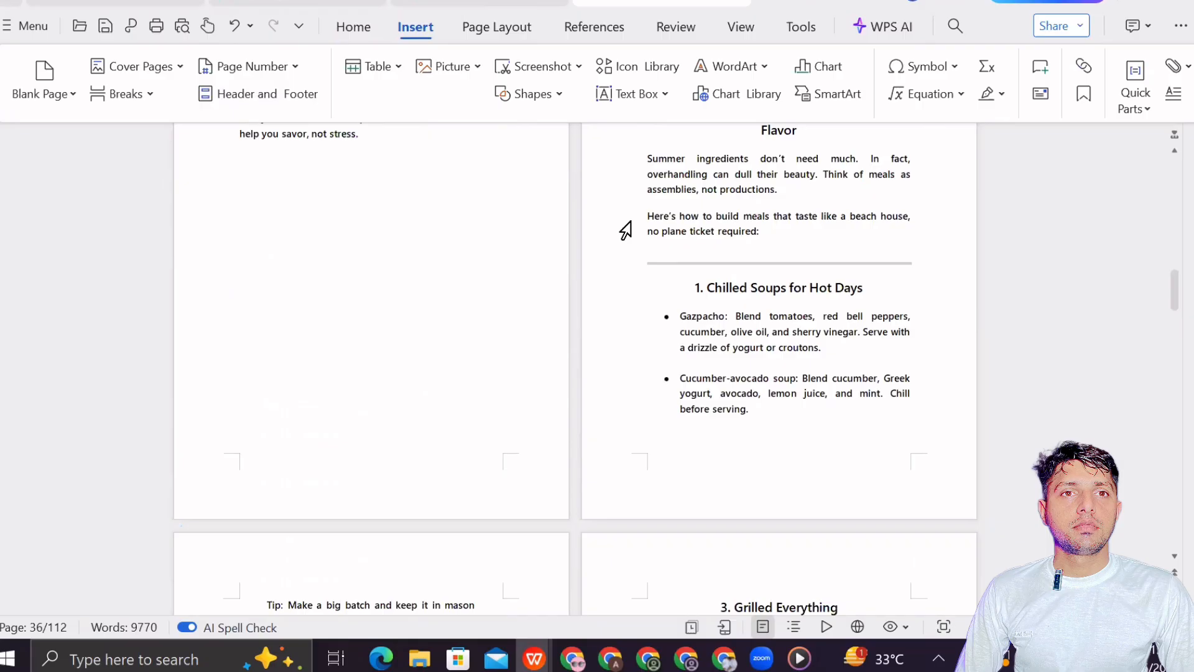
- Cut out the horizontal divider line above the heading "1. Chilled Soups for Hot Days"
{"action": "right_click", "coordinate": [705, 263]}
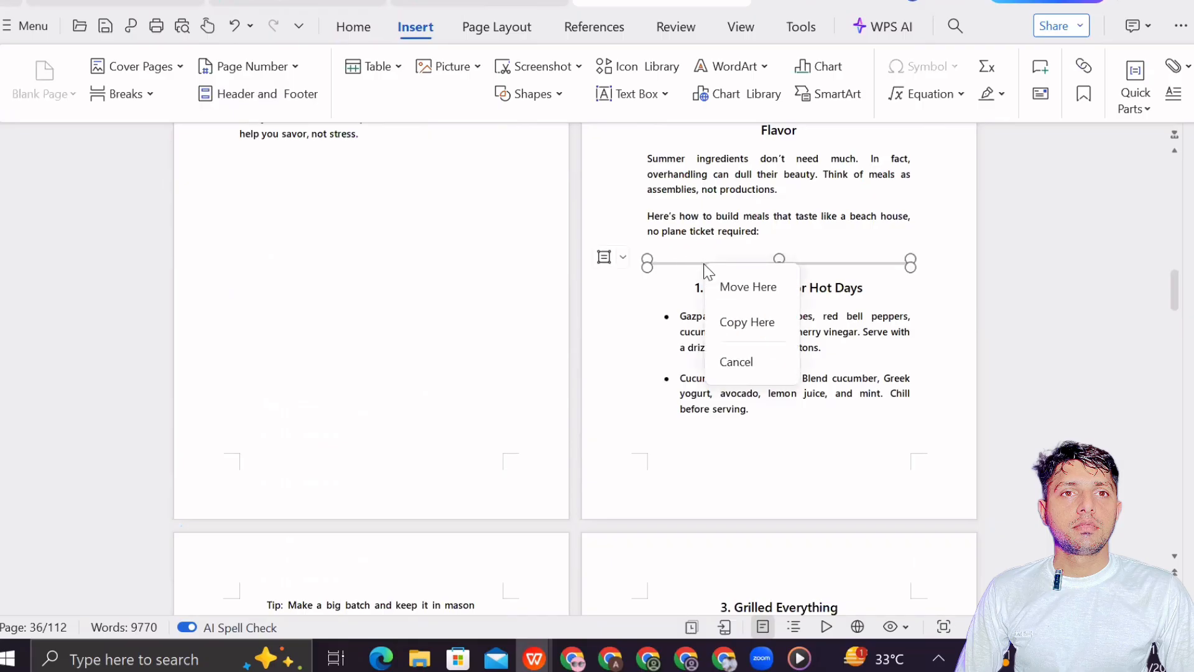
{"action": "key", "text": "Escape"}
{"action": "left_click", "coordinate": [666, 267]}
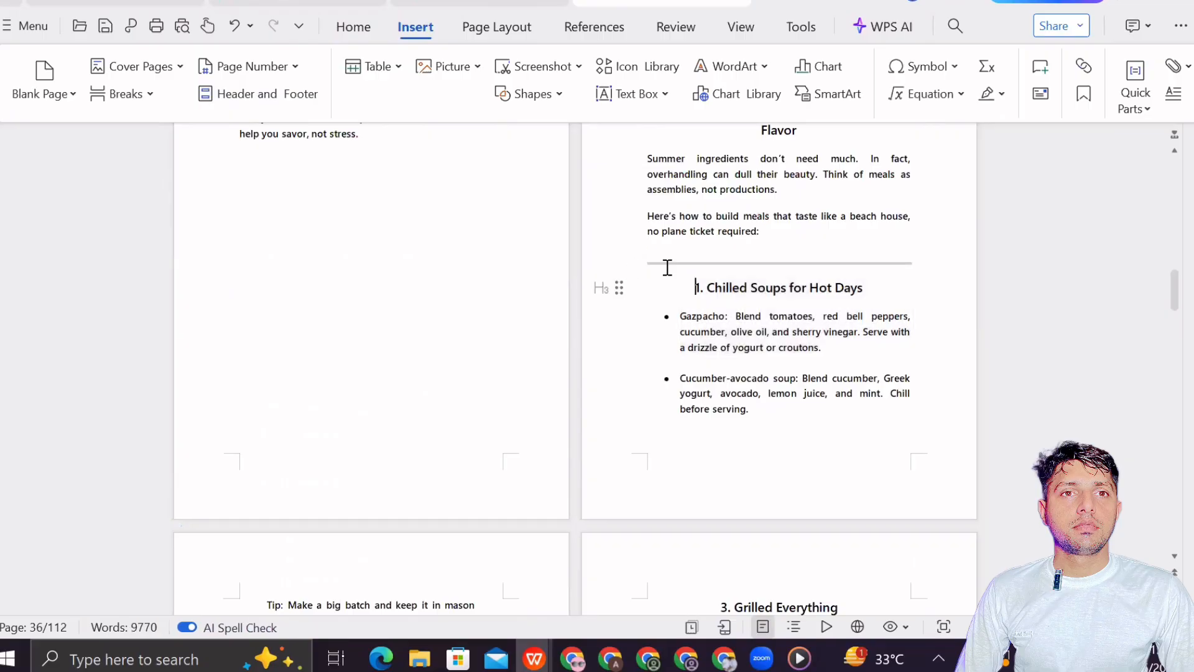
{"action": "right_click", "coordinate": [662, 264]}
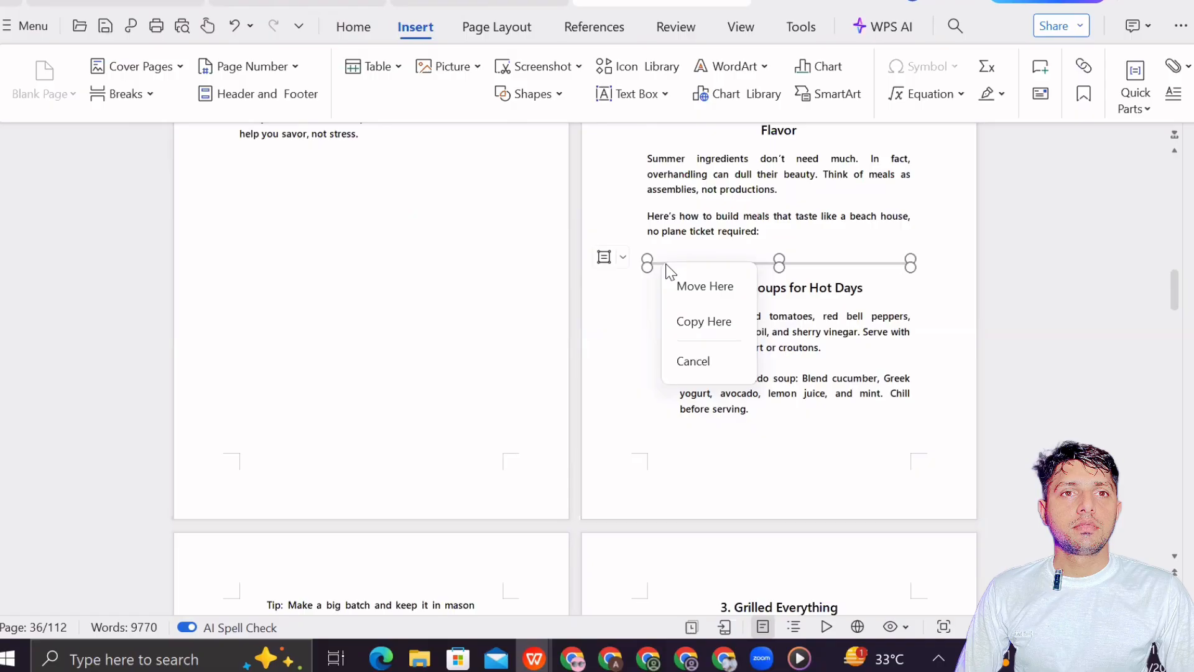
{"action": "left_click", "coordinate": [963, 326]}
{"action": "left_click", "coordinate": [749, 437]}
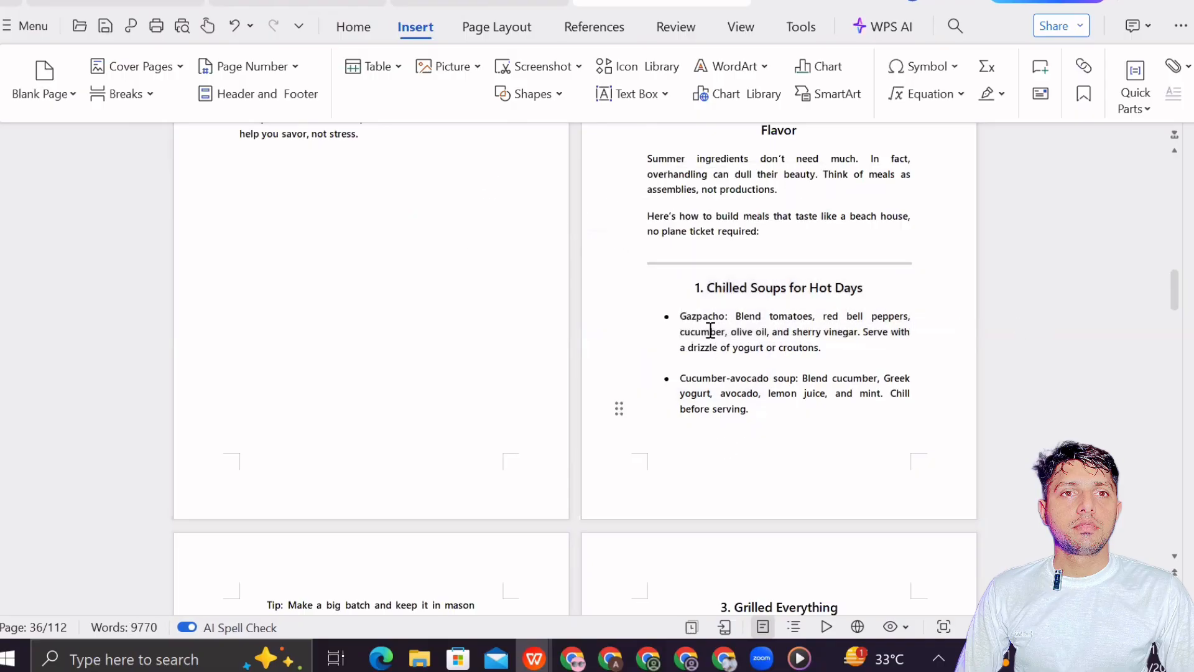
{"action": "left_click", "coordinate": [717, 264]}
{"action": "right_click", "coordinate": [718, 263]}
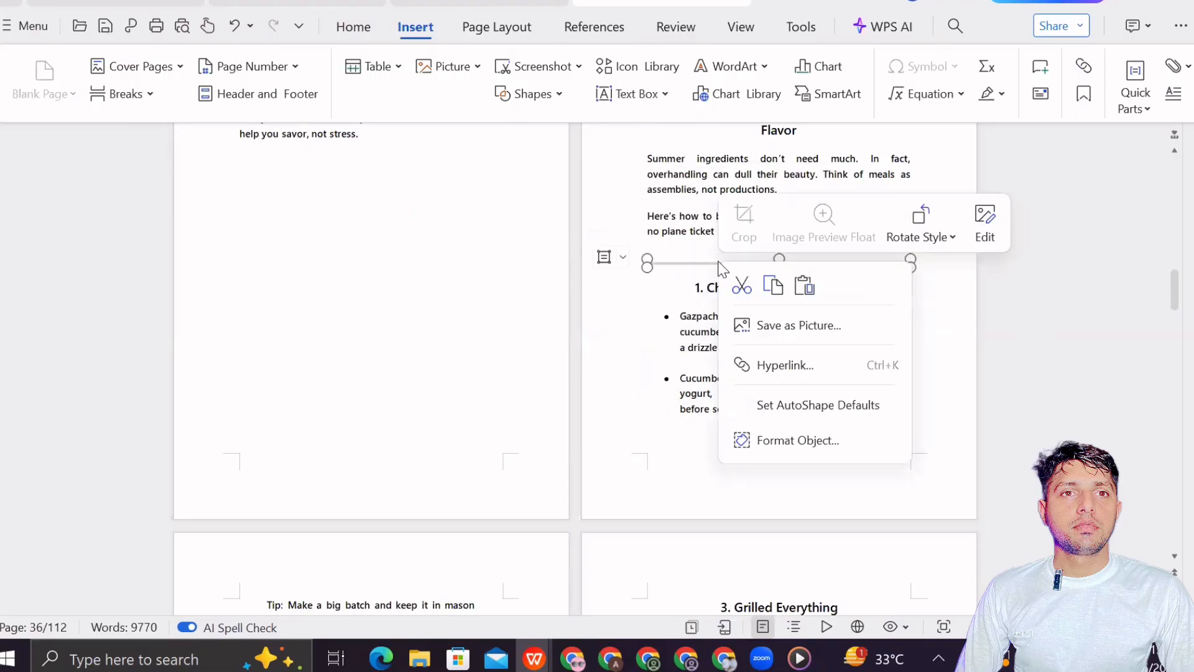
{"action": "left_click", "coordinate": [741, 291]}
- Delete the empty line above the heading "2. All-in-One Salads"
{"action": "scroll", "coordinate": [737, 413], "scroll_direction": "down", "scroll_amount": 5}
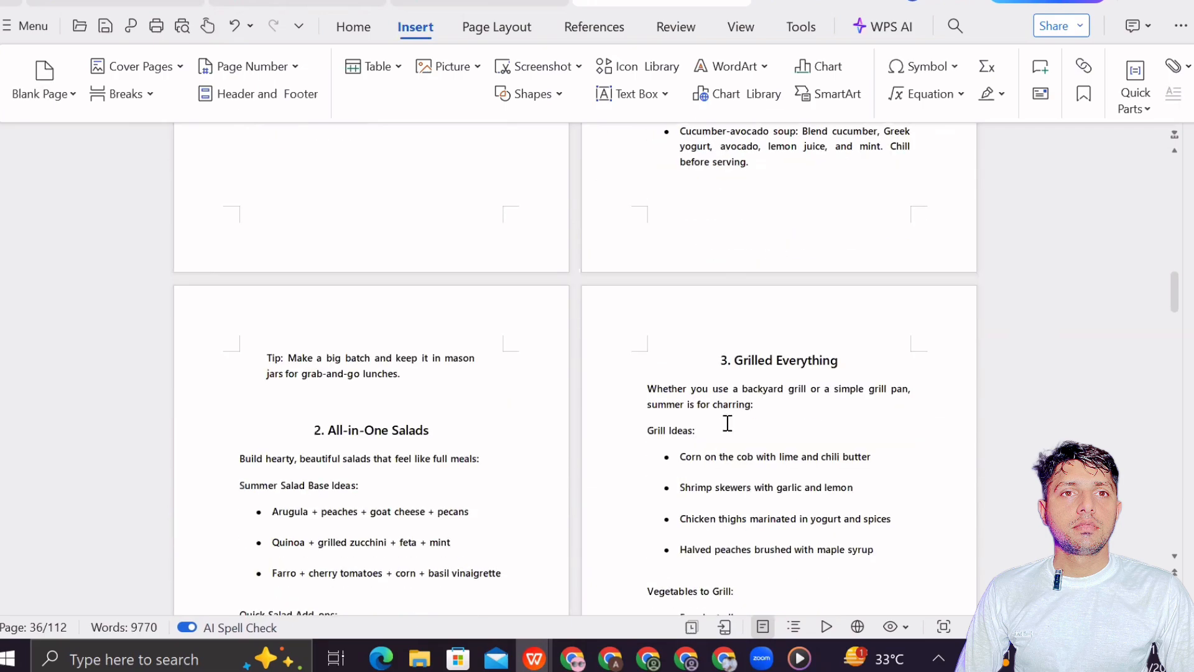
{"action": "scroll", "coordinate": [728, 423], "scroll_direction": "down", "scroll_amount": 4}
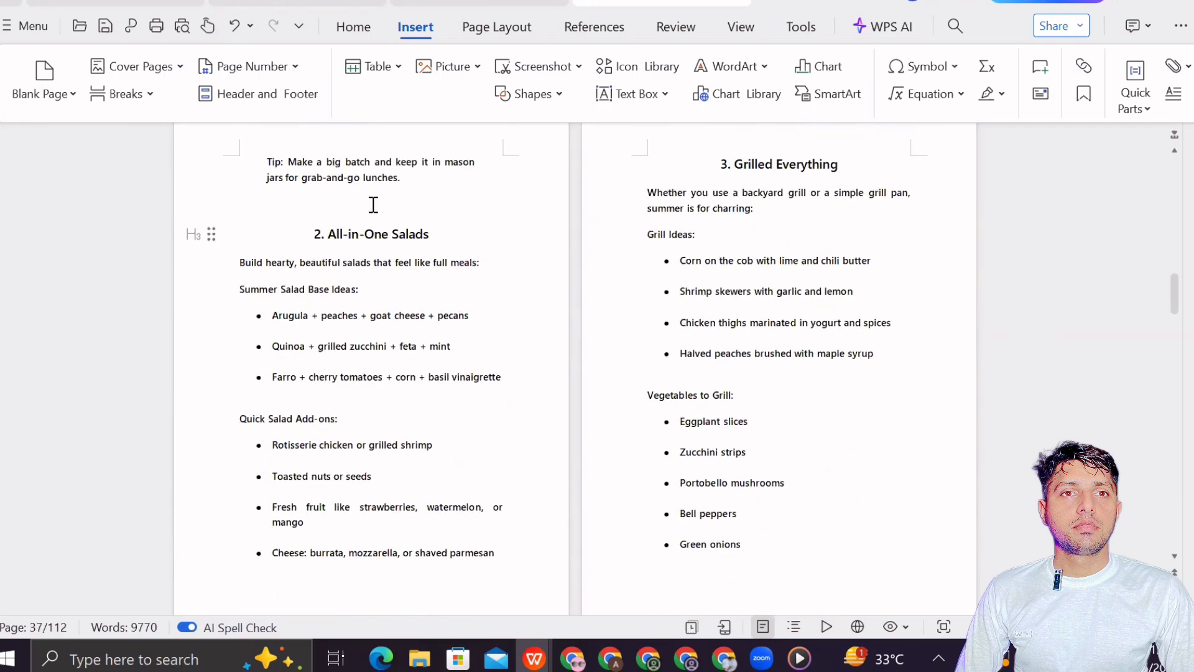
{"action": "key", "text": "BackSpace"}
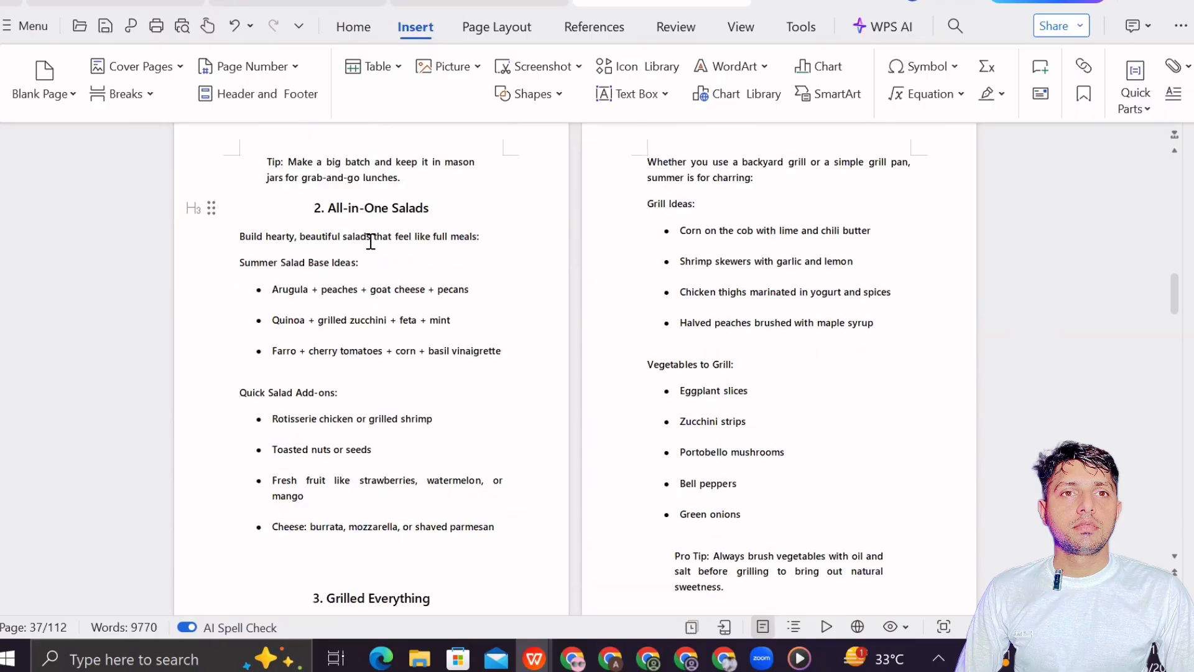
- Insert a page break before the heading "3. Grilled Everything"
{"action": "scroll", "coordinate": [563, 288], "scroll_direction": "down", "scroll_amount": 4}
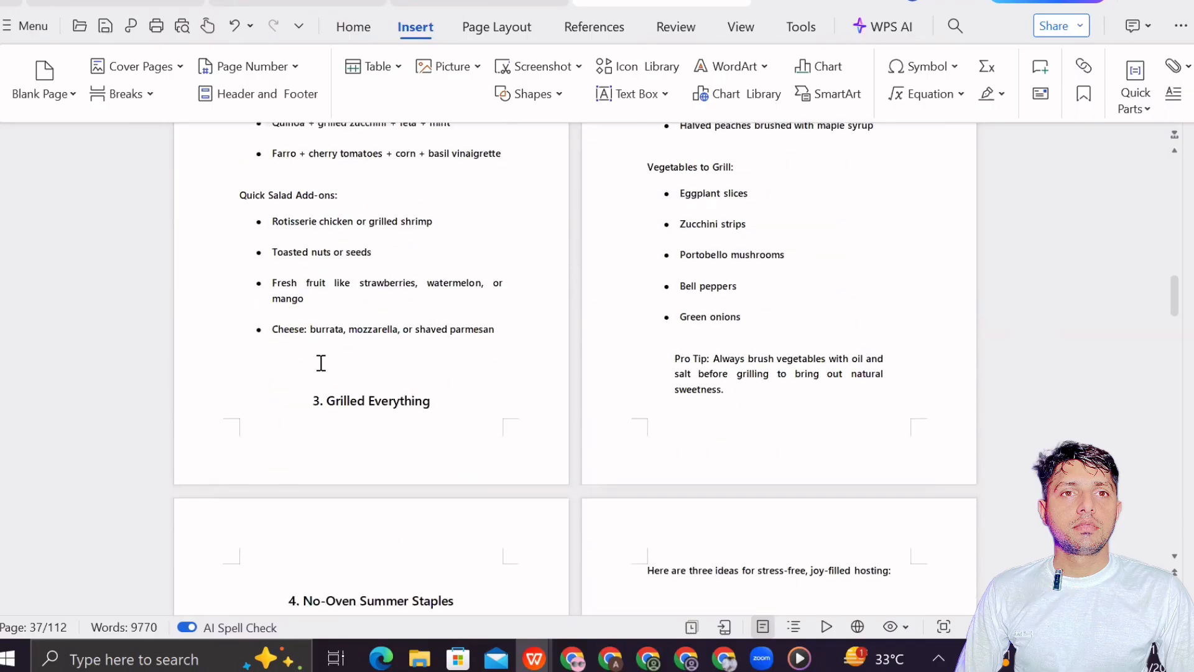
{"action": "left_click", "coordinate": [122, 94]}
{"action": "scroll", "coordinate": [760, 311], "scroll_direction": "up", "scroll_amount": 3}
{"action": "scroll", "coordinate": [761, 310], "scroll_direction": "down", "scroll_amount": 5}
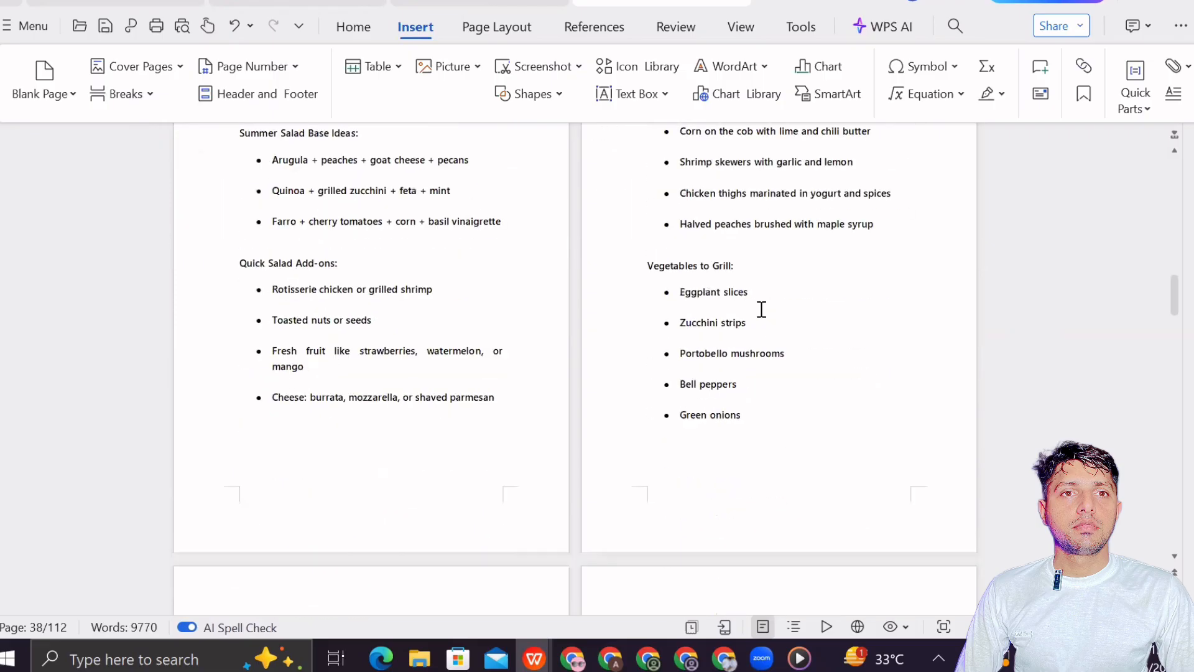
- Delete the empty line above the heading "4. No-Oven Summer Staples"
{"action": "scroll", "coordinate": [762, 309], "scroll_direction": "down", "scroll_amount": 7}
{"action": "left_click", "coordinate": [311, 349]}
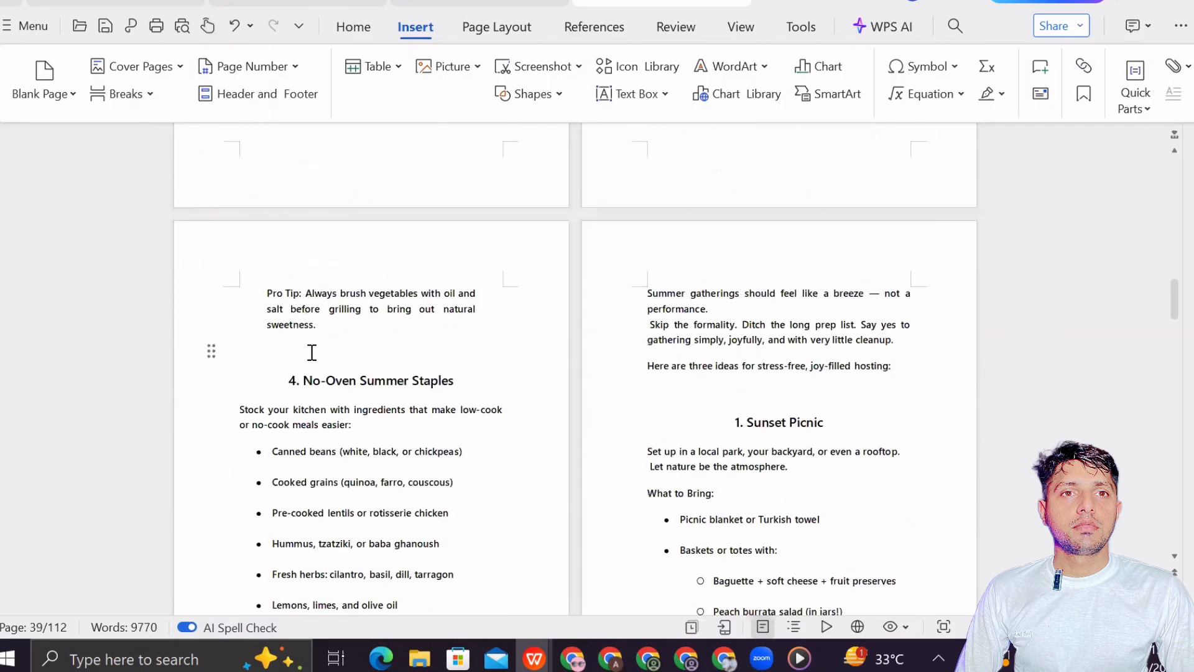
{"action": "key", "text": "Delete"}
- Insert a page break before "Low-Effort Entertaining: Joy Without the Overwhelm" and delete the empty line above "1. Sunset Picnic"
{"action": "scroll", "coordinate": [450, 379], "scroll_direction": "down", "scroll_amount": 4}
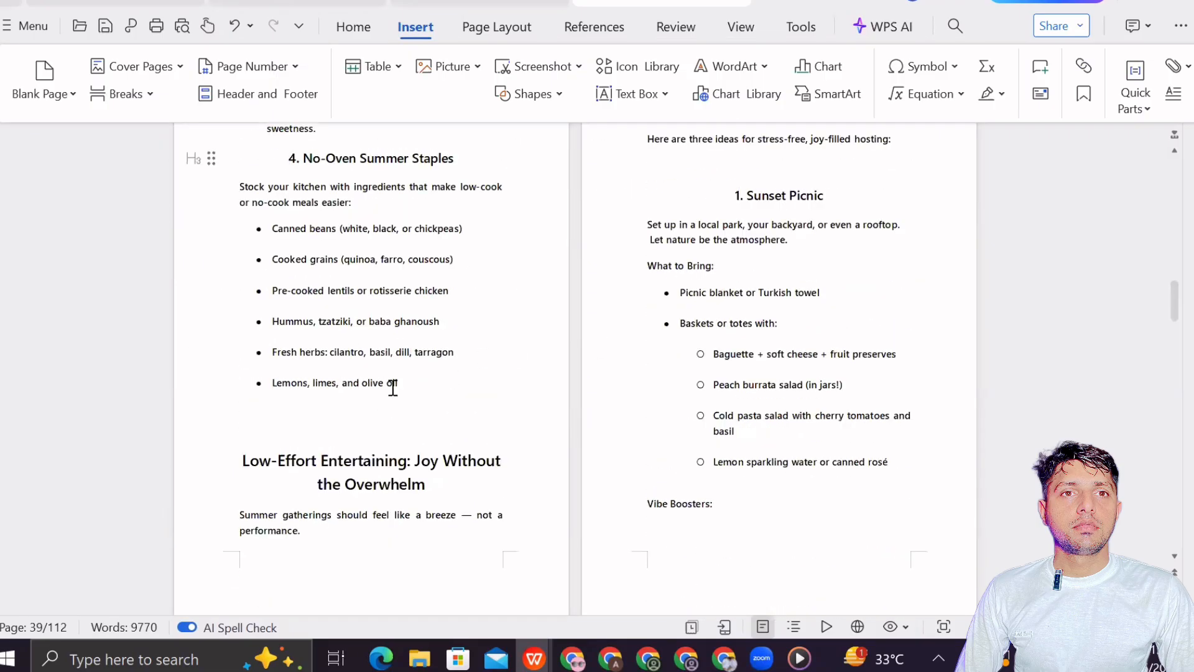
{"action": "left_click", "coordinate": [237, 464]}
{"action": "left_click", "coordinate": [245, 474]}
{"action": "left_click", "coordinate": [117, 94]}
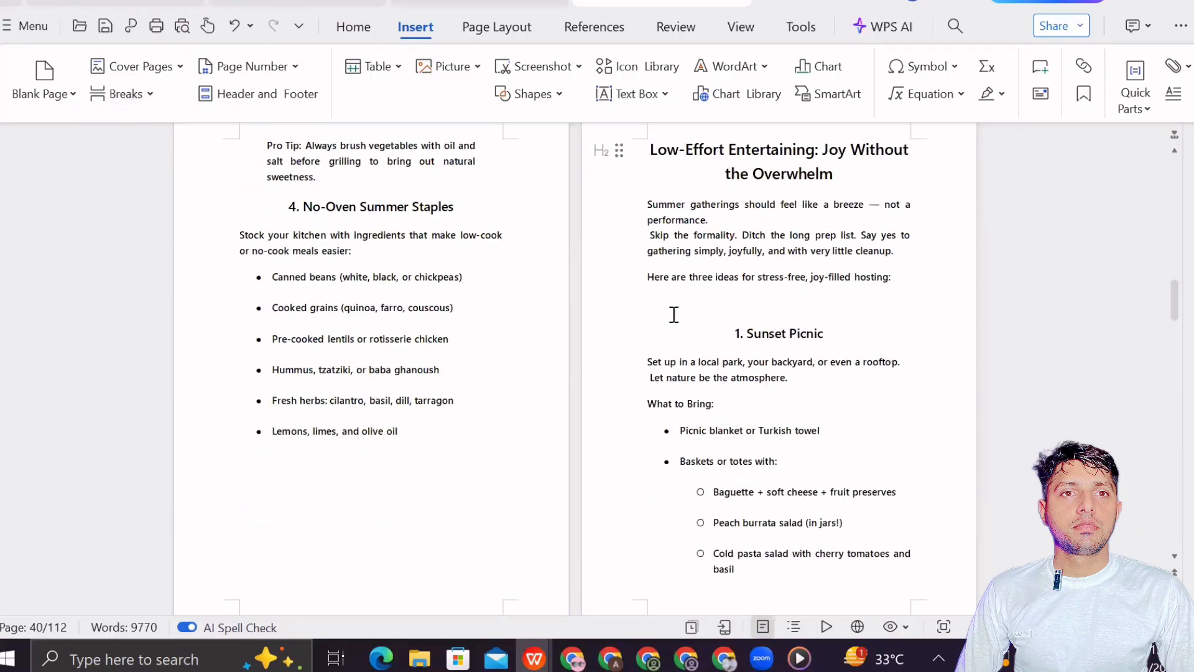
{"action": "left_click", "coordinate": [747, 304]}
{"action": "key", "text": "Delete"}
- Delete the extra empty line above the heading "2. Backyard Movie Night"
{"action": "scroll", "coordinate": [747, 304], "scroll_direction": "down", "scroll_amount": 10}
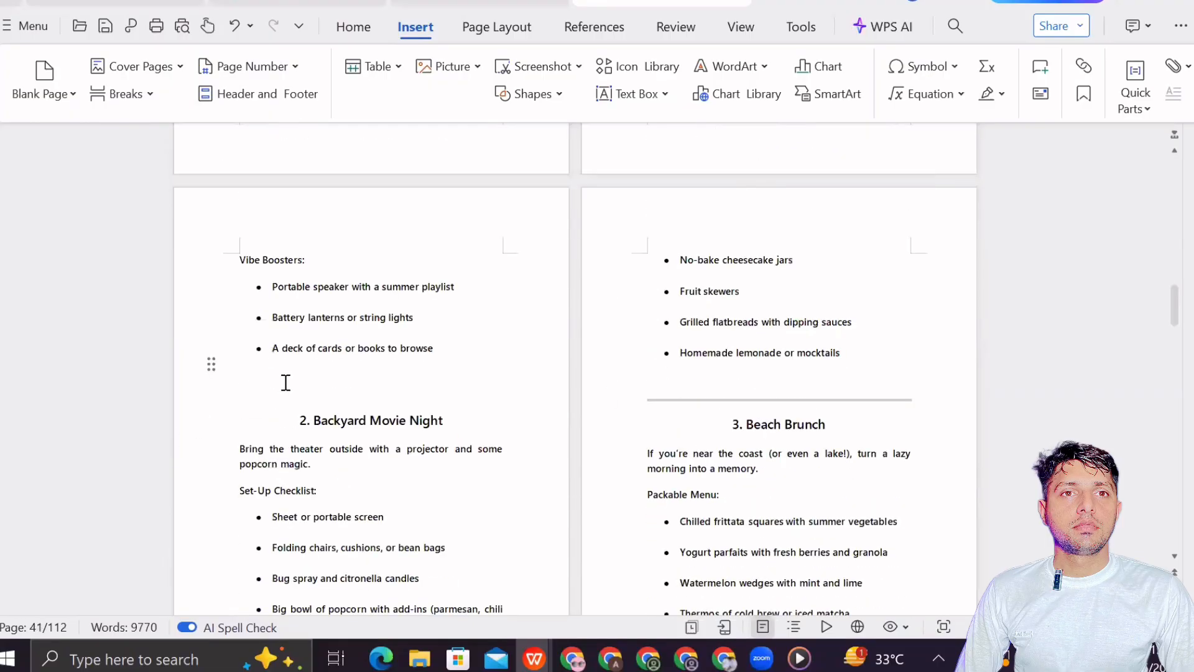
{"action": "left_click", "coordinate": [287, 382]}
{"action": "key", "text": "BackSpace"}
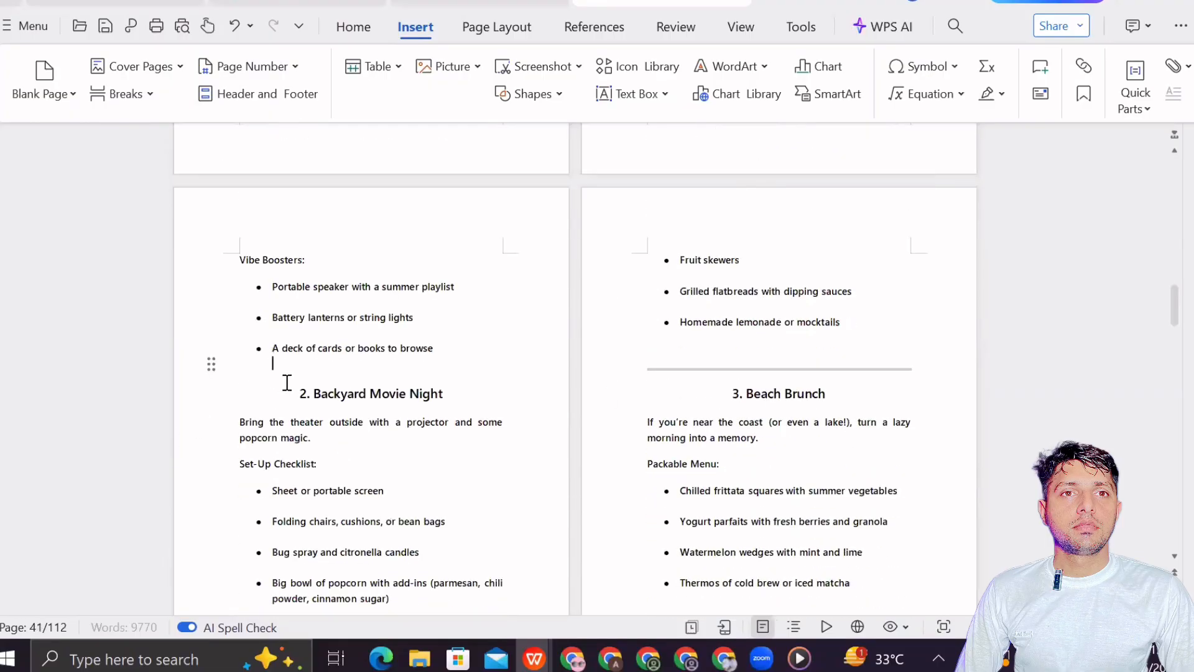
{"action": "key", "text": "Delete"}
{"action": "key", "text": "Return"}
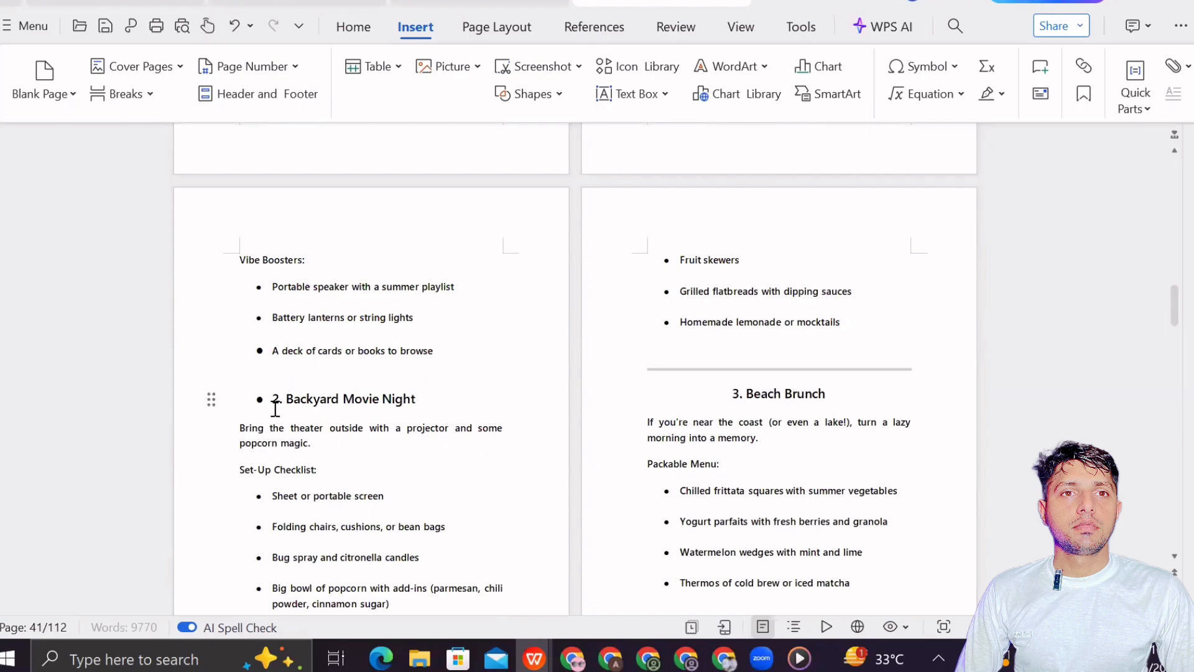
{"action": "left_click", "coordinate": [235, 24]}
{"action": "left_click", "coordinate": [235, 23]}
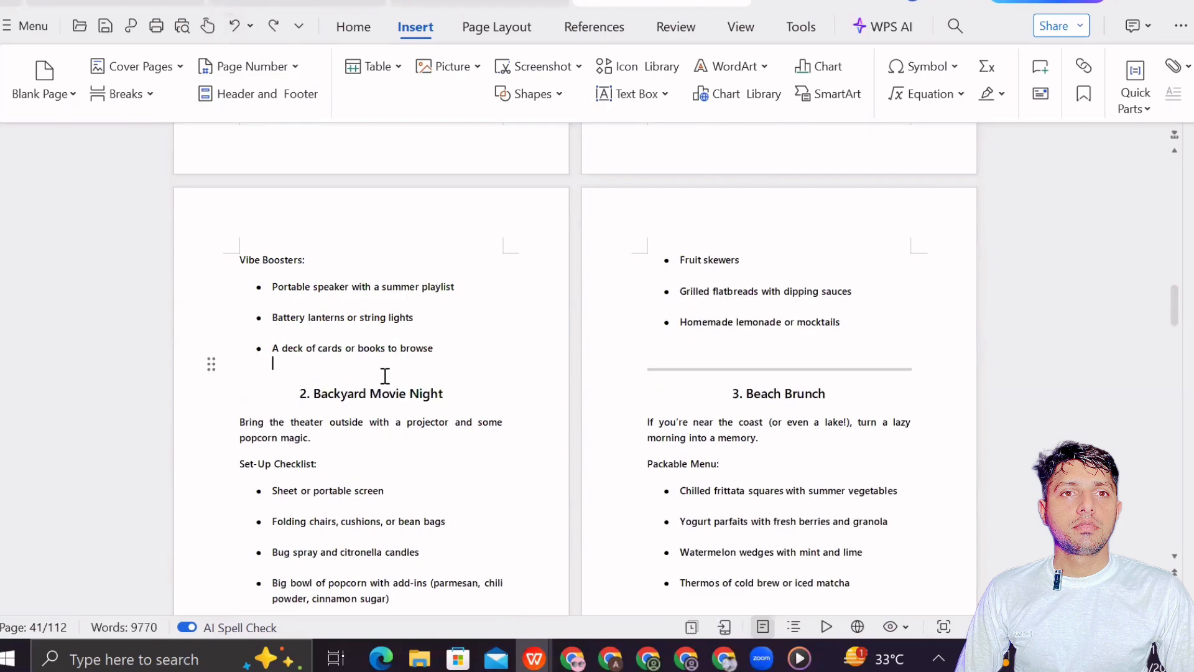
- Remove the horizontal divider line and the empty line above the heading "3. Beach Brunch"
{"action": "scroll", "coordinate": [571, 352], "scroll_direction": "down", "scroll_amount": 3}
{"action": "scroll", "coordinate": [790, 368], "scroll_direction": "up", "scroll_amount": 2}
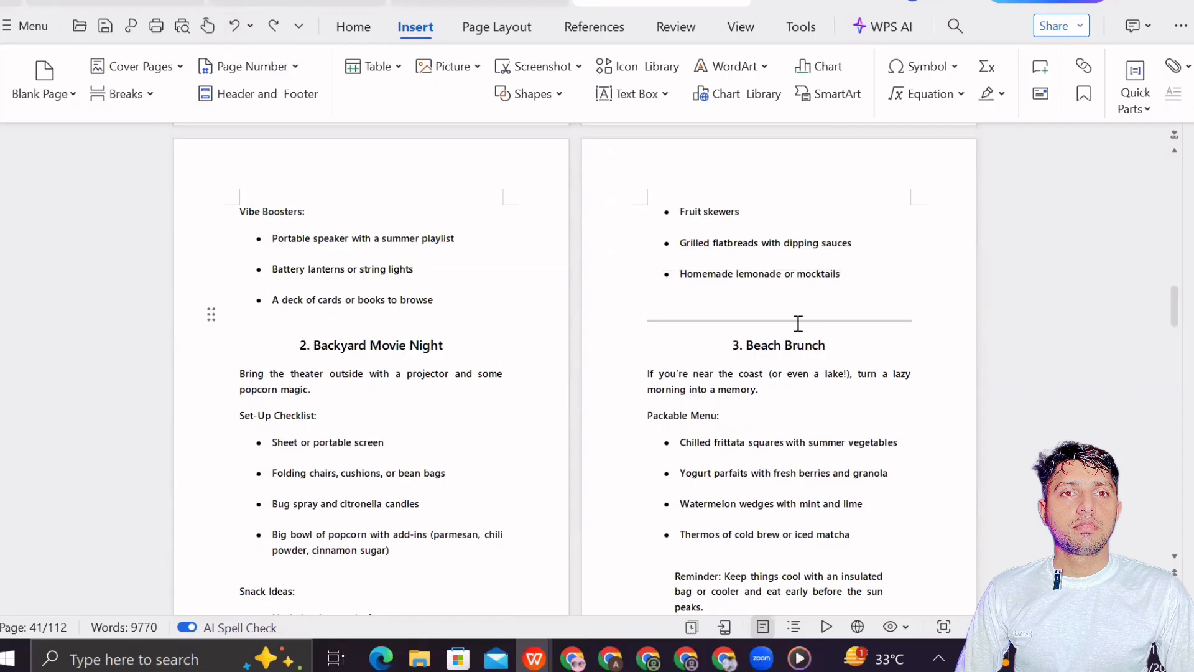
{"action": "left_click", "coordinate": [735, 321]}
{"action": "right_click", "coordinate": [740, 327]}
{"action": "left_click", "coordinate": [753, 342]}
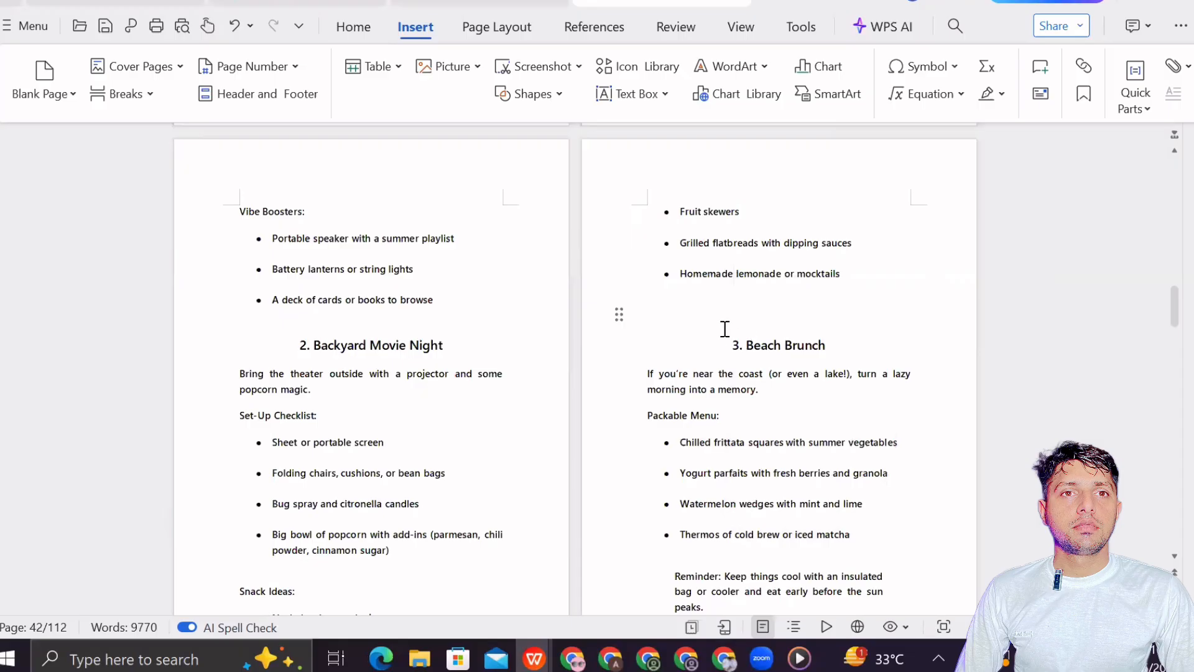
{"action": "key", "text": "Delete"}
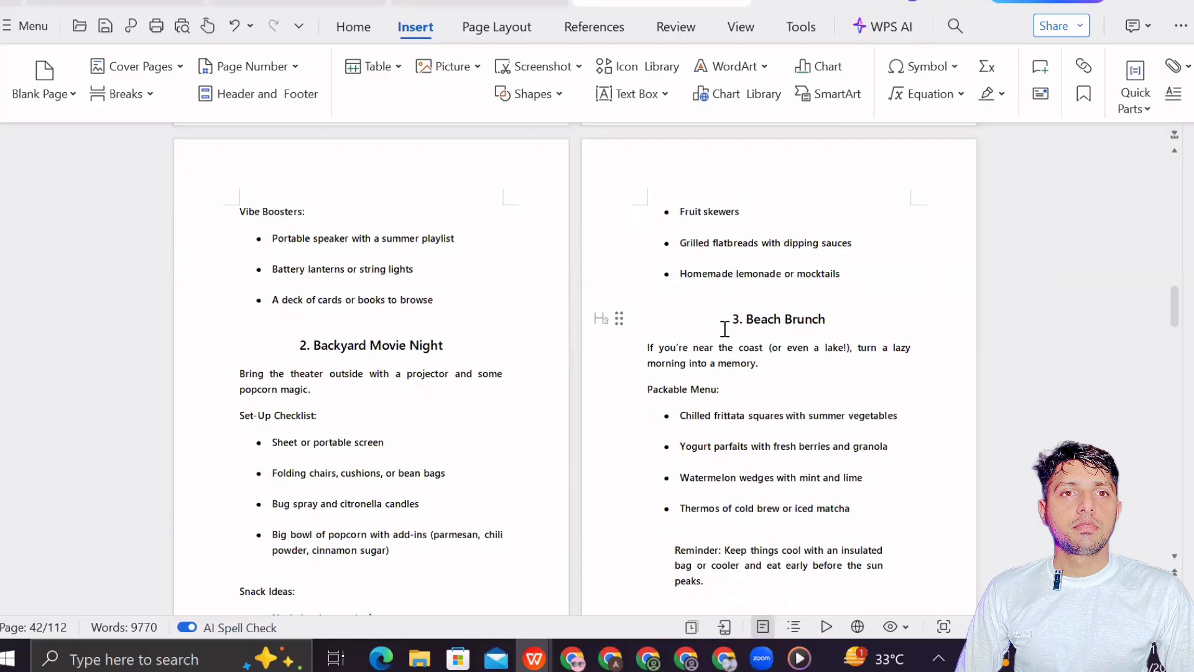
- Insert a page break before "Cooling Rituals for a Hot Mind" and delete the empty line above "1. Infused Waters to Stay Hydrated"
{"action": "scroll", "coordinate": [724, 328], "scroll_direction": "down", "scroll_amount": 6}
{"action": "left_click", "coordinate": [672, 248]}
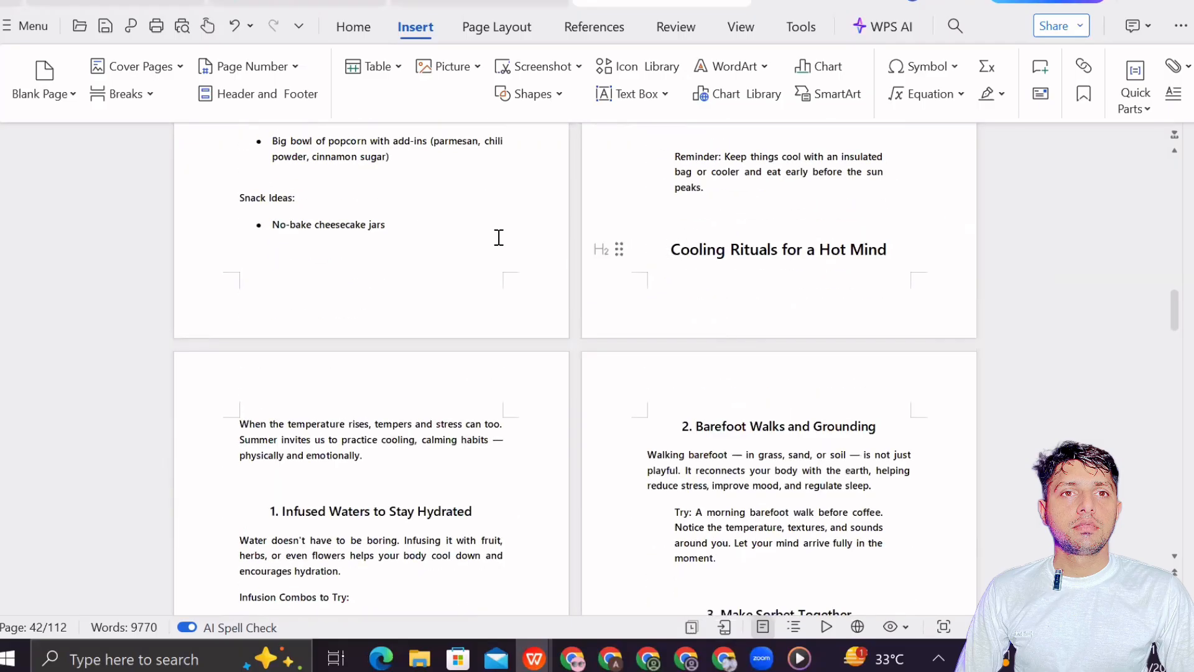
{"action": "left_click", "coordinate": [128, 94]}
{"action": "scroll", "coordinate": [389, 261], "scroll_direction": "down", "scroll_amount": 5}
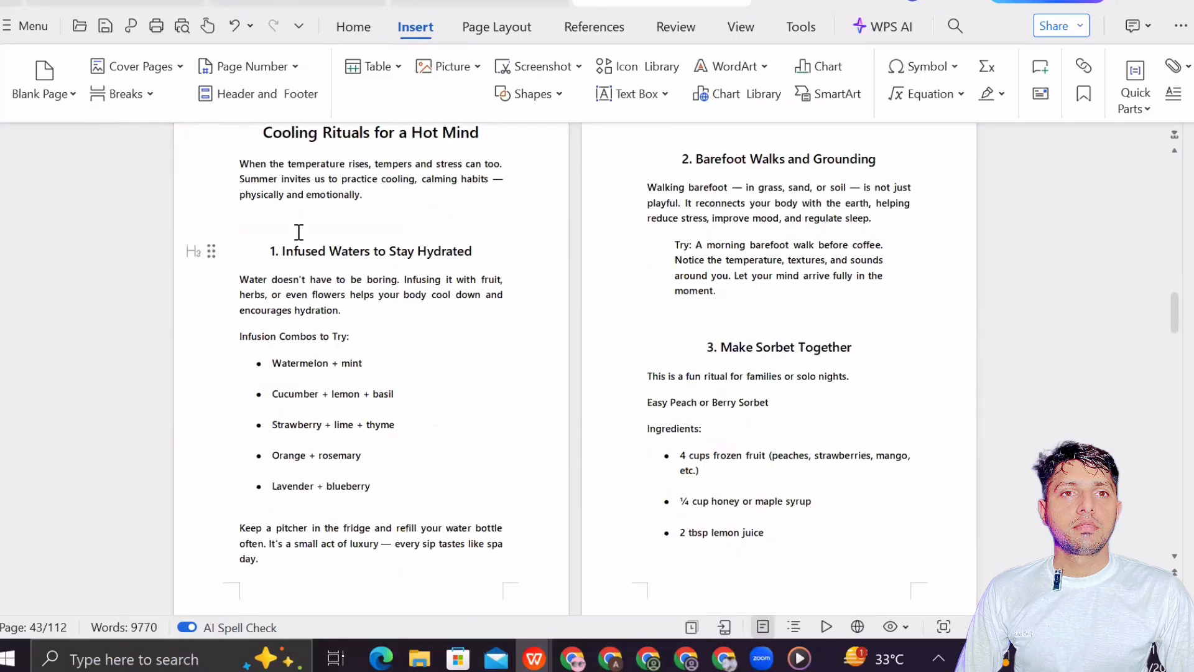
{"action": "key", "text": "Delete"}
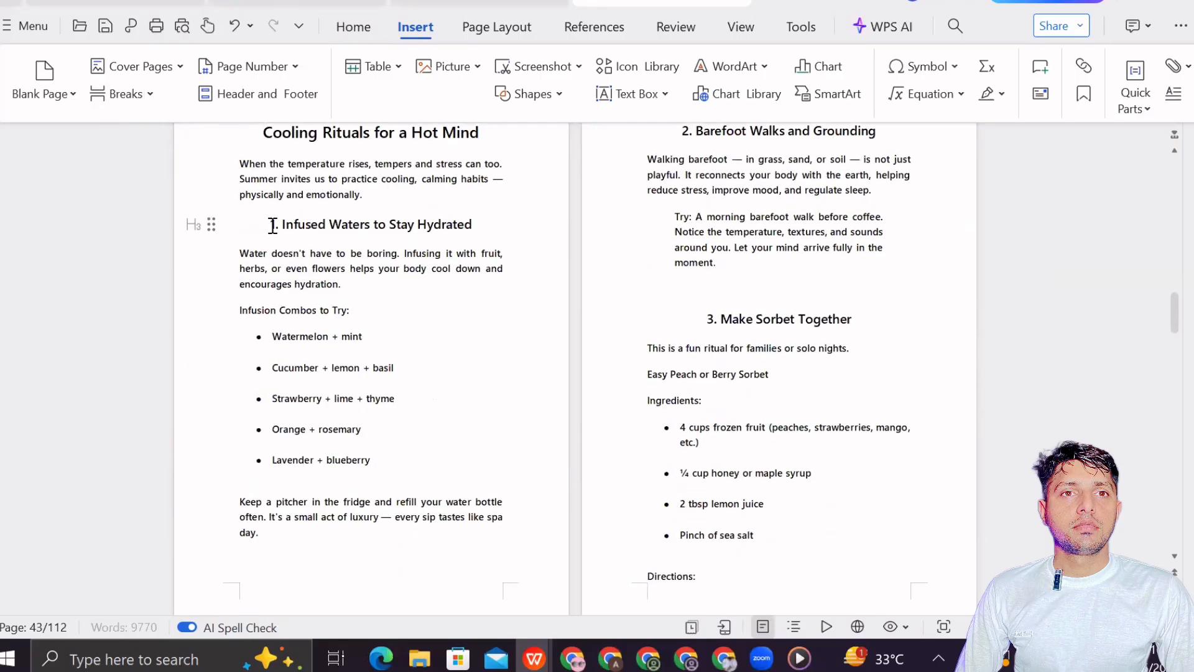
- Delete the empty line above the heading "3. Make Sorbet Together"
{"action": "scroll", "coordinate": [728, 249], "scroll_direction": "down", "scroll_amount": 2}
{"action": "scroll", "coordinate": [728, 249], "scroll_direction": "up", "scroll_amount": 2}
{"action": "left_click", "coordinate": [696, 295]}
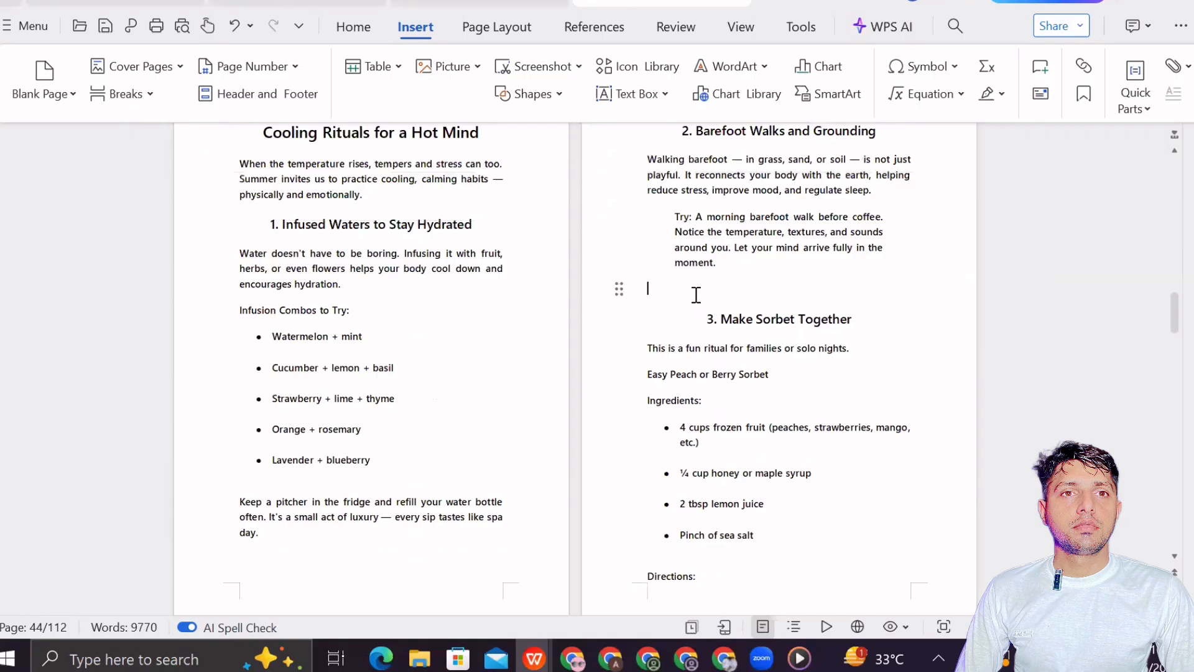
{"action": "key", "text": "Delete"}
- Insert a page break before the heading "Emotional Nourishment: Choose Fun, Ditch Burnout"
{"action": "scroll", "coordinate": [697, 295], "scroll_direction": "down", "scroll_amount": 7}
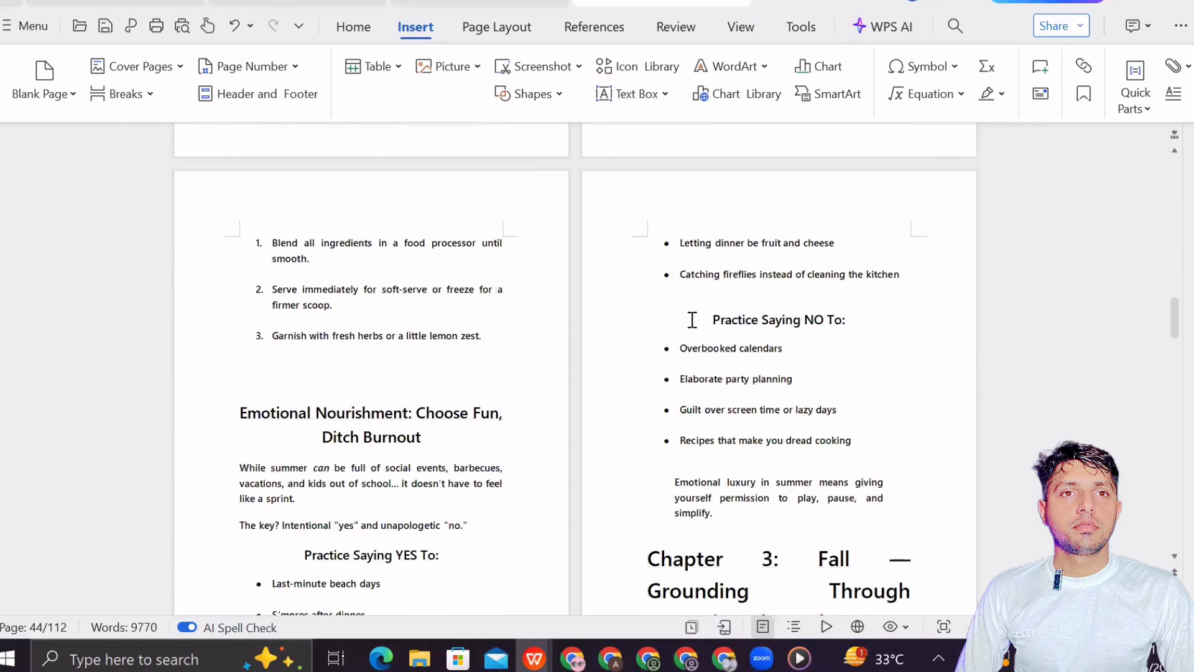
{"action": "scroll", "coordinate": [284, 368], "scroll_direction": "down", "scroll_amount": 2}
{"action": "left_click", "coordinate": [235, 316]}
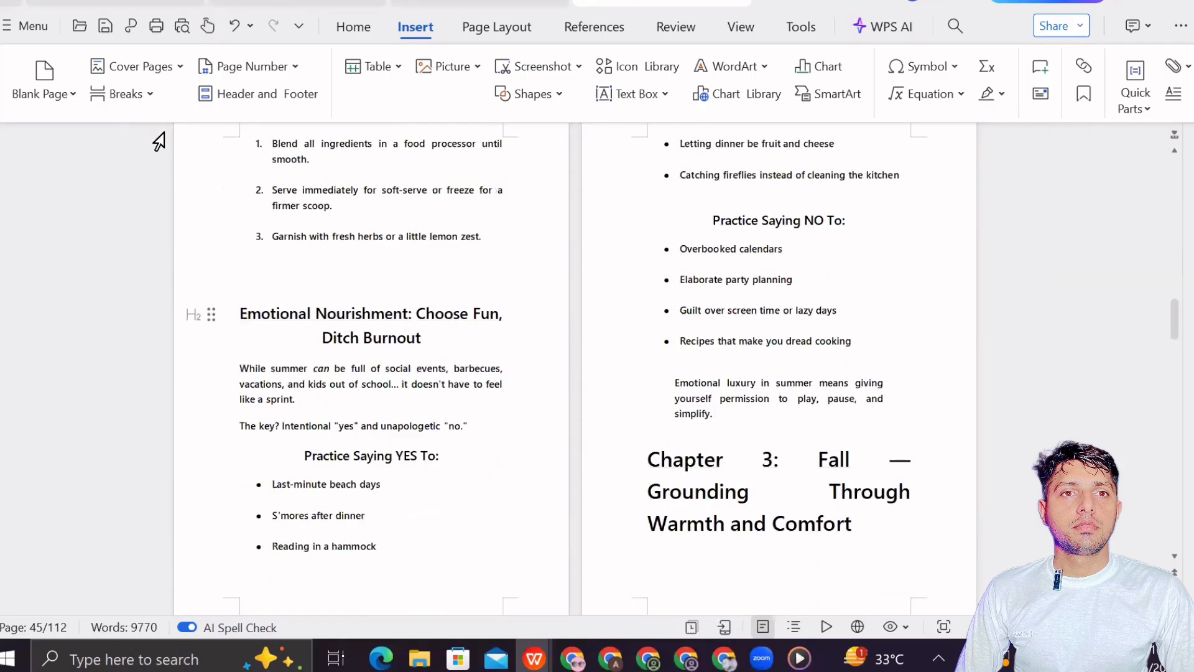
{"action": "left_click", "coordinate": [118, 94]}
- Insert a page break before the heading "Chapter 3: Fall — Grounding Through Warmth and Comfort"
{"action": "scroll", "coordinate": [682, 295], "scroll_direction": "down", "scroll_amount": 10}
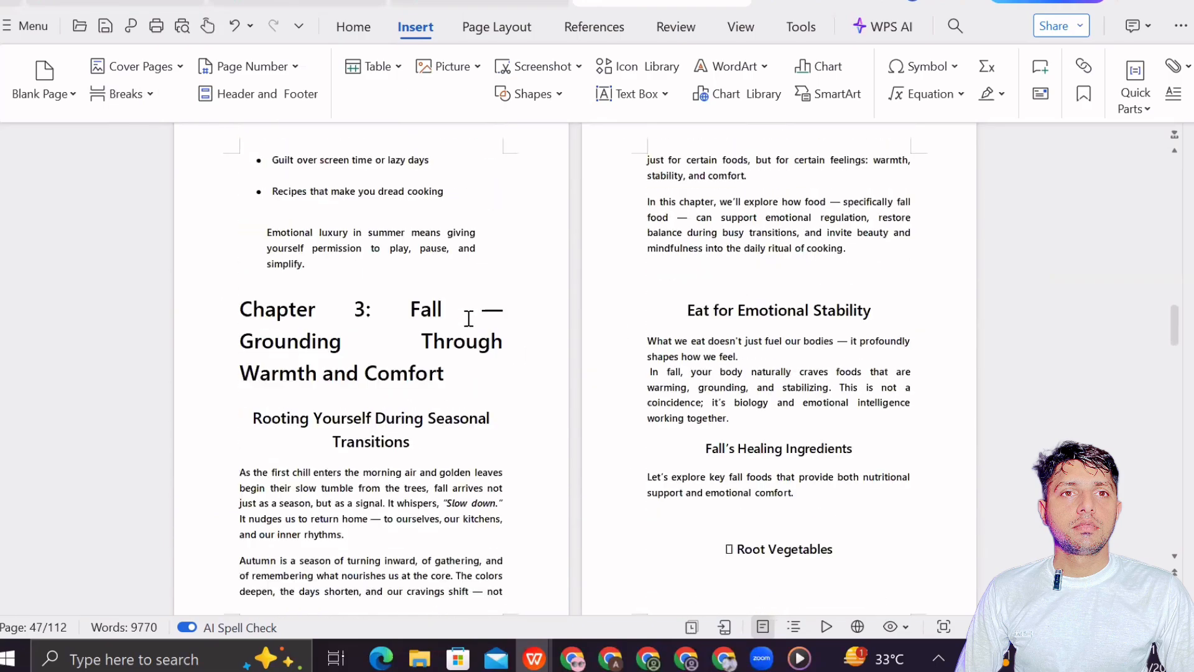
{"action": "scroll", "coordinate": [468, 319], "scroll_direction": "up", "scroll_amount": 10}
{"action": "scroll", "coordinate": [469, 319], "scroll_direction": "down", "scroll_amount": 10}
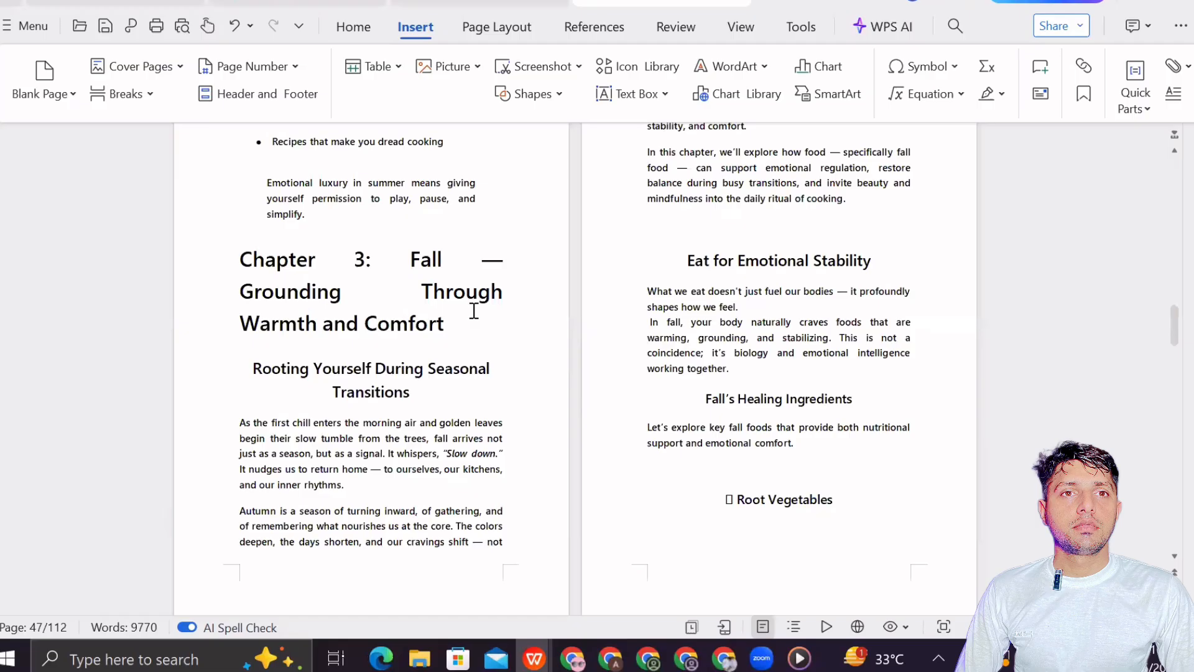
{"action": "left_click", "coordinate": [241, 258]}
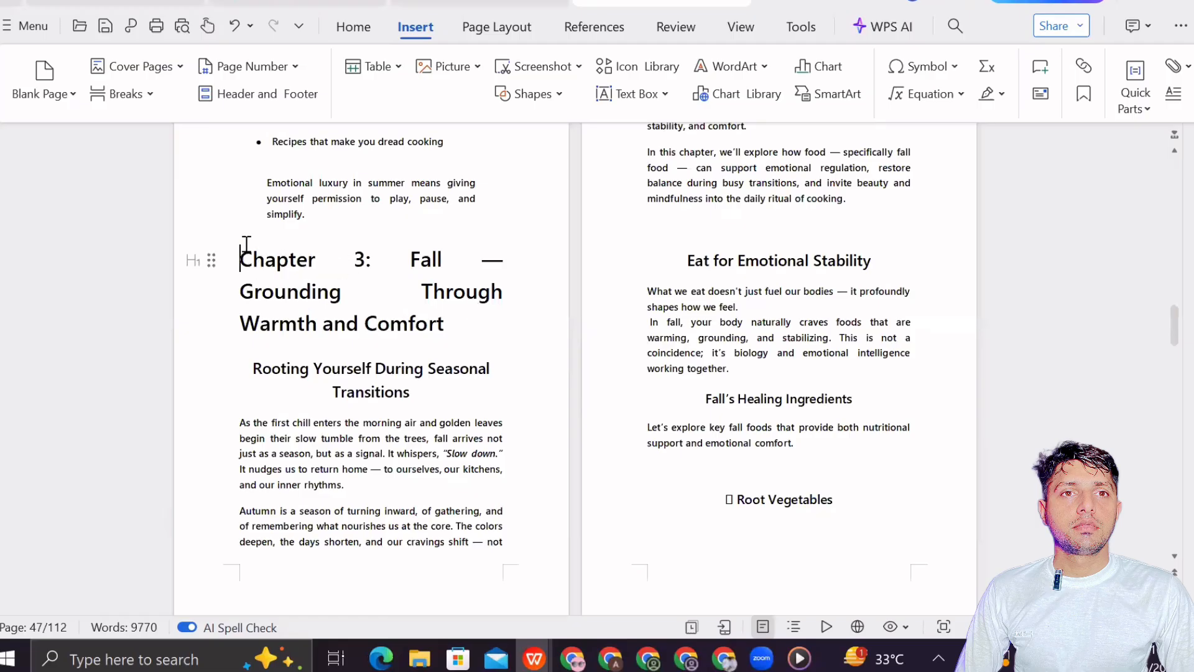
{"action": "left_click", "coordinate": [118, 94]}
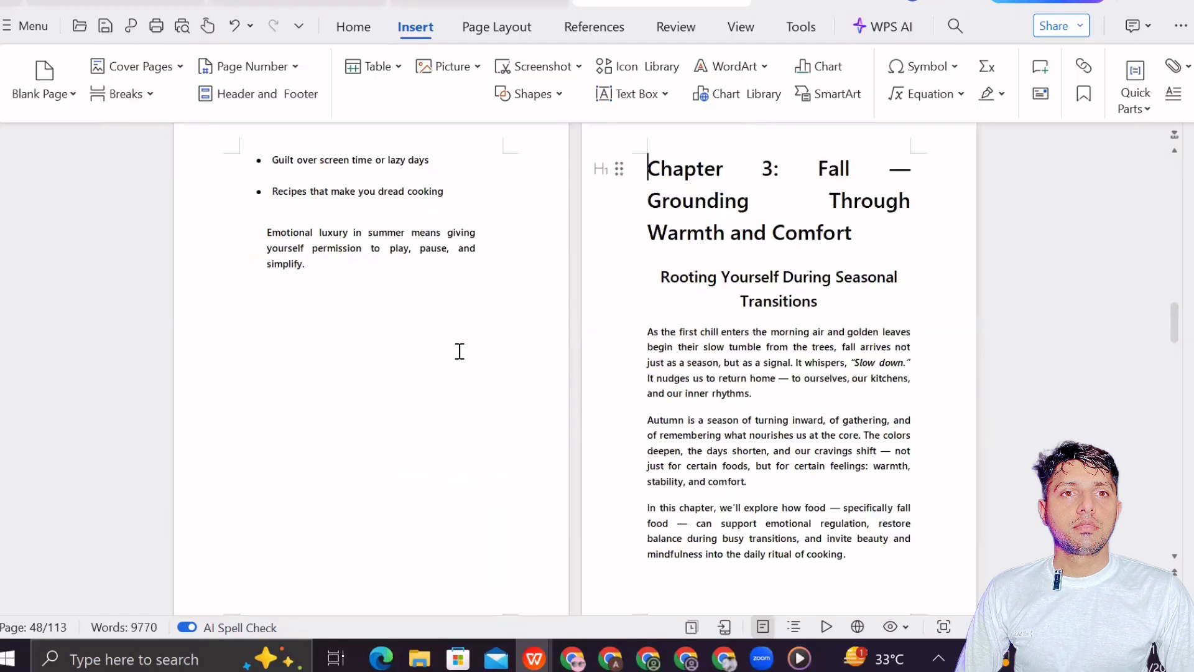
- Left-align the Chapter 3 heading and reduce "Chapter 3:" to font size 20
{"action": "left_click_drag", "start_coordinate": [781, 168], "coordinate": [641, 173]}
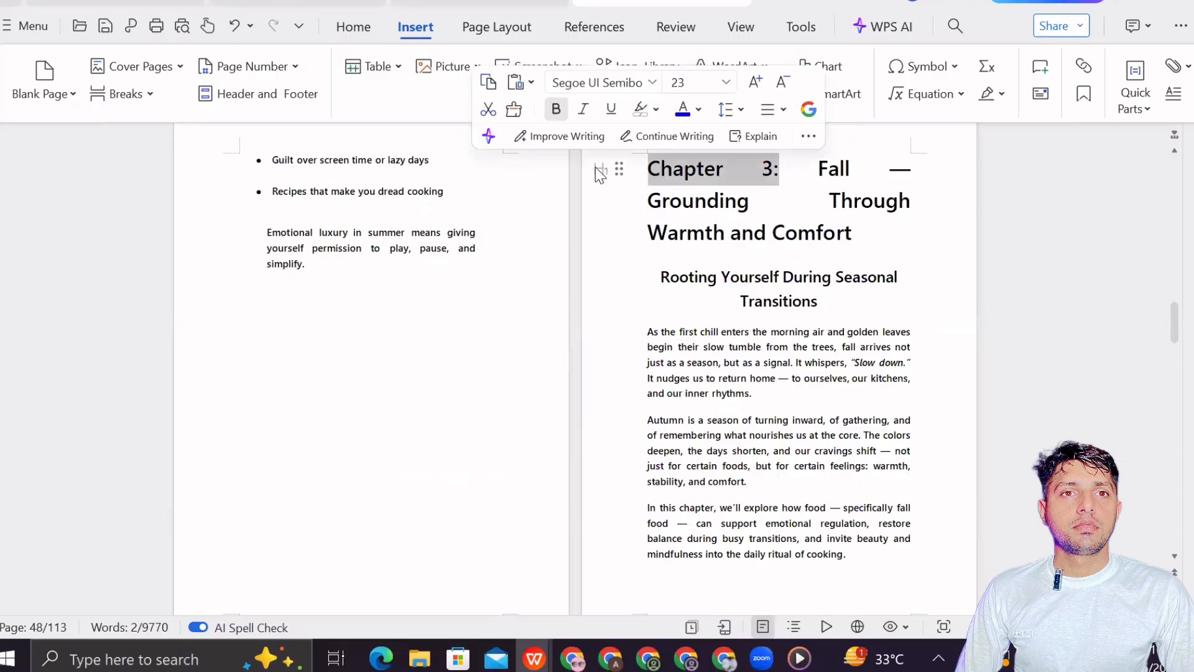
{"action": "left_click", "coordinate": [353, 27]}
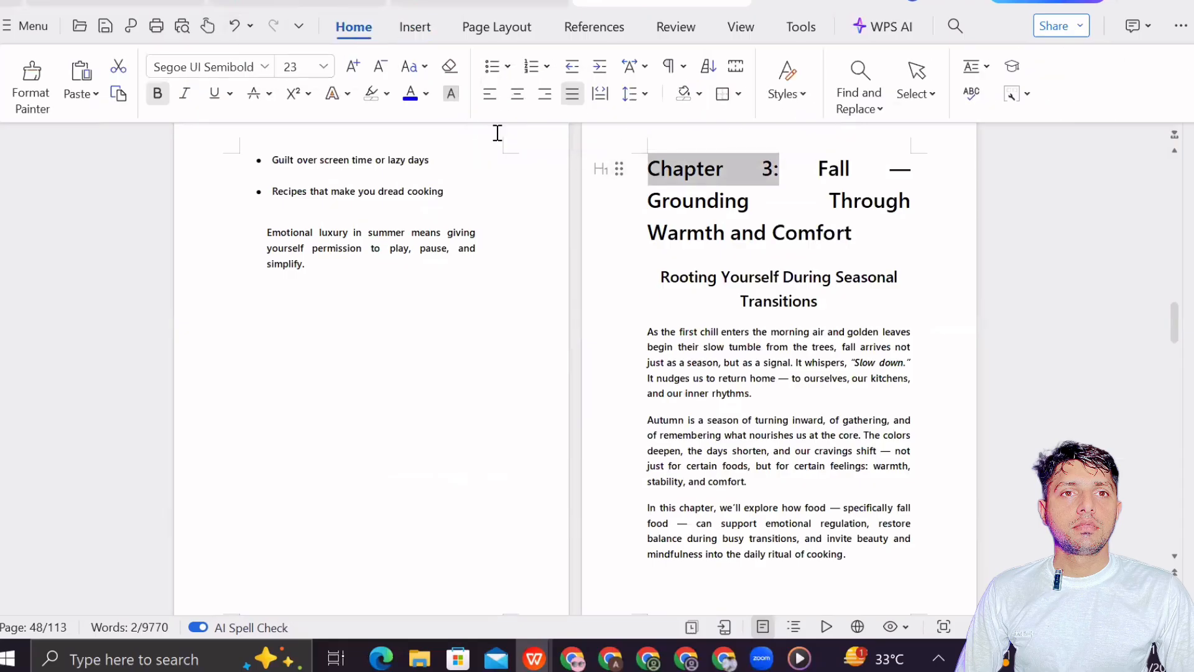
{"action": "left_click", "coordinate": [491, 100]}
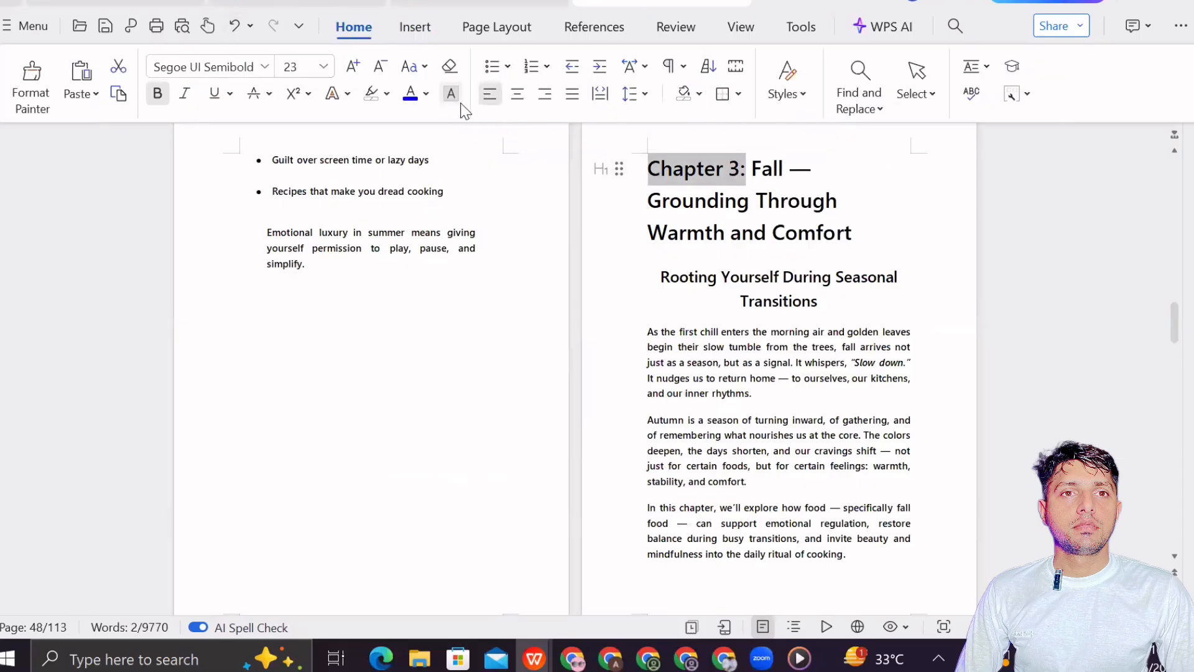
{"action": "left_click", "coordinate": [380, 68]}
{"action": "left_click", "coordinate": [381, 68]}
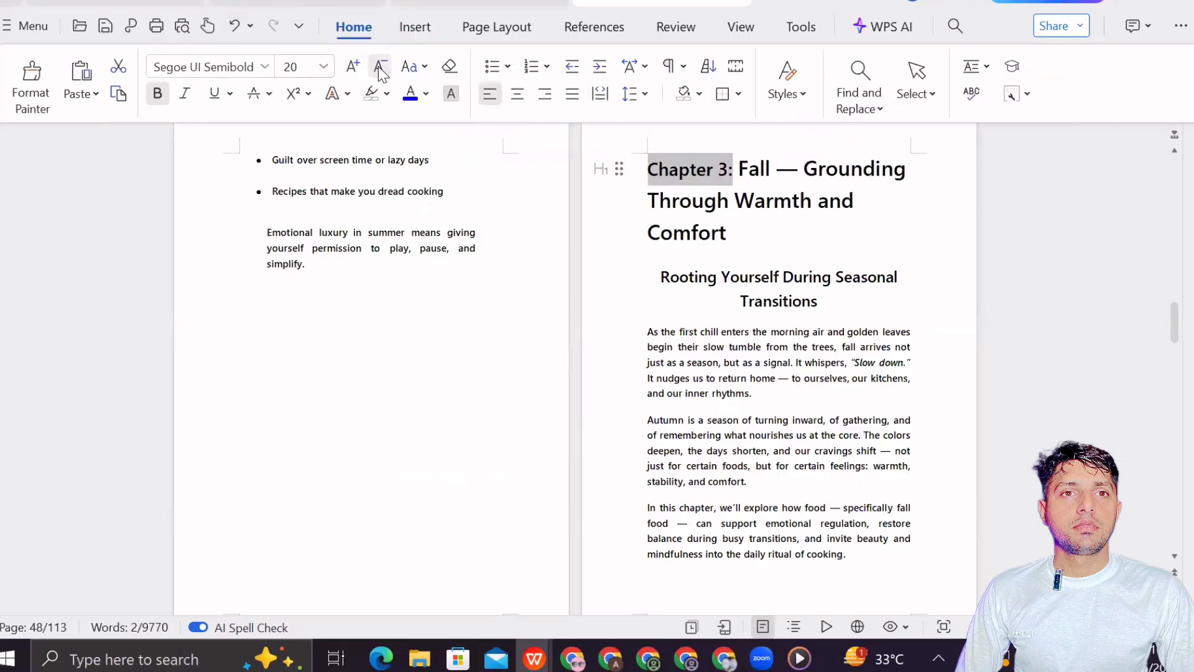
- Move "Fall — Grounding Through Warmth and Comfort" onto its own line below "Chapter 3:"
{"action": "left_click", "coordinate": [763, 168]}
{"action": "key", "text": "Return"}
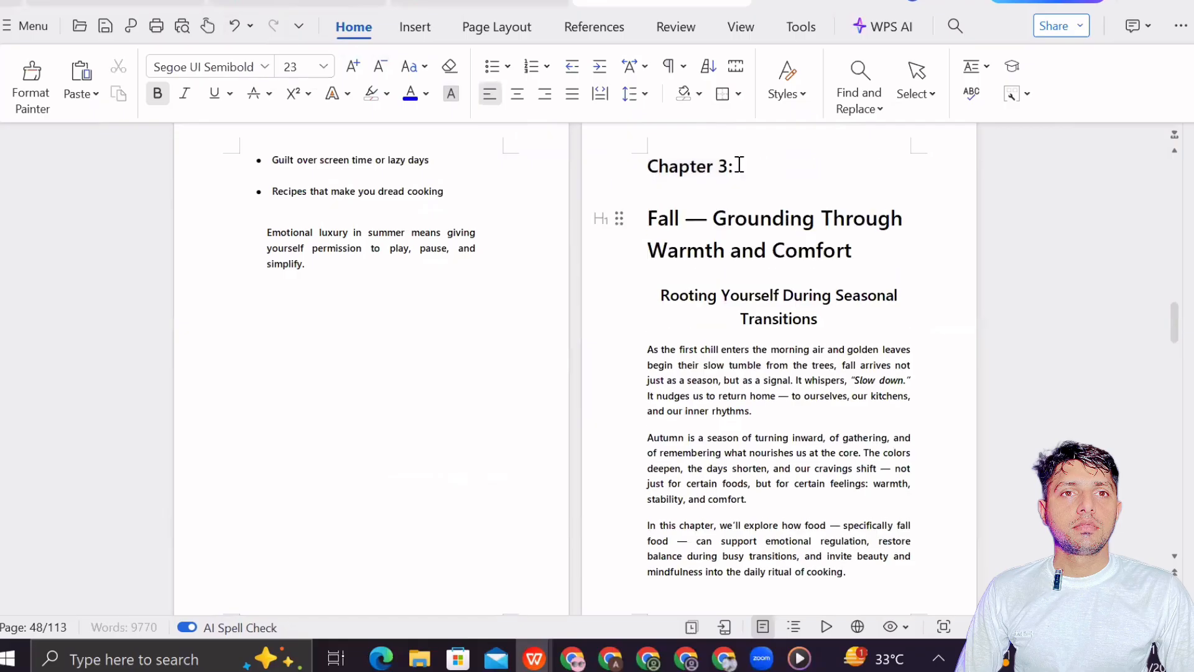
- Center the chapter title "Fall — Grounding Through Warmth and Comfort"
{"action": "left_click_drag", "start_coordinate": [854, 247], "coordinate": [645, 196]}
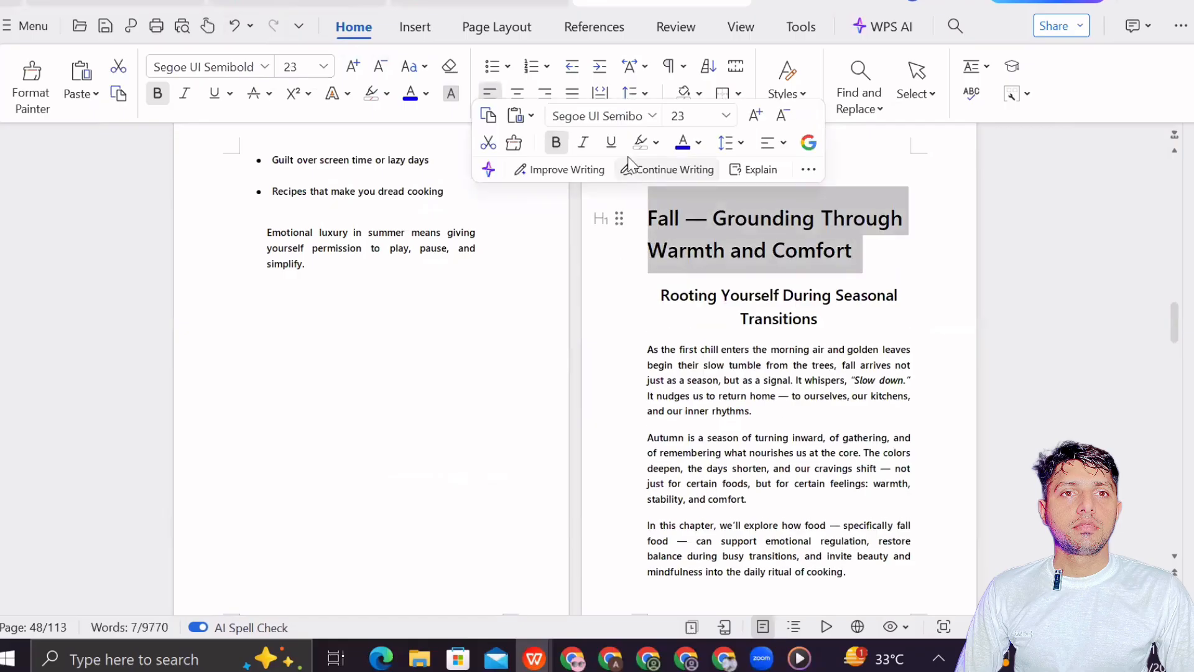
{"action": "left_click", "coordinate": [517, 94]}
{"action": "left_click", "coordinate": [910, 294]}
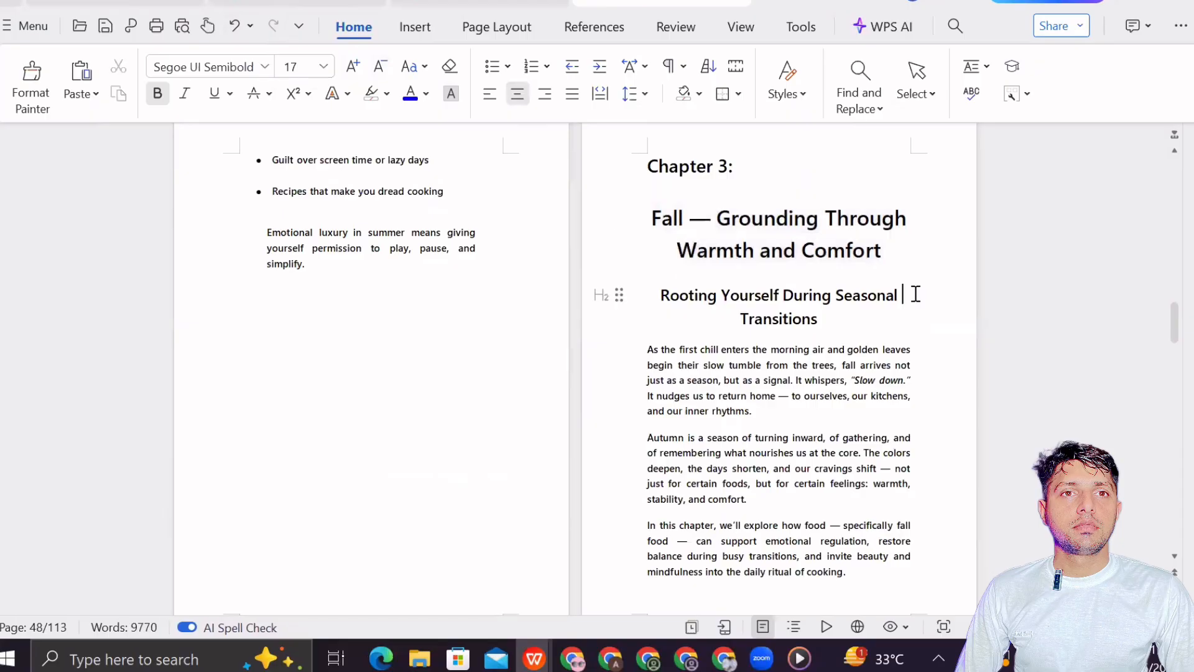
- Insert a page break directly after the chapter title "Fall — Grounding Through Warmth and Comfort"
{"action": "double_click", "coordinate": [894, 250]}
{"action": "left_click", "coordinate": [890, 254]}
{"action": "left_click", "coordinate": [416, 27]}
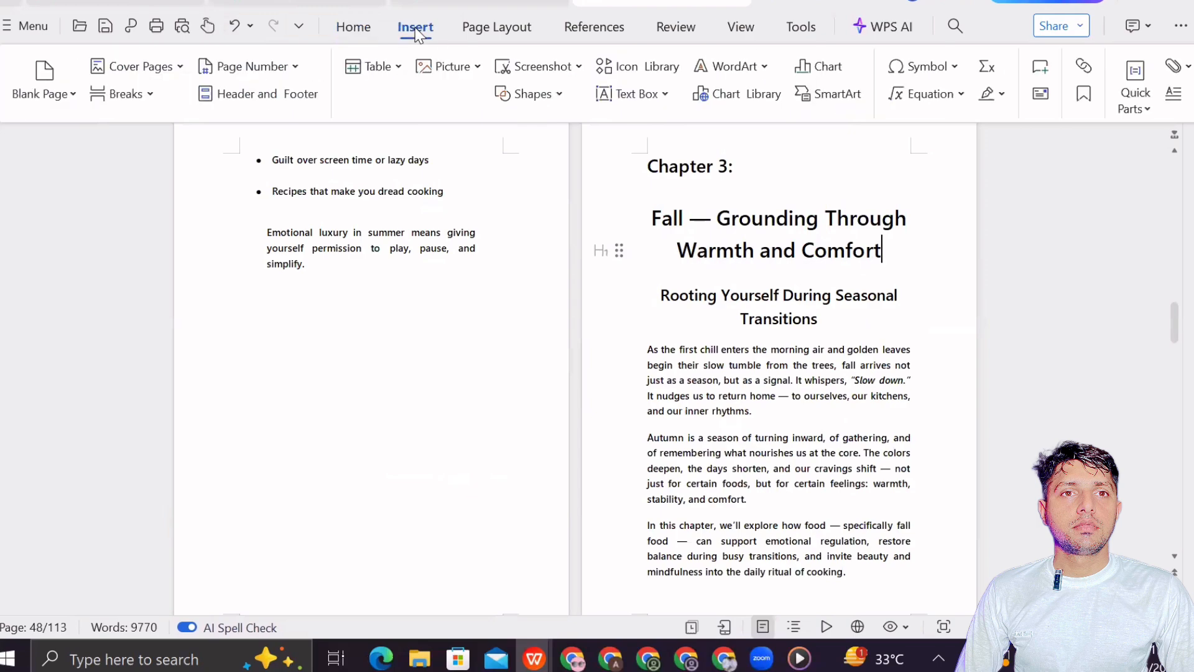
{"action": "left_click", "coordinate": [136, 87]}
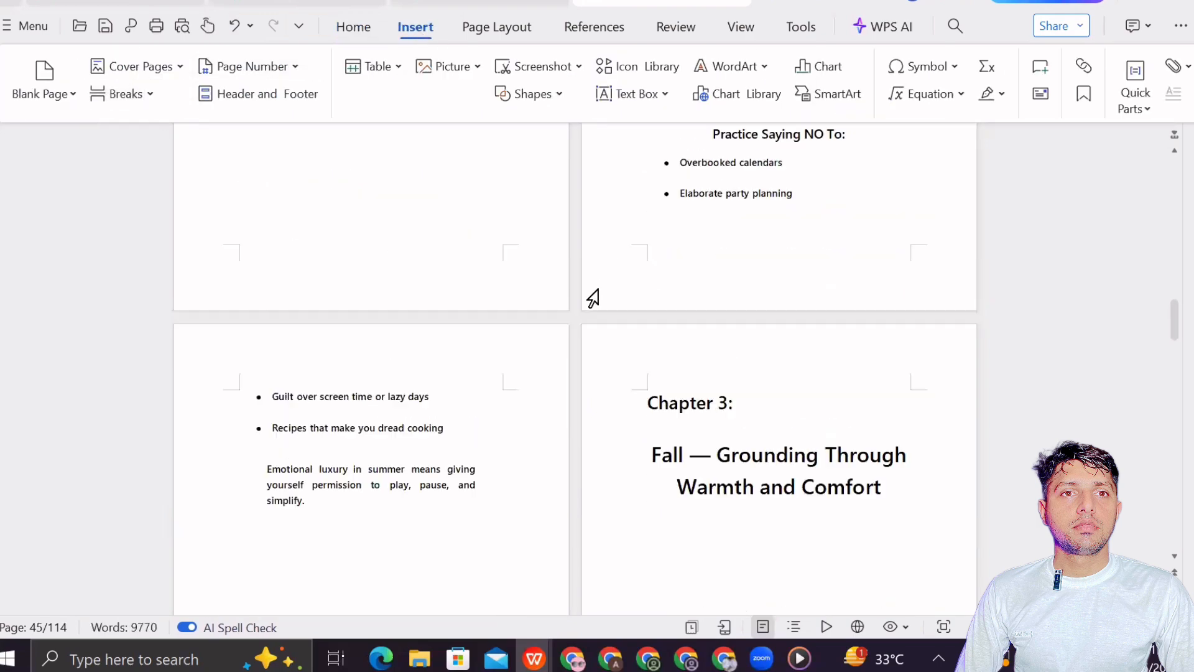
- Delete the blank line above the heading "Rooting Yourself During Seasonal Transitions"
{"action": "scroll", "coordinate": [775, 349], "scroll_direction": "down", "scroll_amount": 2}
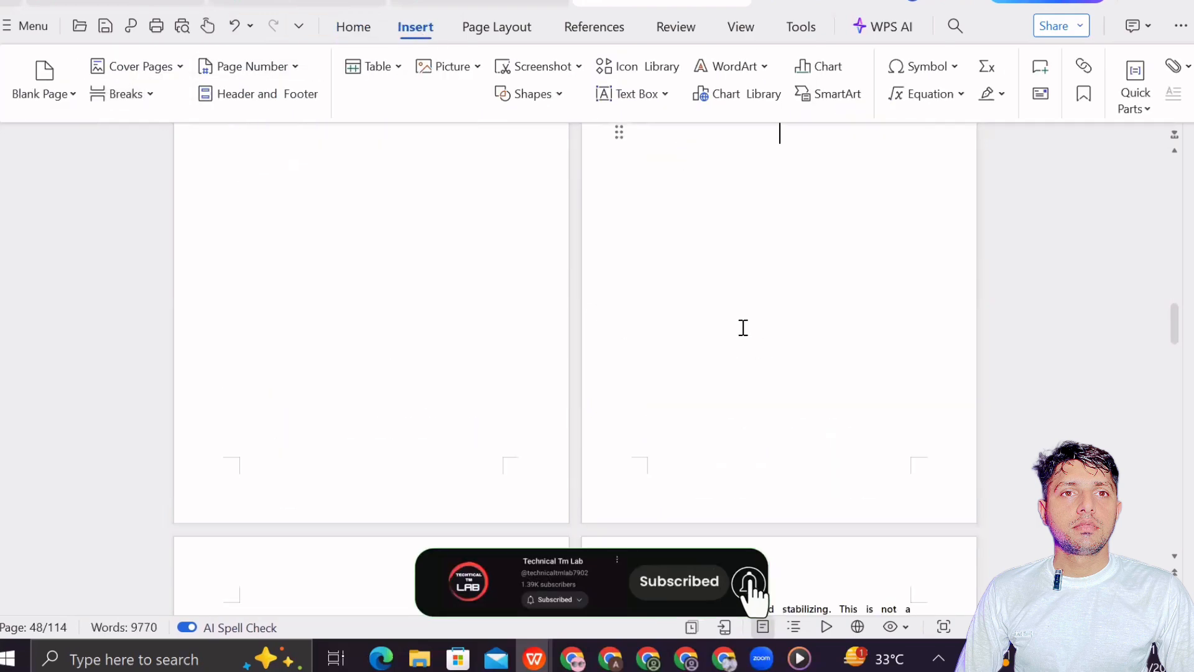
{"action": "scroll", "coordinate": [744, 328], "scroll_direction": "down", "scroll_amount": 1}
{"action": "scroll", "coordinate": [744, 328], "scroll_direction": "up", "scroll_amount": 3}
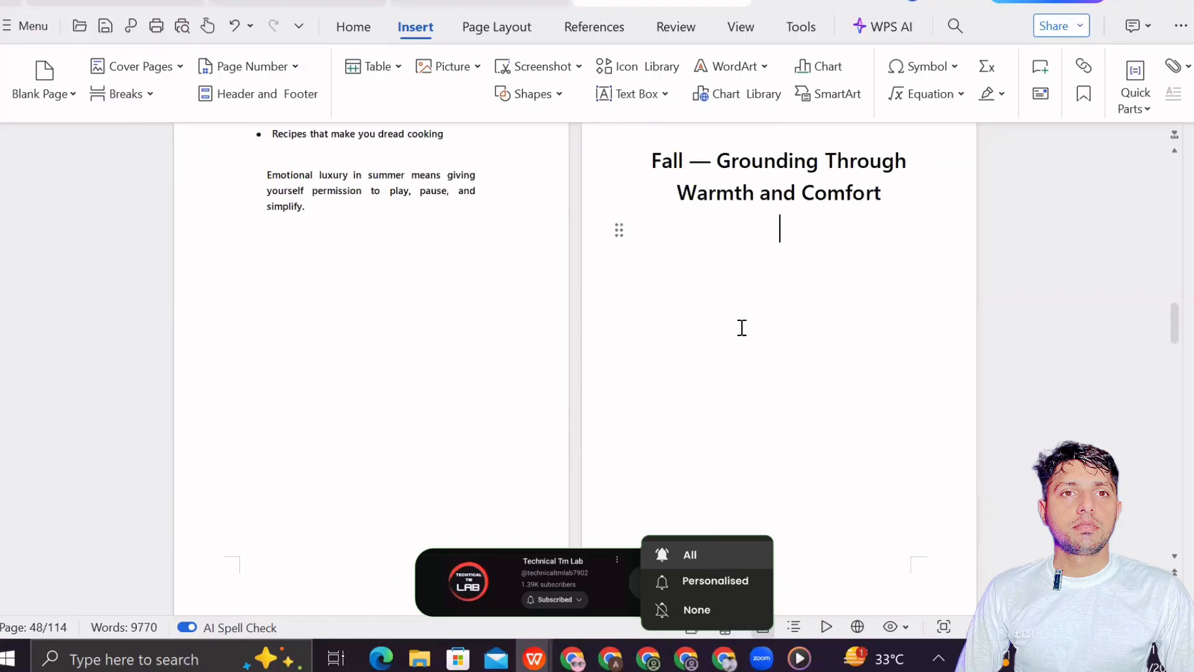
{"action": "scroll", "coordinate": [742, 328], "scroll_direction": "down", "scroll_amount": 3}
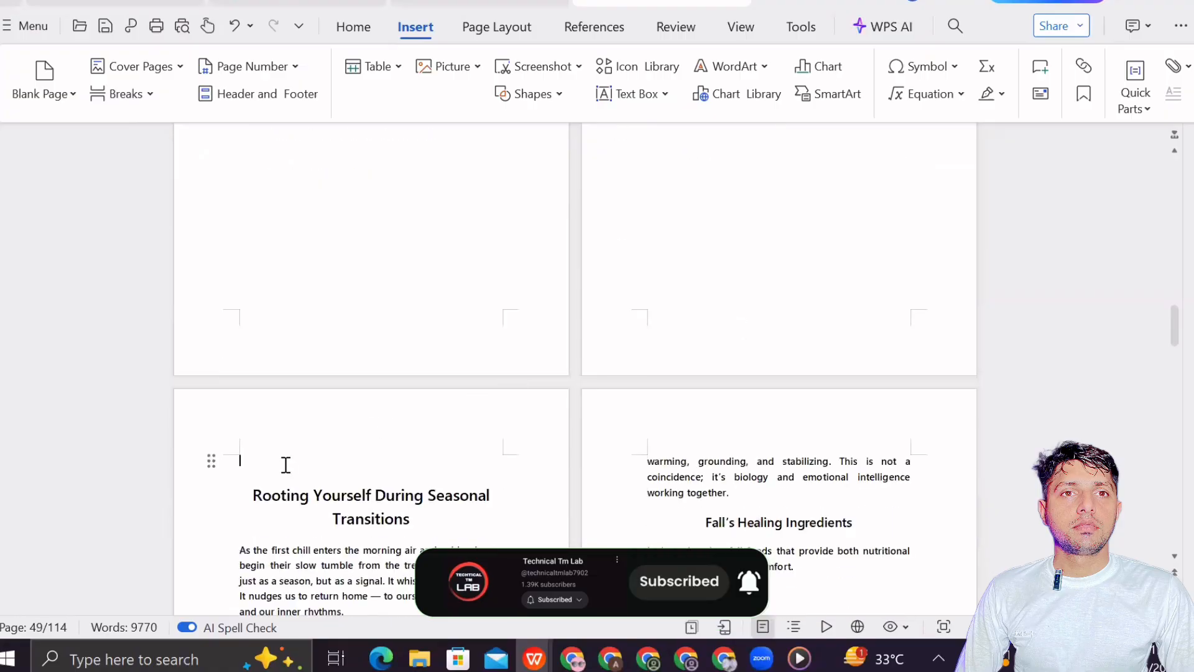
{"action": "key", "text": "Delete"}
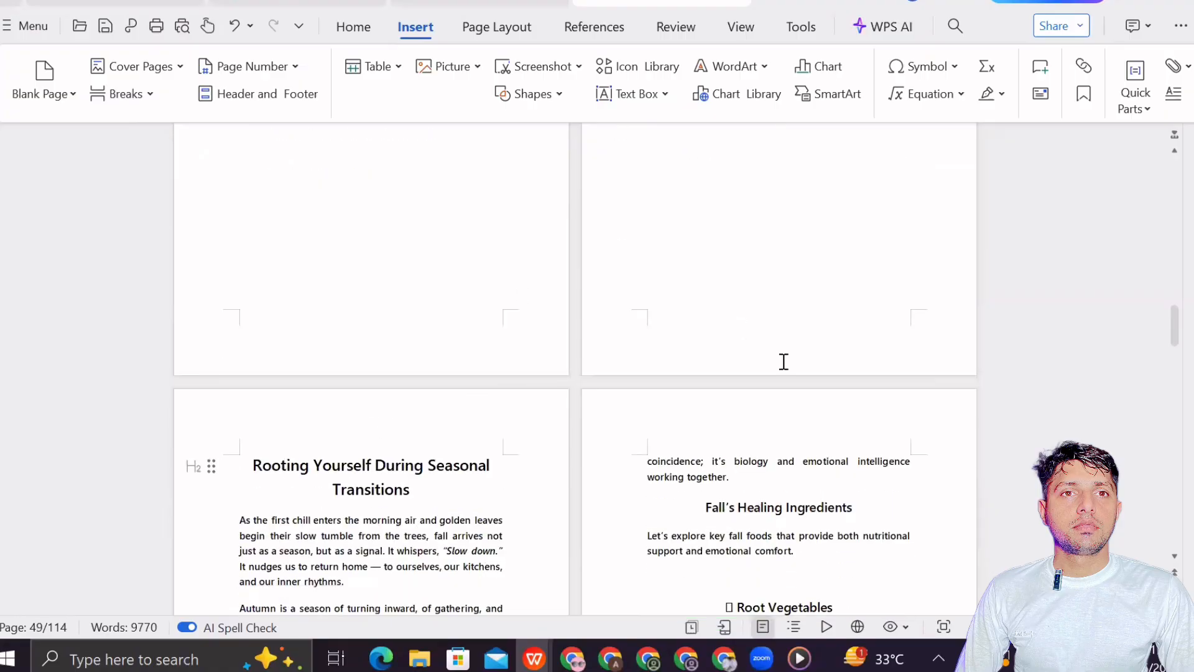
- Delete the blank line above the heading "Eat for Emotional Stability"
{"action": "scroll", "coordinate": [782, 374], "scroll_direction": "down", "scroll_amount": 5}
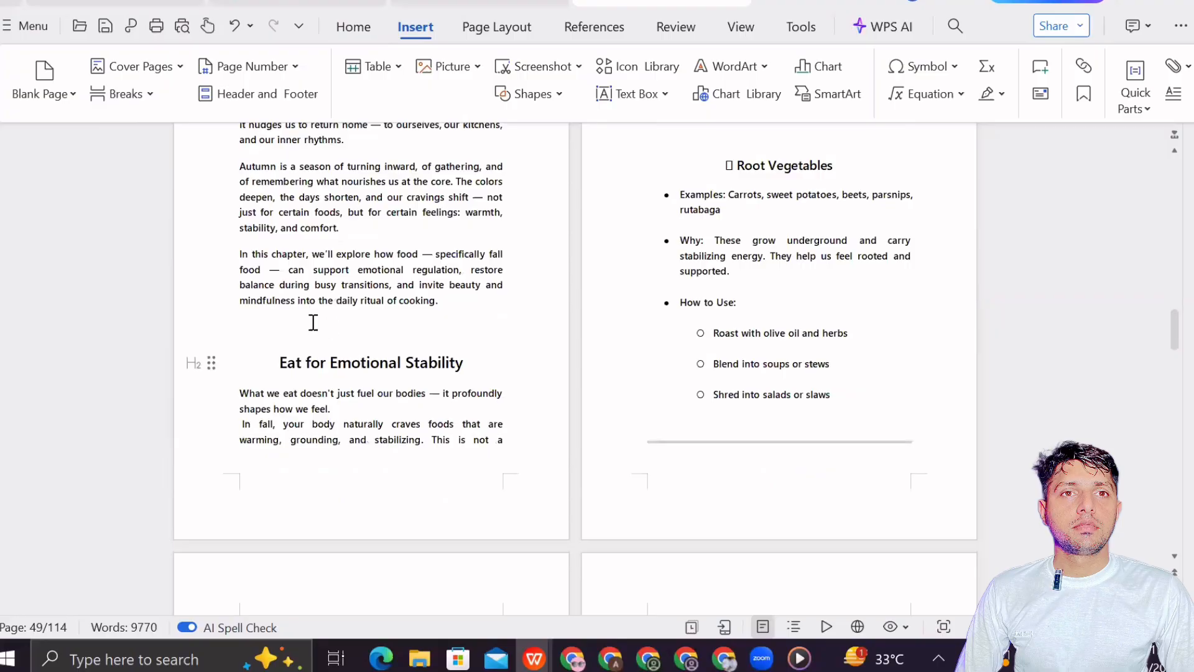
{"action": "left_click", "coordinate": [308, 323]}
{"action": "key", "text": "Delete"}
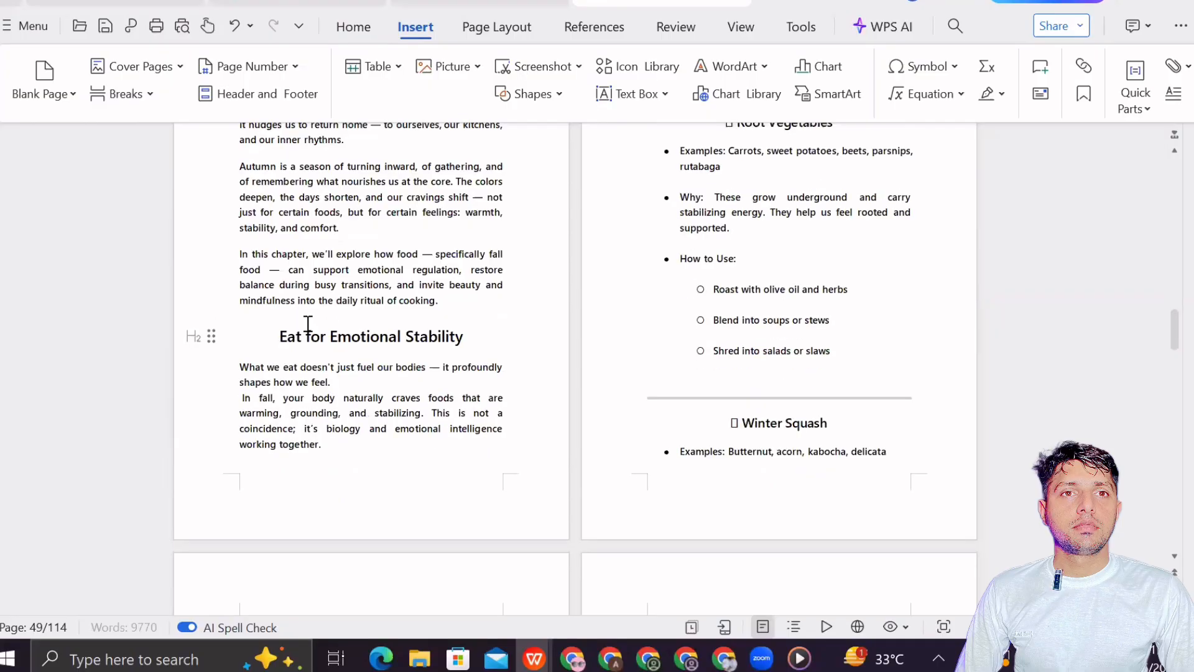
- Remove the horizontal divider line and its empty paragraph above the "Winter Squash" heading
{"action": "scroll", "coordinate": [816, 323], "scroll_direction": "down", "scroll_amount": 2}
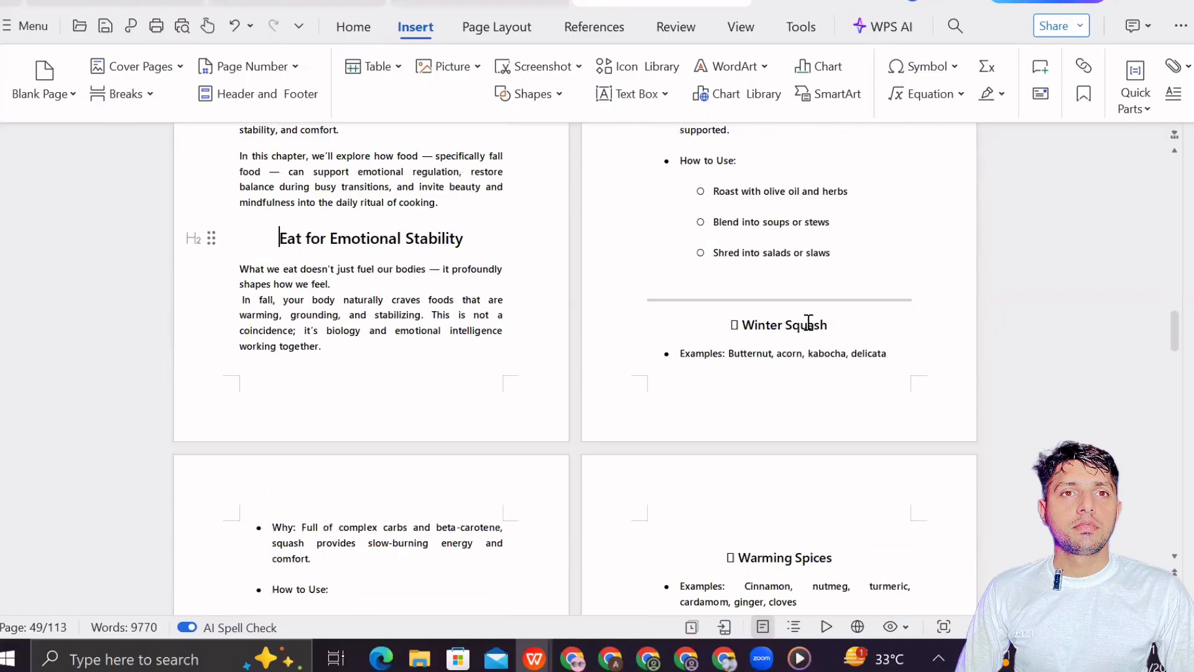
{"action": "left_click", "coordinate": [714, 300]}
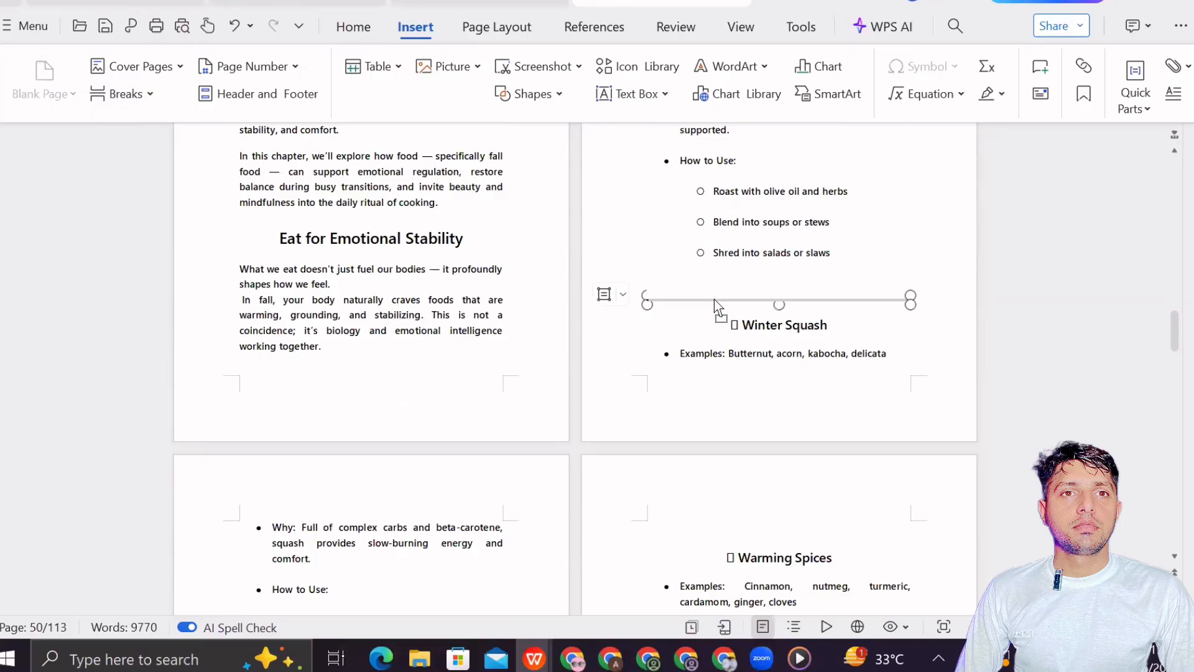
{"action": "right_click", "coordinate": [714, 299]}
{"action": "left_click_drag", "start_coordinate": [655, 300], "coordinate": [660, 341]}
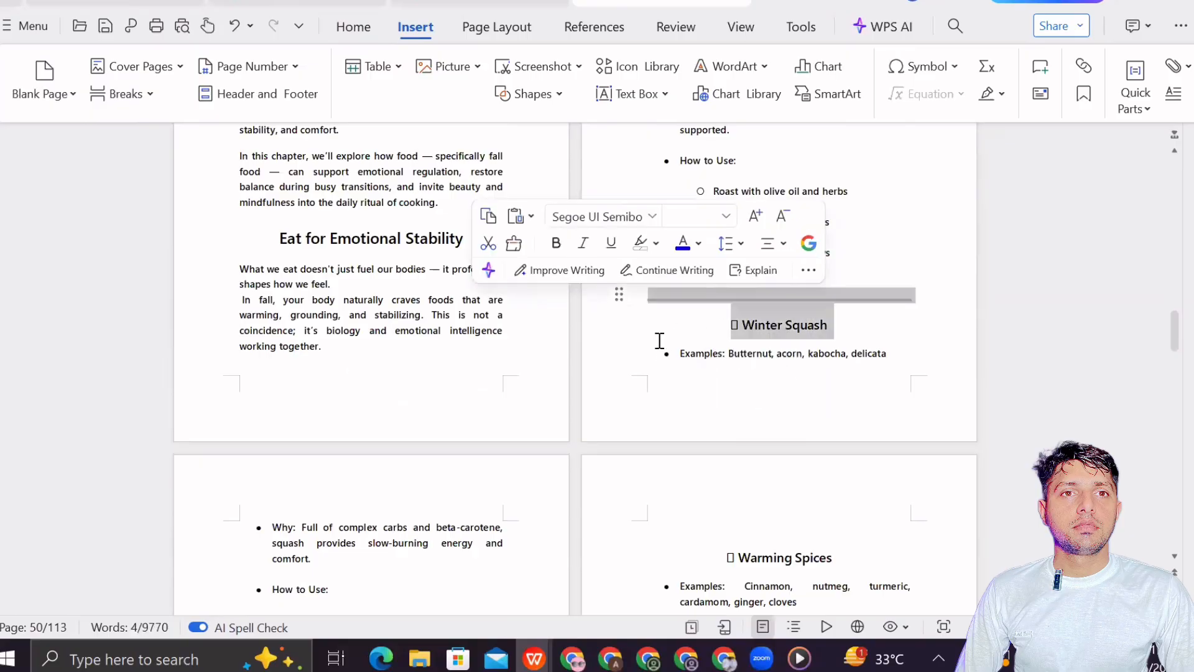
{"action": "right_click", "coordinate": [685, 289]}
{"action": "left_click", "coordinate": [882, 537]}
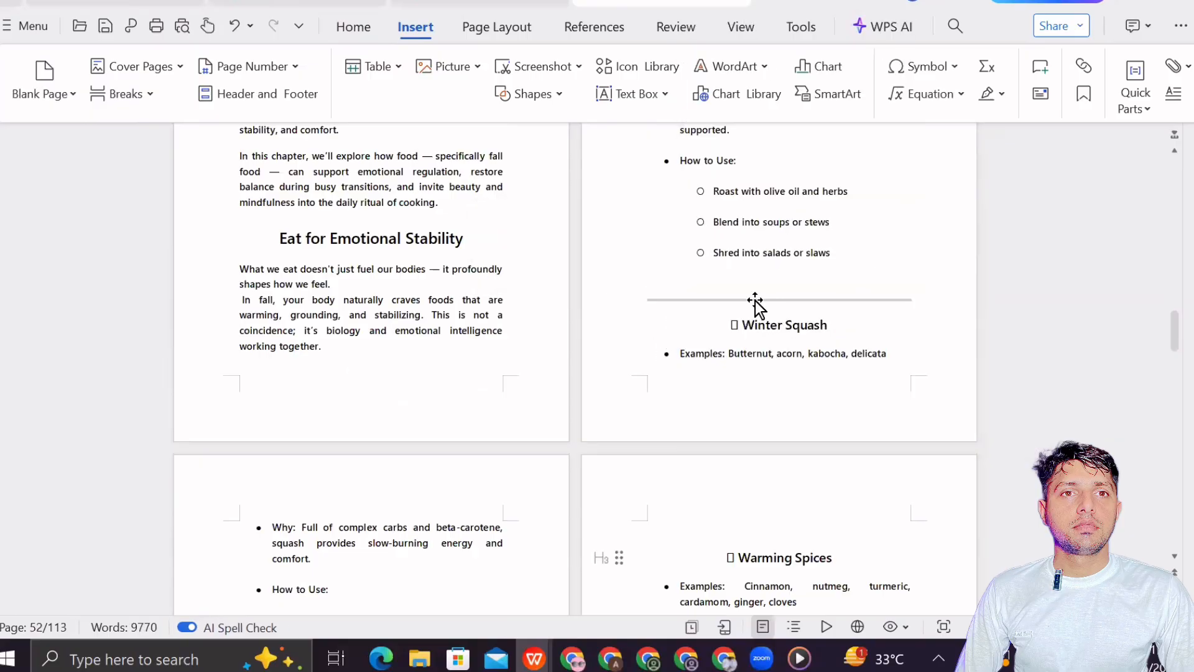
{"action": "right_click", "coordinate": [756, 304]}
{"action": "left_click", "coordinate": [771, 317]}
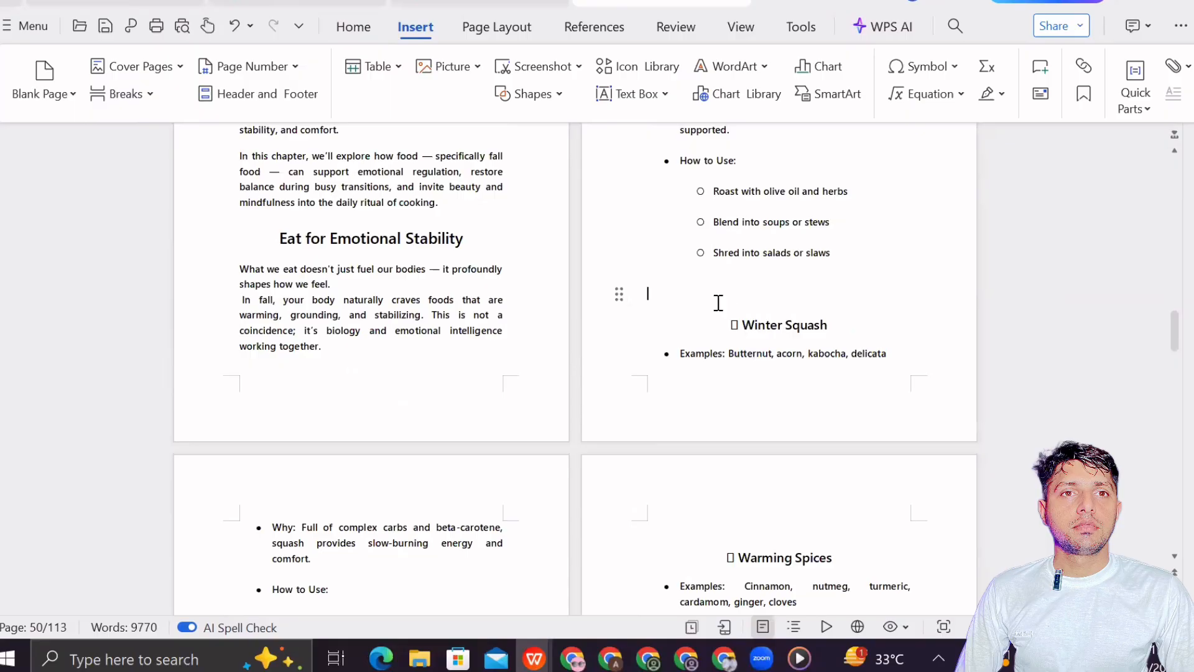
{"action": "key", "text": "Delete"}
{"action": "scroll", "coordinate": [718, 303], "scroll_direction": "up", "scroll_amount": 4}
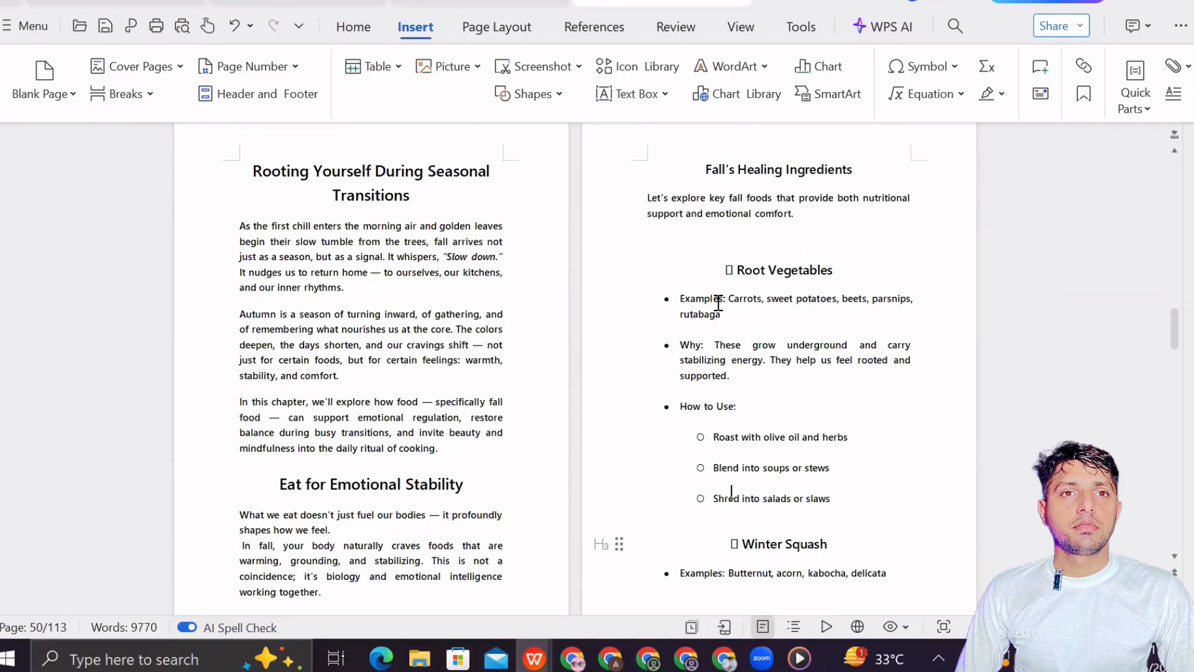
- Delete the blank lines above the headings "Apples & Pears" and "Comforting Broths and Grains"
{"action": "scroll", "coordinate": [718, 303], "scroll_direction": "down", "scroll_amount": 10}
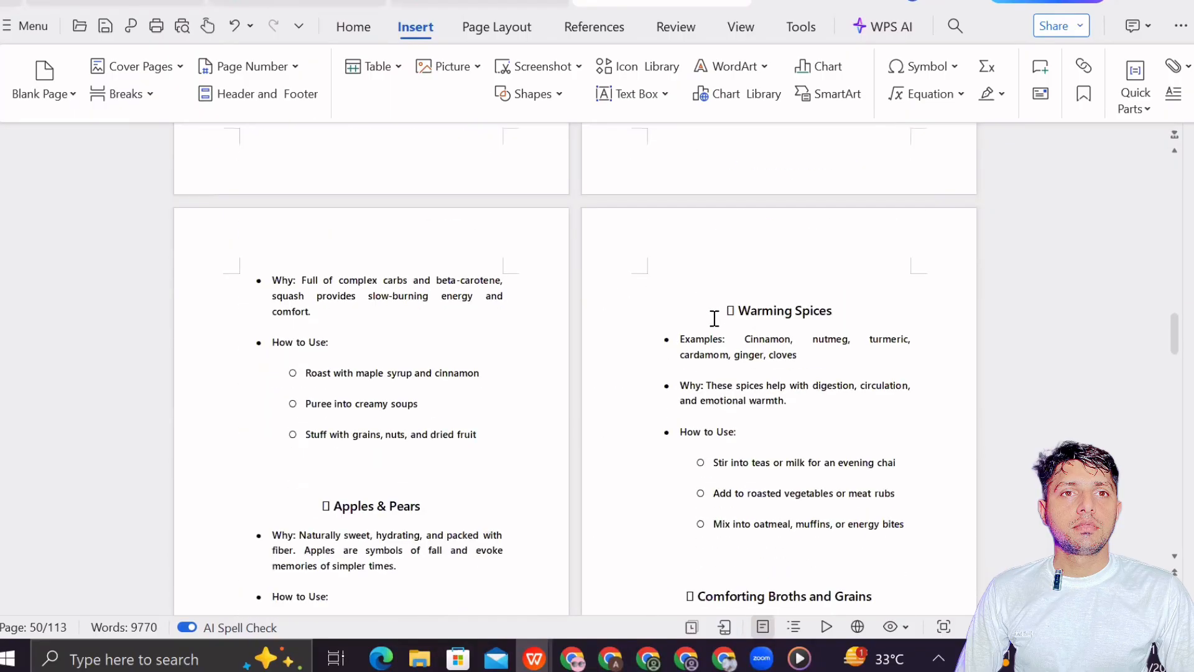
{"action": "left_click", "coordinate": [314, 325]}
{"action": "key", "text": "Delete"}
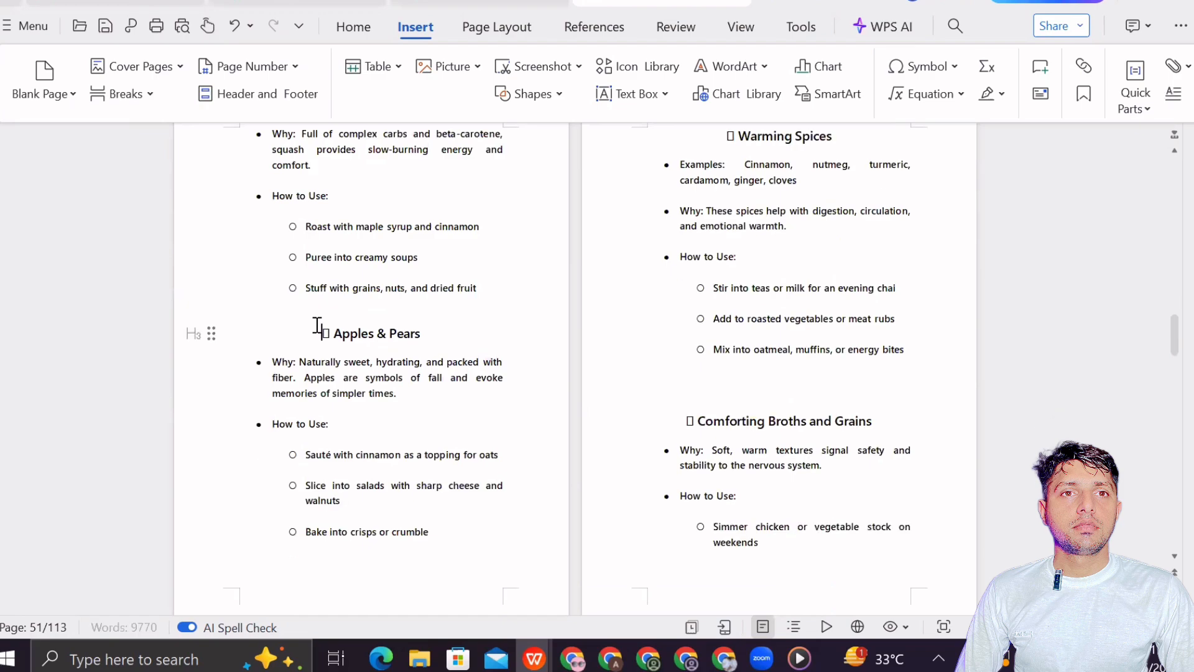
{"action": "left_click", "coordinate": [739, 374]}
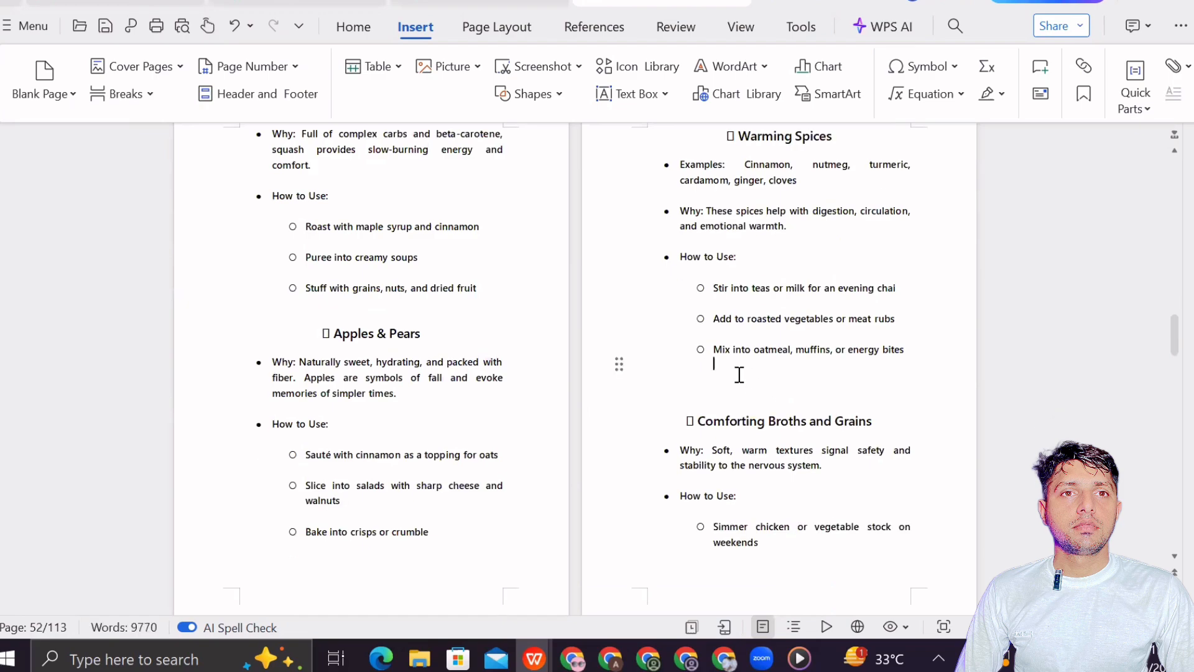
{"action": "key", "text": "Delete"}
- Delete the blank line above "Create Cozy Kitchen Rituals" and insert a page break before that heading
{"action": "scroll", "coordinate": [737, 405], "scroll_direction": "down", "scroll_amount": 8}
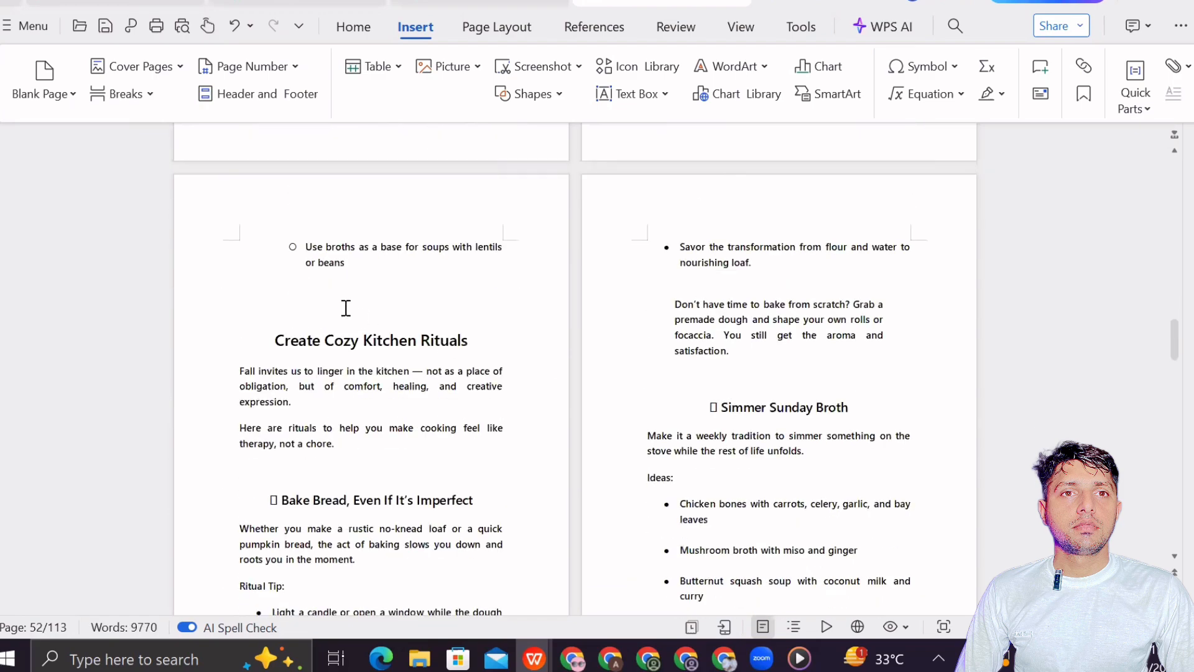
{"action": "left_click", "coordinate": [346, 308]}
{"action": "key", "text": "Delete"}
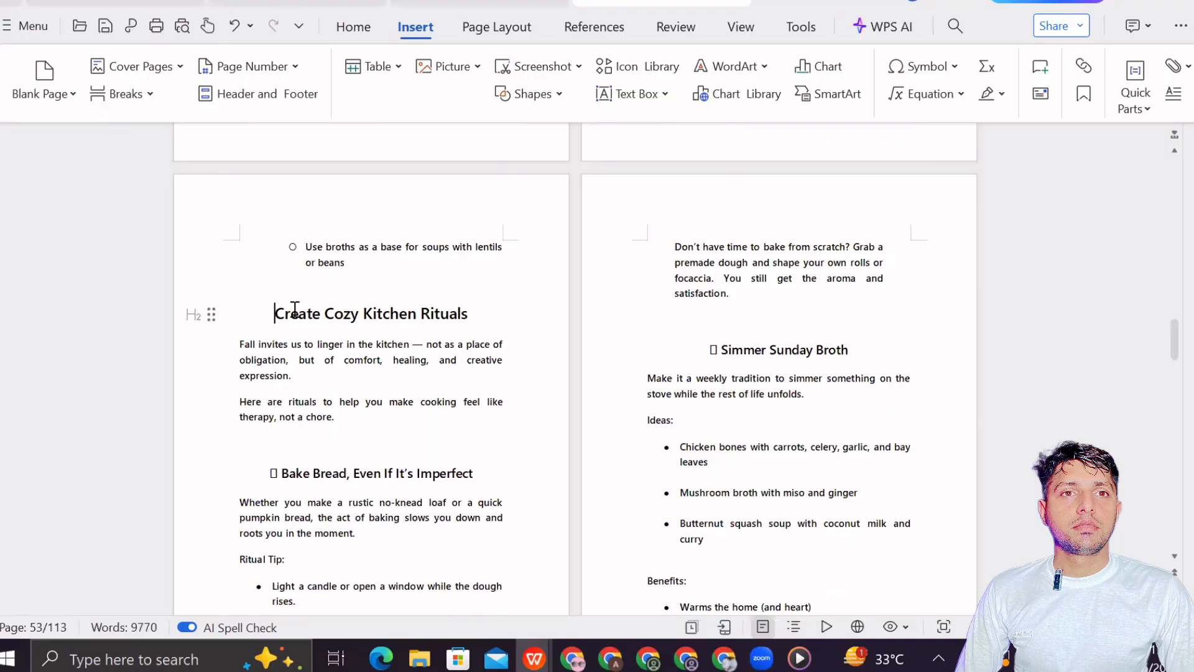
{"action": "left_click", "coordinate": [274, 314]}
{"action": "left_click", "coordinate": [140, 100]}
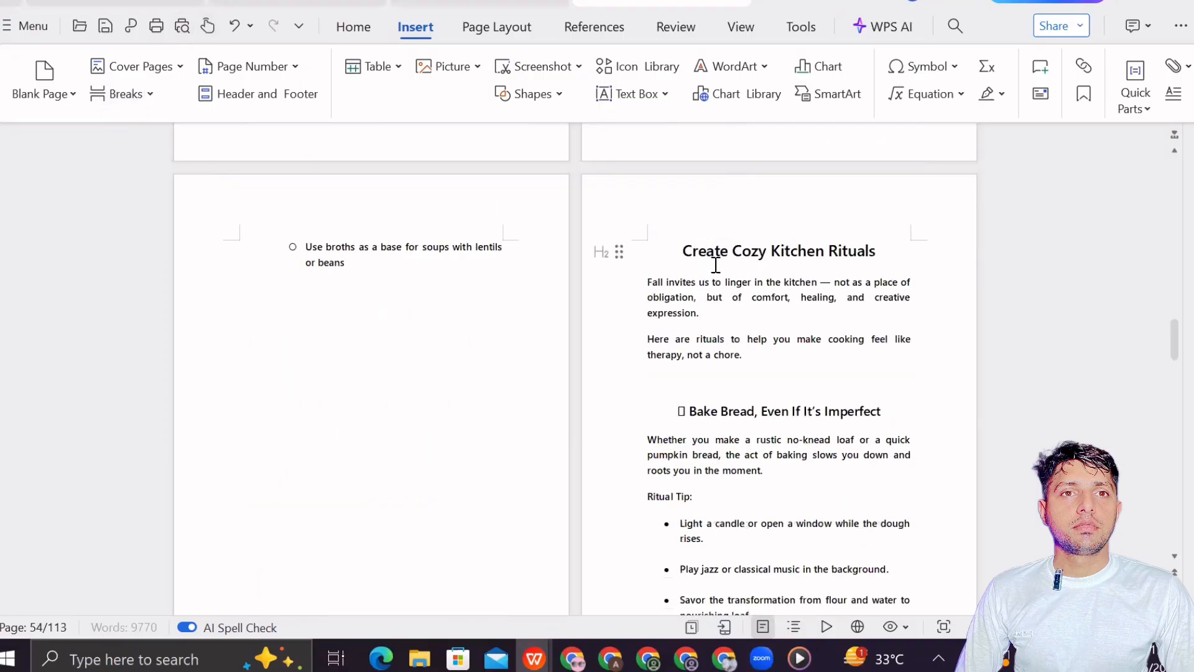
- Delete the blank line above the heading "Simmer Sunday Broth"
{"action": "scroll", "coordinate": [714, 258], "scroll_direction": "down", "scroll_amount": 12}
{"action": "scroll", "coordinate": [367, 193], "scroll_direction": "up", "scroll_amount": 1}
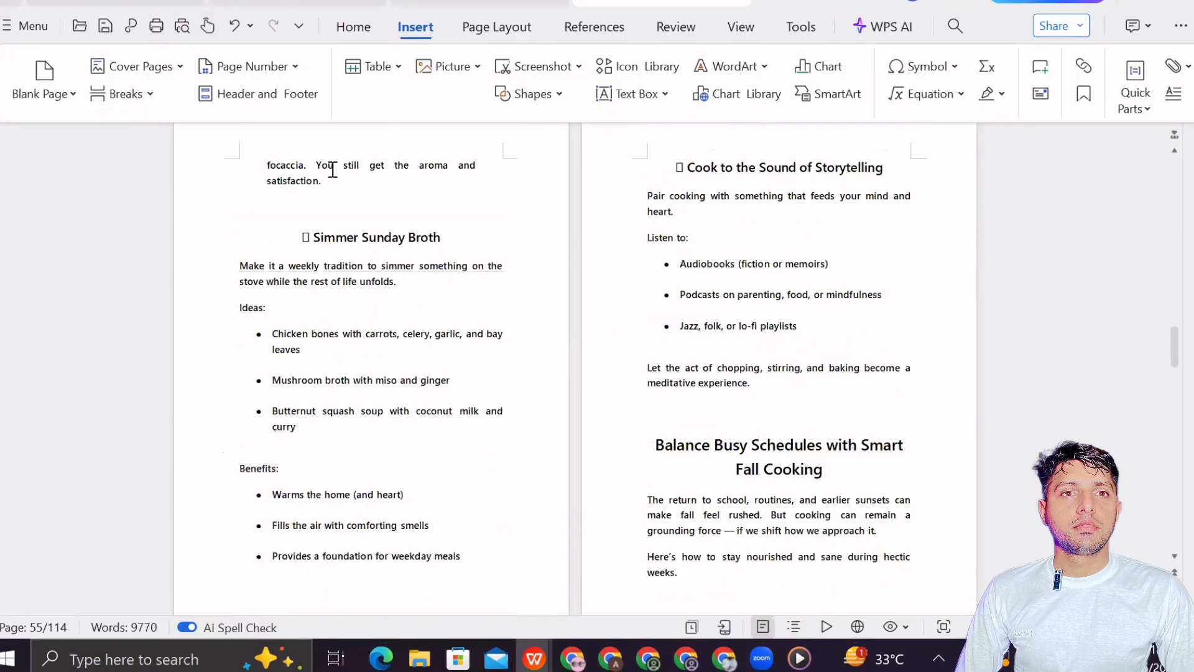
{"action": "left_click", "coordinate": [323, 210]}
{"action": "key", "text": "Delete"}
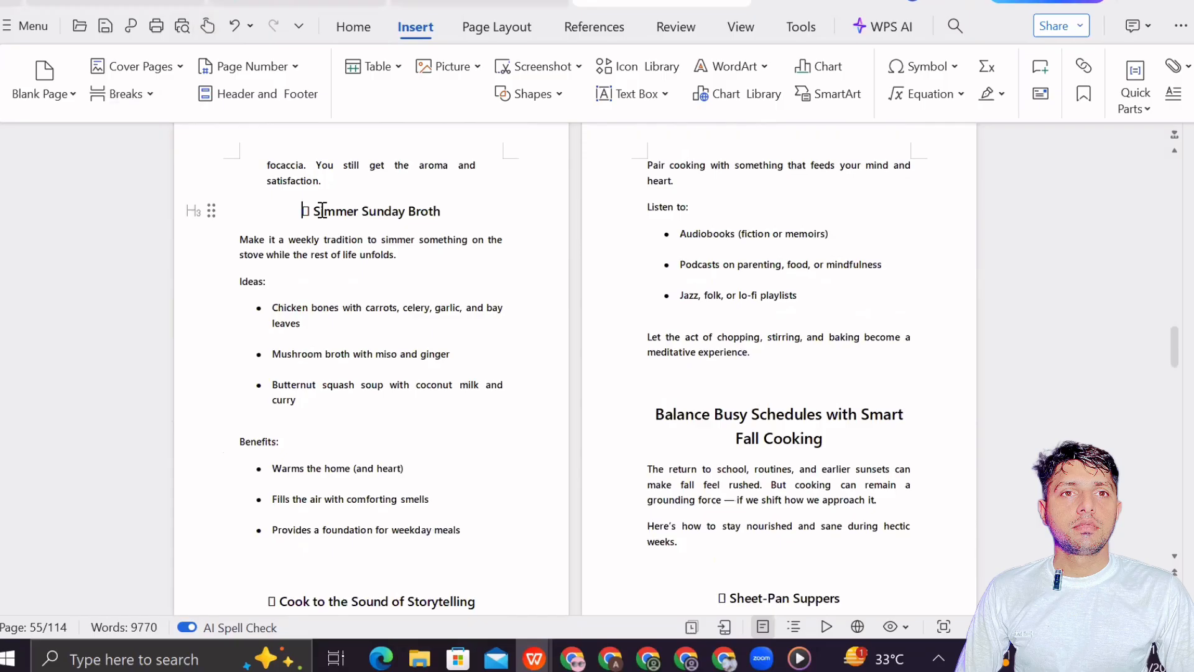
- Delete the blank line above "Cook to the Sound of Storytelling" and insert a page break before that heading
{"action": "scroll", "coordinate": [444, 336], "scroll_direction": "down", "scroll_amount": 5}
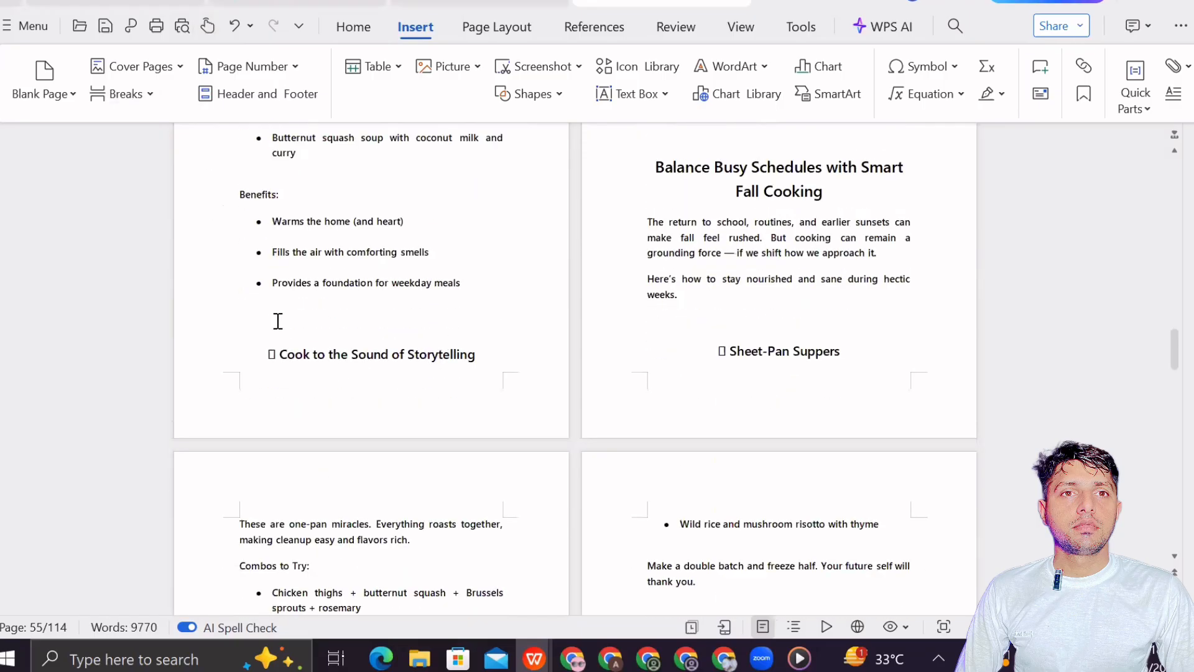
{"action": "scroll", "coordinate": [281, 321], "scroll_direction": "up", "scroll_amount": 5}
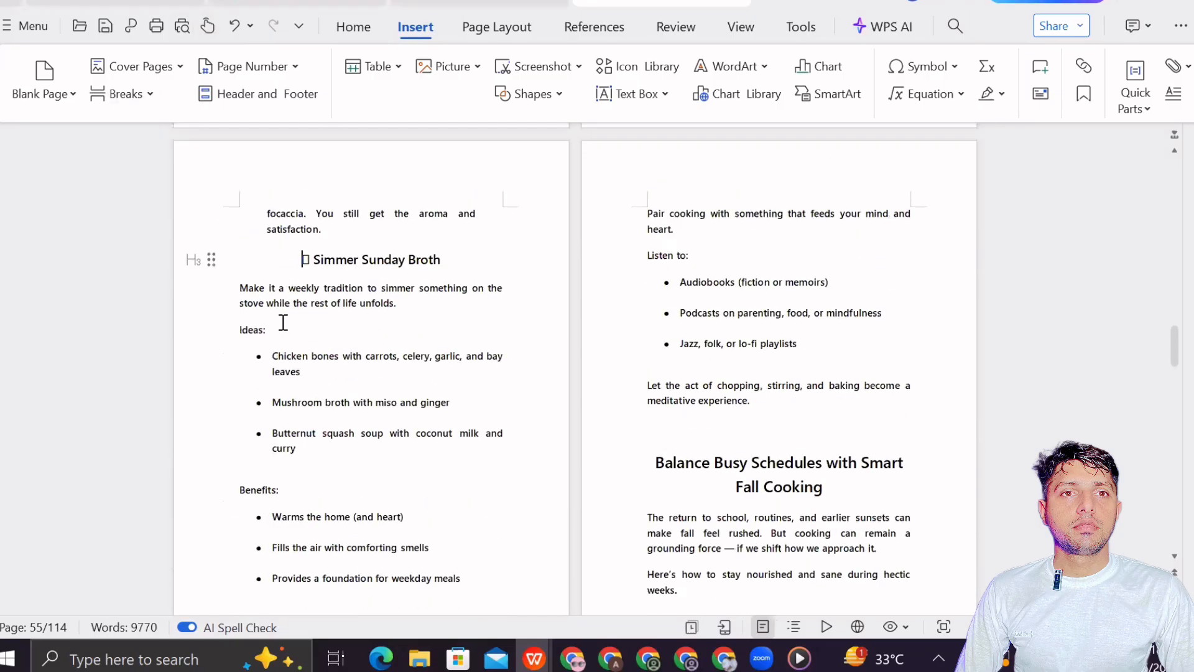
{"action": "scroll", "coordinate": [282, 320], "scroll_direction": "down", "scroll_amount": 5}
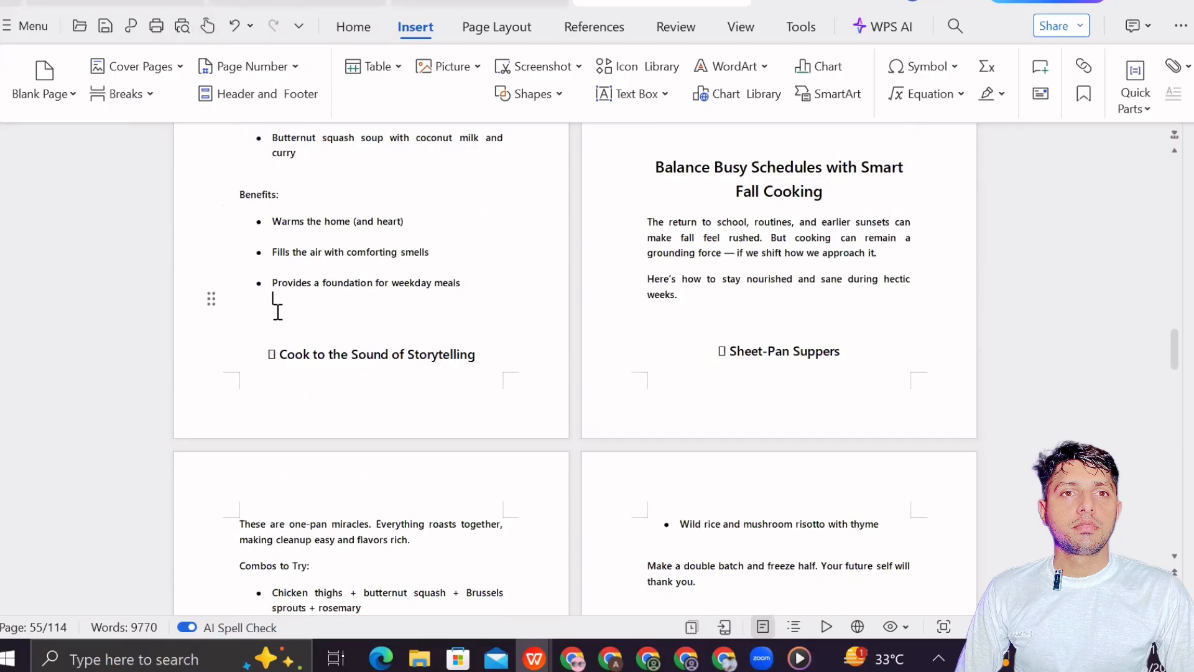
{"action": "key", "text": "Delete"}
{"action": "left_click", "coordinate": [267, 330]}
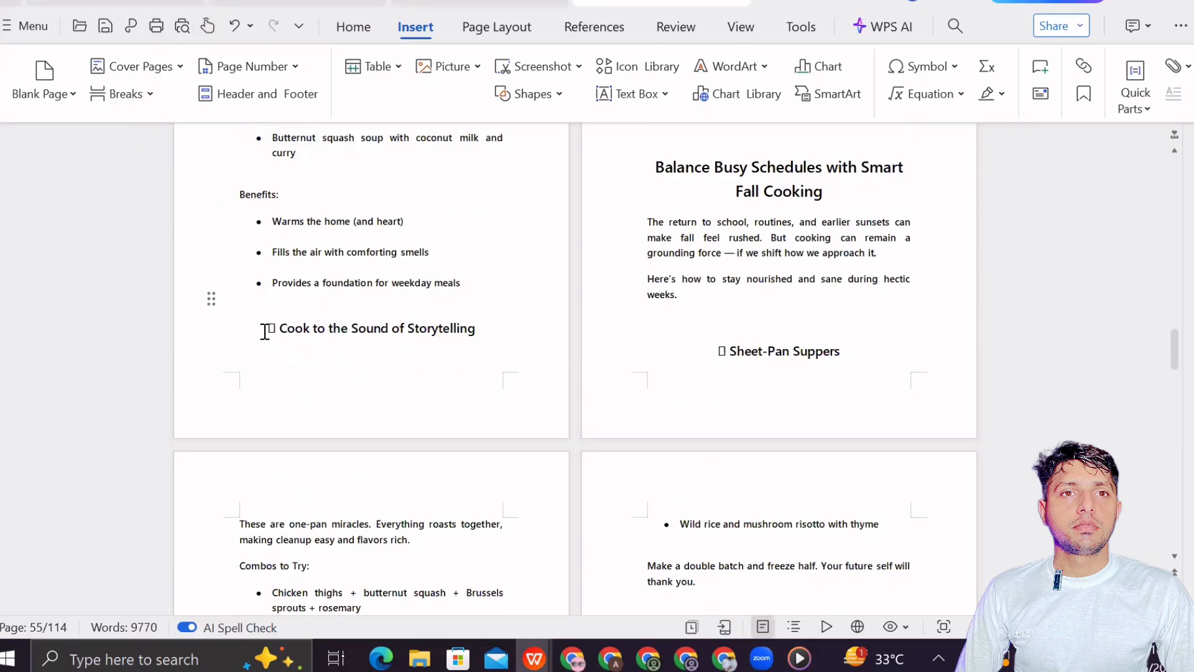
{"action": "left_click", "coordinate": [121, 94]}
{"action": "scroll", "coordinate": [744, 360], "scroll_direction": "up", "scroll_amount": 3}
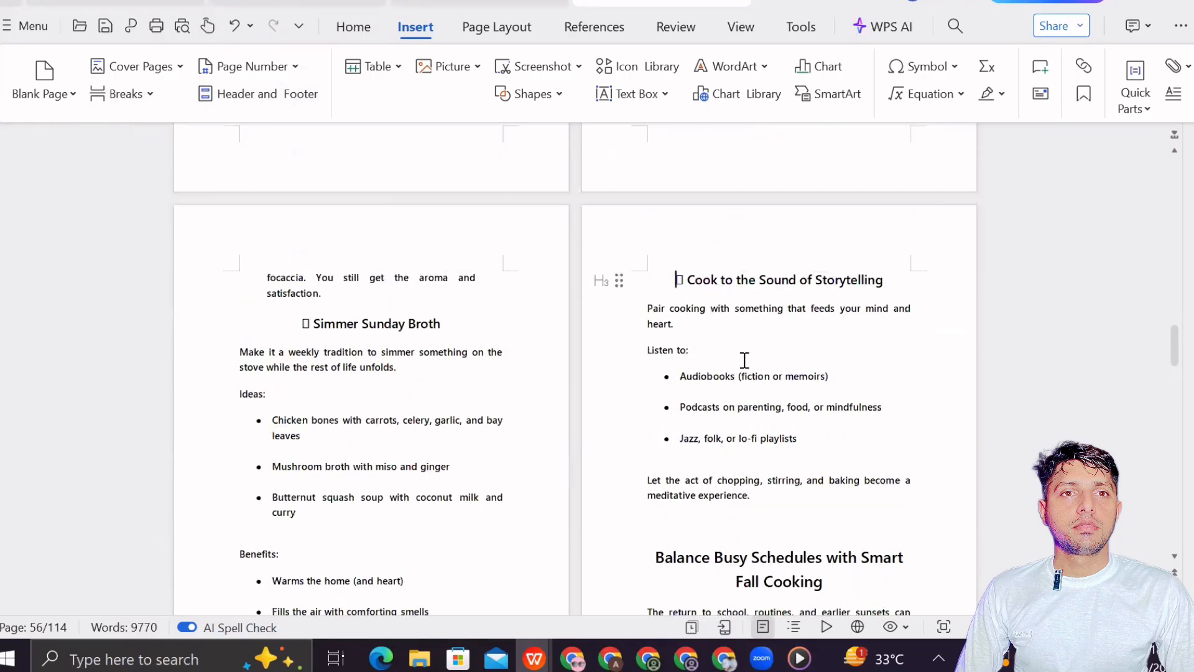
- Insert a page break before the heading "Balance Busy Schedules with Smart Fall Cooking"
{"action": "scroll", "coordinate": [732, 386], "scroll_direction": "down", "scroll_amount": 4}
{"action": "scroll", "coordinate": [721, 367], "scroll_direction": "up", "scroll_amount": 4}
{"action": "scroll", "coordinate": [723, 373], "scroll_direction": "down", "scroll_amount": 4}
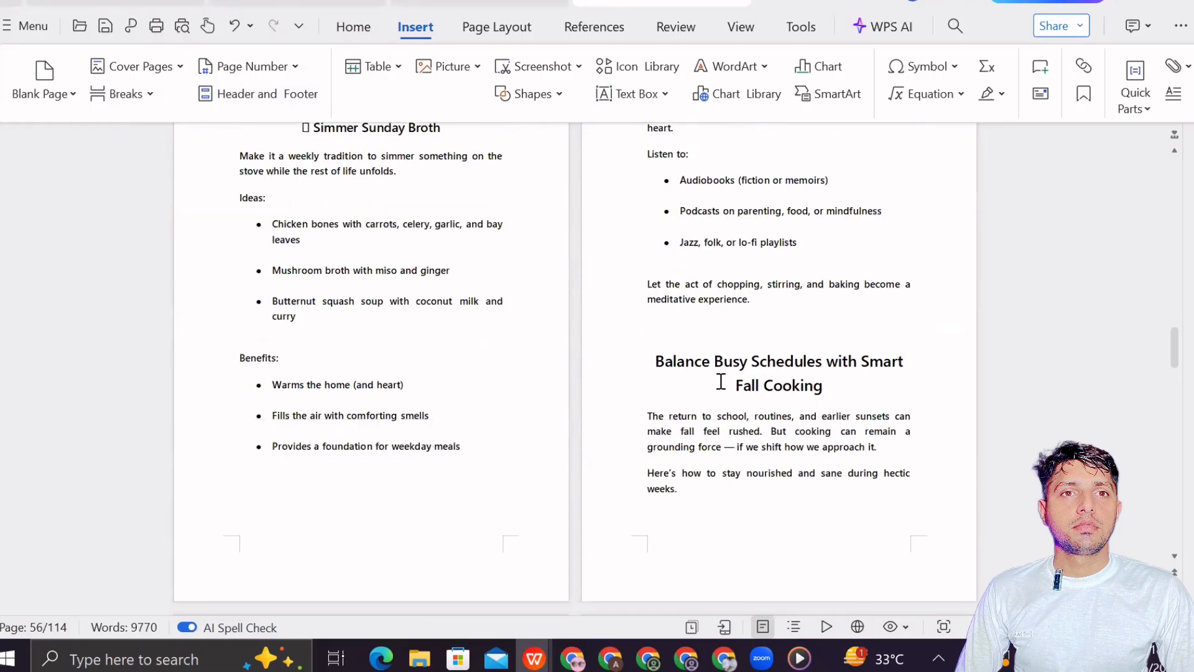
{"action": "left_click", "coordinate": [658, 367]}
{"action": "left_click", "coordinate": [121, 94]}
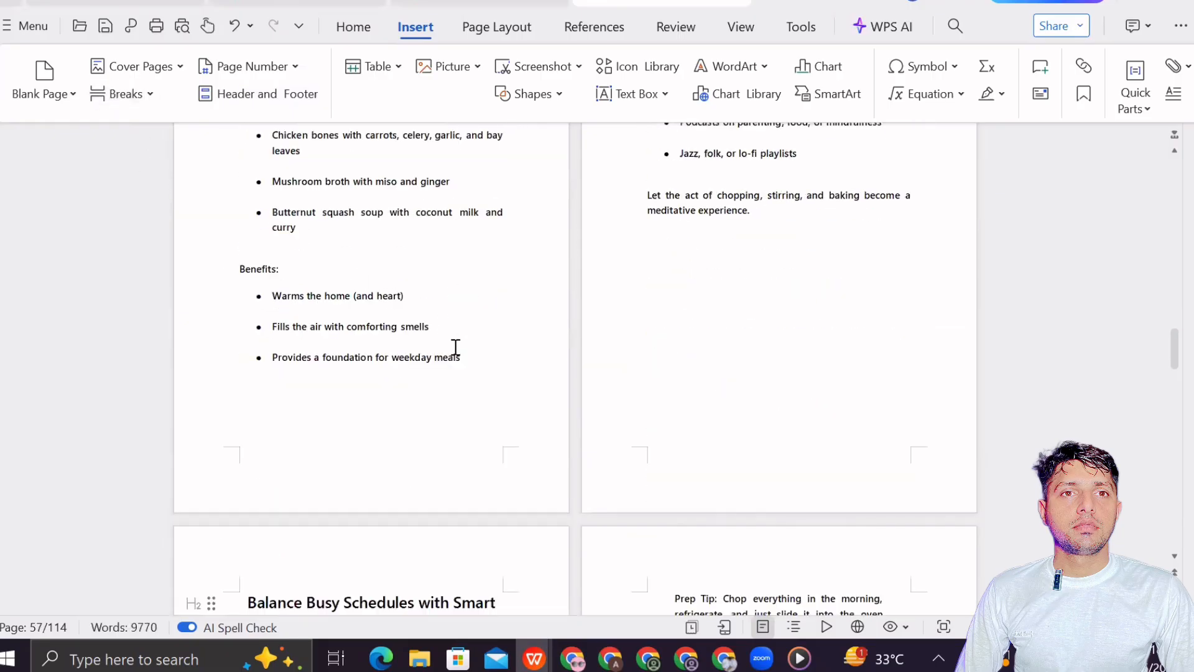
- Delete the blank line above the heading "Sheet-Pan Suppers"
{"action": "scroll", "coordinate": [460, 367], "scroll_direction": "down", "scroll_amount": 10}
{"action": "scroll", "coordinate": [346, 326], "scroll_direction": "up", "scroll_amount": 3}
{"action": "left_click", "coordinate": [318, 366]}
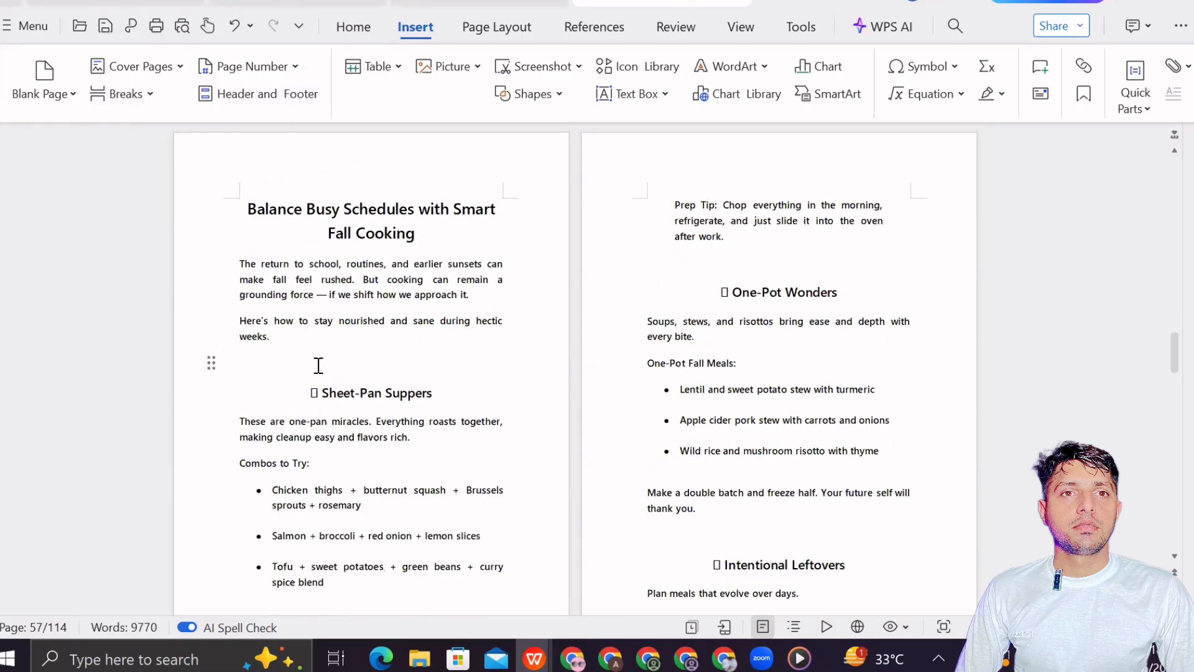
{"action": "key", "text": "Delete"}
- Delete the blank lines above the headings "One-Pot Wonders" and "Intentional Leftovers"
{"action": "scroll", "coordinate": [324, 367], "scroll_direction": "down", "scroll_amount": 6}
{"action": "scroll", "coordinate": [896, 181], "scroll_direction": "up", "scroll_amount": 6}
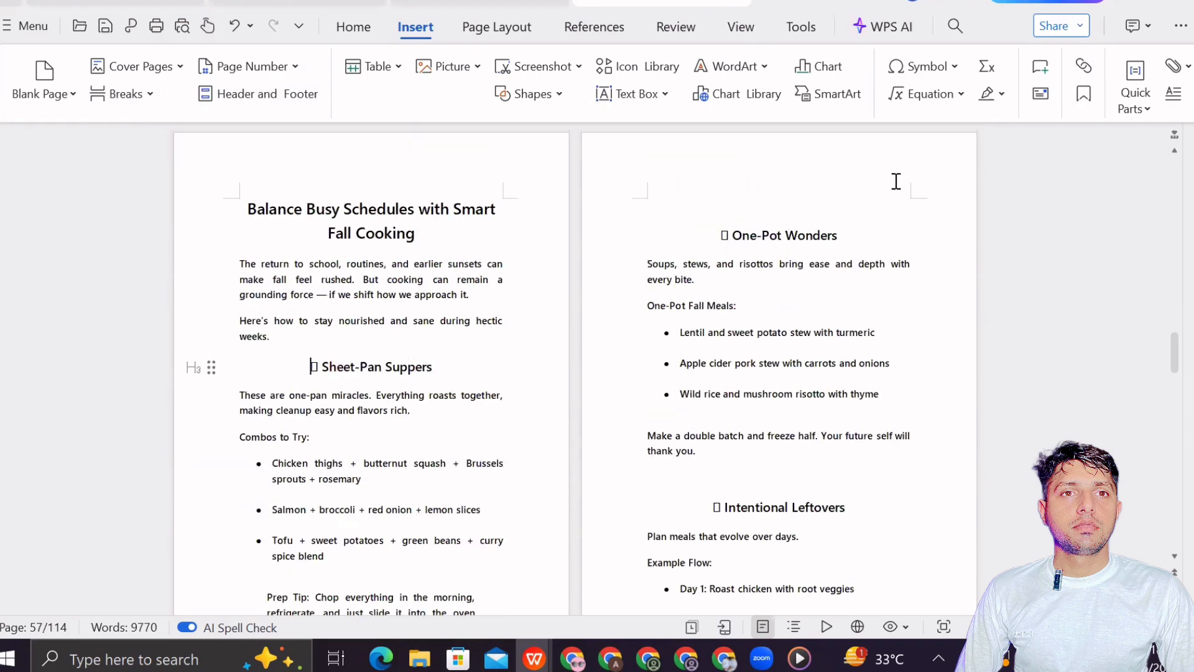
{"action": "left_click", "coordinate": [677, 201]}
{"action": "key", "text": "Delete"}
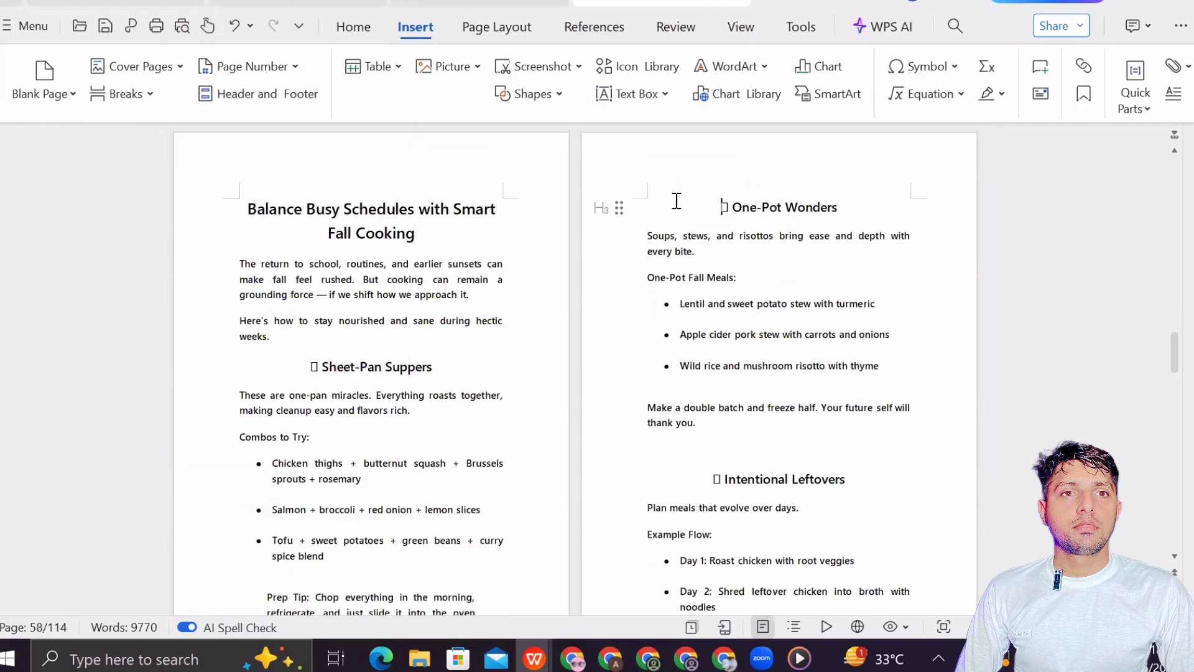
{"action": "left_click", "coordinate": [707, 446]}
{"action": "key", "text": "Delete"}
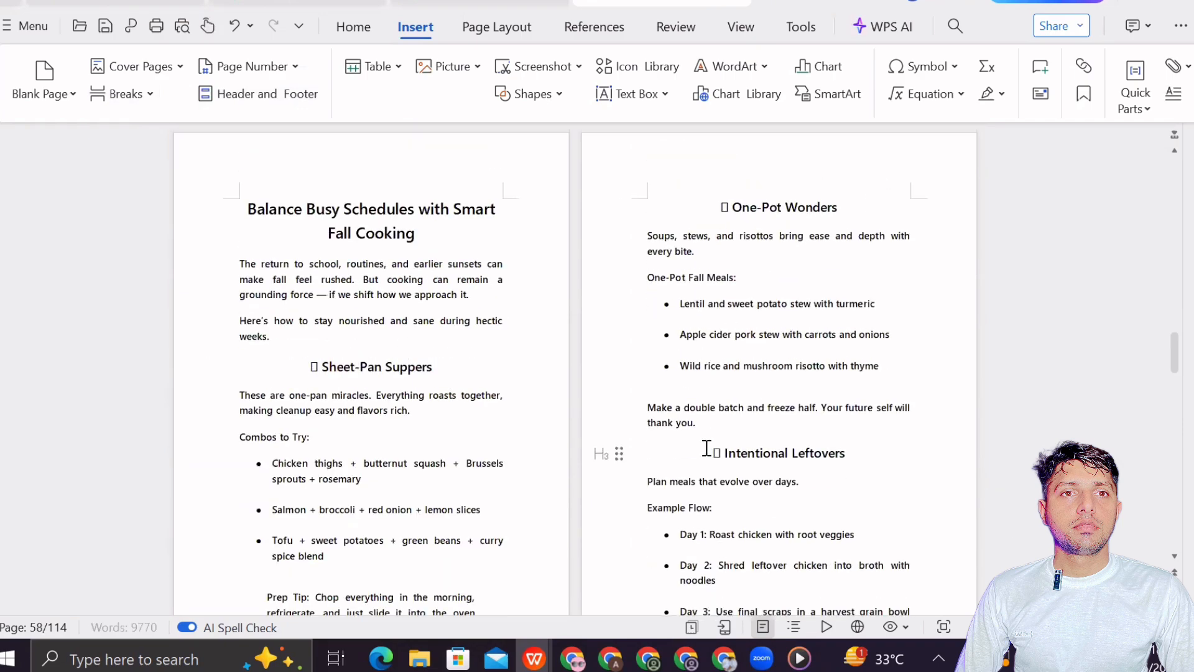
- Delete the blank lines above the headings "Soothe with Texture and Smell" and "Roast Nuts with Warming Spices"
{"action": "scroll", "coordinate": [708, 447], "scroll_direction": "down", "scroll_amount": 8}
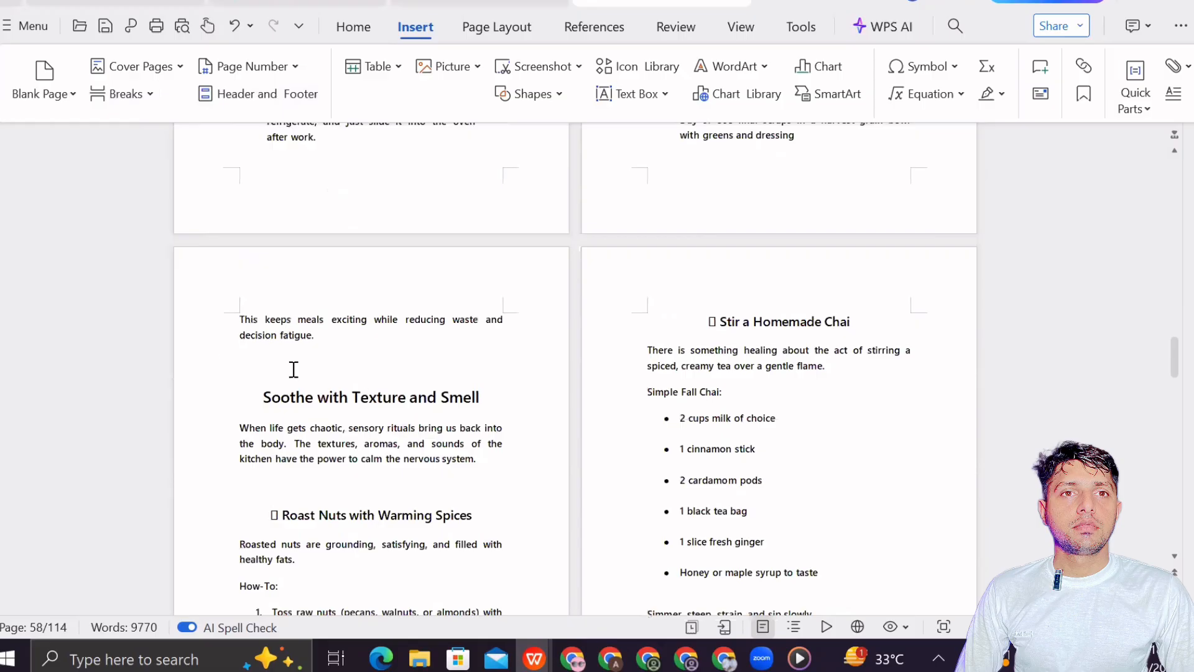
{"action": "left_click", "coordinate": [294, 370]}
{"action": "key", "text": "Delete"}
{"action": "scroll", "coordinate": [294, 370], "scroll_direction": "down", "scroll_amount": 5}
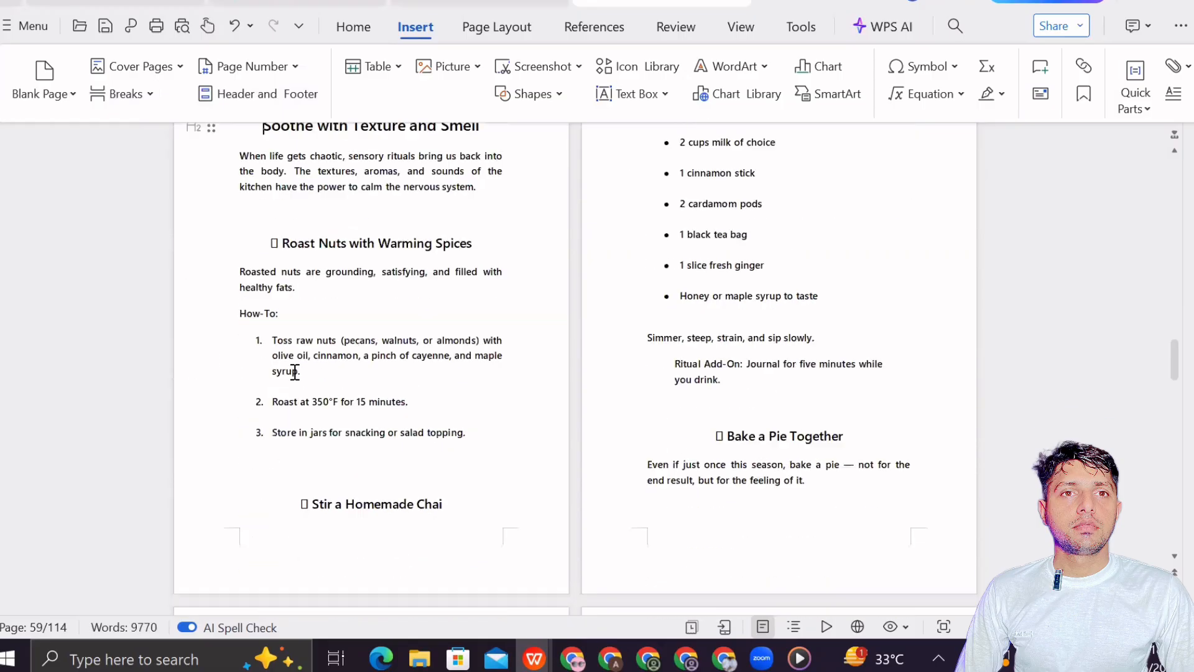
{"action": "scroll", "coordinate": [286, 311], "scroll_direction": "up", "scroll_amount": 3}
{"action": "left_click", "coordinate": [270, 314]}
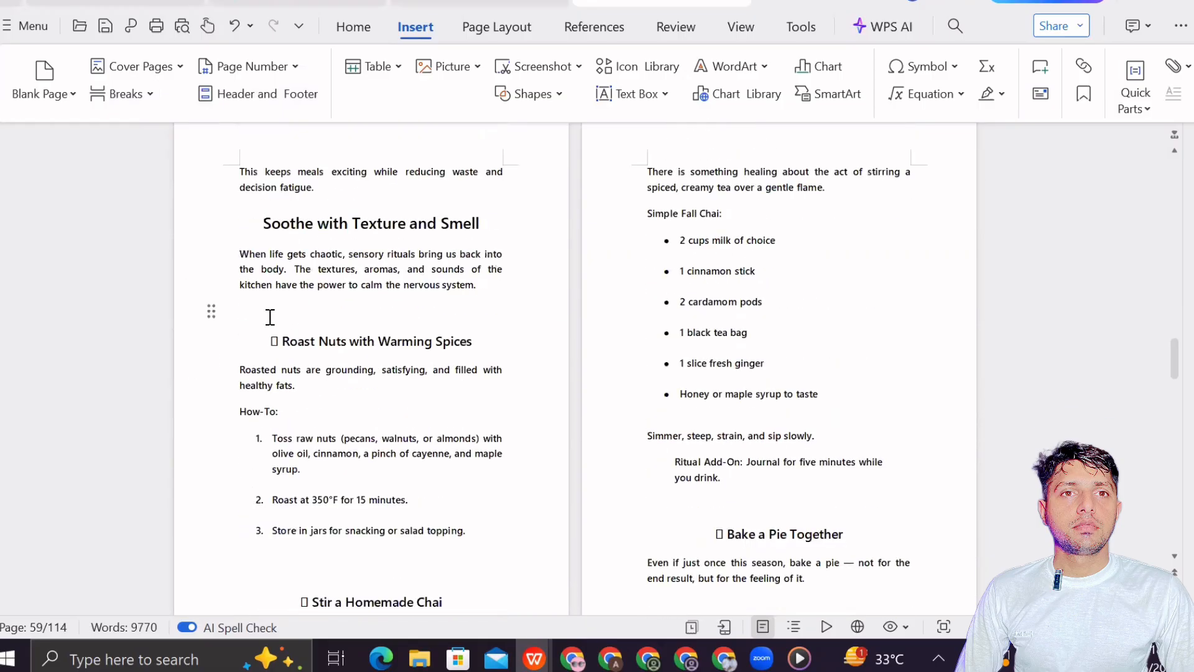
{"action": "key", "text": "Delete"}
{"action": "scroll", "coordinate": [434, 421], "scroll_direction": "down", "scroll_amount": 4}
{"action": "scroll", "coordinate": [368, 301], "scroll_direction": "up", "scroll_amount": 4}
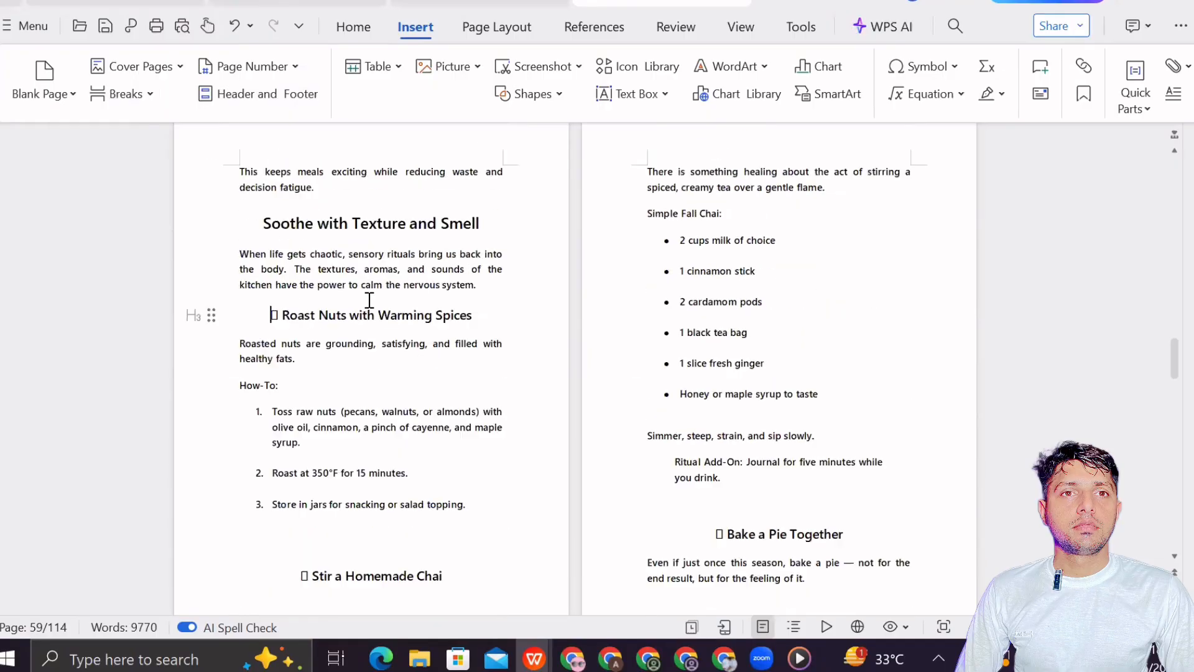
- Insert a page break before the heading "Stir a Homemade Chai"
{"action": "scroll", "coordinate": [368, 309], "scroll_direction": "down", "scroll_amount": 3}
{"action": "left_click", "coordinate": [302, 380]}
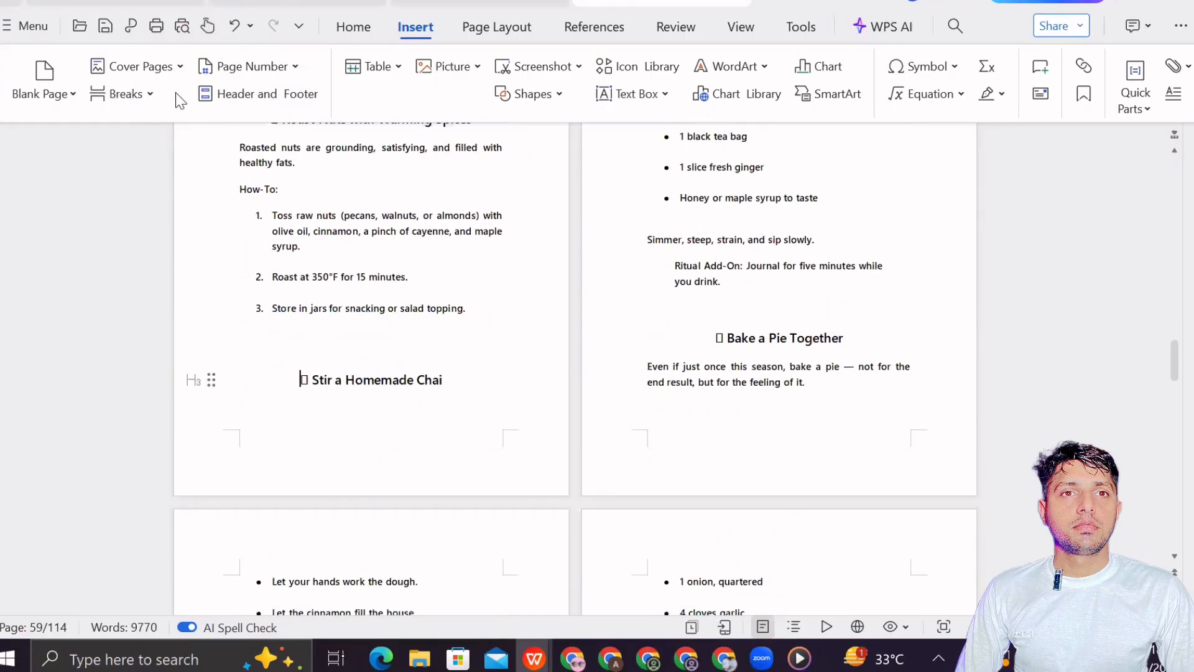
{"action": "left_click", "coordinate": [118, 93]}
- Delete the blank line above the heading "Bake a Pie Together"
{"action": "scroll", "coordinate": [685, 356], "scroll_direction": "down", "scroll_amount": 3}
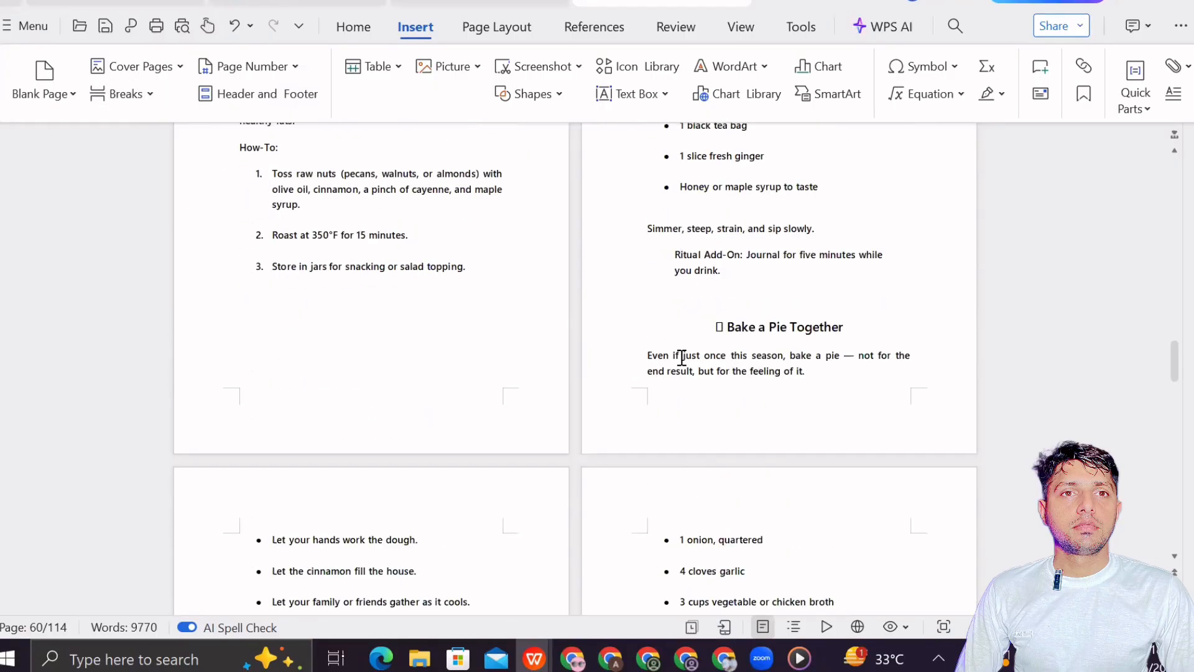
{"action": "left_click", "coordinate": [711, 304]}
{"action": "key", "text": "Delete"}
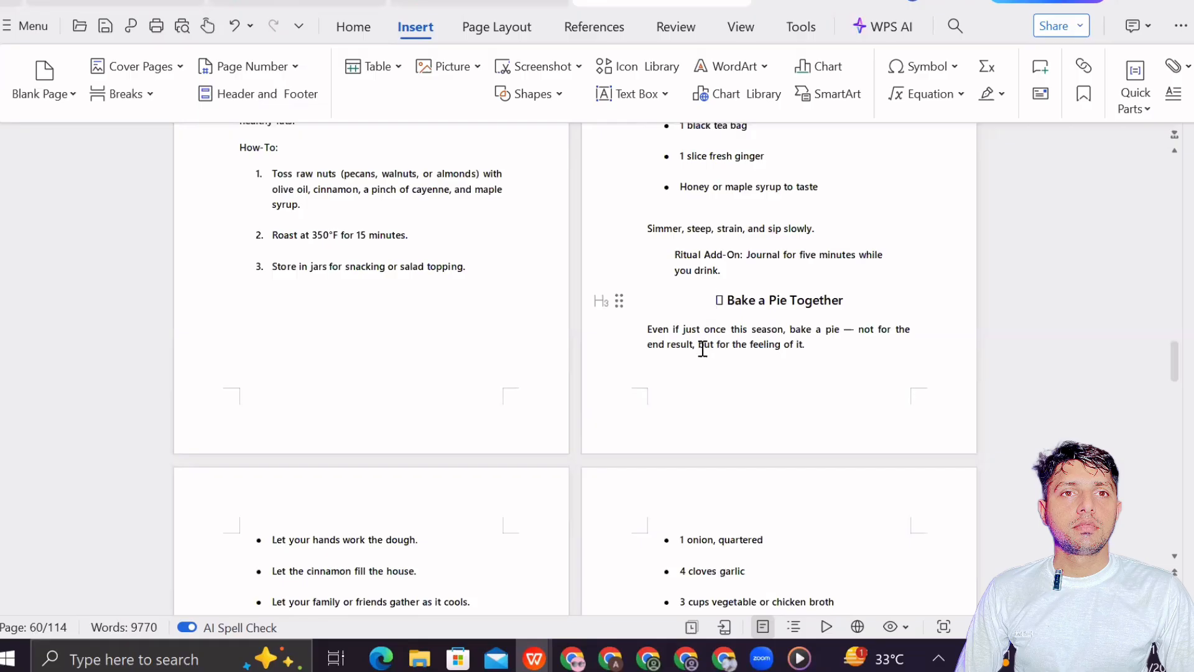
- Cut the divider line above the heading "Fall Recipe Highlights" and insert a page break before that heading
{"action": "scroll", "coordinate": [703, 348], "scroll_direction": "down", "scroll_amount": 5}
{"action": "right_click", "coordinate": [361, 184]}
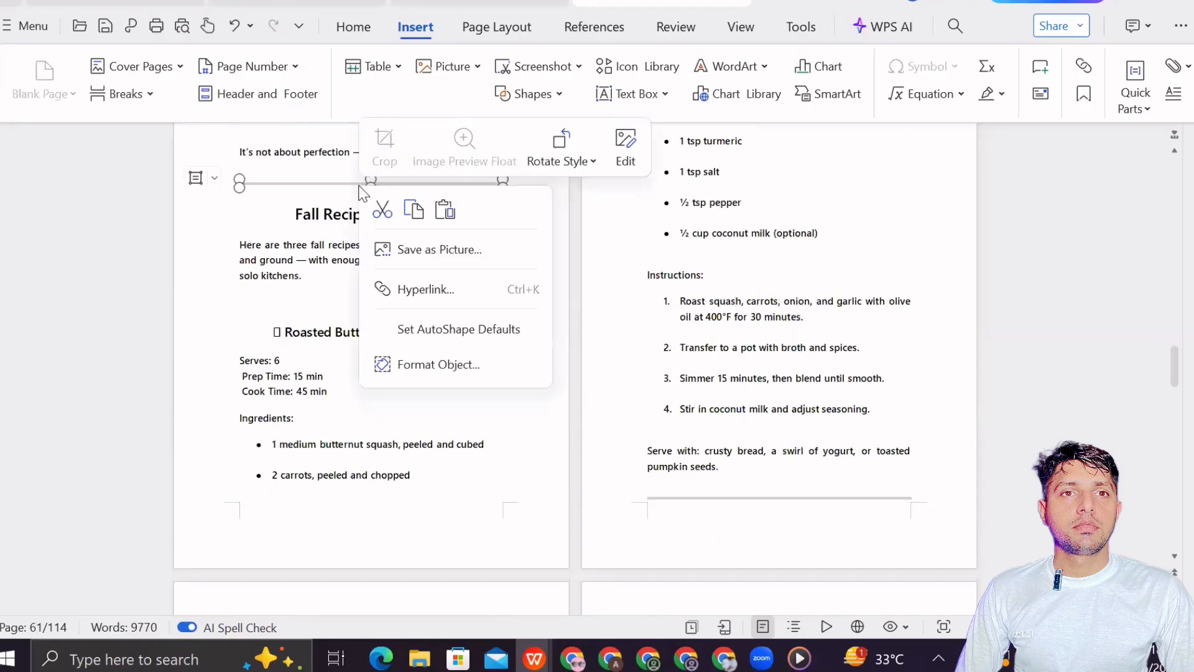
{"action": "left_click", "coordinate": [381, 208]}
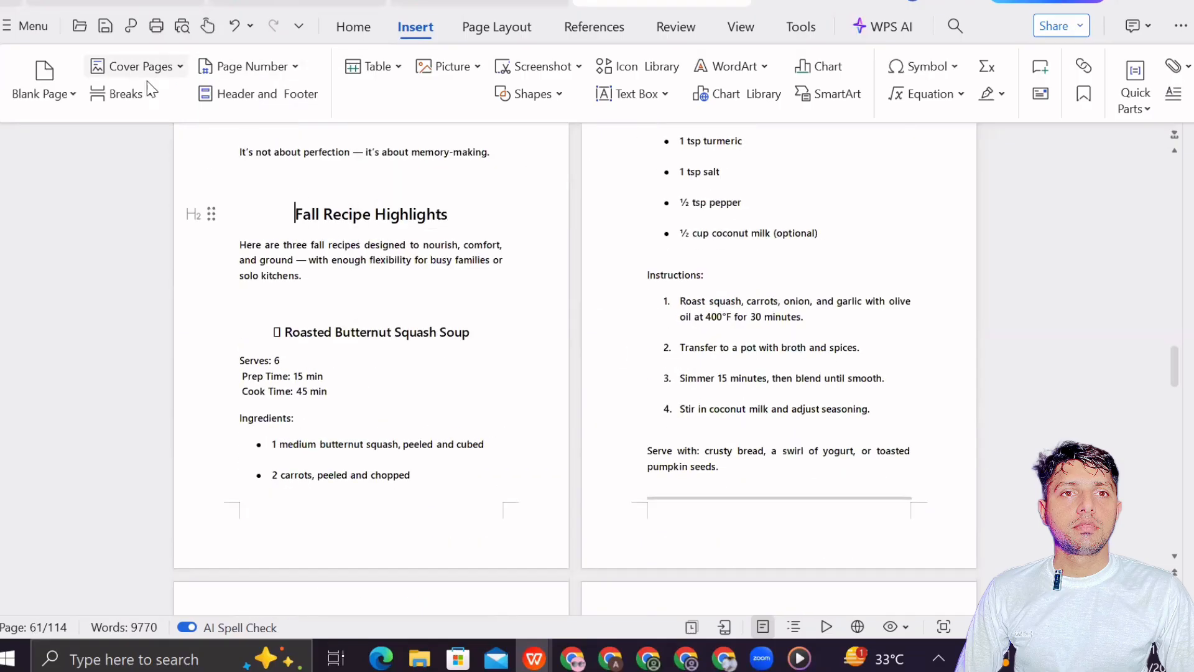
{"action": "left_click", "coordinate": [123, 93]}
- Delete the blank line above the heading "Roasted Butternut Squash Soup"
{"action": "scroll", "coordinate": [585, 272], "scroll_direction": "down", "scroll_amount": 1}
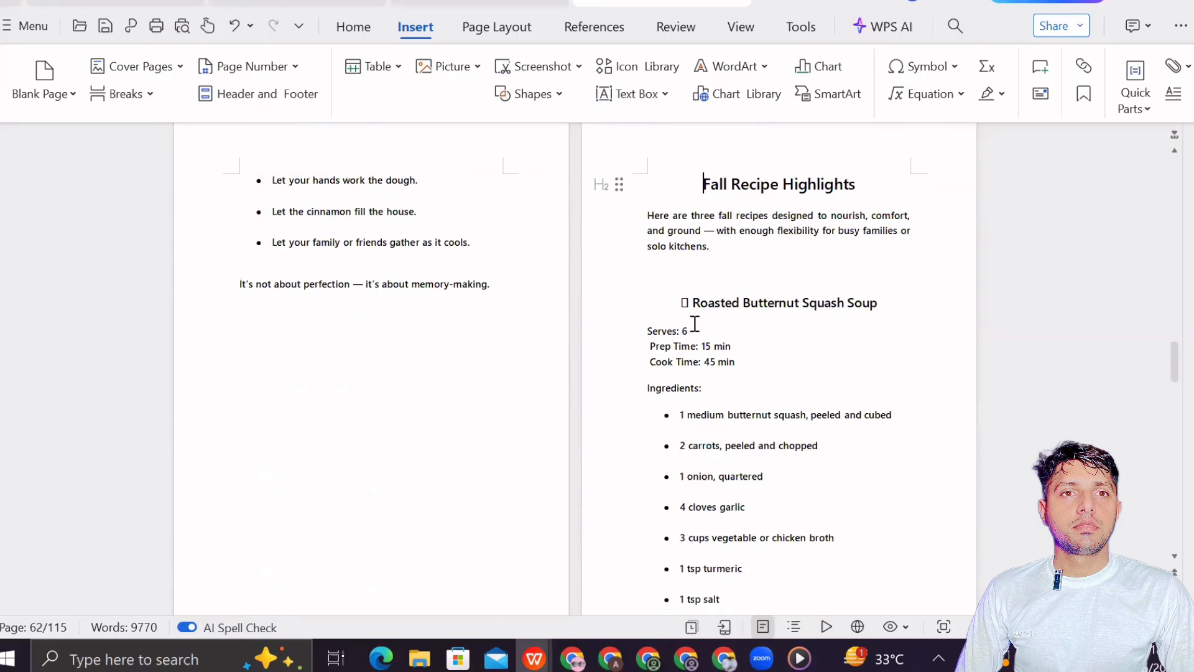
{"action": "left_click", "coordinate": [712, 278]}
{"action": "key", "text": "Delete"}
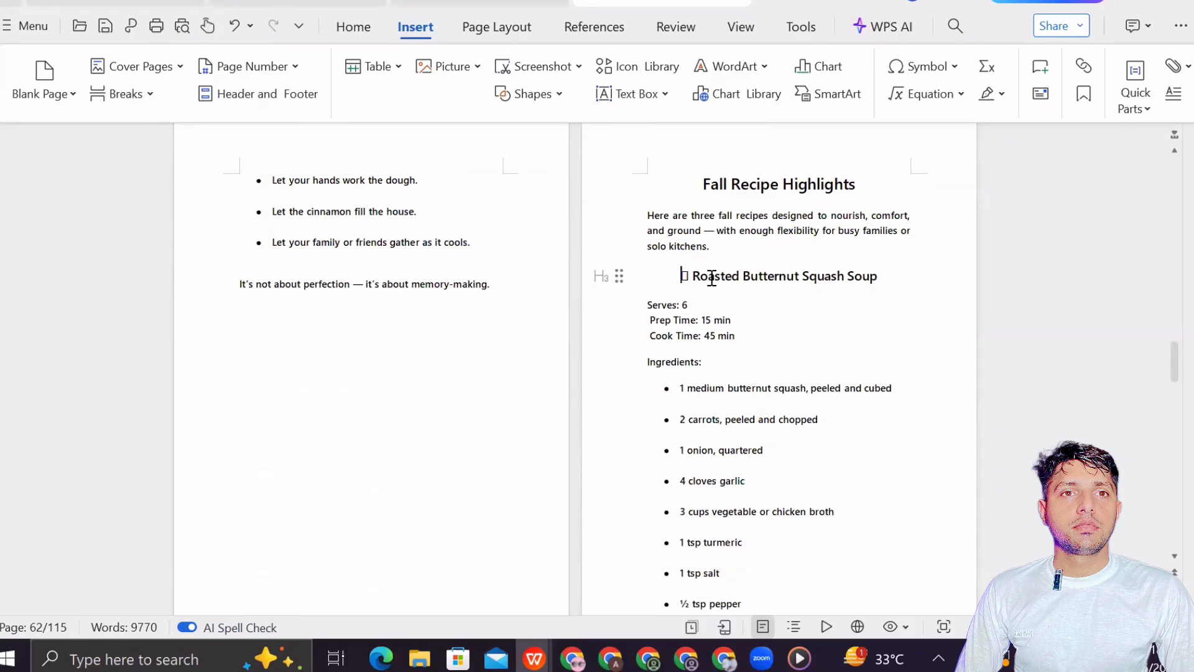
- Remove the divider line above "Cider-Braised Pork with Apples" together with its empty paragraph
{"action": "scroll", "coordinate": [713, 278], "scroll_direction": "down", "scroll_amount": 15}
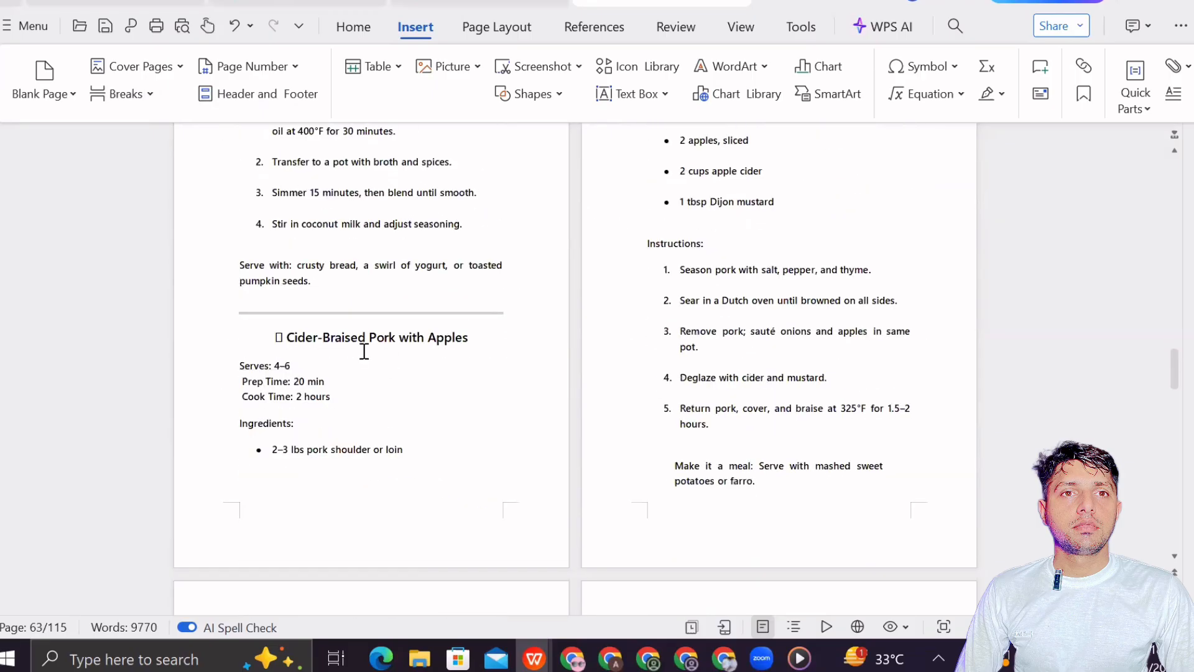
{"action": "right_click", "coordinate": [365, 311]}
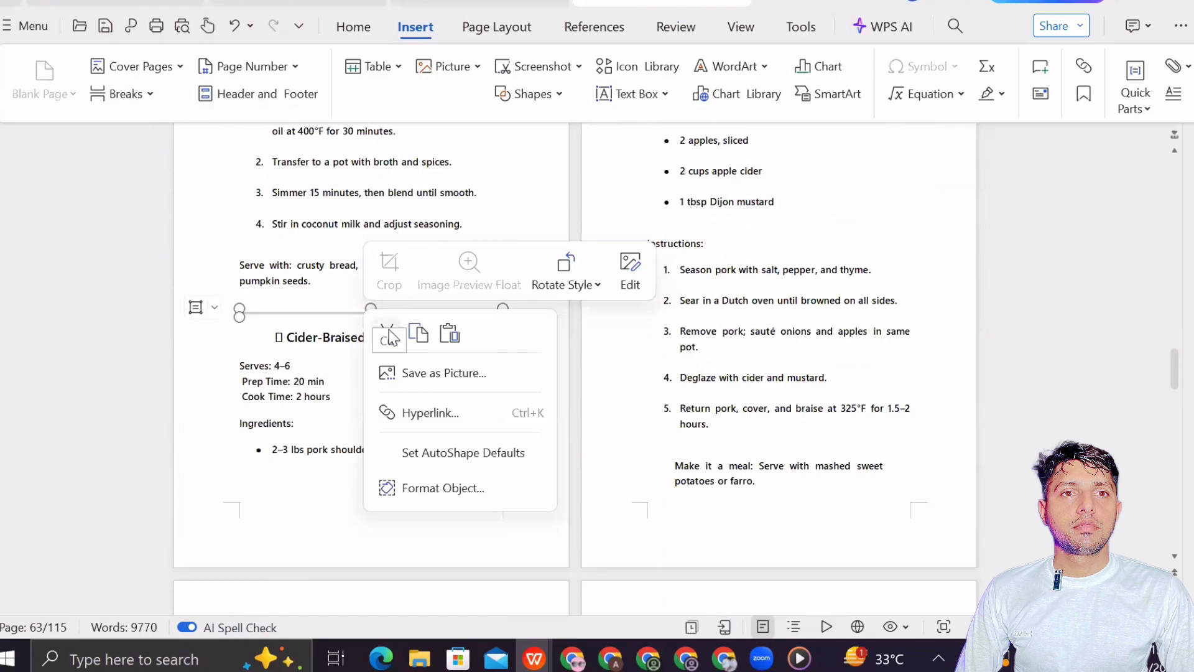
{"action": "left_click", "coordinate": [389, 330]}
{"action": "key", "text": "Delete"}
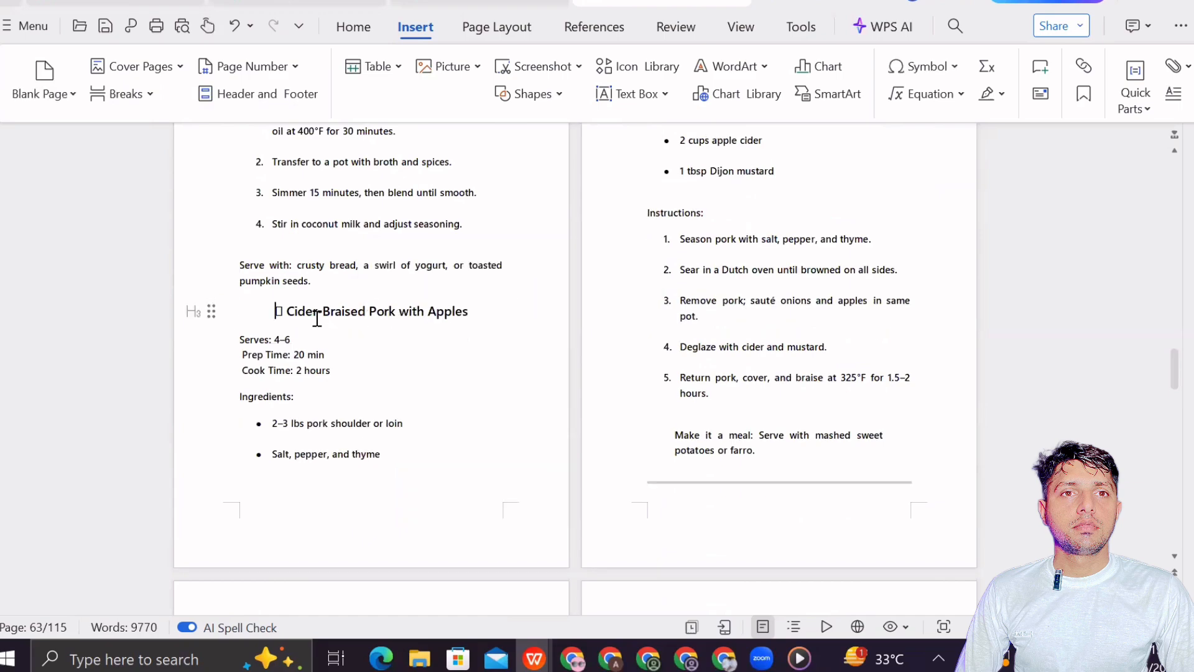
- Cut the divider line at the end of the pork recipe, before "Maple-Pecan Overnight Oats"
{"action": "scroll", "coordinate": [336, 363], "scroll_direction": "down", "scroll_amount": 2}
{"action": "right_click", "coordinate": [718, 384]}
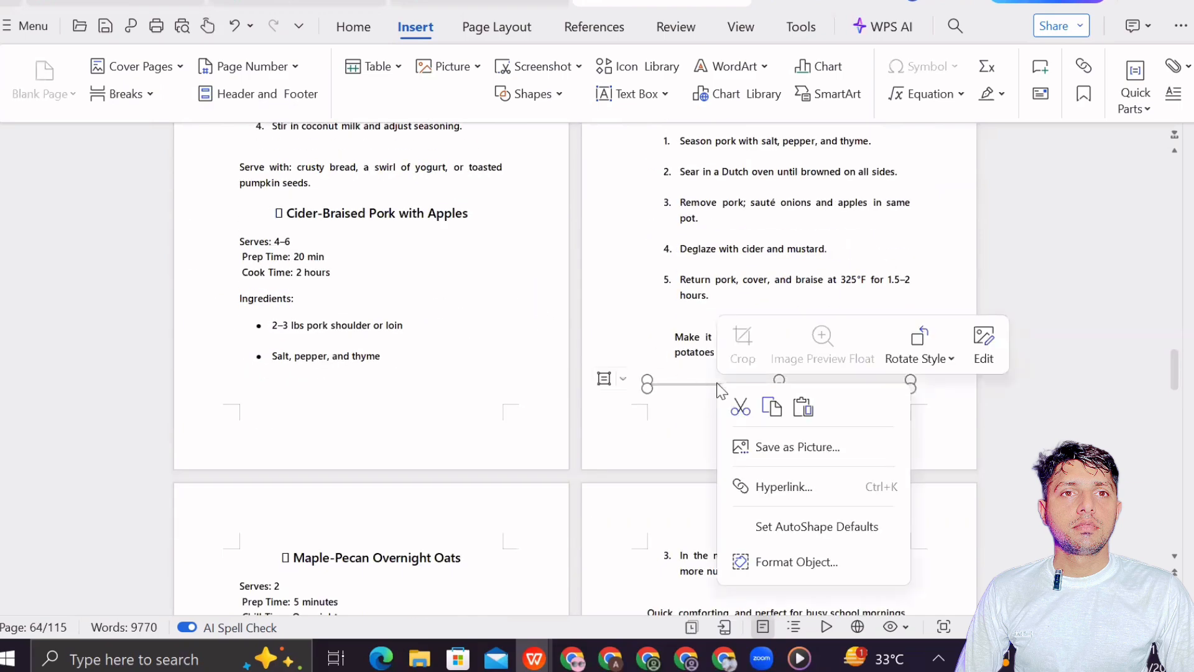
{"action": "left_click", "coordinate": [738, 405]}
{"action": "scroll", "coordinate": [437, 388], "scroll_direction": "down", "scroll_amount": 5}
{"action": "scroll", "coordinate": [437, 388], "scroll_direction": "down", "scroll_amount": 3}
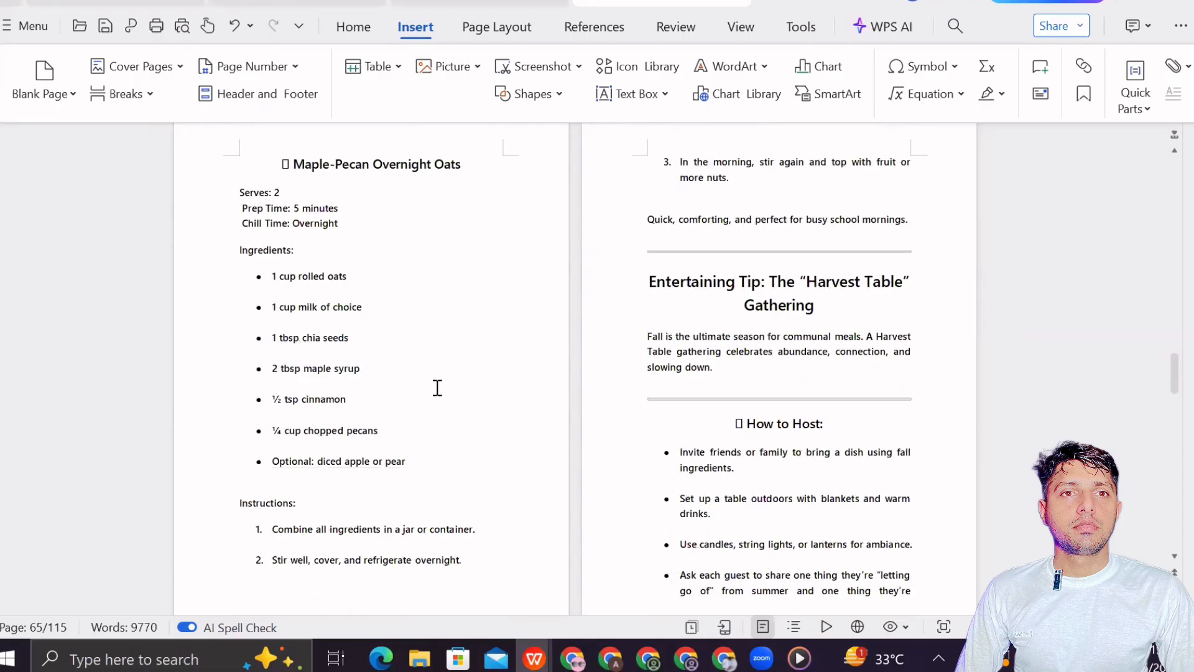
{"action": "right_click", "coordinate": [746, 252]}
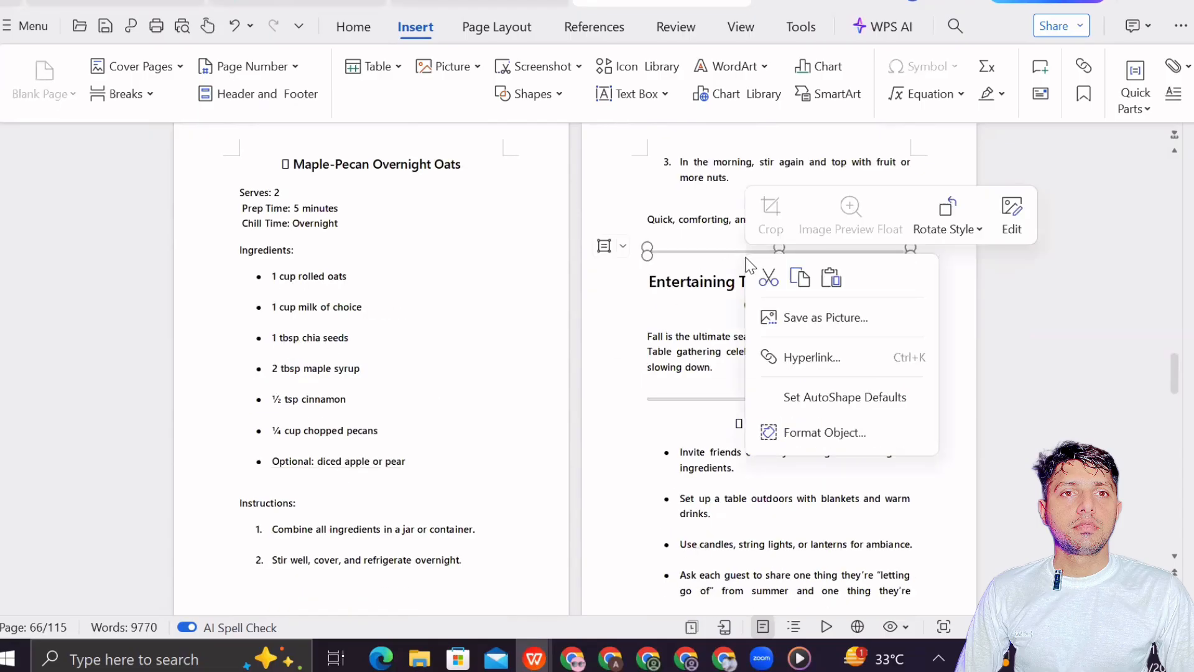
{"action": "left_click", "coordinate": [826, 317]}
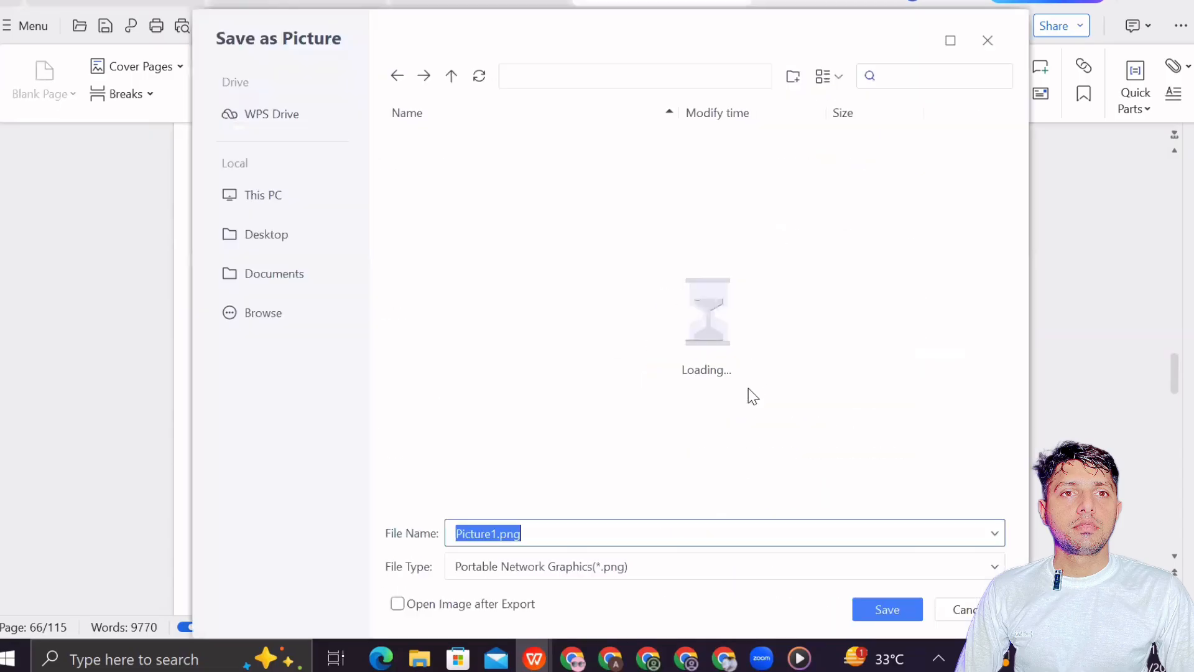
{"action": "left_click", "coordinate": [988, 41]}
- Cut the divider lines above the headings "Entertaining Tip: The “Harvest Table” Gathering" and "How to Host:"
{"action": "right_click", "coordinate": [796, 252]}
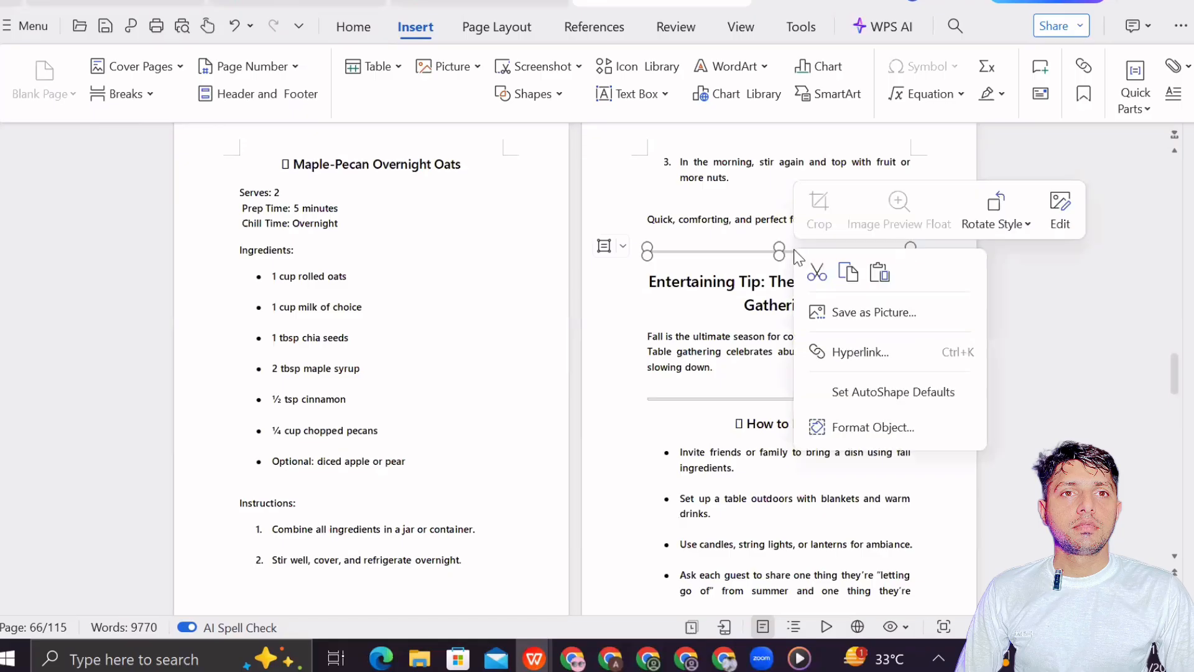
{"action": "left_click", "coordinate": [818, 272]}
{"action": "right_click", "coordinate": [767, 401]}
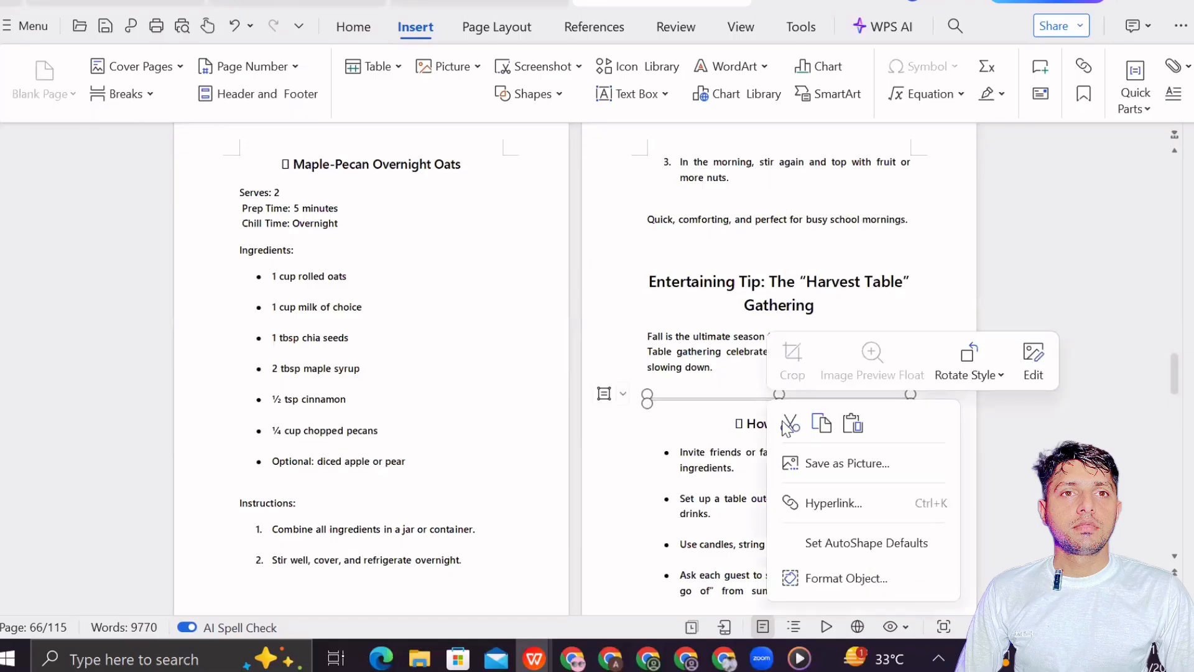
{"action": "left_click", "coordinate": [790, 424]}
- Insert a page break before "Entertaining Tip: The “Harvest Table” Gathering" and delete the blank line above "How to Host:"
{"action": "left_click", "coordinate": [647, 282]}
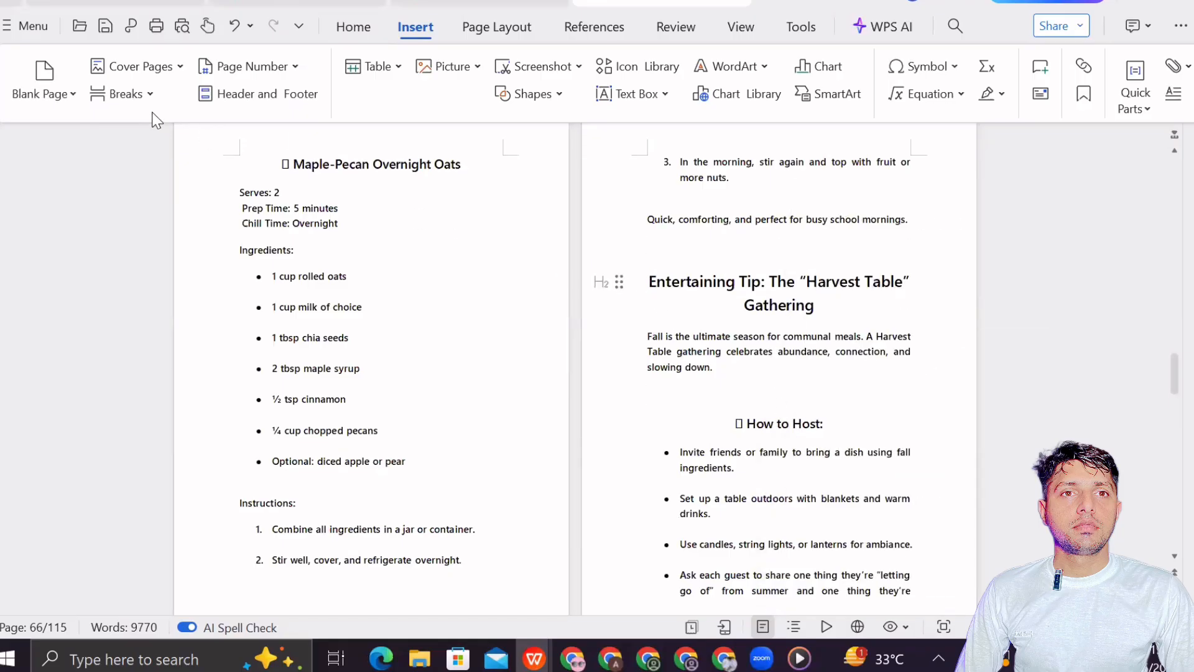
{"action": "left_click", "coordinate": [133, 96]}
{"action": "scroll", "coordinate": [366, 303], "scroll_direction": "down", "scroll_amount": 3}
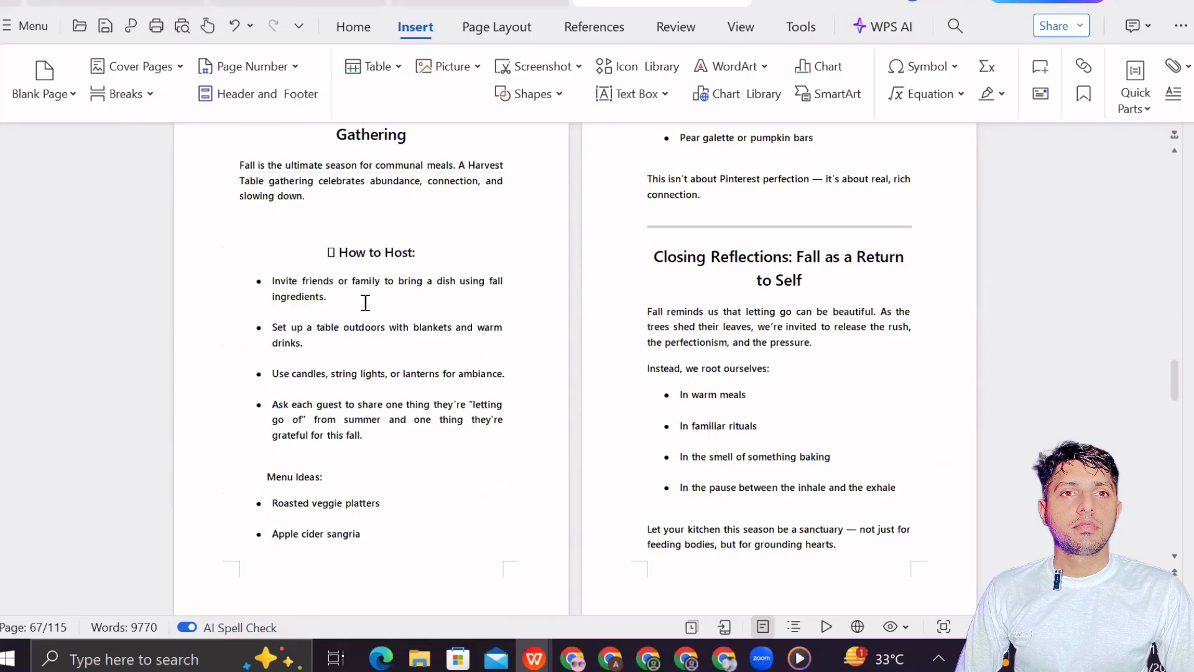
{"action": "left_click", "coordinate": [340, 230]}
{"action": "key", "text": "Delete"}
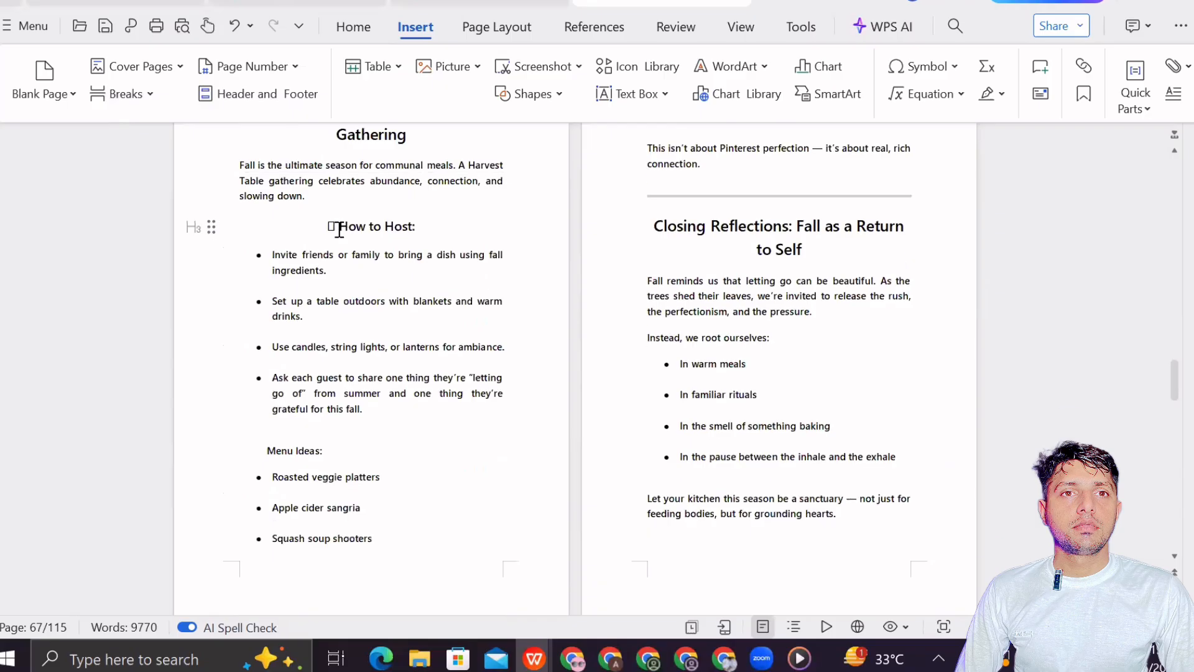
- Insert a page break before the heading "Closing Reflections: Fall as a Return to Self"
{"action": "scroll", "coordinate": [520, 251], "scroll_direction": "up", "scroll_amount": 4}
{"action": "scroll", "coordinate": [685, 341], "scroll_direction": "down", "scroll_amount": 2}
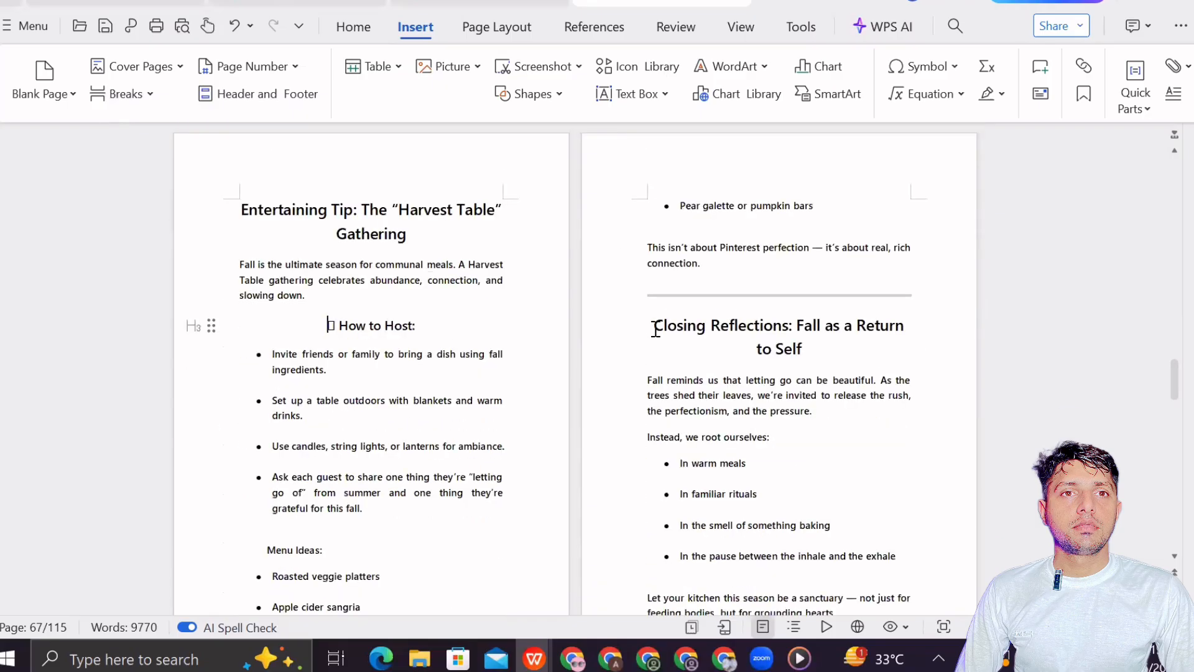
{"action": "left_click", "coordinate": [655, 328]}
{"action": "left_click", "coordinate": [116, 94]}
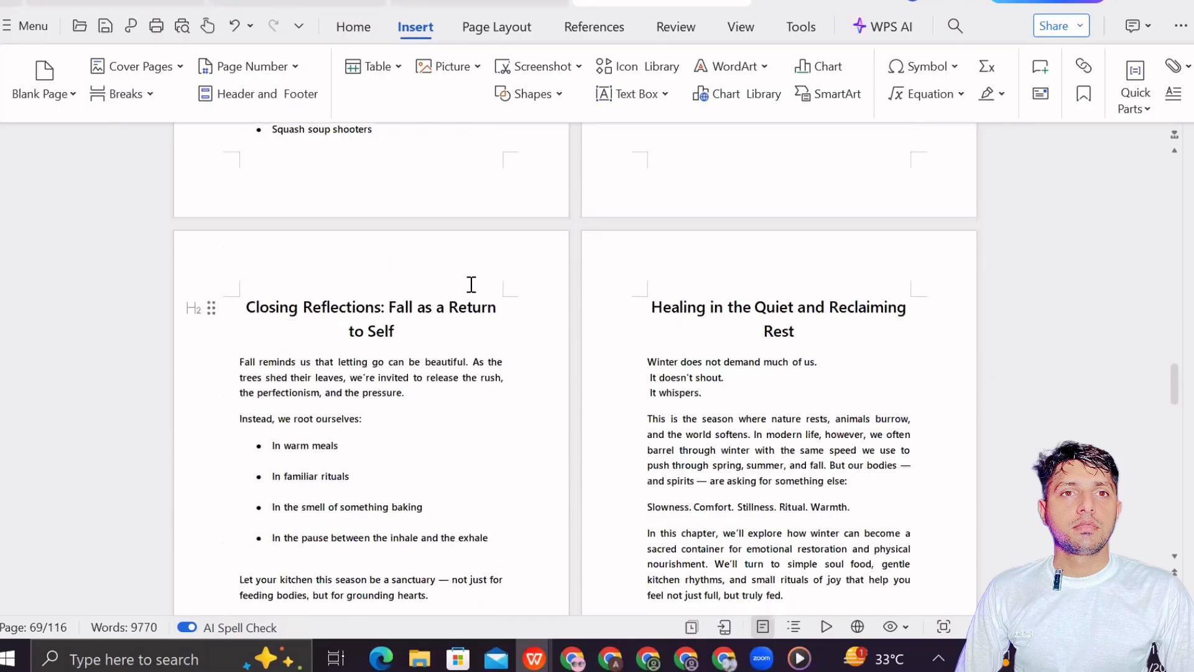
- Cut the divider line below the paragraph about Pinterest perfection at the end of the Harvest Table section
{"action": "scroll", "coordinate": [459, 280], "scroll_direction": "down", "scroll_amount": 2}
{"action": "scroll", "coordinate": [456, 274], "scroll_direction": "up", "scroll_amount": 10}
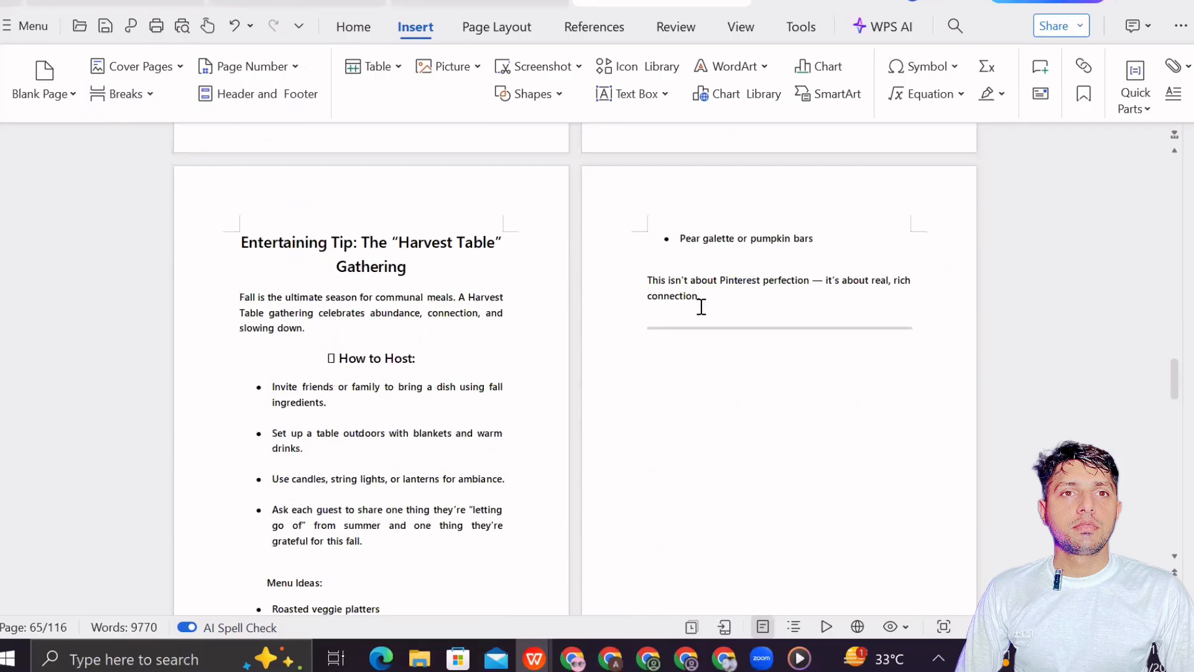
{"action": "right_click", "coordinate": [739, 327]}
{"action": "right_click", "coordinate": [713, 329]}
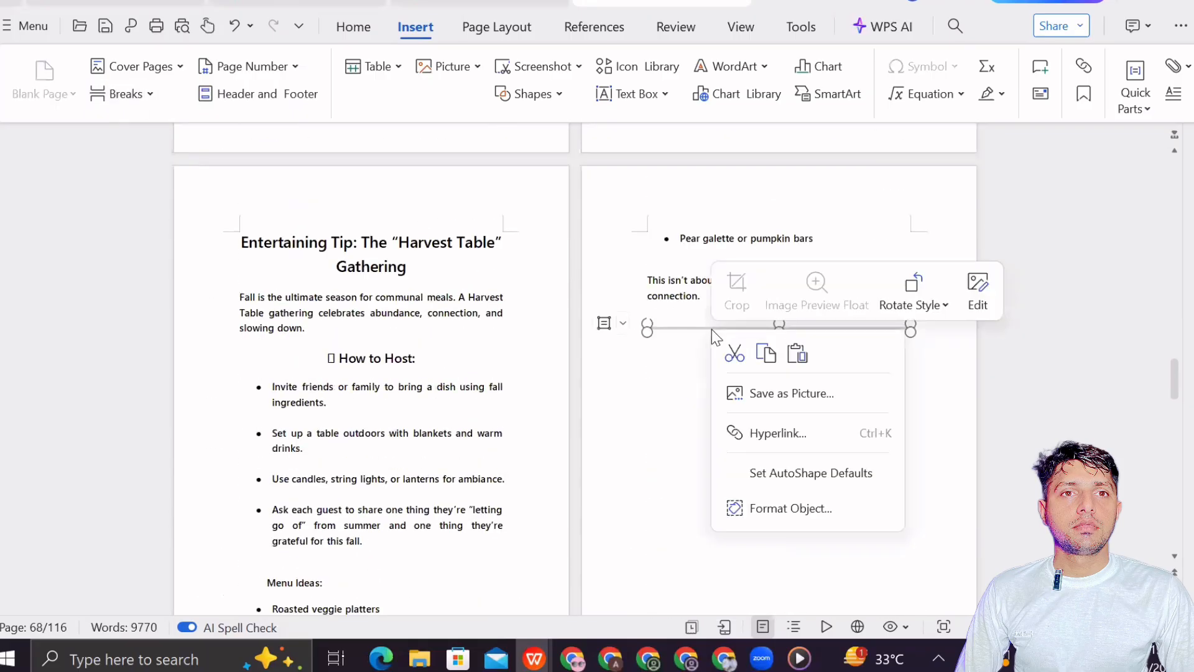
{"action": "left_click", "coordinate": [734, 354]}
- Insert a page break before the heading "Chapter 4: Winter — Embracing Stillness and Soul Food"
{"action": "scroll", "coordinate": [671, 362], "scroll_direction": "down", "scroll_amount": 10}
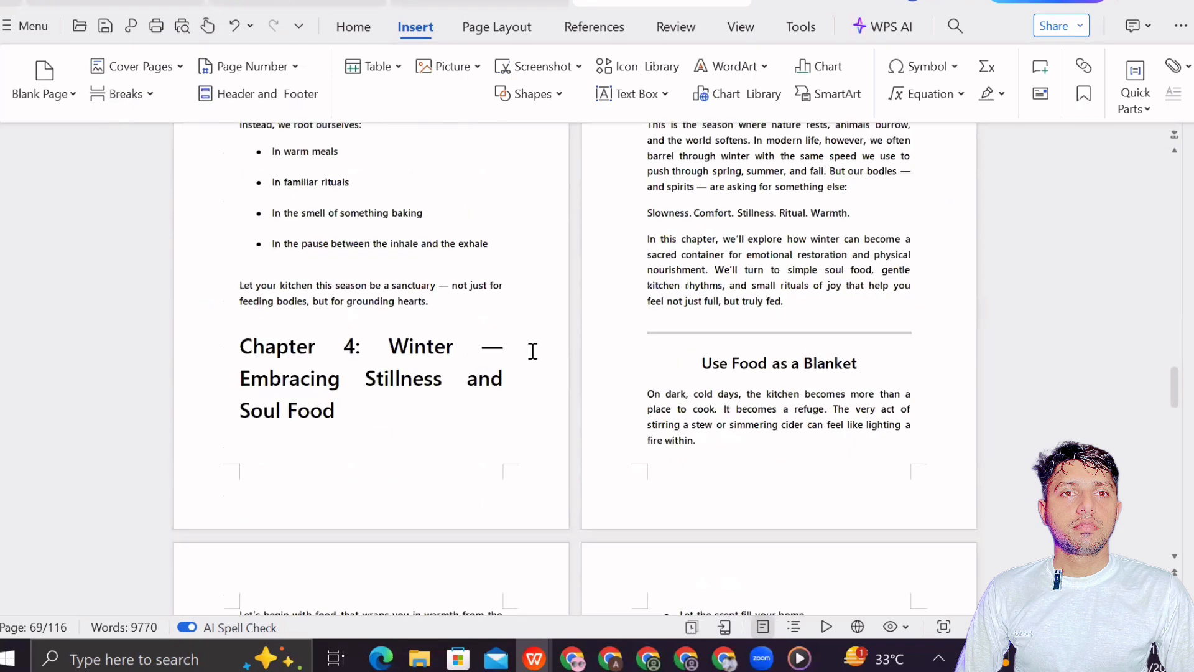
{"action": "left_click", "coordinate": [242, 346]}
{"action": "left_click", "coordinate": [113, 96]}
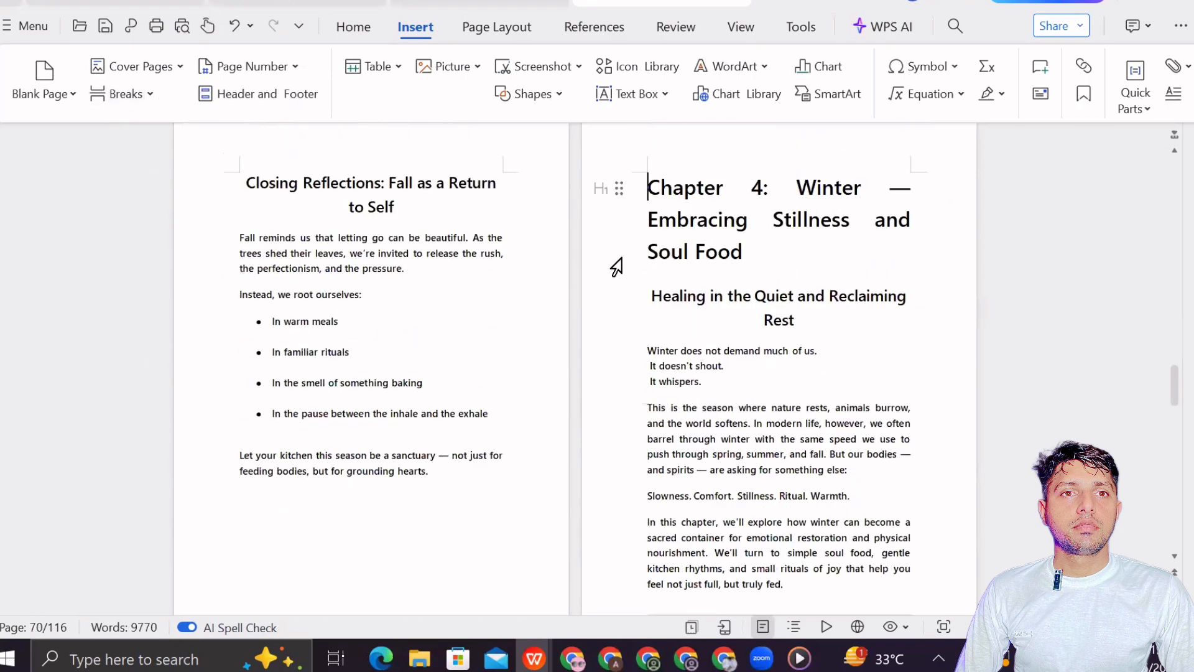
- Left-align the Chapter 4 title and reduce the words "Chapter 4" to font size 18
{"action": "left_click_drag", "start_coordinate": [762, 187], "coordinate": [637, 187]}
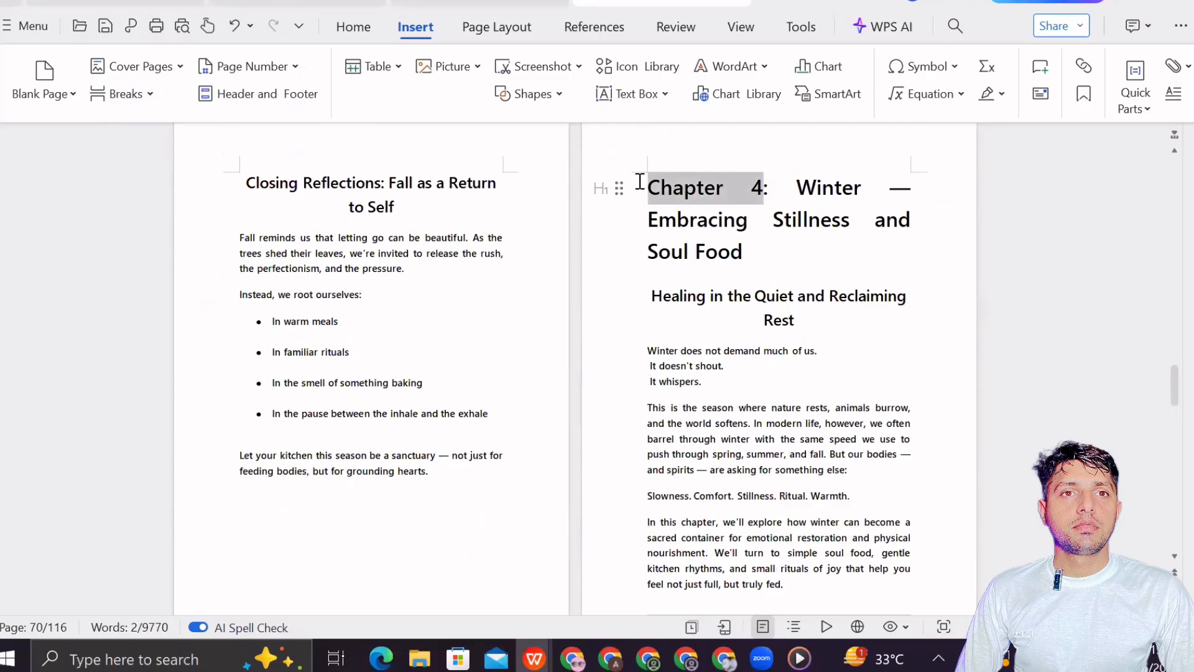
{"action": "left_click", "coordinate": [352, 27]}
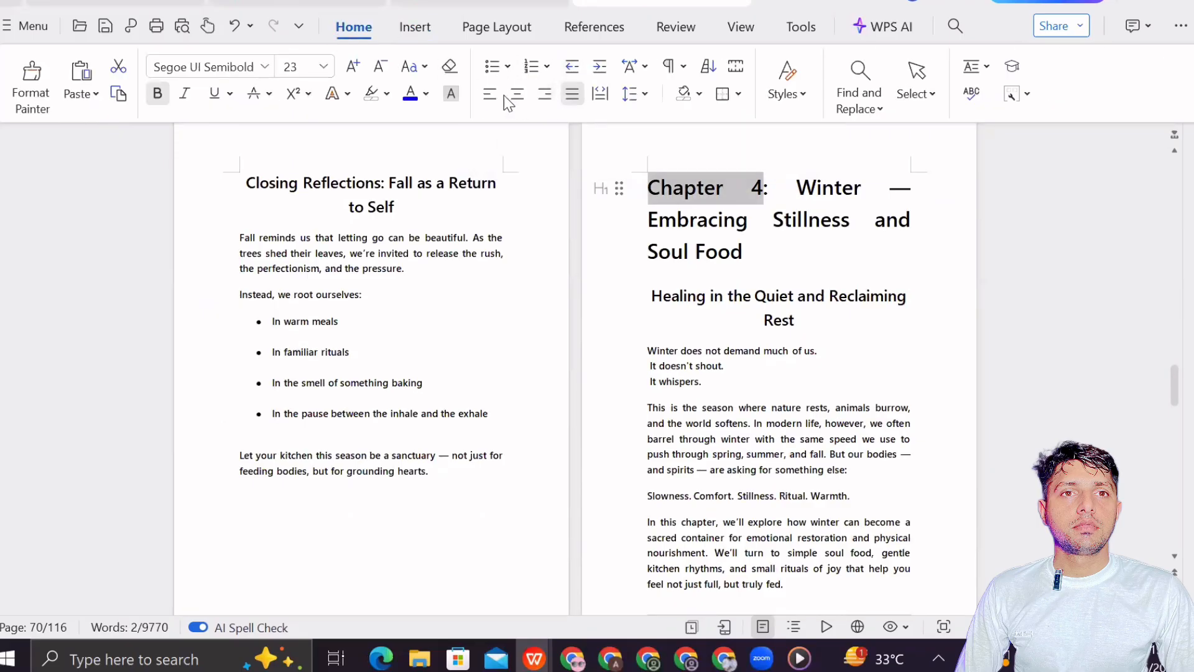
{"action": "left_click", "coordinate": [488, 94]}
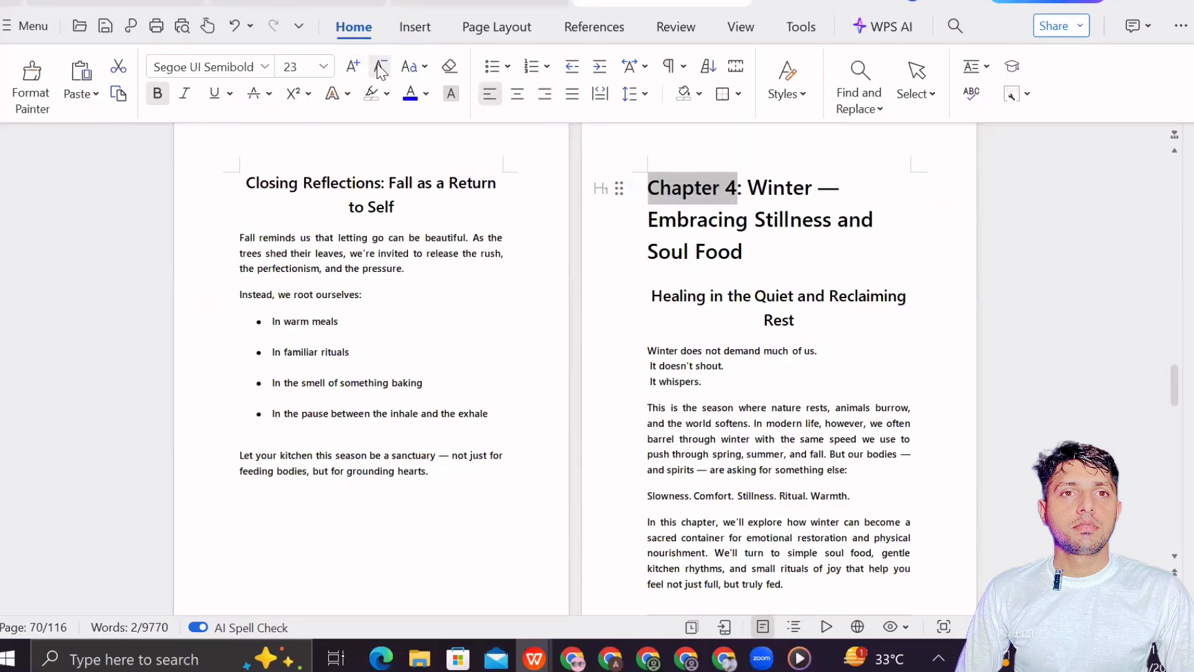
{"action": "left_click", "coordinate": [381, 67]}
{"action": "left_click", "coordinate": [381, 67]}
{"action": "left_click", "coordinate": [381, 67]}
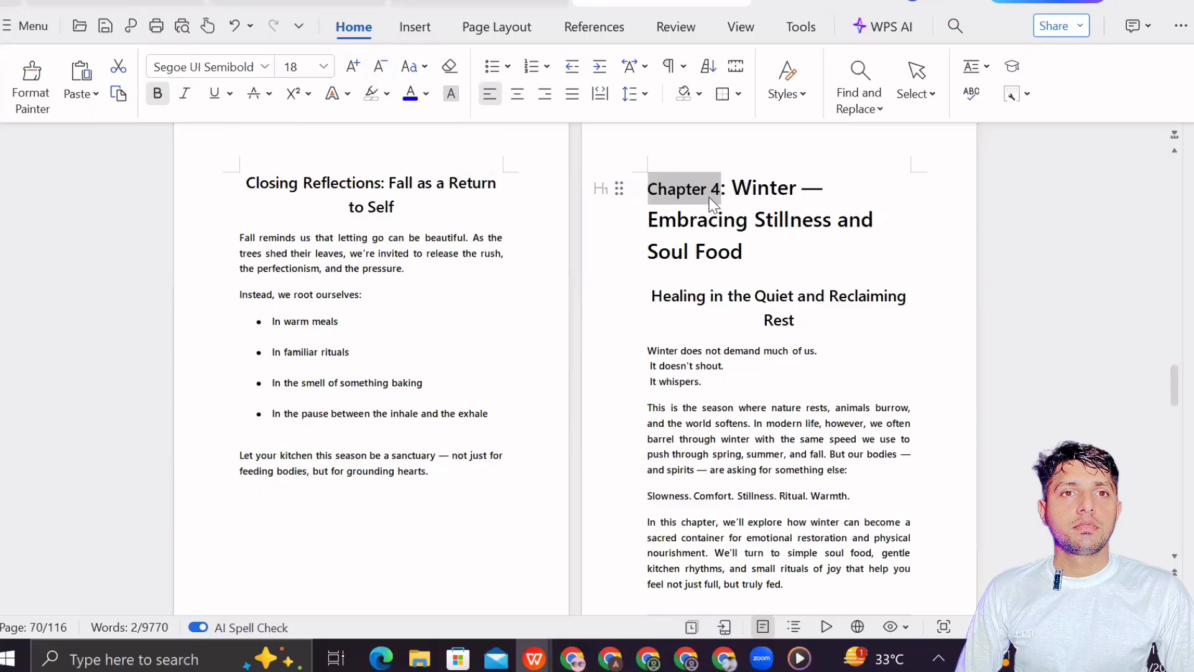
- Set the words "Chapter 4:", including the colon, in the winter chapter title to font size 20
{"action": "left_click", "coordinate": [726, 189]}
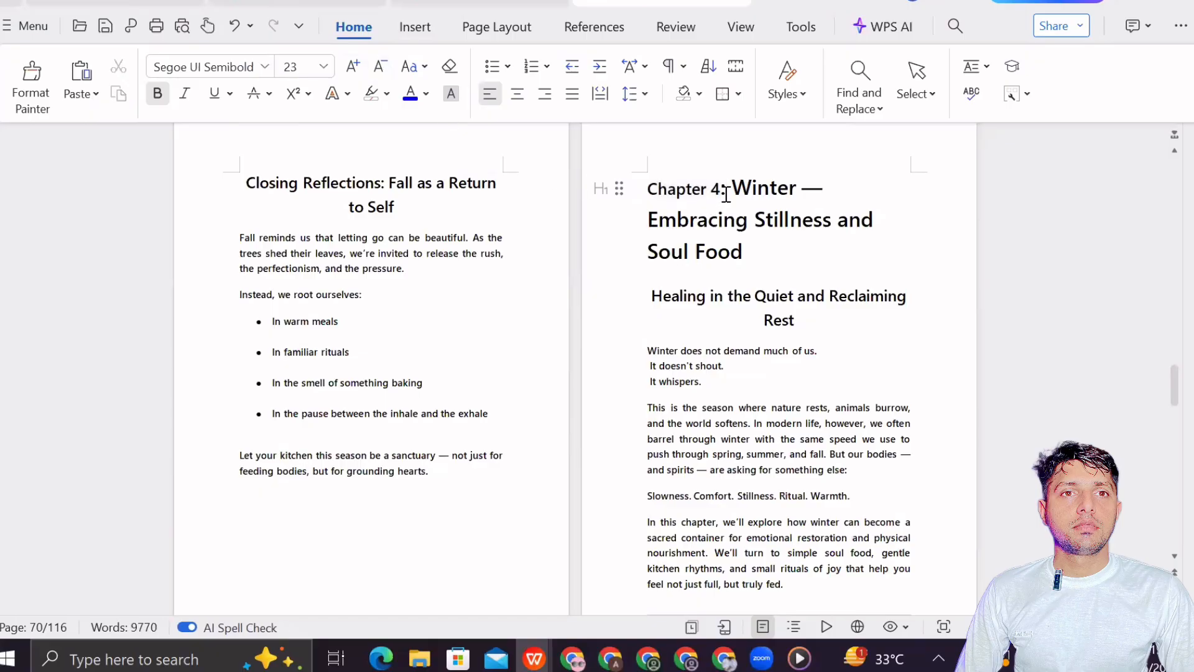
{"action": "left_click_drag", "start_coordinate": [726, 189], "coordinate": [644, 190]}
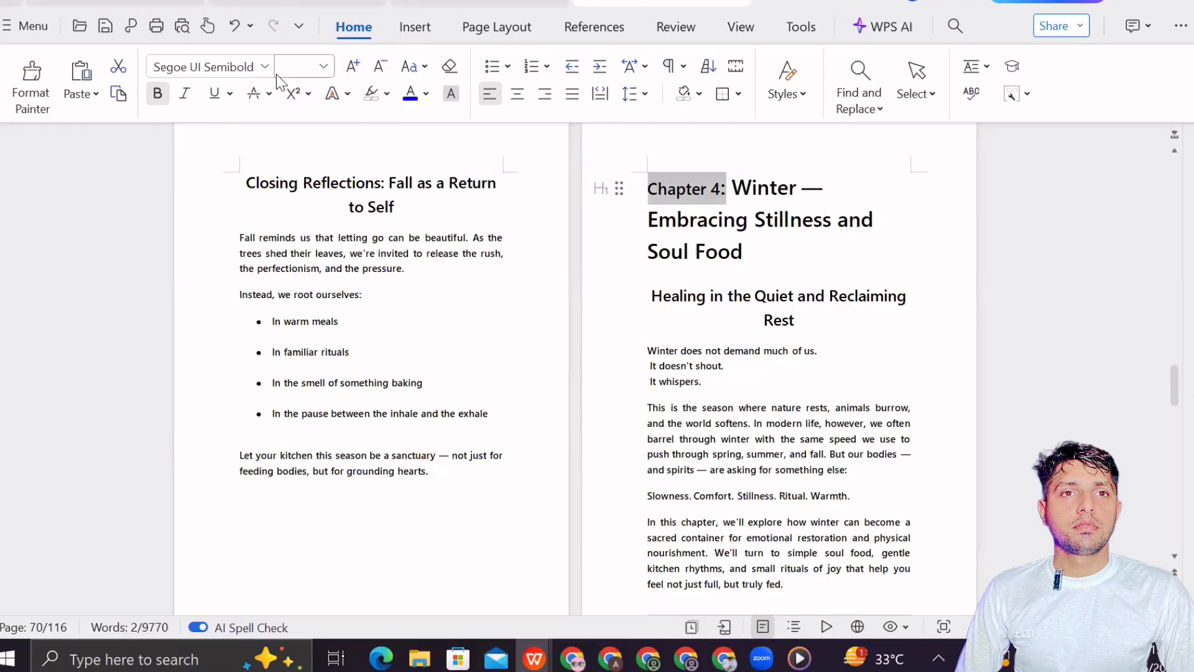
{"action": "left_click", "coordinate": [325, 66]}
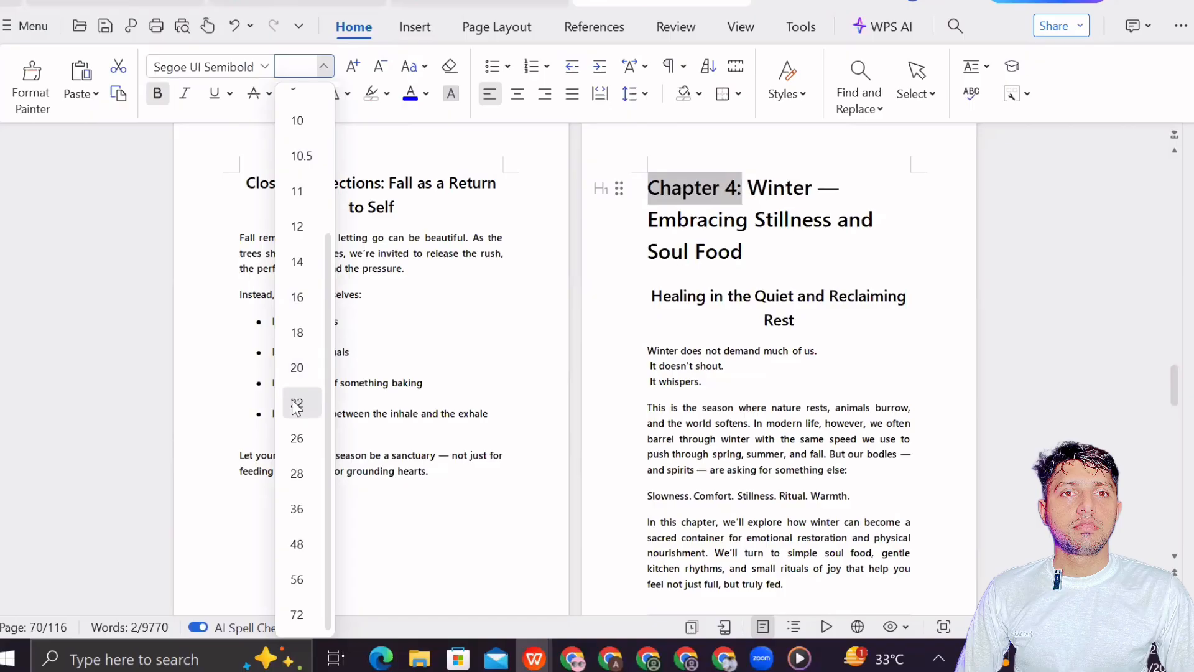
{"action": "left_click", "coordinate": [295, 368]}
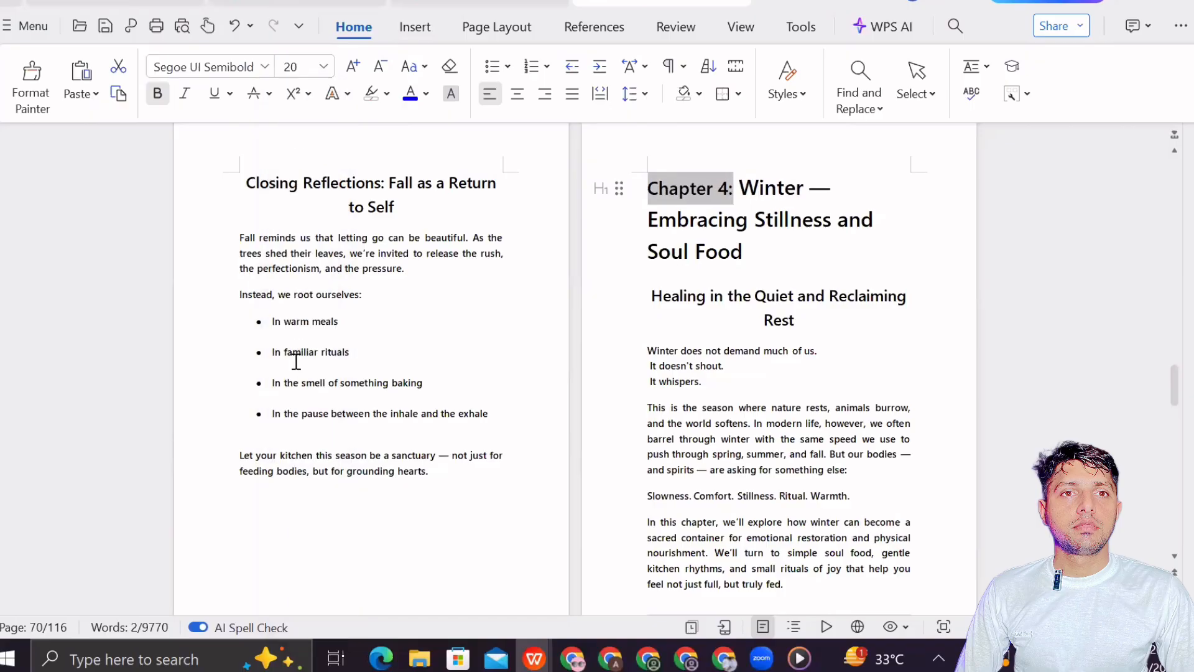
- Move "Winter — Embracing Stillness and Soul Food" onto its own line below "Chapter 4:" and centre it
{"action": "left_click", "coordinate": [720, 188]}
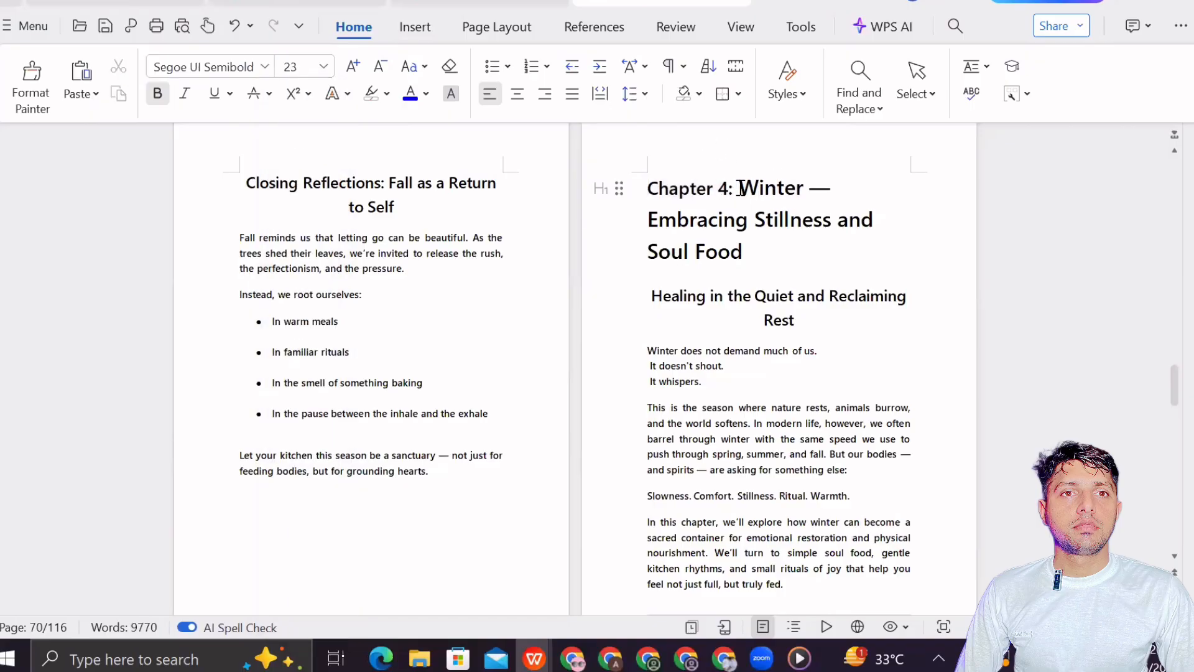
{"action": "key", "text": "Return"}
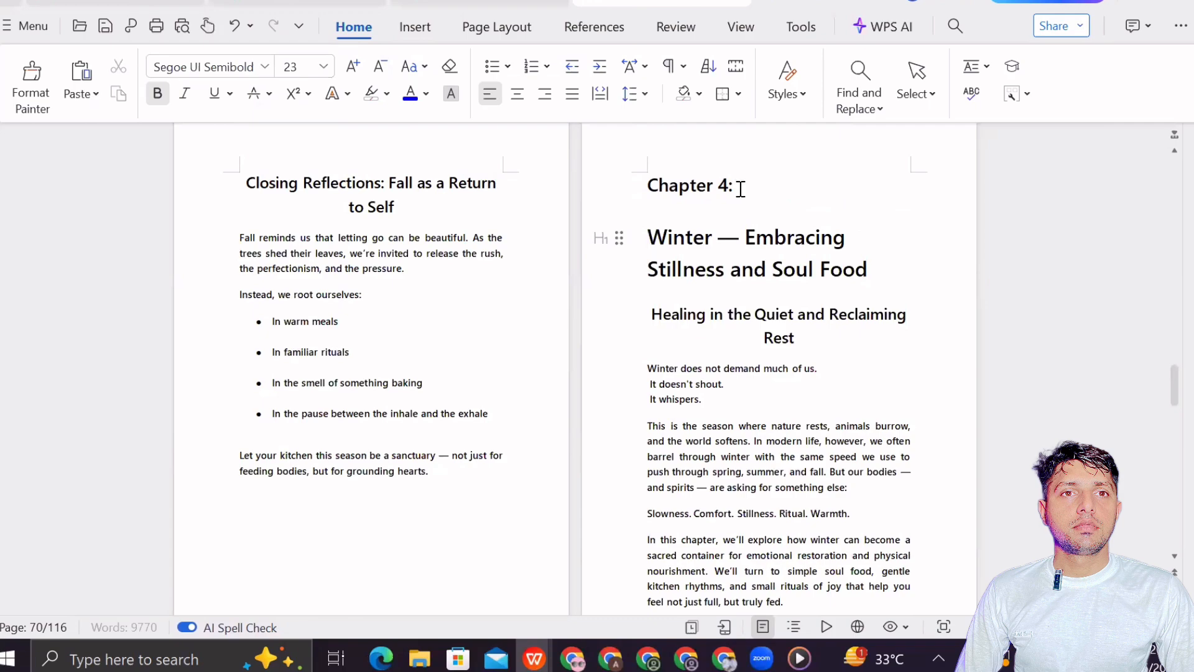
{"action": "left_click_drag", "start_coordinate": [649, 238], "coordinate": [887, 272]}
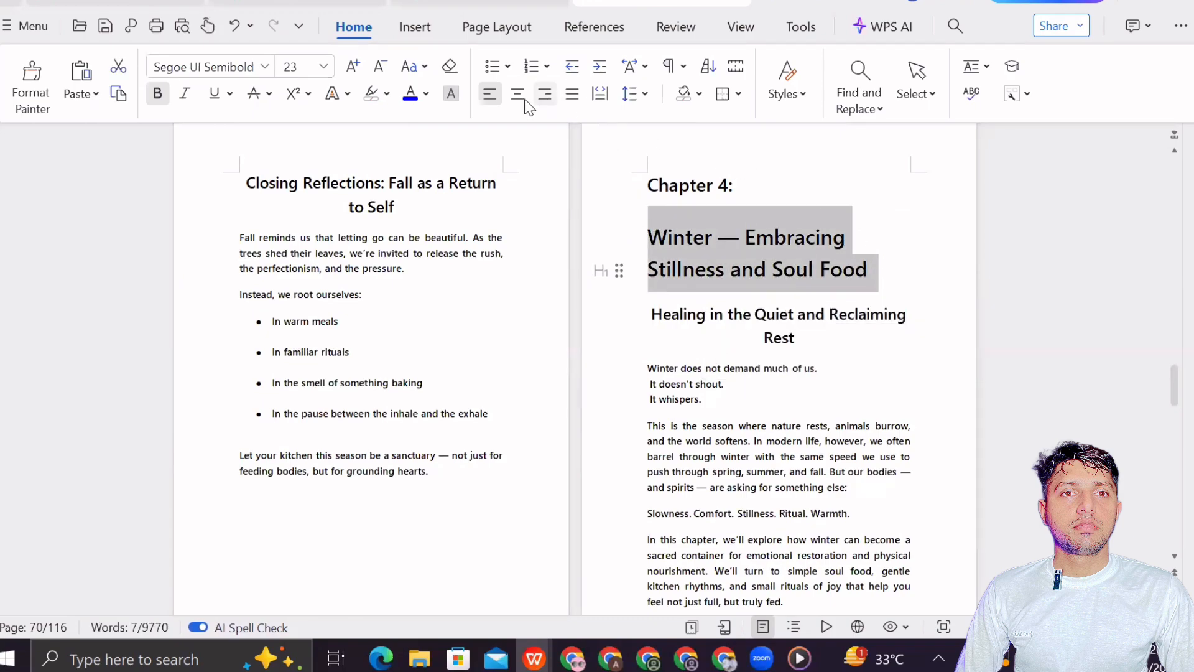
{"action": "left_click", "coordinate": [517, 93]}
- Insert a page break after the Chapter 4 title so "Healing in the Quiet and Reclaiming Rest" starts on a new page
{"action": "left_click", "coordinate": [892, 281]}
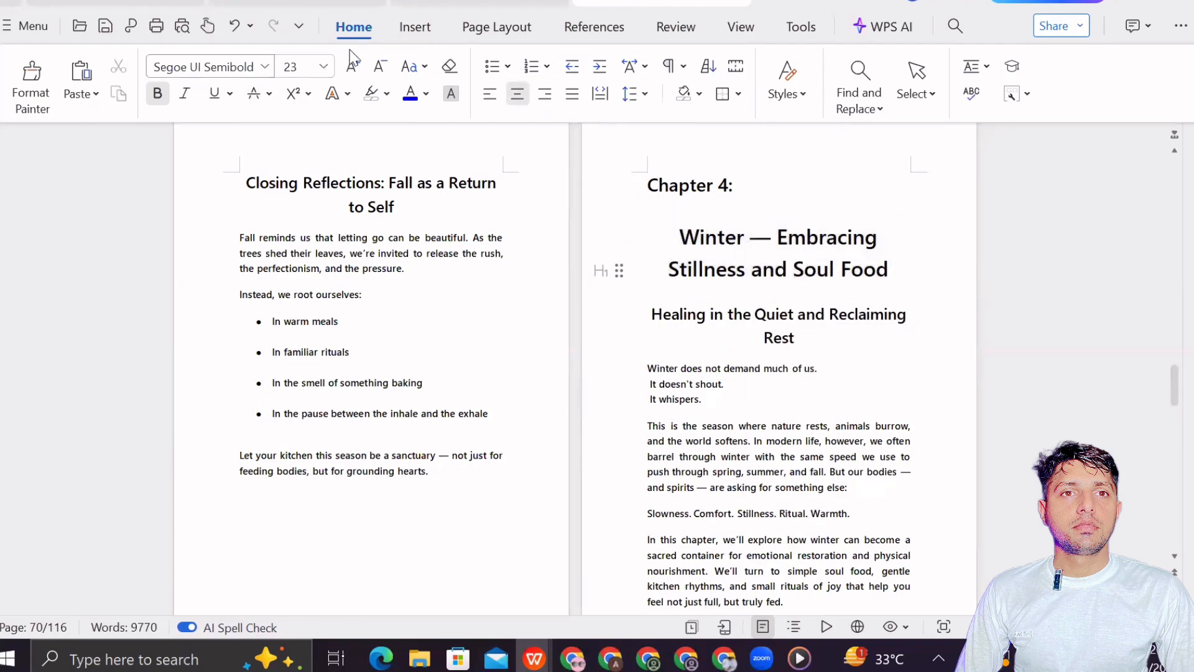
{"action": "left_click", "coordinate": [416, 27]}
{"action": "left_click", "coordinate": [112, 94]}
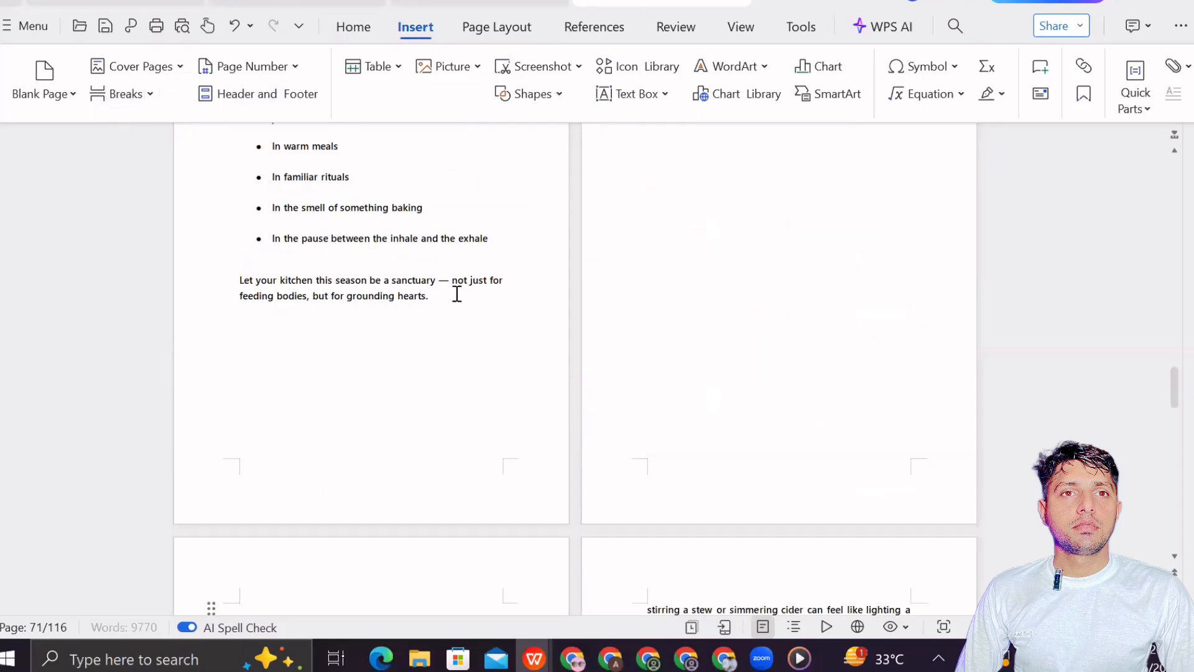
{"action": "scroll", "coordinate": [539, 309], "scroll_direction": "down", "scroll_amount": 15}
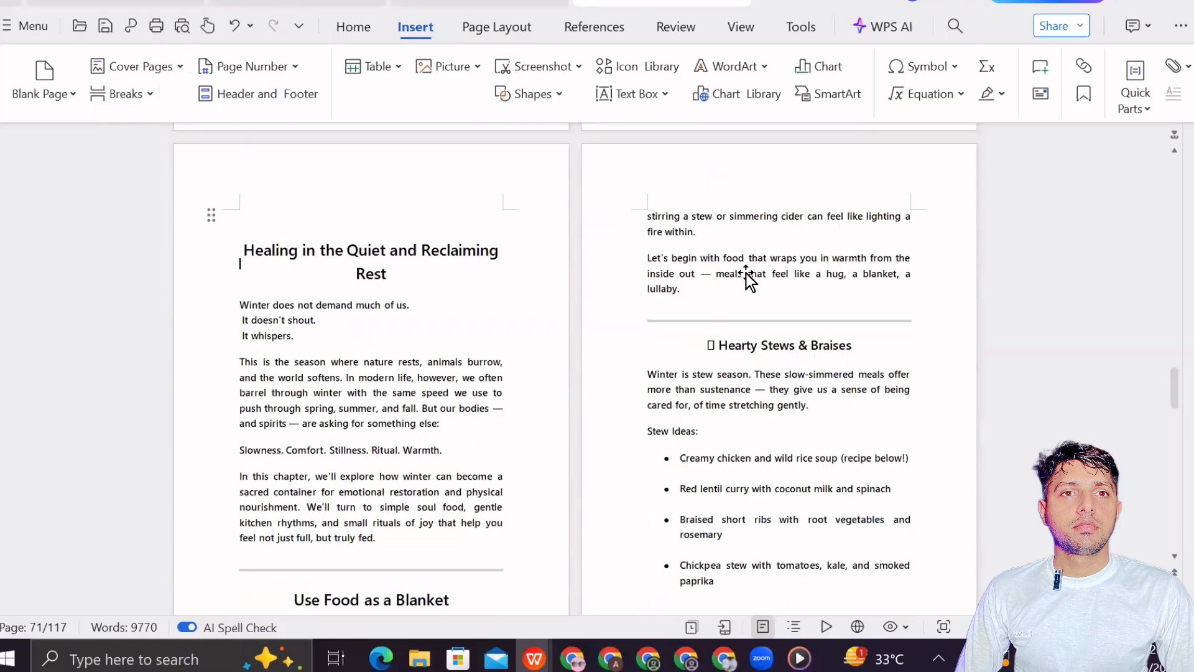
{"action": "scroll", "coordinate": [277, 173], "scroll_direction": "up", "scroll_amount": 8}
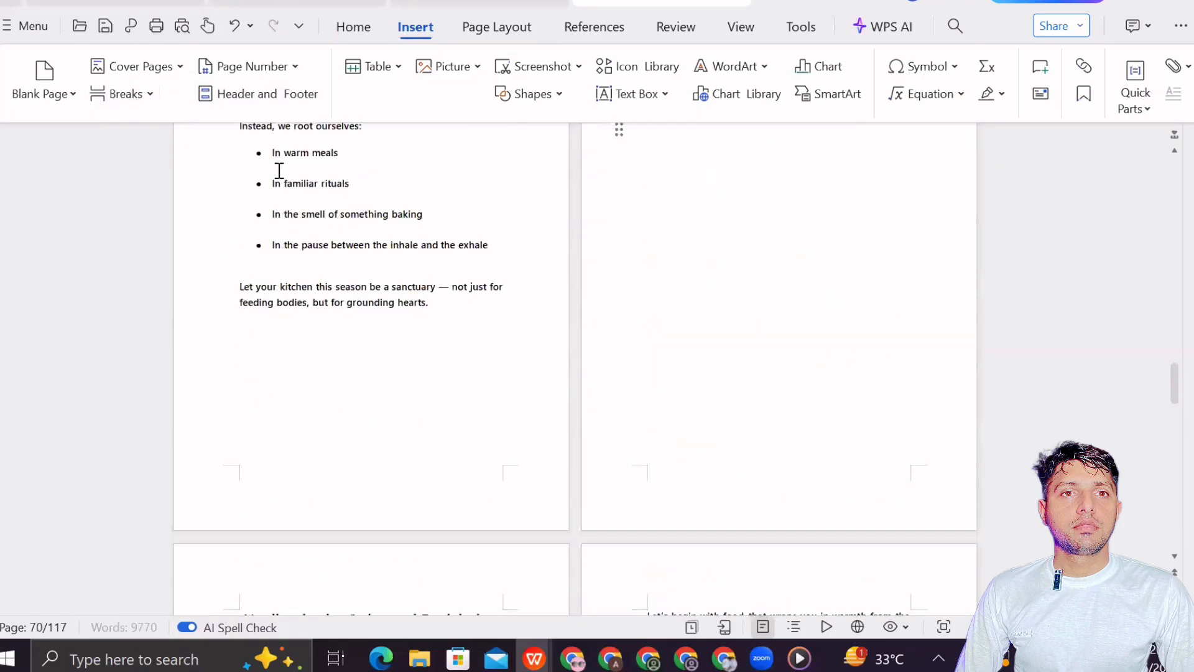
- Cut the divider line above the heading "Use Food as a Blanket" and delete its empty paragraph
{"action": "scroll", "coordinate": [338, 203], "scroll_direction": "down", "scroll_amount": 5}
{"action": "scroll", "coordinate": [309, 247], "scroll_direction": "down", "scroll_amount": 6}
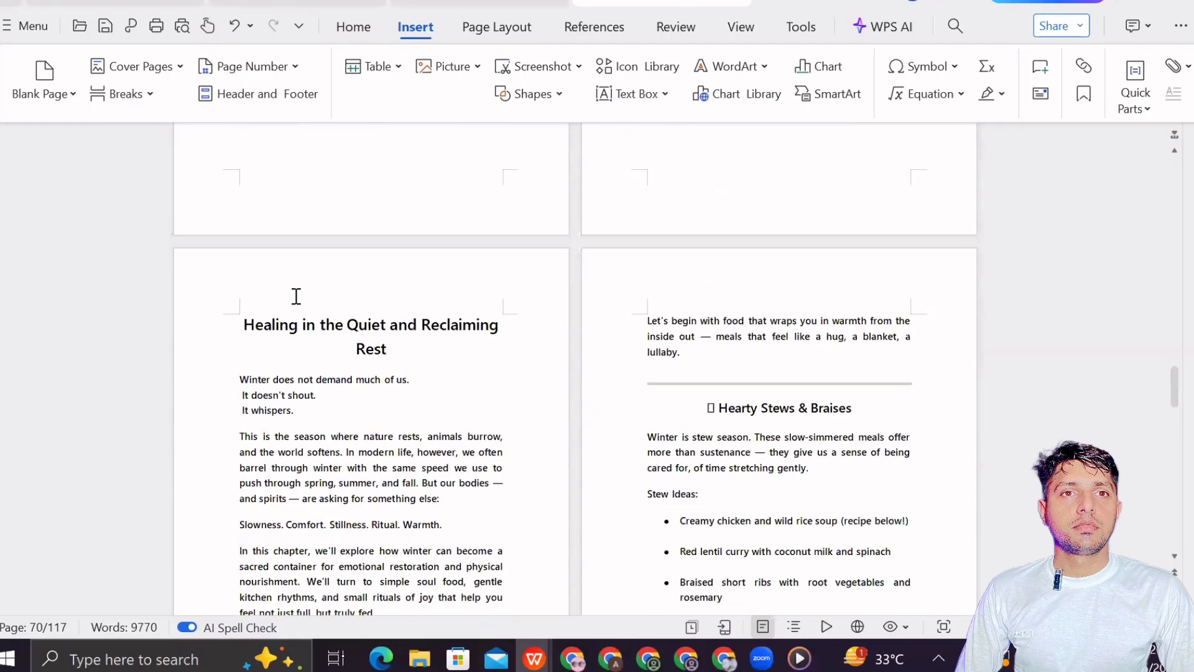
{"action": "right_click", "coordinate": [373, 401]}
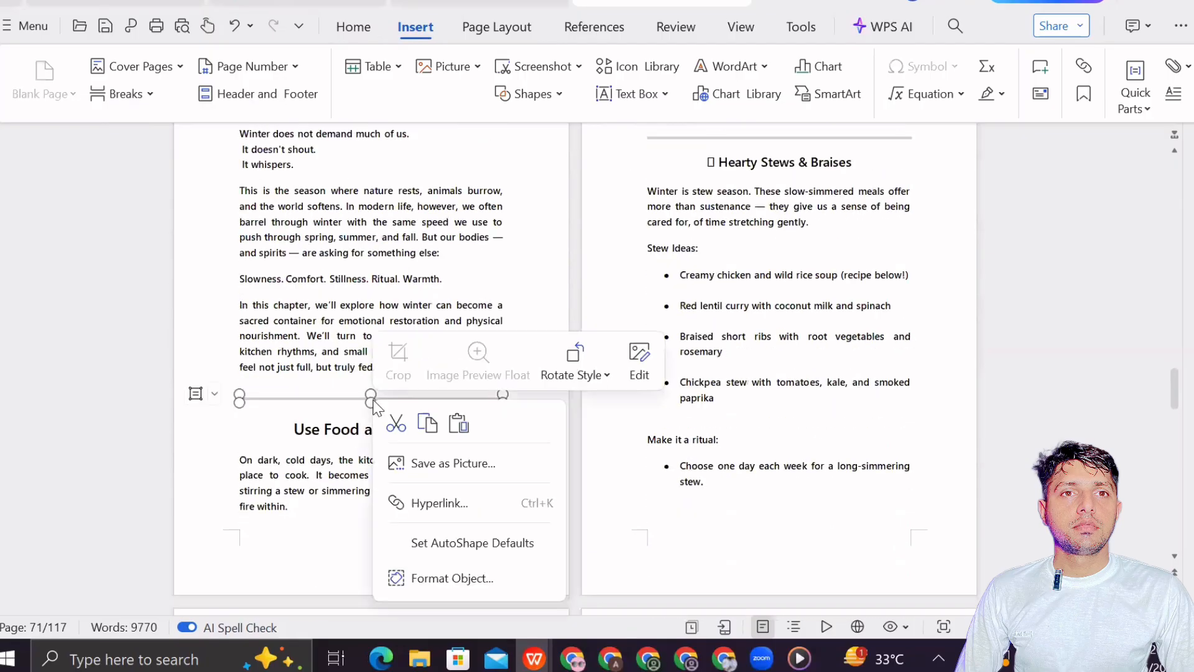
{"action": "left_click", "coordinate": [395, 421]}
{"action": "key", "text": "Delete"}
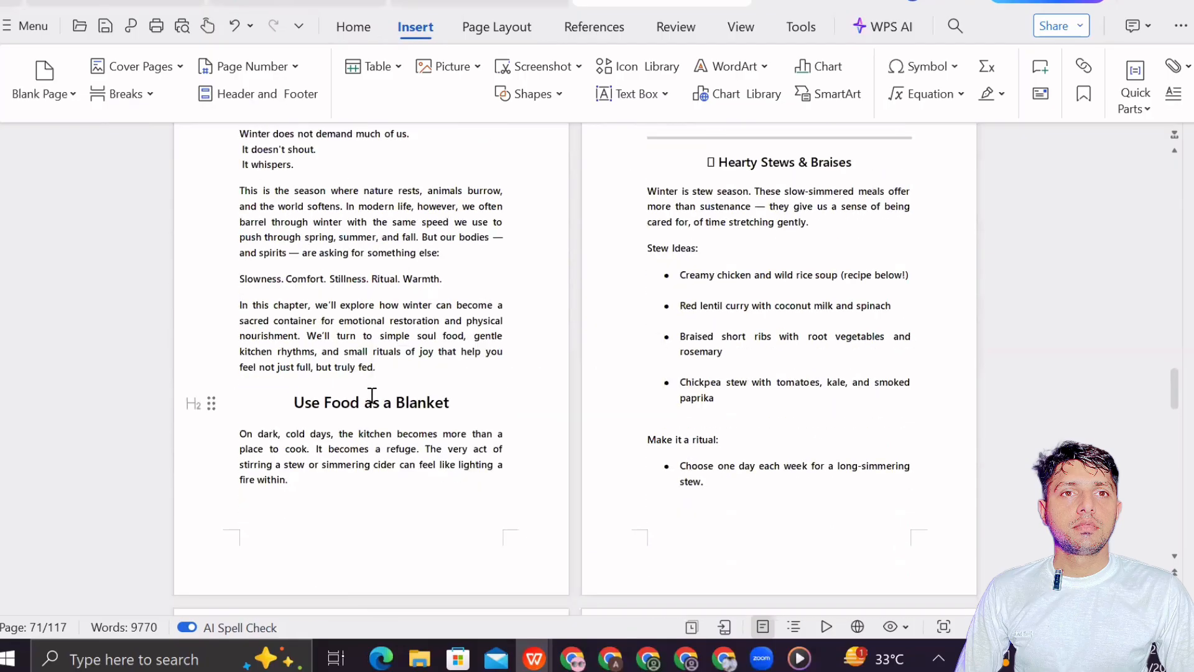
- Cut the divider line above the heading "Hearty Stews & Braises" and delete the blank line it occupied
{"action": "scroll", "coordinate": [645, 394], "scroll_direction": "up", "scroll_amount": 5}
{"action": "left_click", "coordinate": [781, 433]}
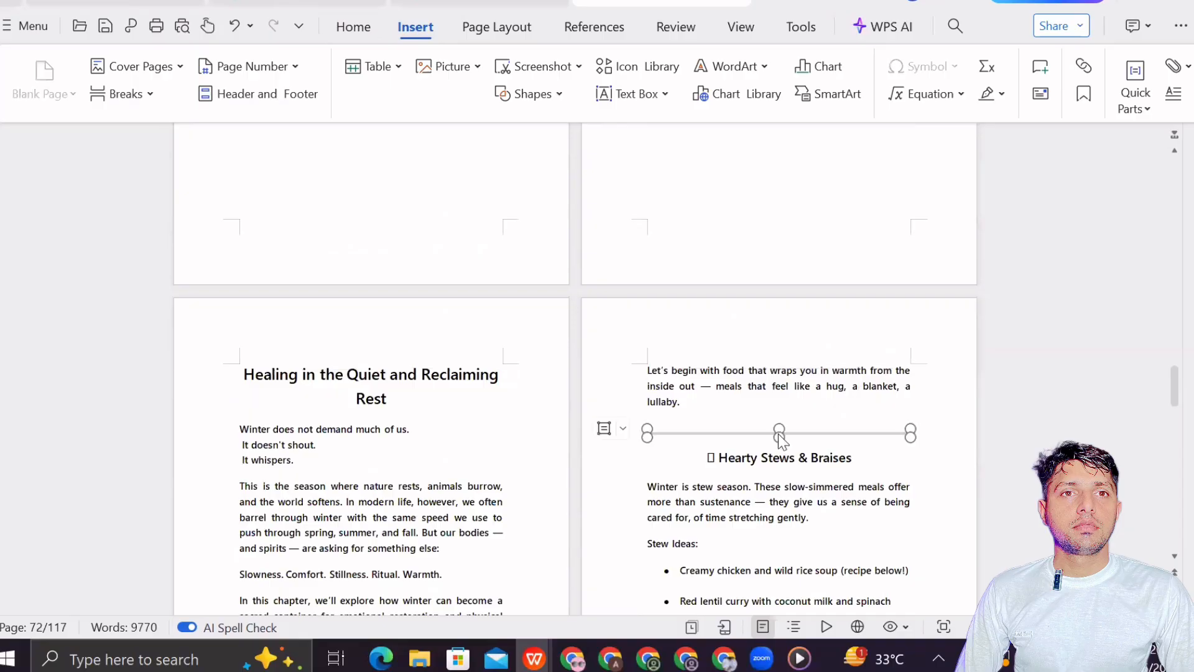
{"action": "right_click", "coordinate": [781, 433]}
{"action": "left_click", "coordinate": [801, 252]}
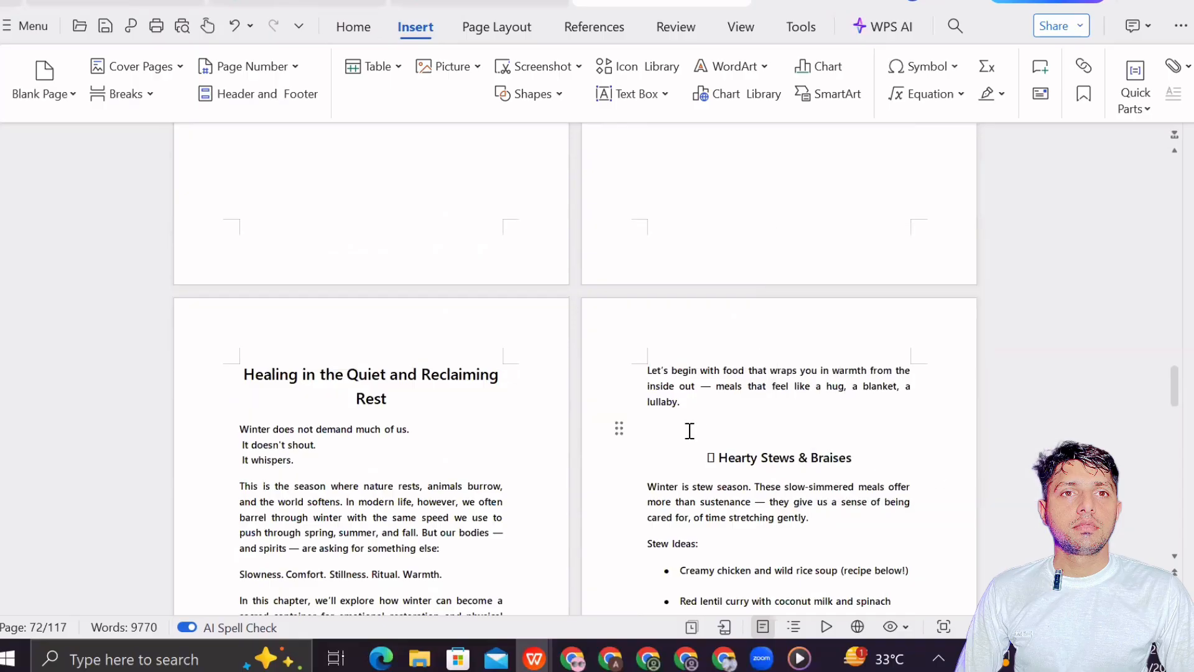
{"action": "key", "text": "Delete"}
- Cut the divider line above the heading "Spiced Hot Drinks" and remove the leftover blank line
{"action": "scroll", "coordinate": [608, 418], "scroll_direction": "down", "scroll_amount": 10}
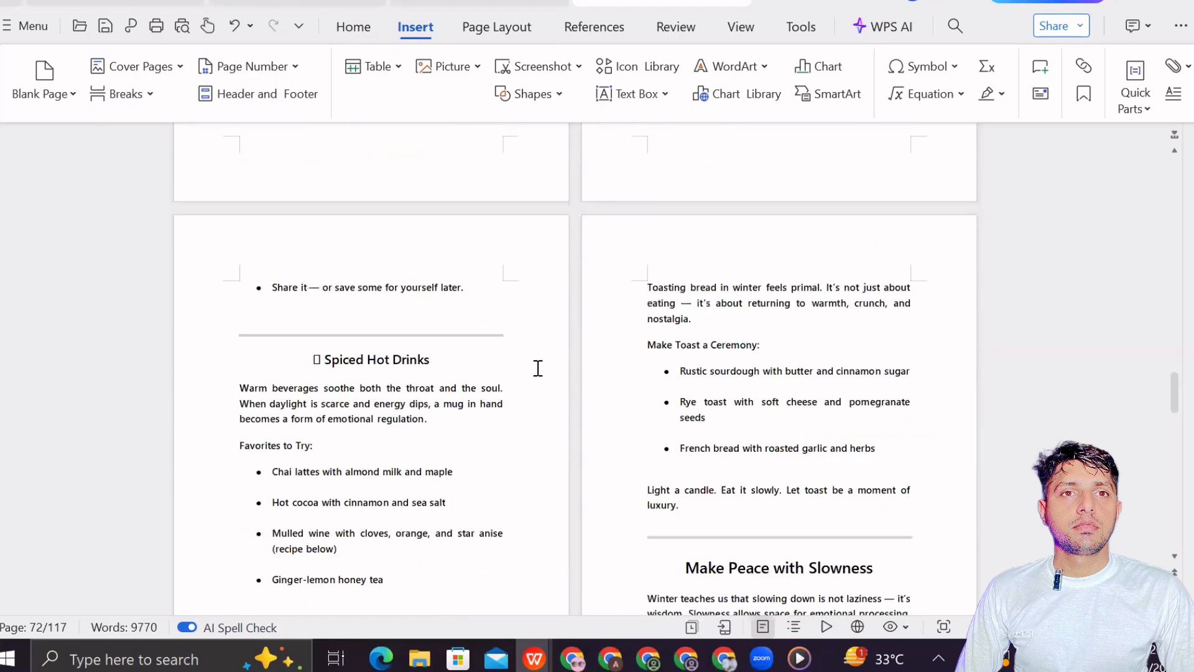
{"action": "right_click", "coordinate": [381, 335]}
{"action": "left_click", "coordinate": [405, 357]}
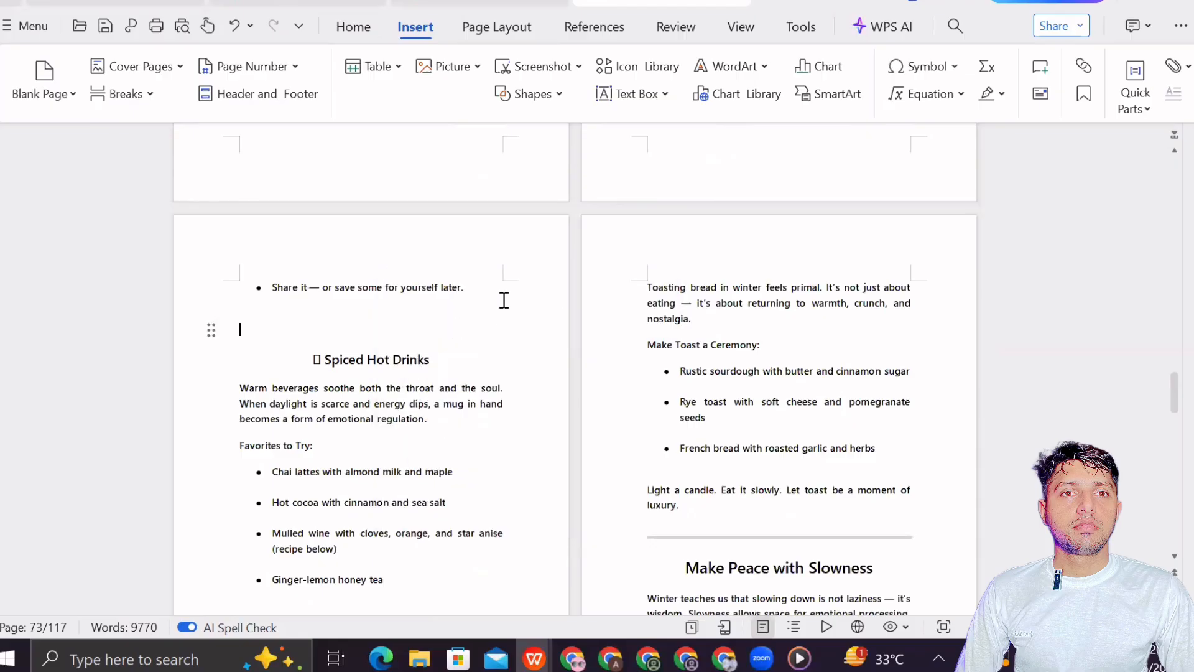
{"action": "scroll", "coordinate": [461, 329], "scroll_direction": "up", "scroll_amount": 5}
{"action": "scroll", "coordinate": [373, 351], "scroll_direction": "down", "scroll_amount": 5}
{"action": "key", "text": "Delete"}
- Change the four drink items under "Favorites to Try:" to the four-diamond bullet style
{"action": "scroll", "coordinate": [306, 334], "scroll_direction": "down", "scroll_amount": 4}
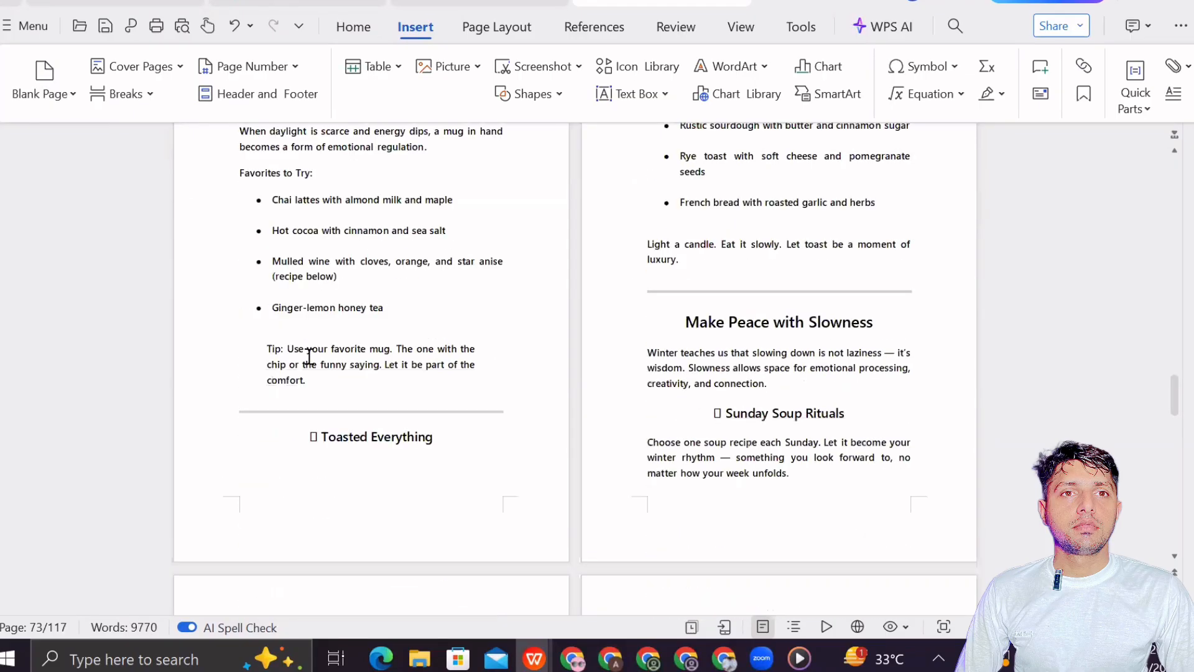
{"action": "left_click_drag", "start_coordinate": [270, 200], "coordinate": [398, 312]}
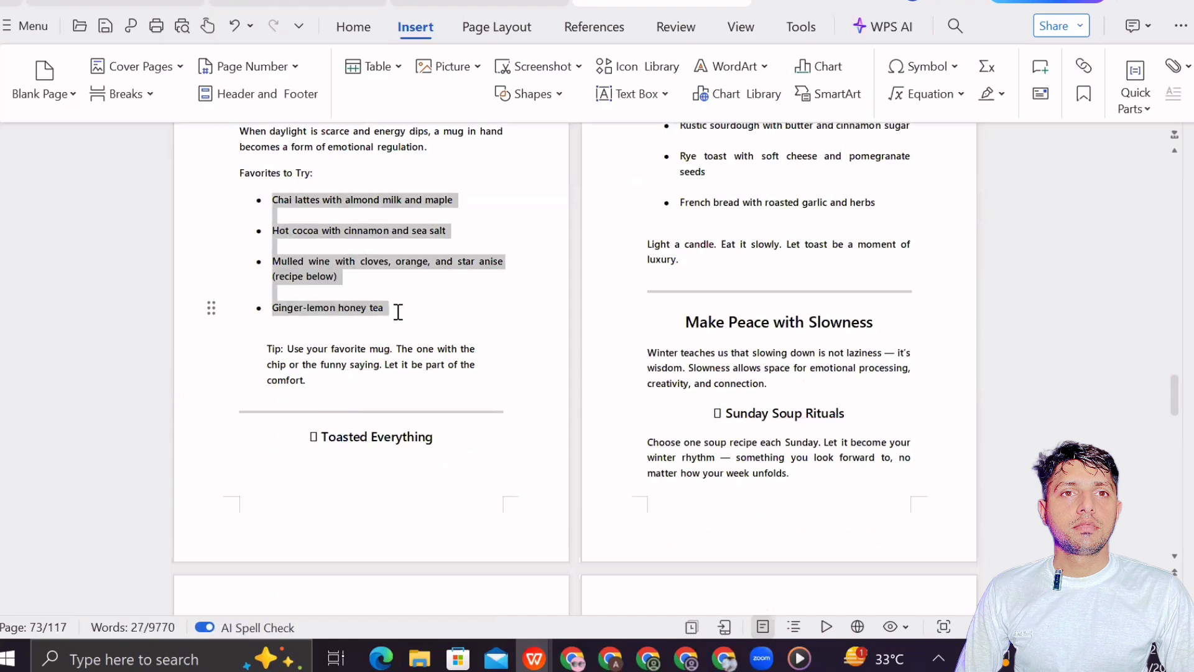
{"action": "left_click", "coordinate": [353, 27]}
{"action": "left_click", "coordinate": [508, 66]}
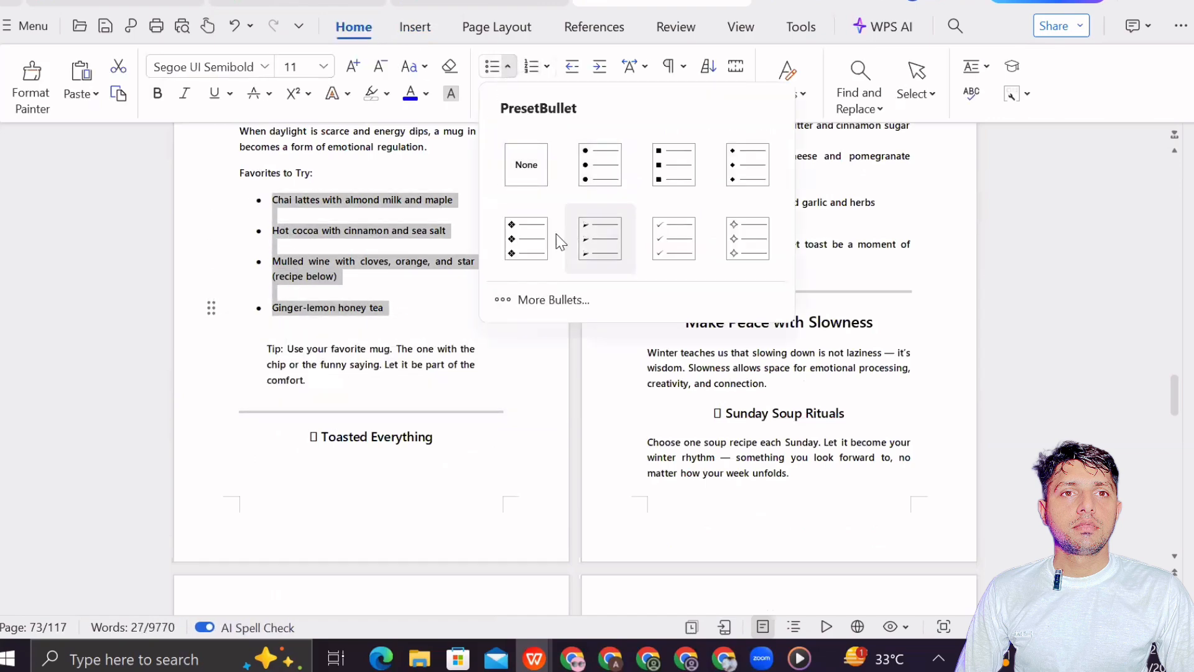
{"action": "left_click", "coordinate": [534, 239]}
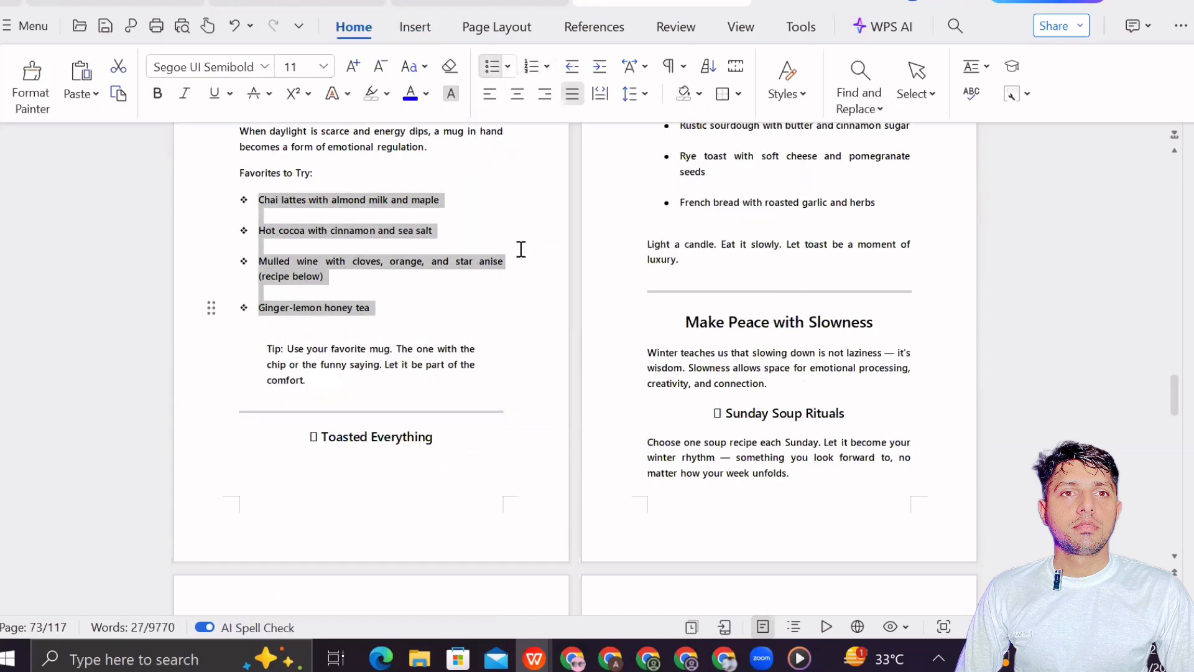
{"action": "left_click", "coordinate": [448, 325]}
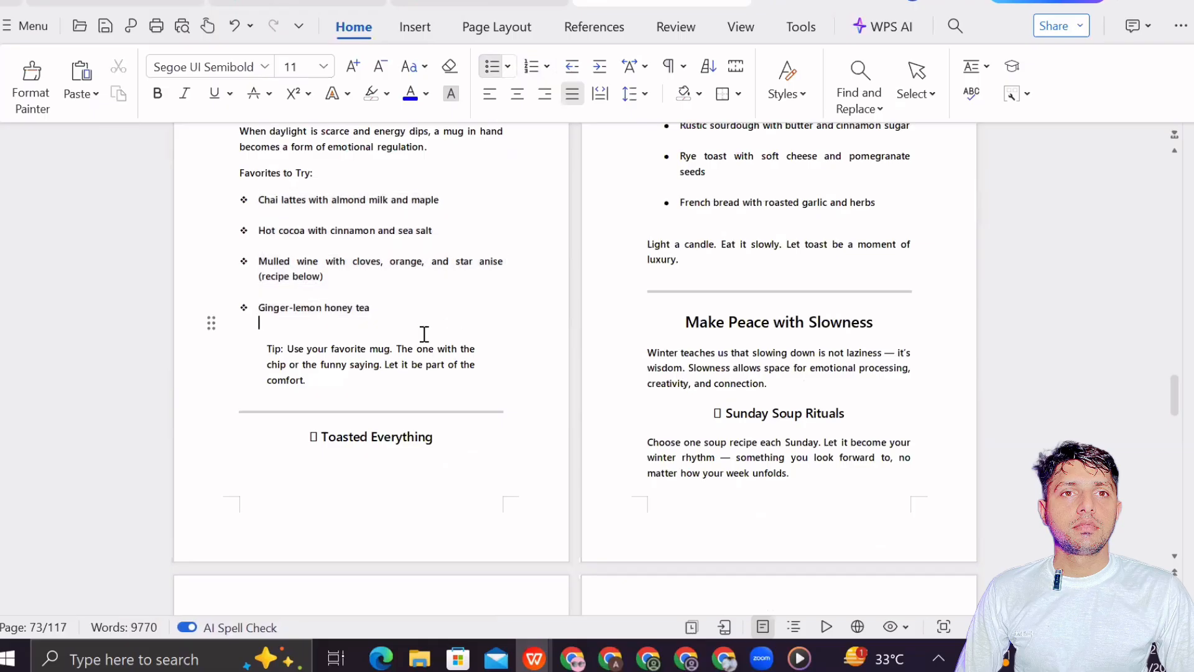
- Cut the divider line above the heading "Toasted Everything" and delete its blank line
{"action": "right_click", "coordinate": [342, 412]}
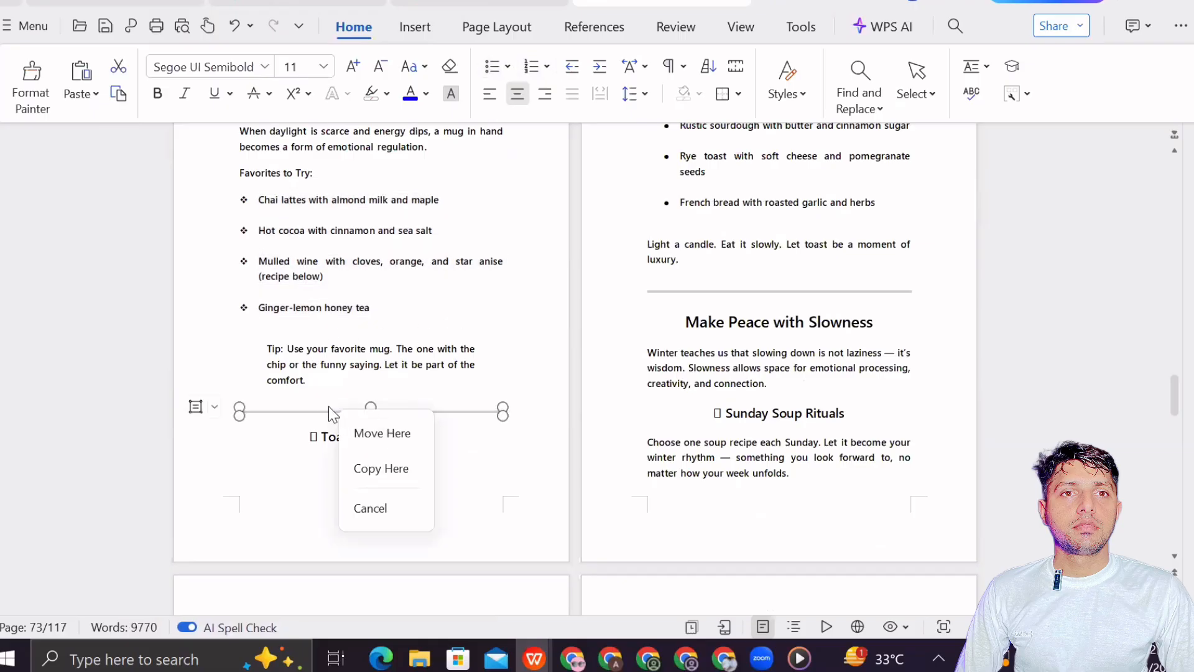
{"action": "right_click", "coordinate": [328, 407]}
{"action": "left_click", "coordinate": [347, 435]}
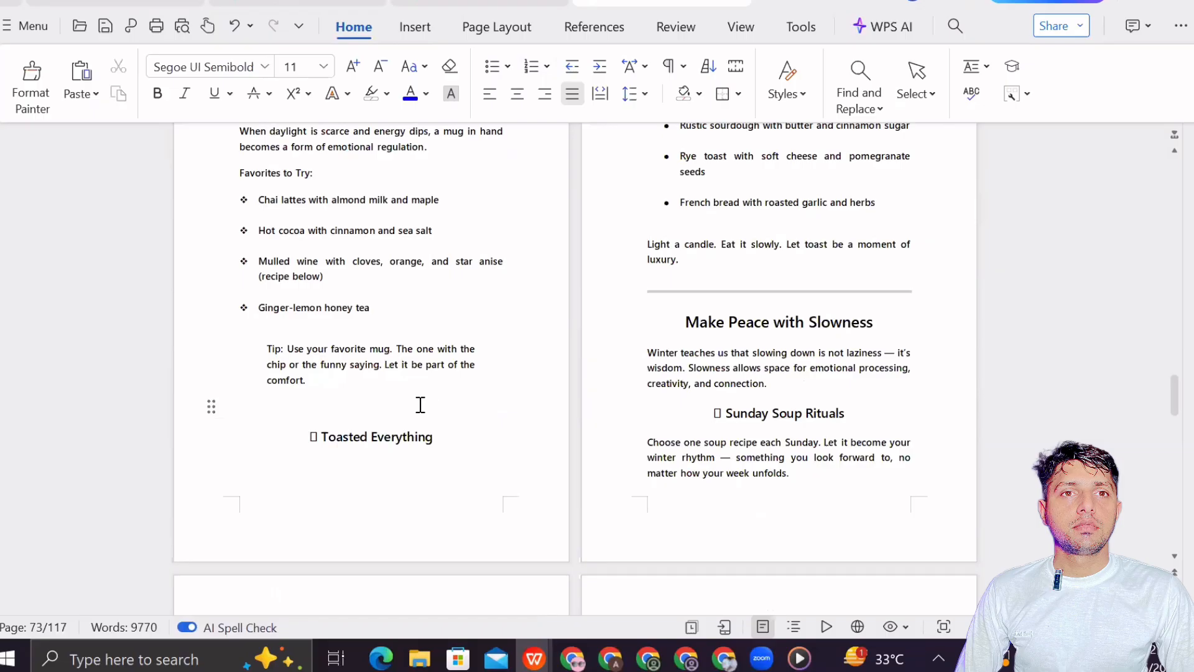
{"action": "key", "text": "Delete"}
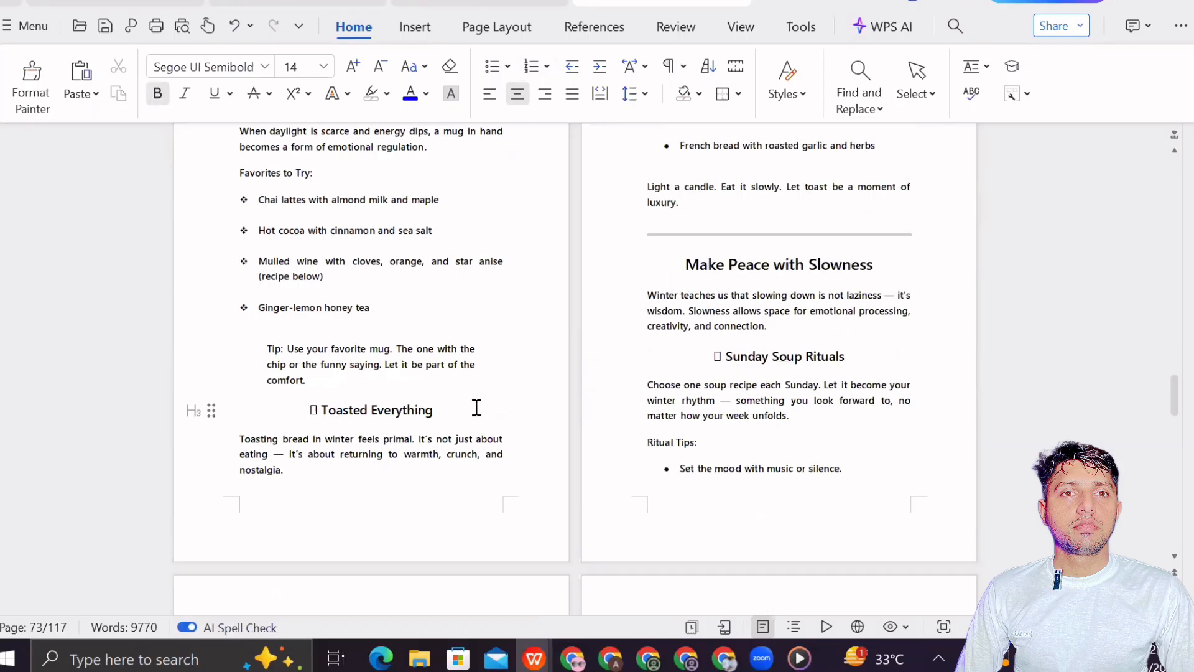
- Cut the divider above "Make Peace with Slowness" with its blank line, and insert a page break before that heading
{"action": "scroll", "coordinate": [475, 408], "scroll_direction": "up", "scroll_amount": 6}
{"action": "scroll", "coordinate": [632, 437], "scroll_direction": "down", "scroll_amount": 4}
{"action": "left_click", "coordinate": [752, 334]}
{"action": "right_click", "coordinate": [751, 334]}
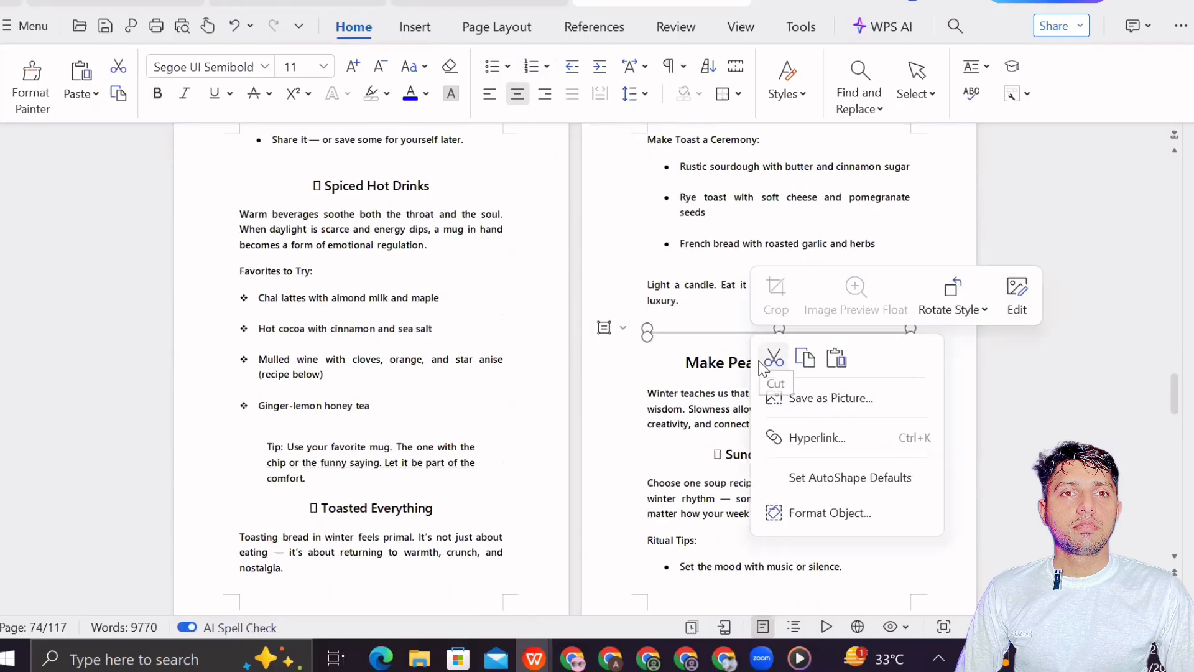
{"action": "left_click", "coordinate": [770, 355]}
{"action": "key", "text": "Delete"}
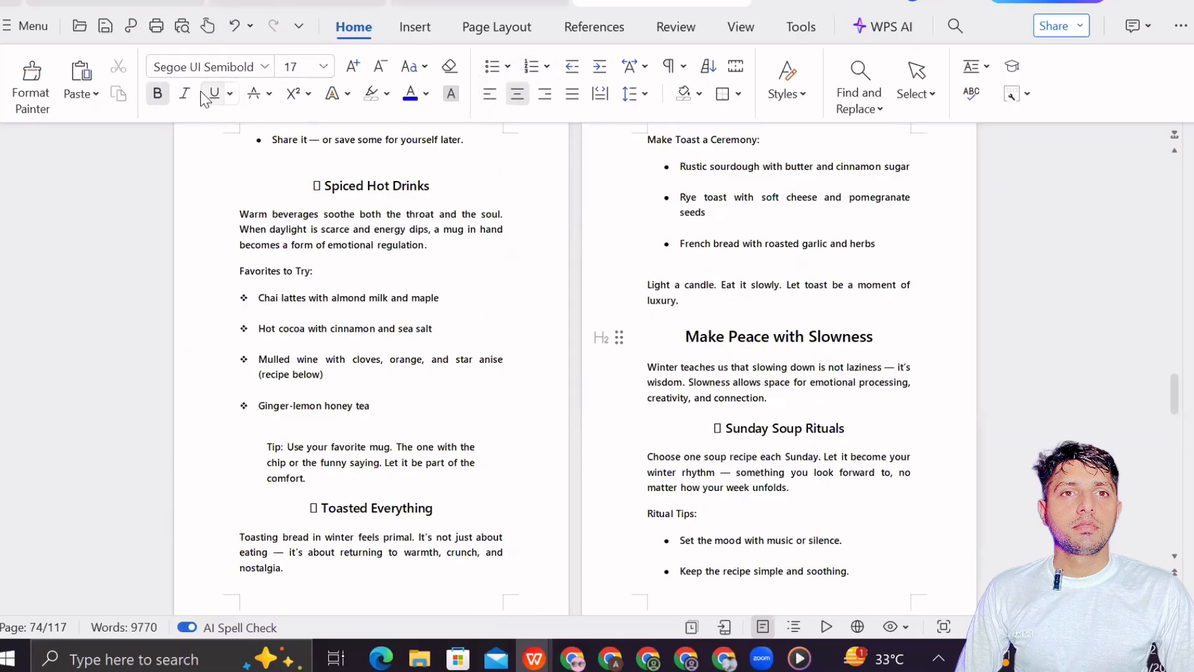
{"action": "left_click", "coordinate": [158, 95]}
{"action": "left_click", "coordinate": [418, 26]}
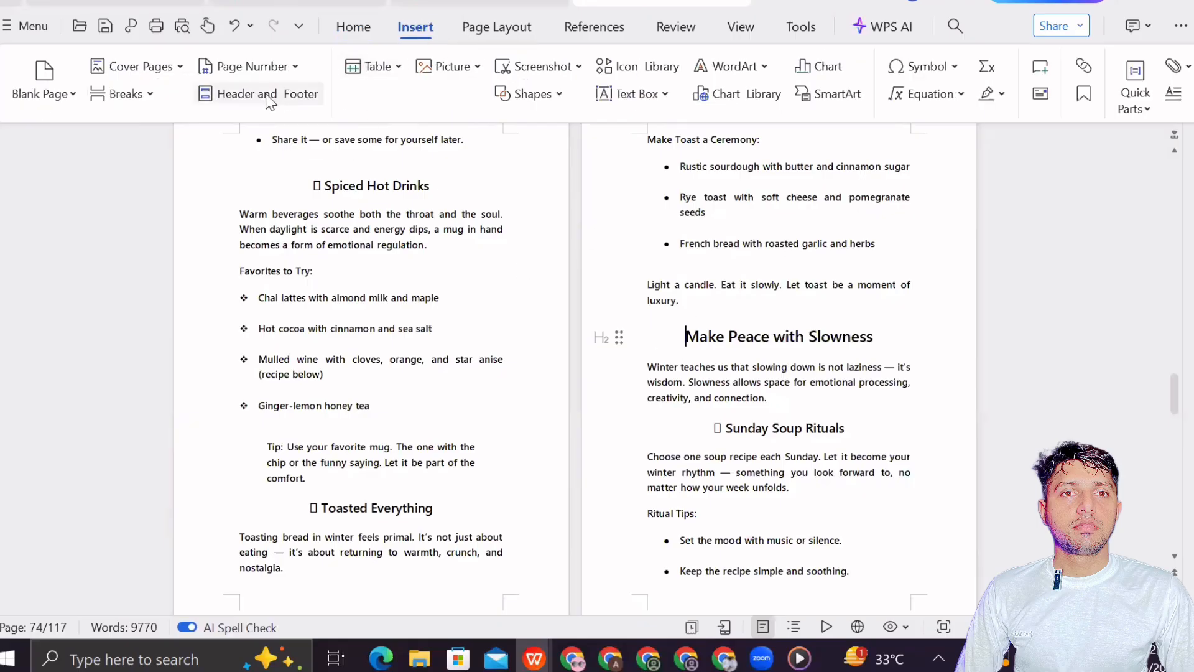
- Cut the divider line between the Sunday Soup Rituals section and the heading "Tea at 3PM"
{"action": "scroll", "coordinate": [400, 254], "scroll_direction": "down", "scroll_amount": 10}
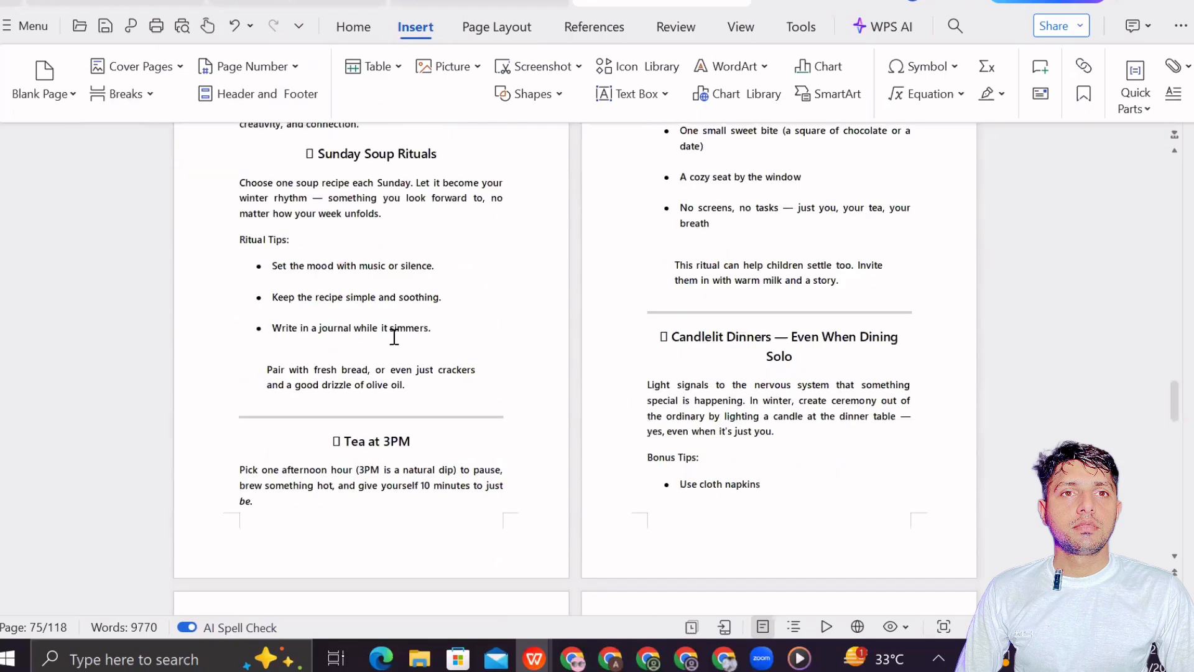
{"action": "right_click", "coordinate": [371, 319]}
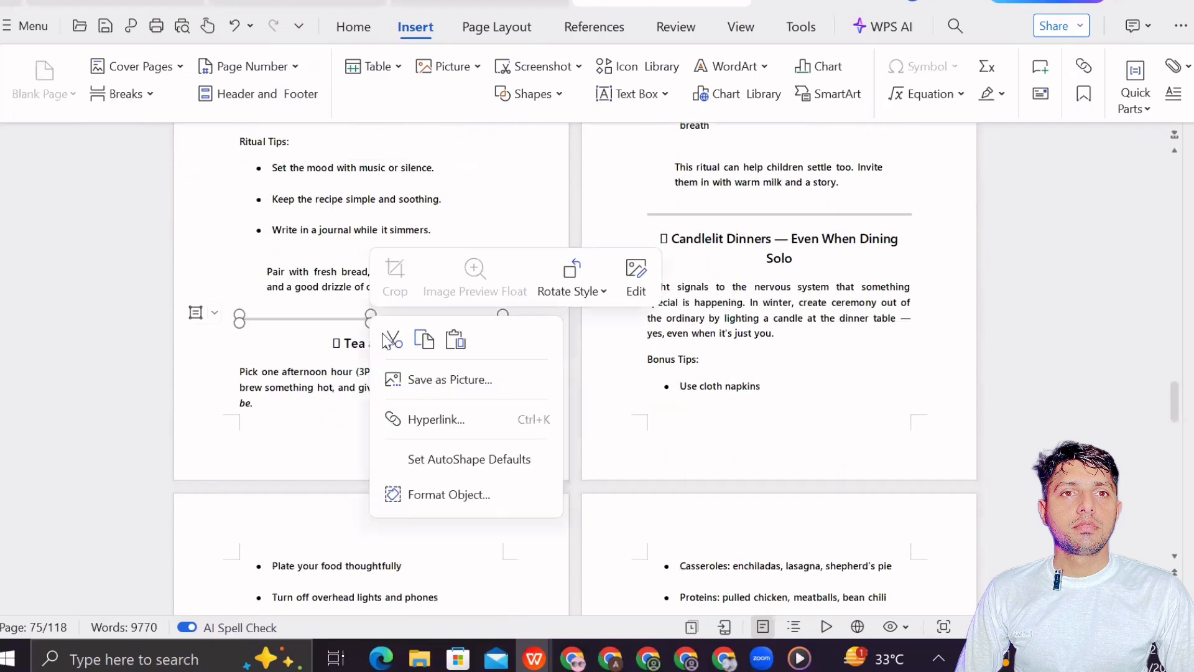
{"action": "left_click", "coordinate": [392, 340]}
- Cut the divider line above "Candlelit Dinners — Even When Dining Solo" and delete the blank line left there
{"action": "scroll", "coordinate": [632, 320], "scroll_direction": "up", "scroll_amount": 5}
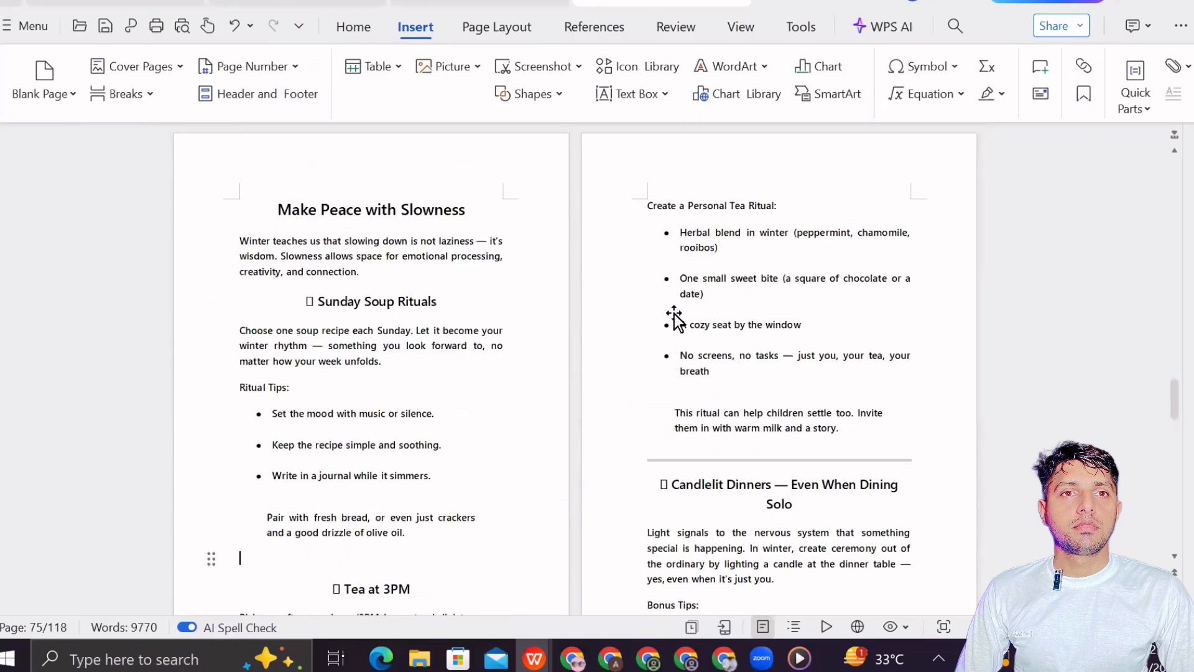
{"action": "scroll", "coordinate": [674, 315], "scroll_direction": "down", "scroll_amount": 4}
{"action": "left_click", "coordinate": [745, 262]}
{"action": "right_click", "coordinate": [749, 266]}
{"action": "left_click", "coordinate": [767, 287]}
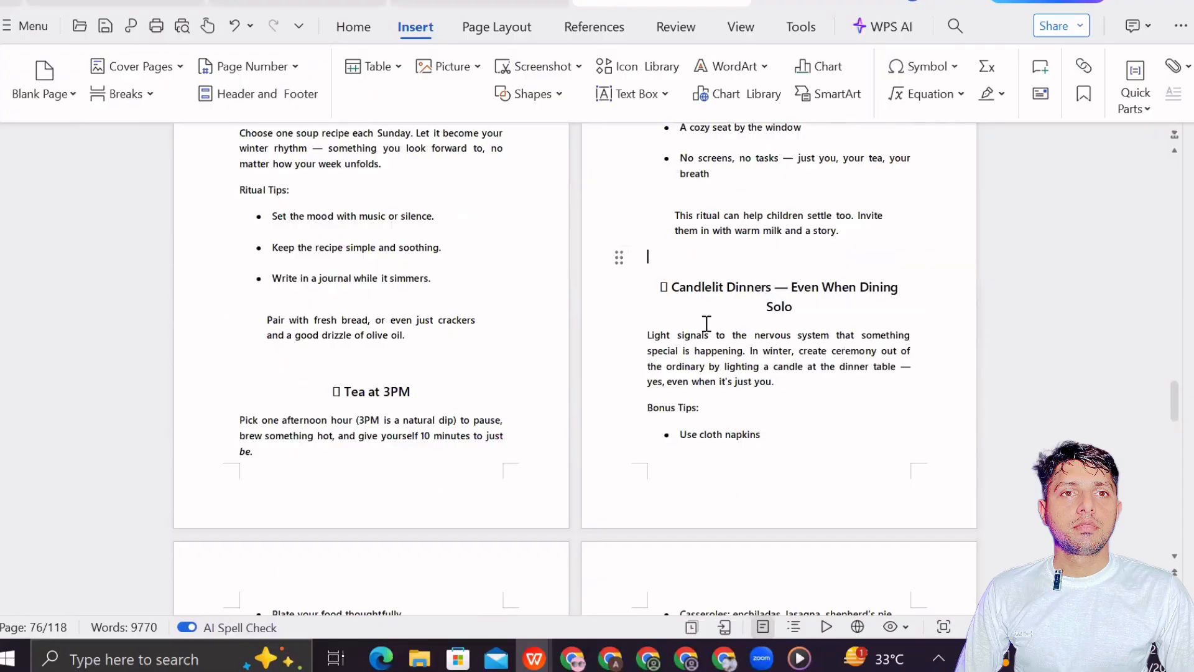
{"action": "key", "text": "BackSpace"}
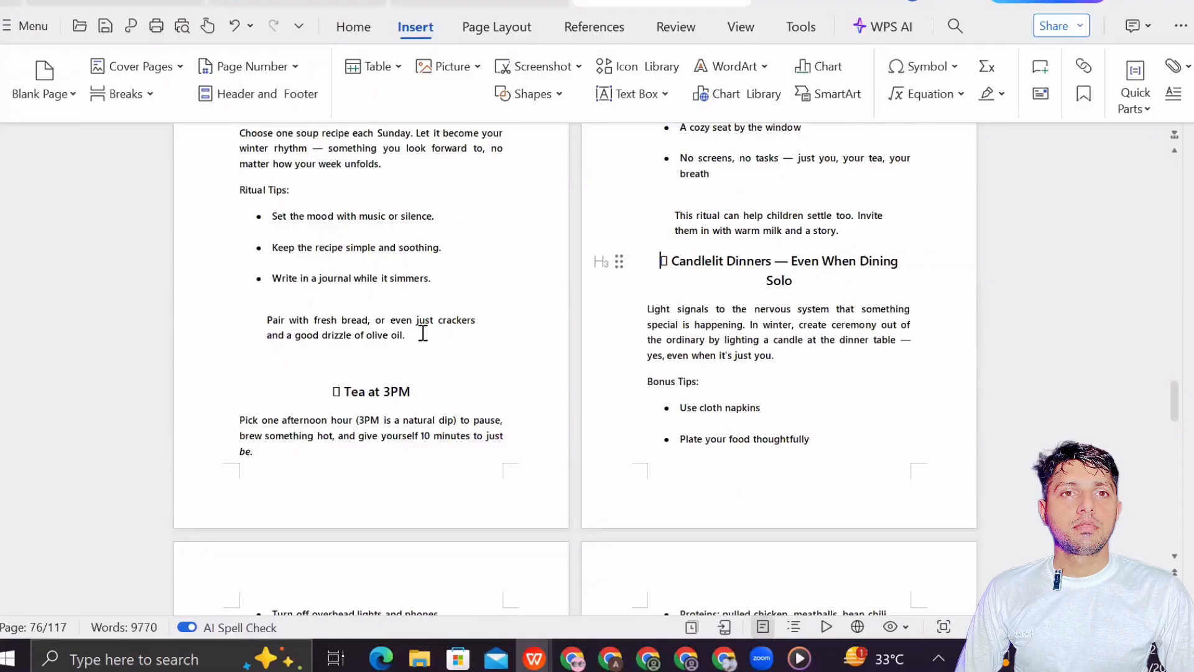
- Delete the blank line above the heading "Tea at 3PM"
{"action": "left_click", "coordinate": [323, 357]}
{"action": "key", "text": "BackSpace"}
{"action": "scroll", "coordinate": [323, 360], "scroll_direction": "down", "scroll_amount": 12}
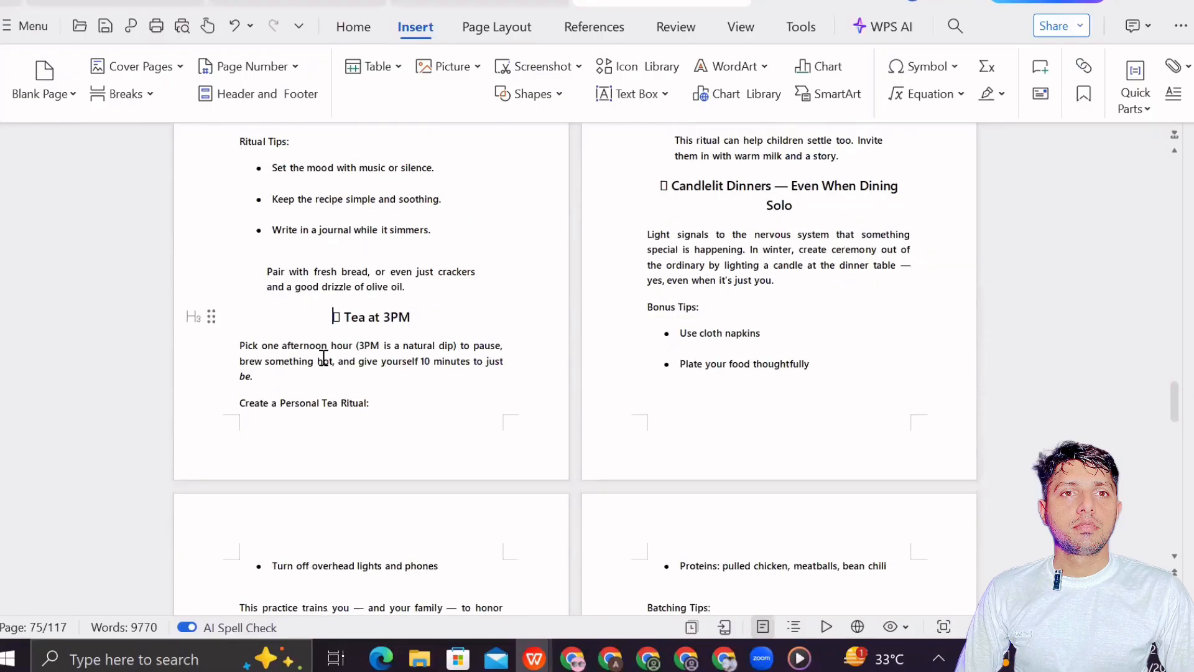
- Look through the pages from "Tea at 3PM" to "Create Your Cozy Table" in Chapter 5, checking dividers, headings and page breaks
{"action": "scroll", "coordinate": [318, 368], "scroll_direction": "down", "scroll_amount": 20}
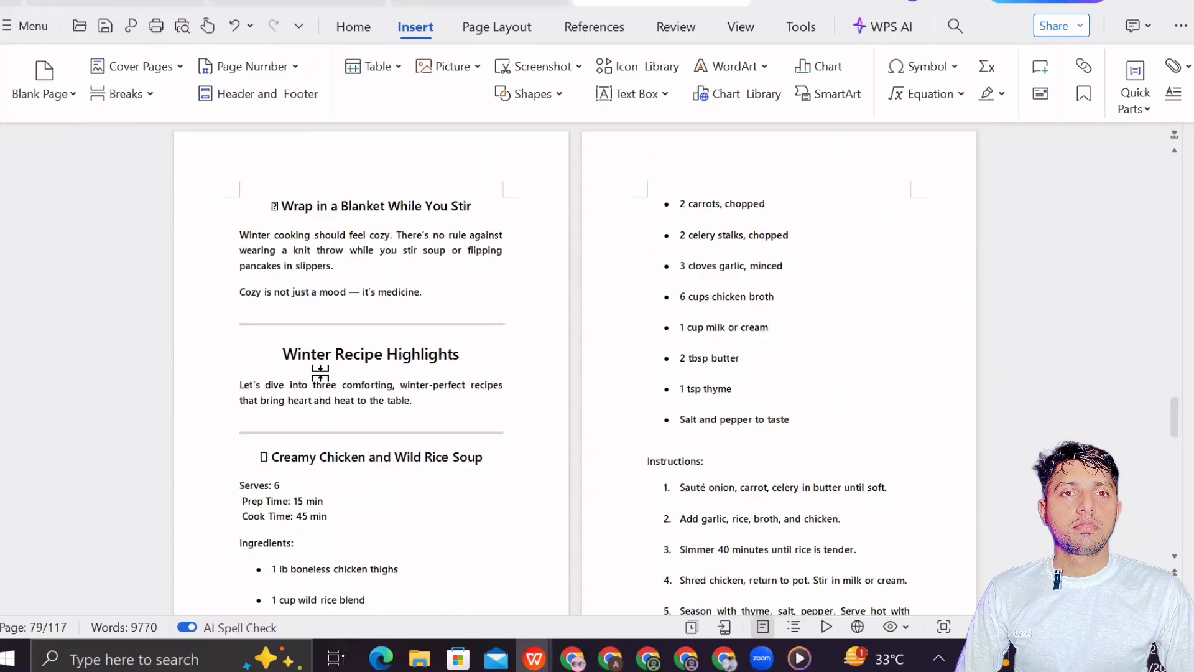
{"action": "scroll", "coordinate": [322, 375], "scroll_direction": "down", "scroll_amount": 15}
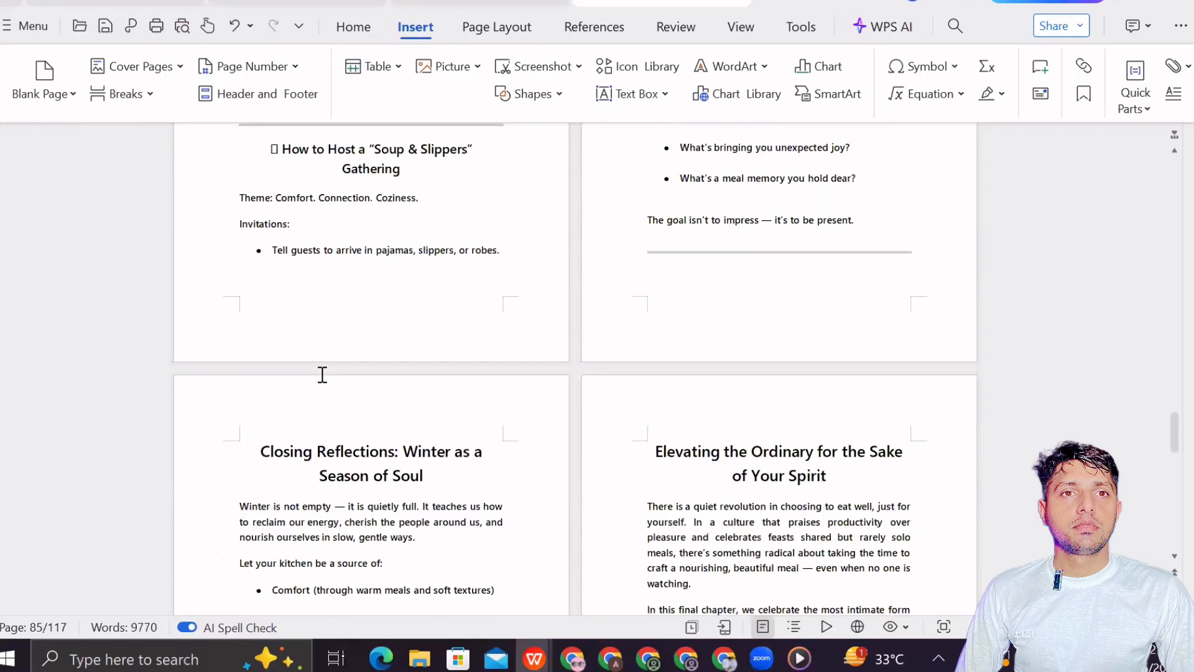
{"action": "scroll", "coordinate": [322, 376], "scroll_direction": "up", "scroll_amount": 3}
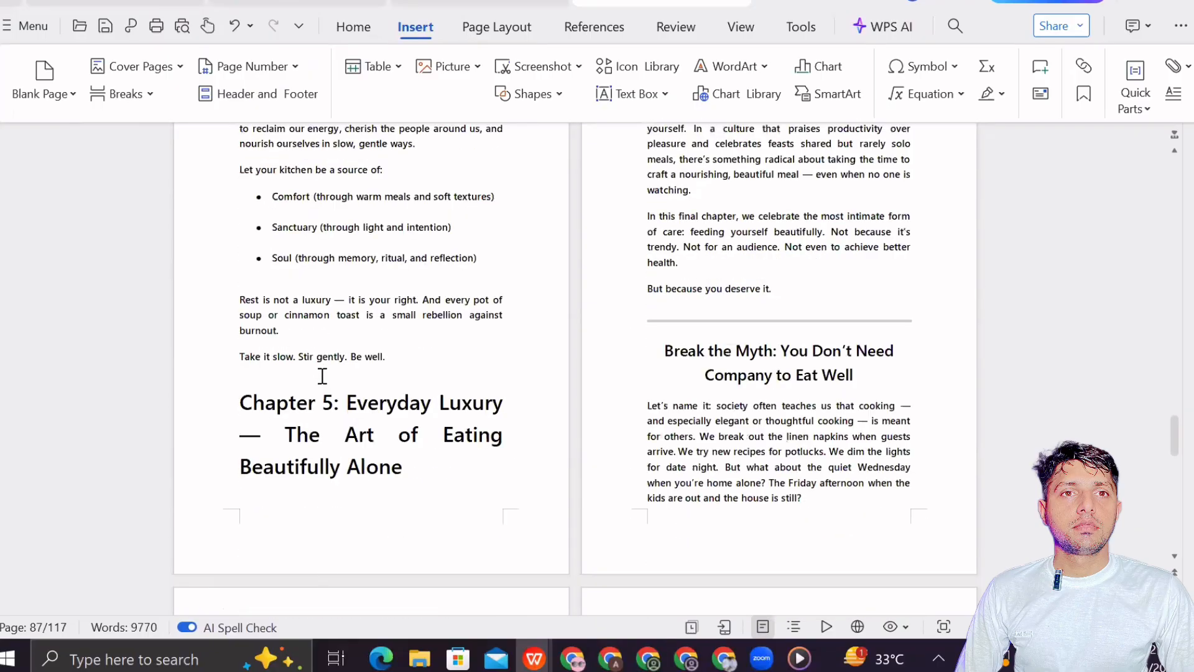
{"action": "scroll", "coordinate": [380, 439], "scroll_direction": "down", "scroll_amount": 3}
{"action": "scroll", "coordinate": [402, 455], "scroll_direction": "down", "scroll_amount": 15}
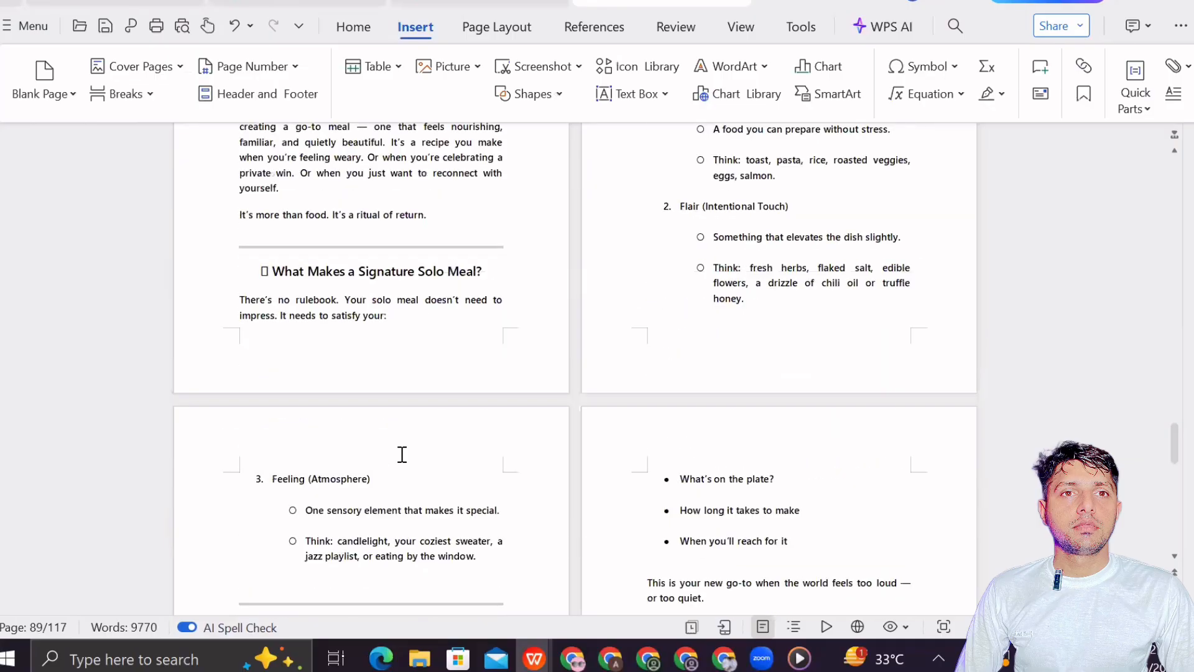
{"action": "scroll", "coordinate": [403, 454], "scroll_direction": "up", "scroll_amount": 6}
{"action": "scroll", "coordinate": [403, 455], "scroll_direction": "down", "scroll_amount": 6}
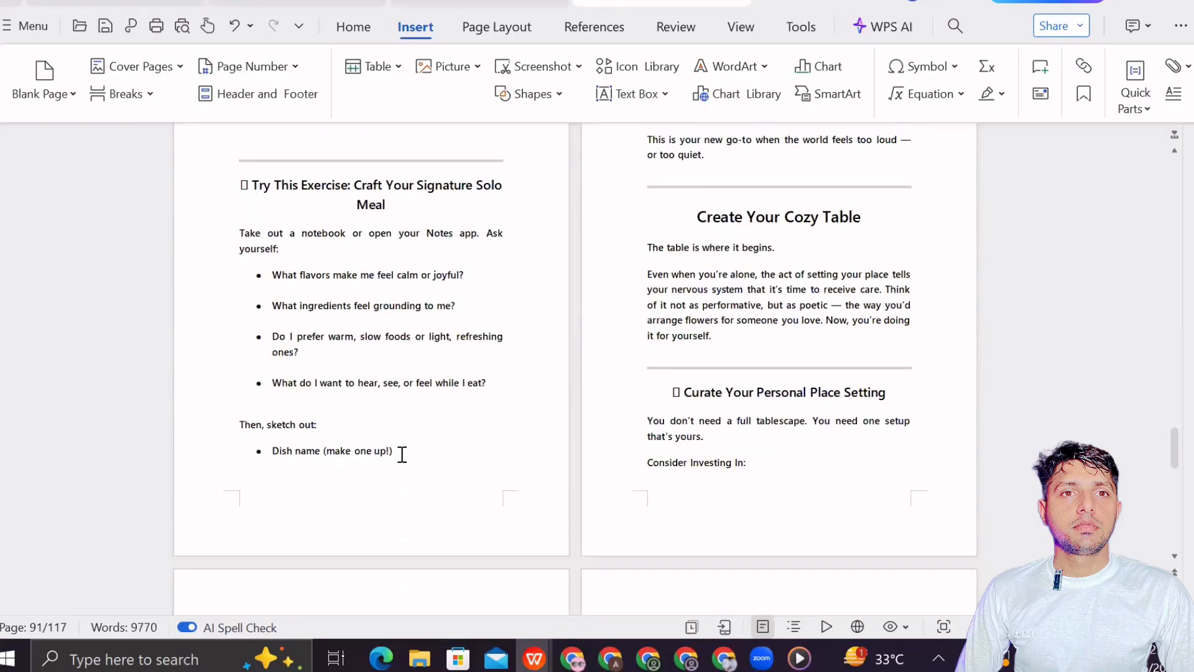
{"action": "scroll", "coordinate": [402, 455], "scroll_direction": "up", "scroll_amount": 20}
{"action": "scroll", "coordinate": [403, 455], "scroll_direction": "up", "scroll_amount": 20}
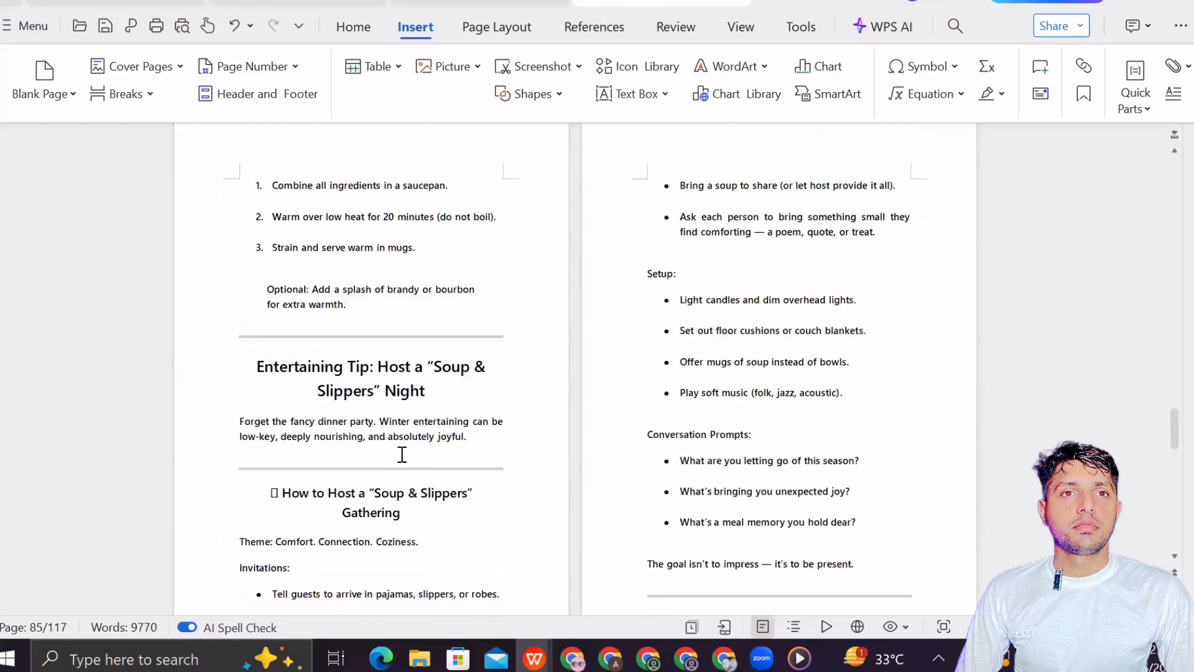
{"action": "scroll", "coordinate": [405, 424], "scroll_direction": "up", "scroll_amount": 20}
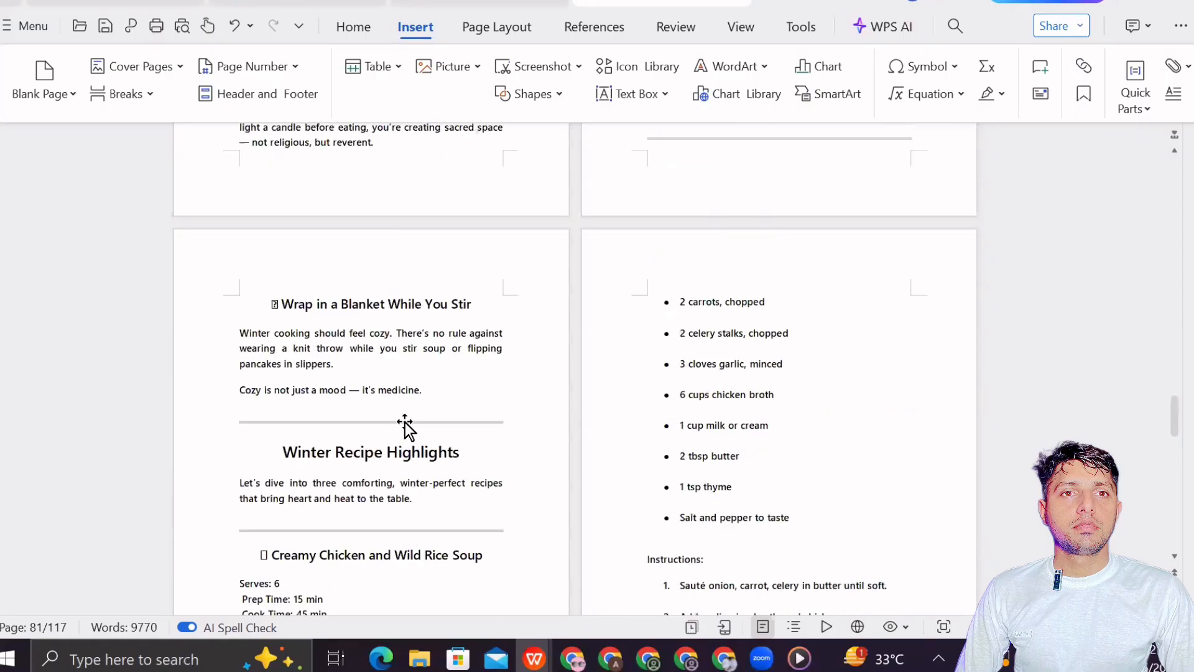
{"action": "scroll", "coordinate": [411, 407], "scroll_direction": "up", "scroll_amount": 4}
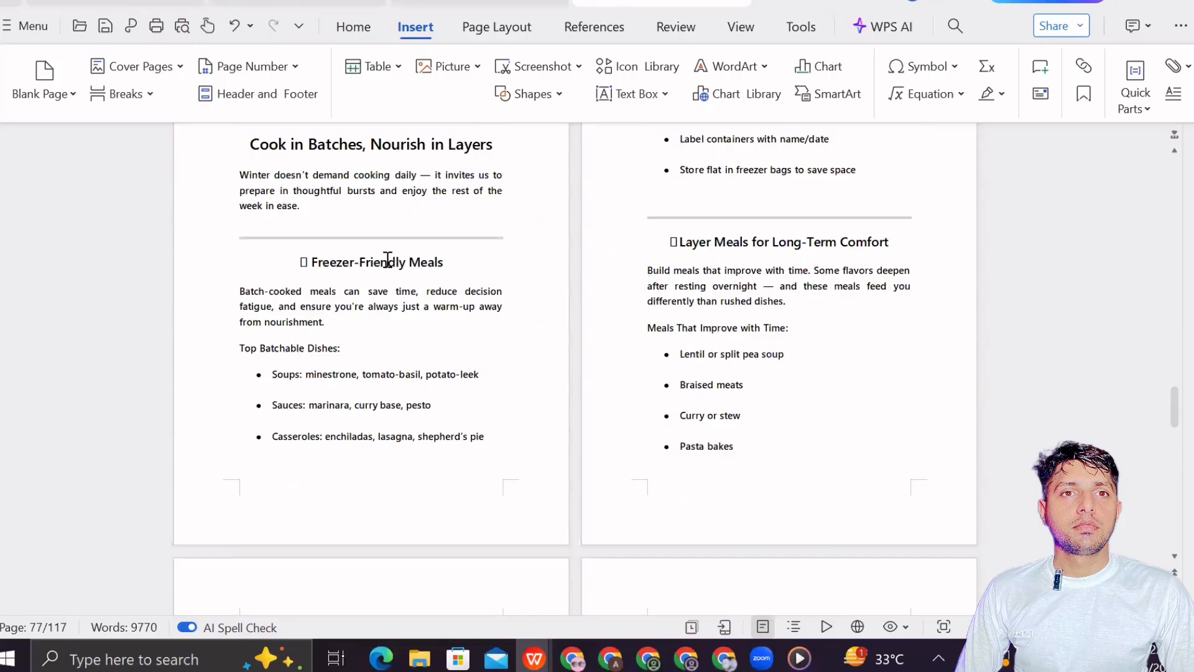
{"action": "scroll", "coordinate": [388, 259], "scroll_direction": "up", "scroll_amount": 1}
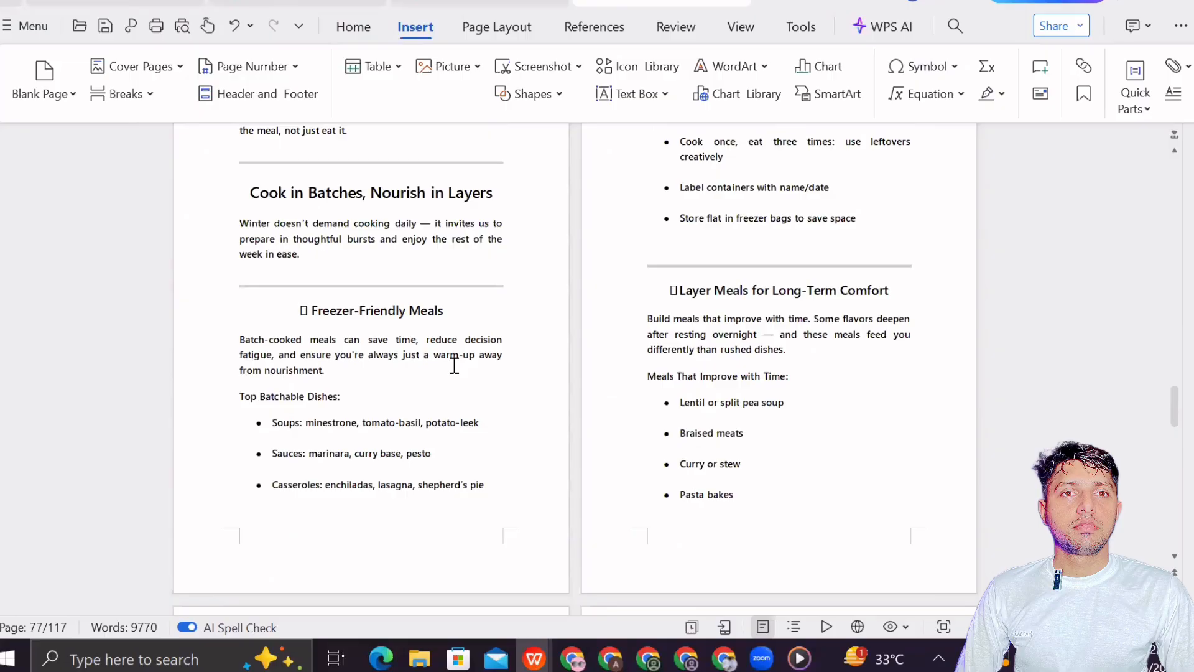
{"action": "scroll", "coordinate": [454, 365], "scroll_direction": "up", "scroll_amount": 1}
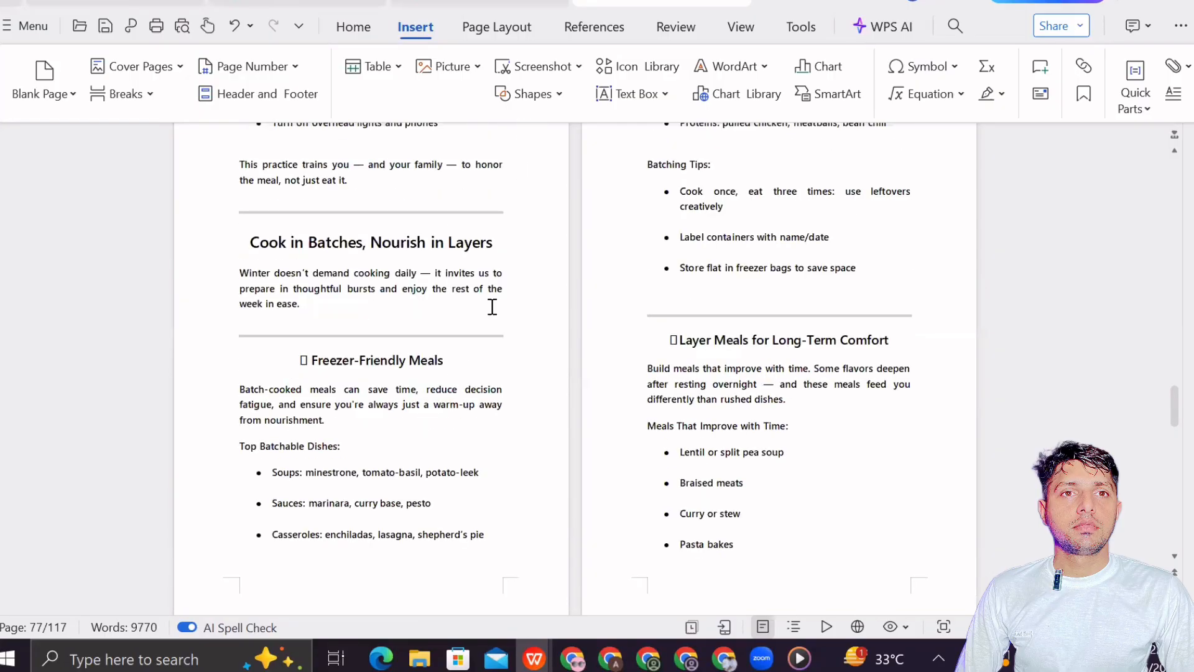
{"action": "scroll", "coordinate": [523, 286], "scroll_direction": "up", "scroll_amount": 6}
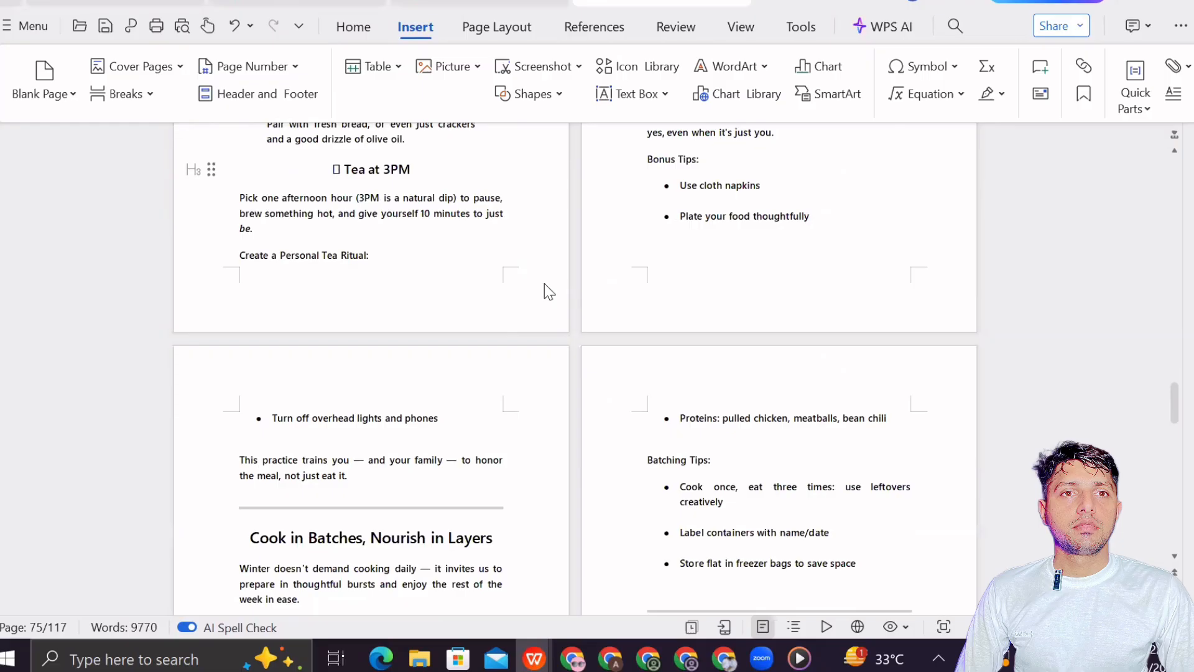
- Save the formatted manuscript
{"action": "left_click", "coordinate": [107, 25]}
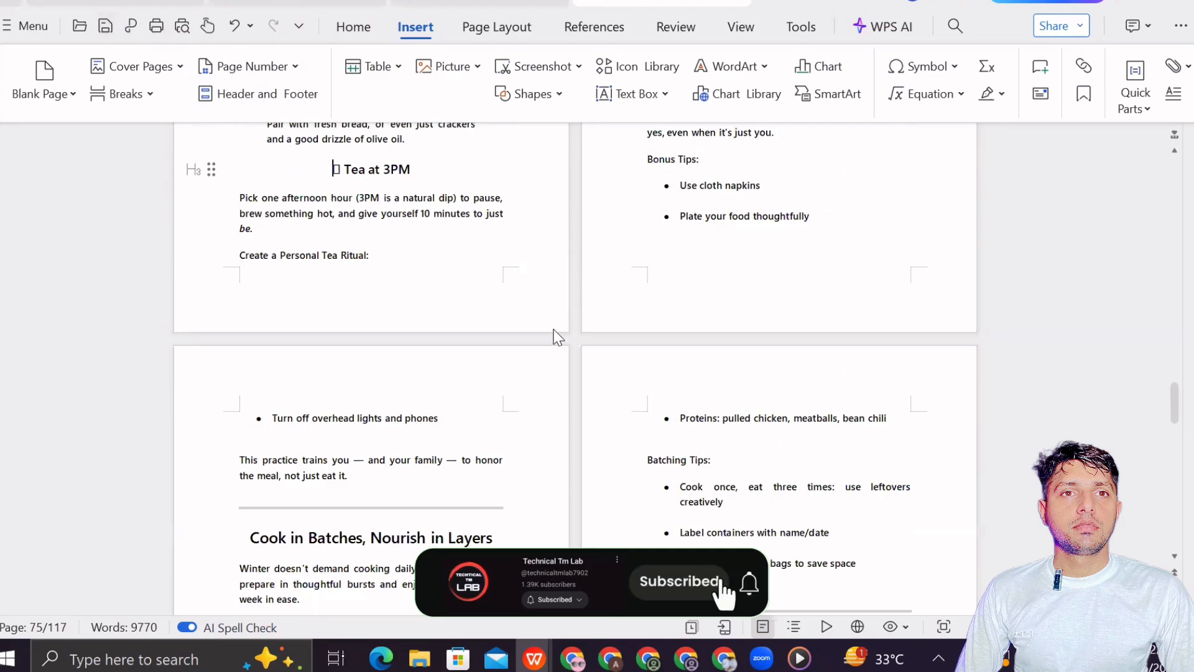
- Examine the winter chapter from "Tea at 3PM" through the "Mulled Wine" recipe for remaining dividers and awkward page splits
{"action": "scroll", "coordinate": [566, 336], "scroll_direction": "up", "scroll_amount": 5}
{"action": "scroll", "coordinate": [574, 338], "scroll_direction": "up", "scroll_amount": 4}
{"action": "scroll", "coordinate": [575, 336], "scroll_direction": "down", "scroll_amount": 10}
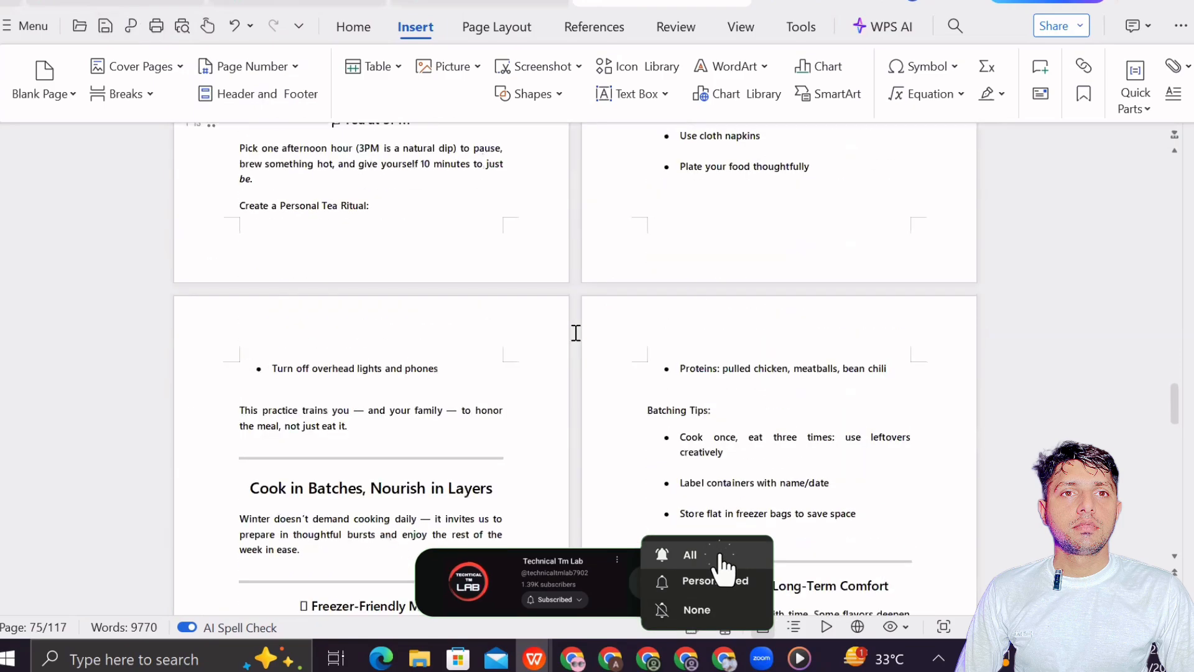
{"action": "scroll", "coordinate": [577, 332], "scroll_direction": "down", "scroll_amount": 8}
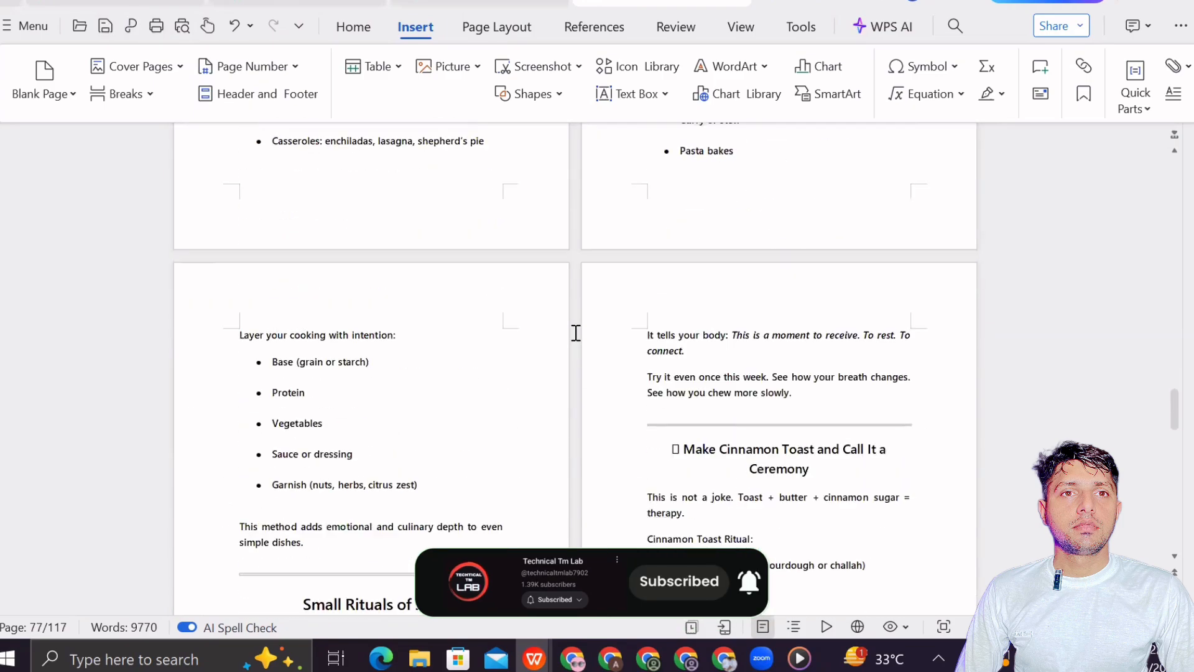
{"action": "scroll", "coordinate": [576, 333], "scroll_direction": "down", "scroll_amount": 2}
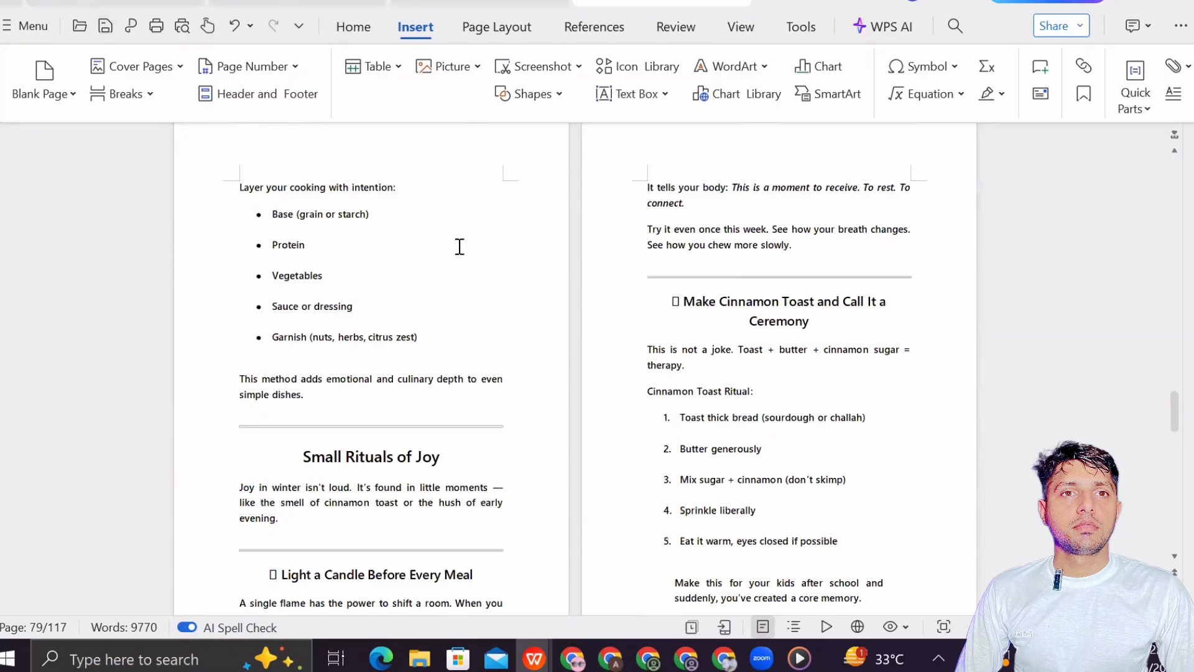
{"action": "scroll", "coordinate": [619, 309], "scroll_direction": "down", "scroll_amount": 2}
{"action": "scroll", "coordinate": [619, 309], "scroll_direction": "down", "scroll_amount": 12}
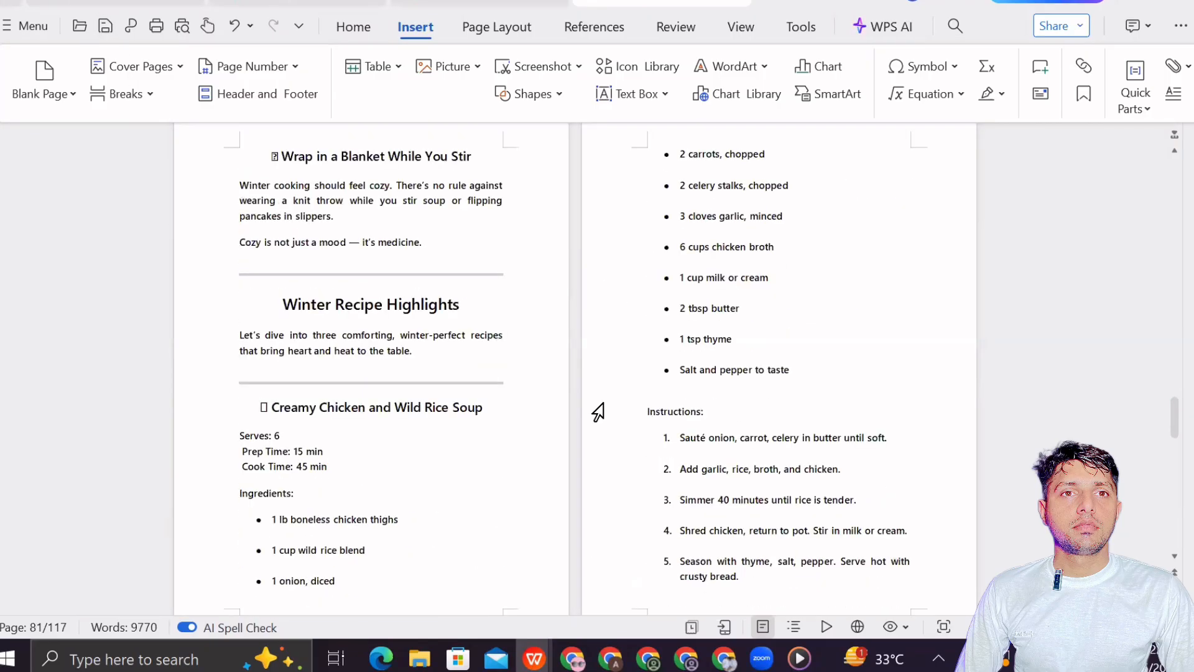
{"action": "scroll", "coordinate": [599, 411], "scroll_direction": "down", "scroll_amount": 3}
{"action": "scroll", "coordinate": [599, 405], "scroll_direction": "up", "scroll_amount": 5}
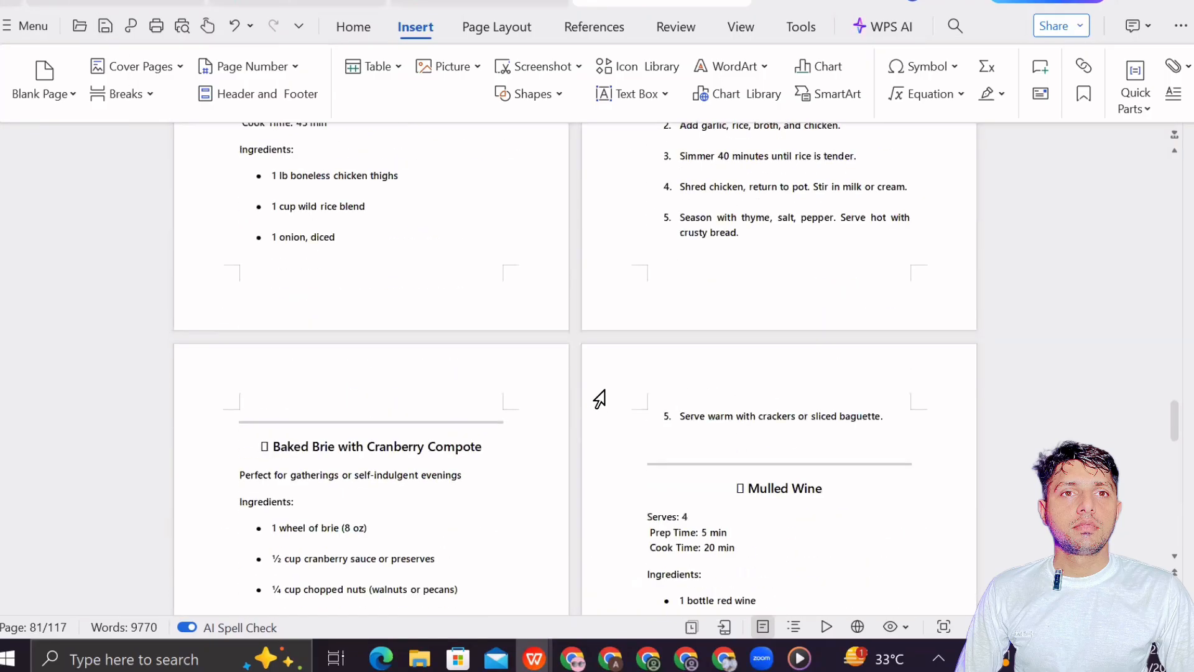